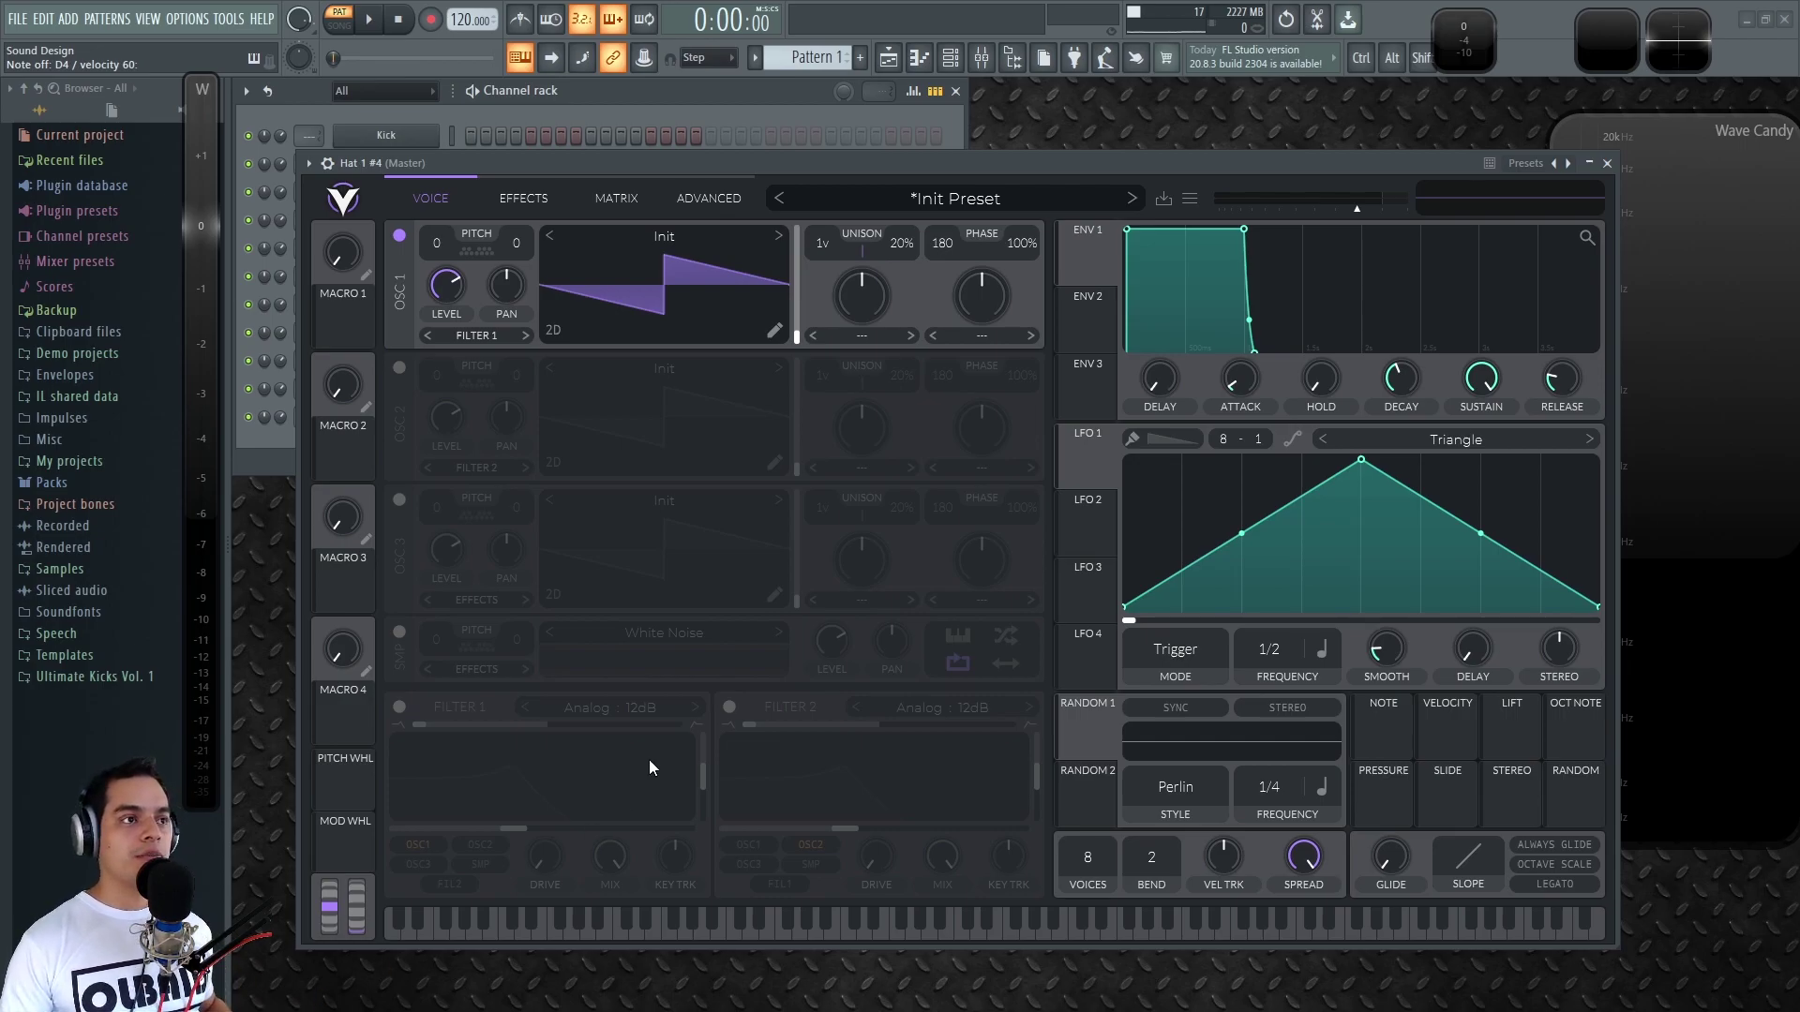
Lower Envelope 1's sustain slightly and shorten its decay
drag(901, 162, 891, 148)
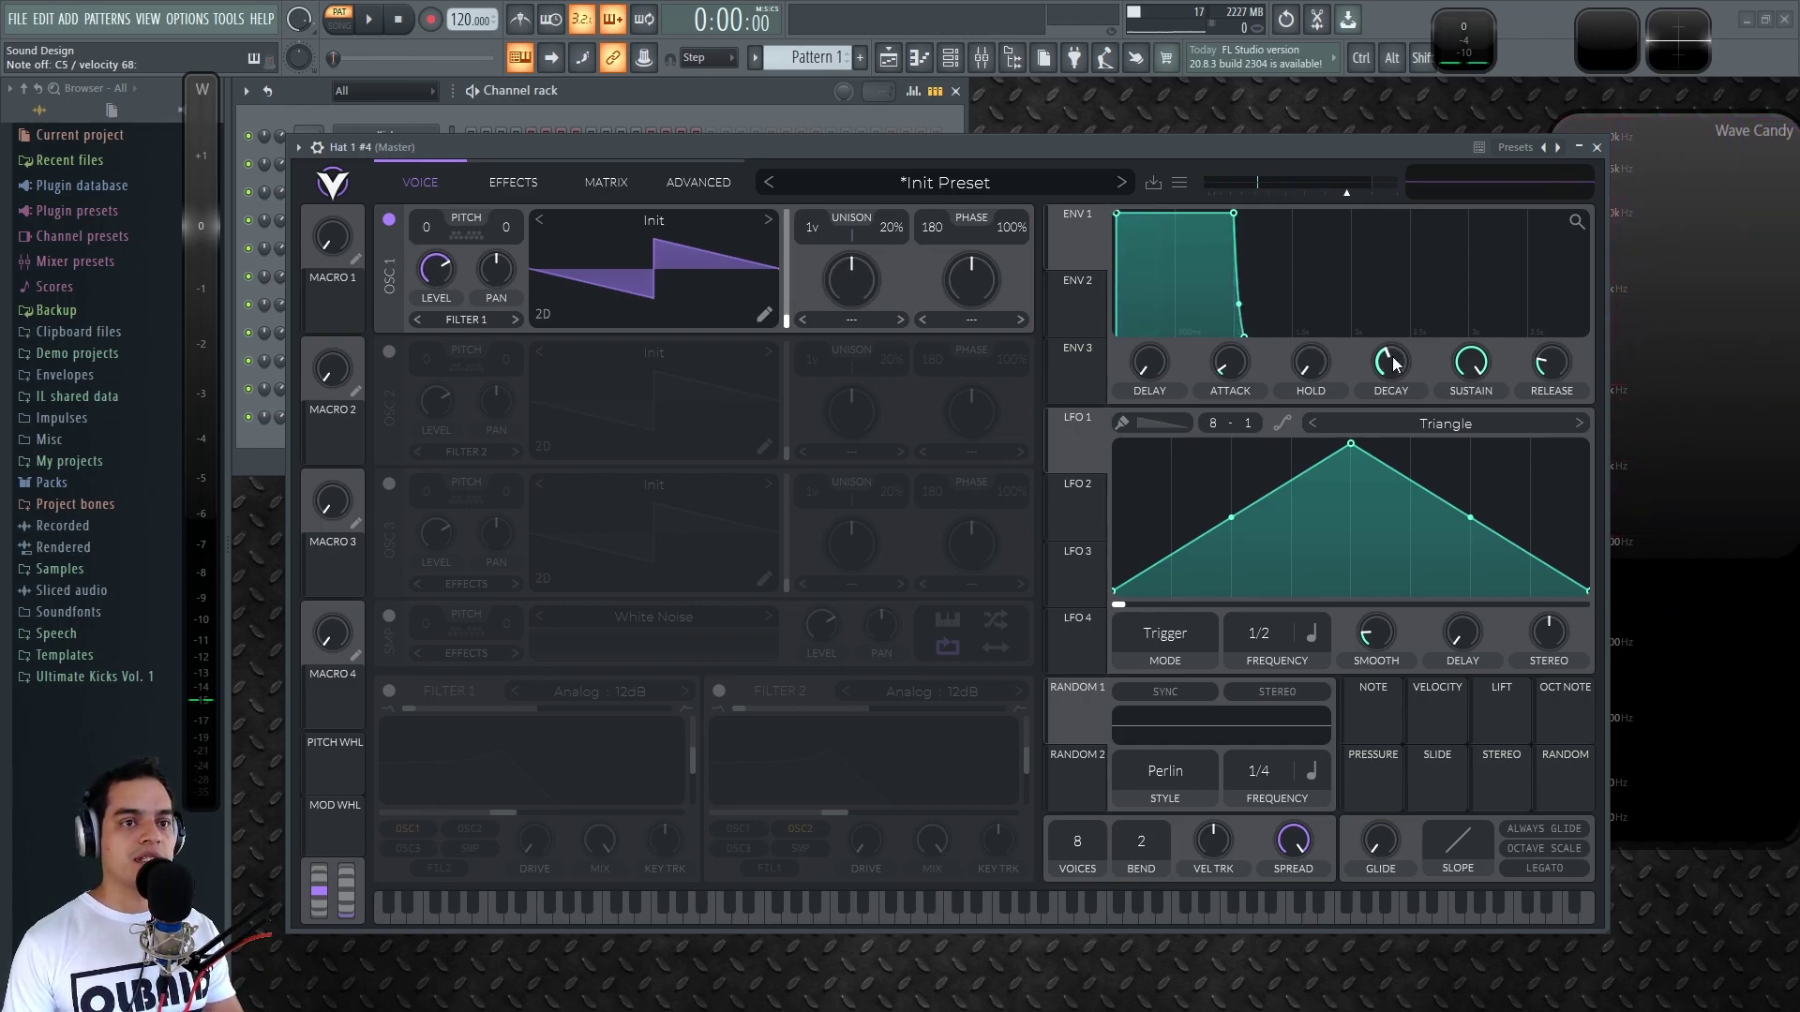
drag(1478, 366, 1460, 388)
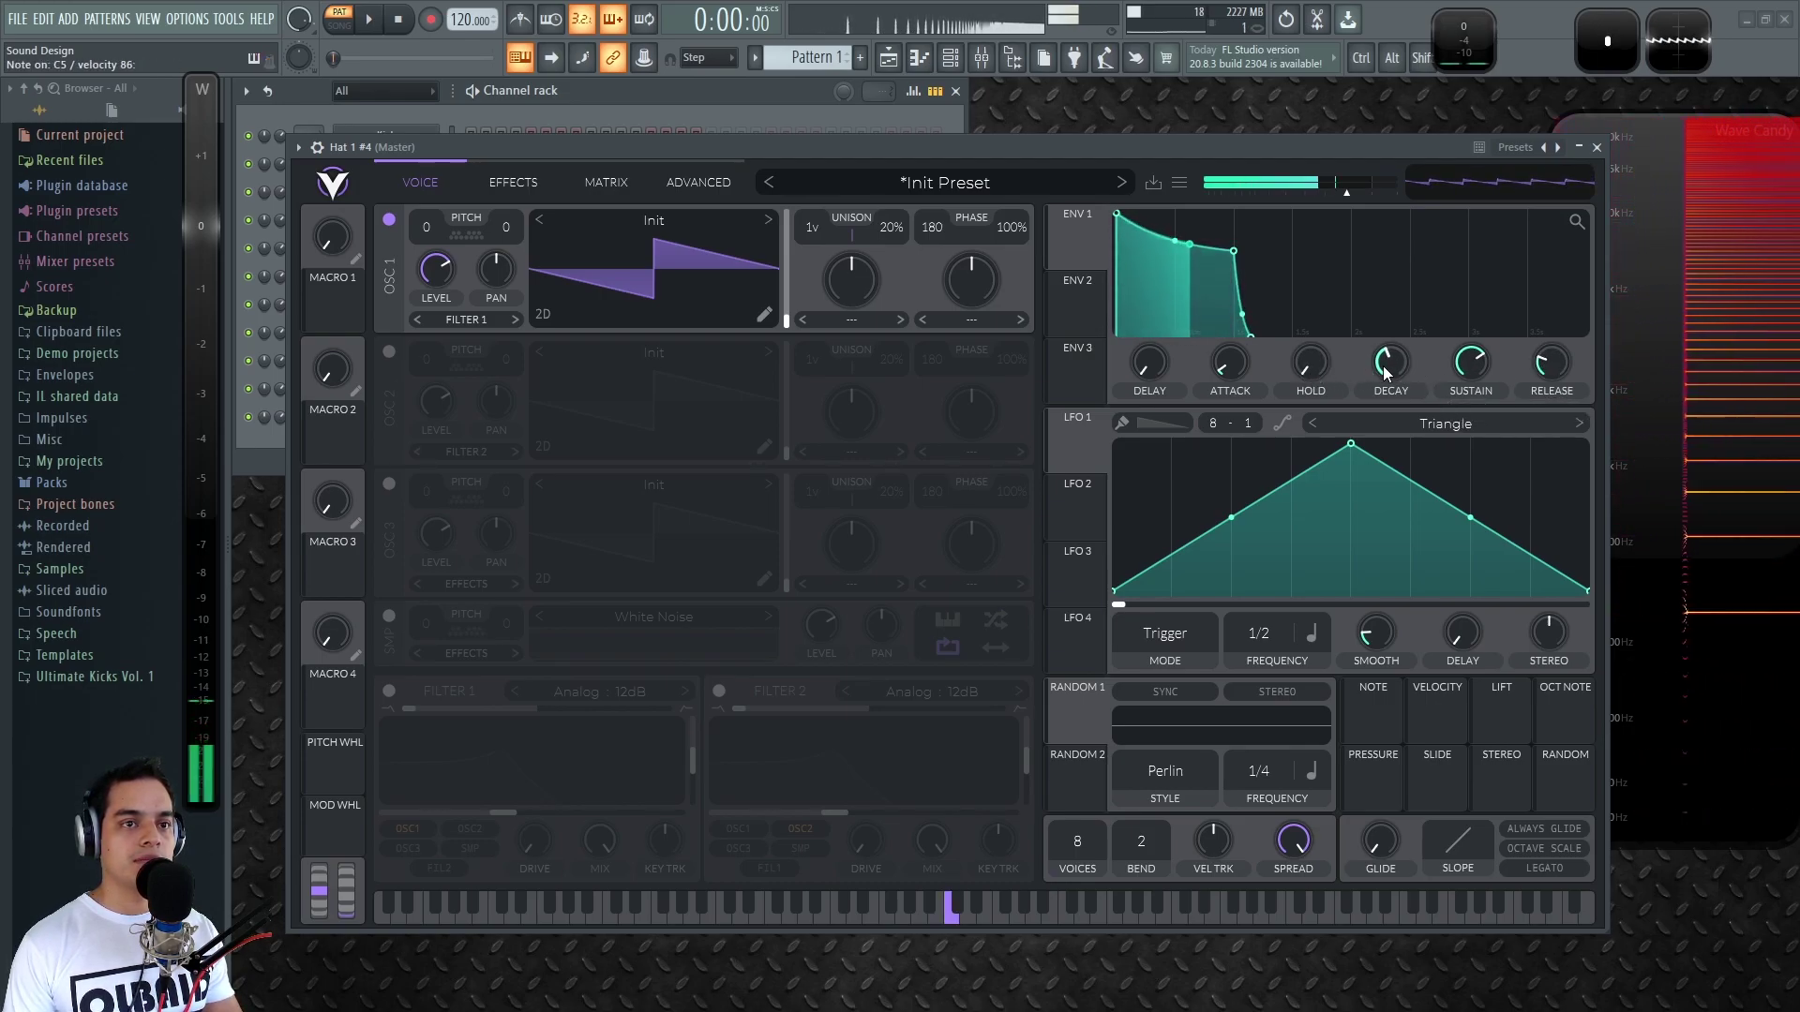
mouse_move(1391, 368)
mouse_down()
mouse_move(1381, 379)
mouse_move(1473, 360)
mouse_move(1386, 367)
mouse_up()
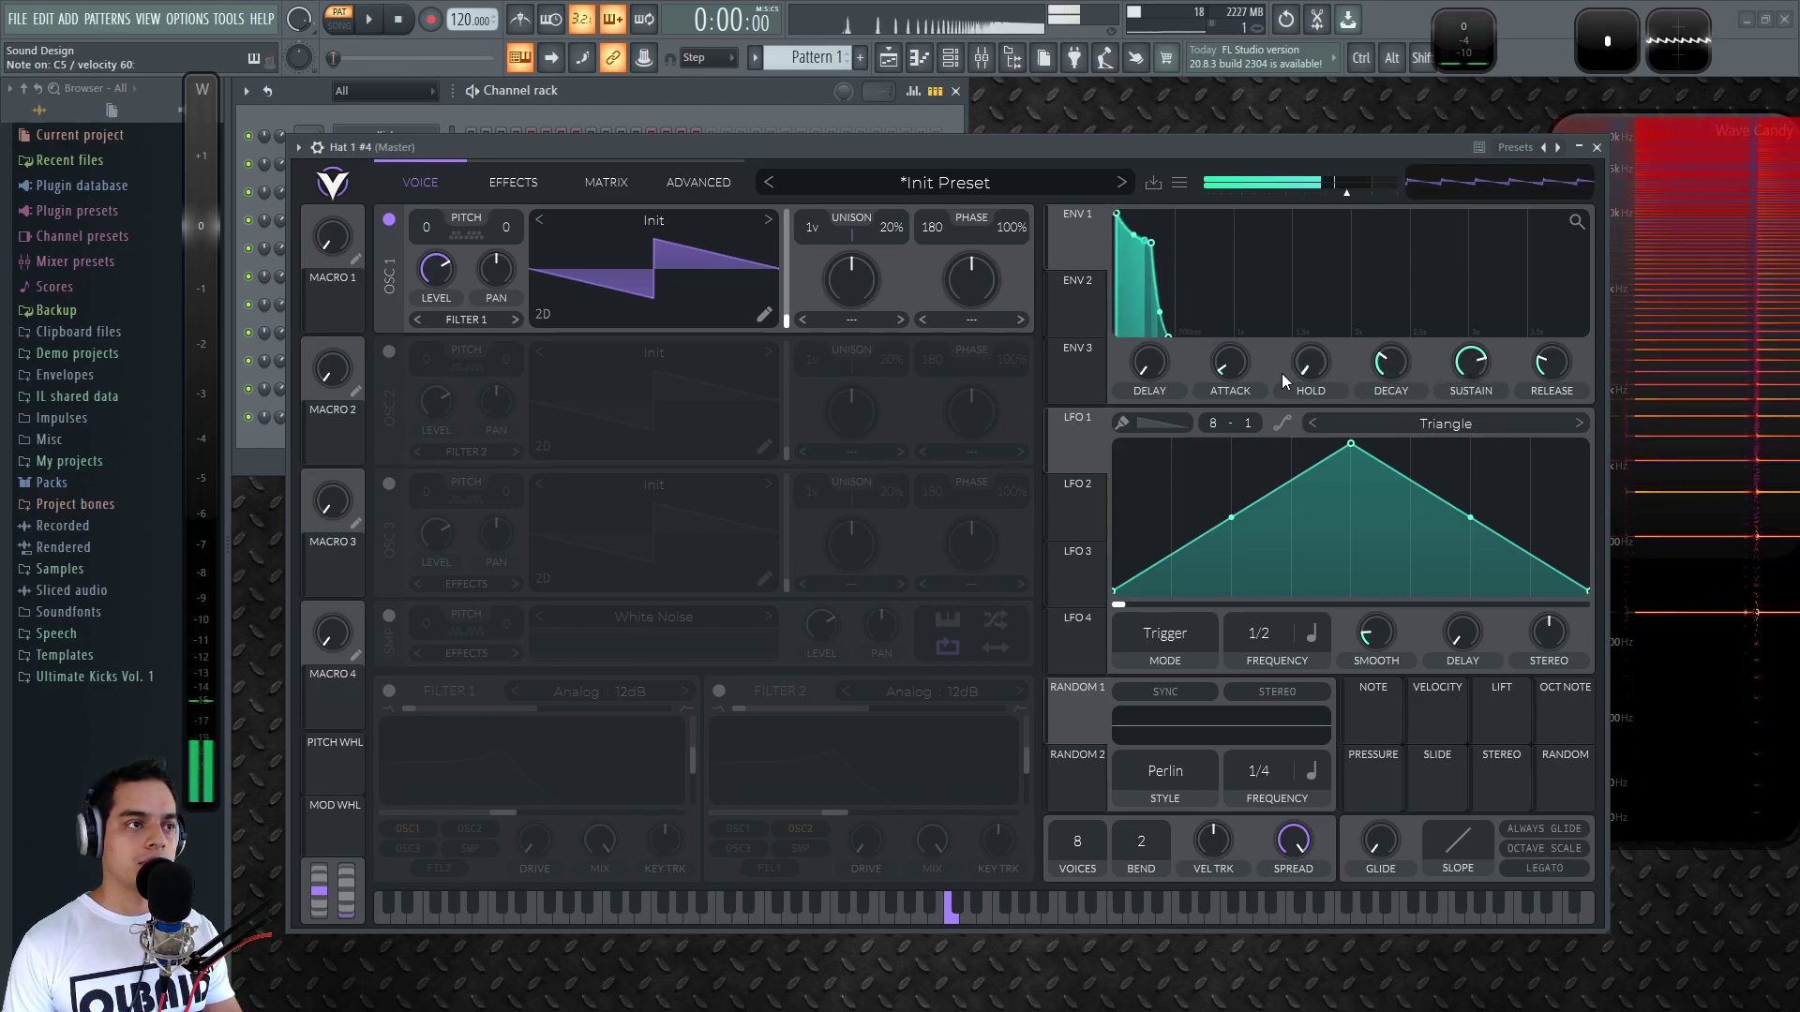
Transpose oscillator 1 to -24 semitones and set its unison to 3 voices with 1% detune
drag(432, 225, 430, 271)
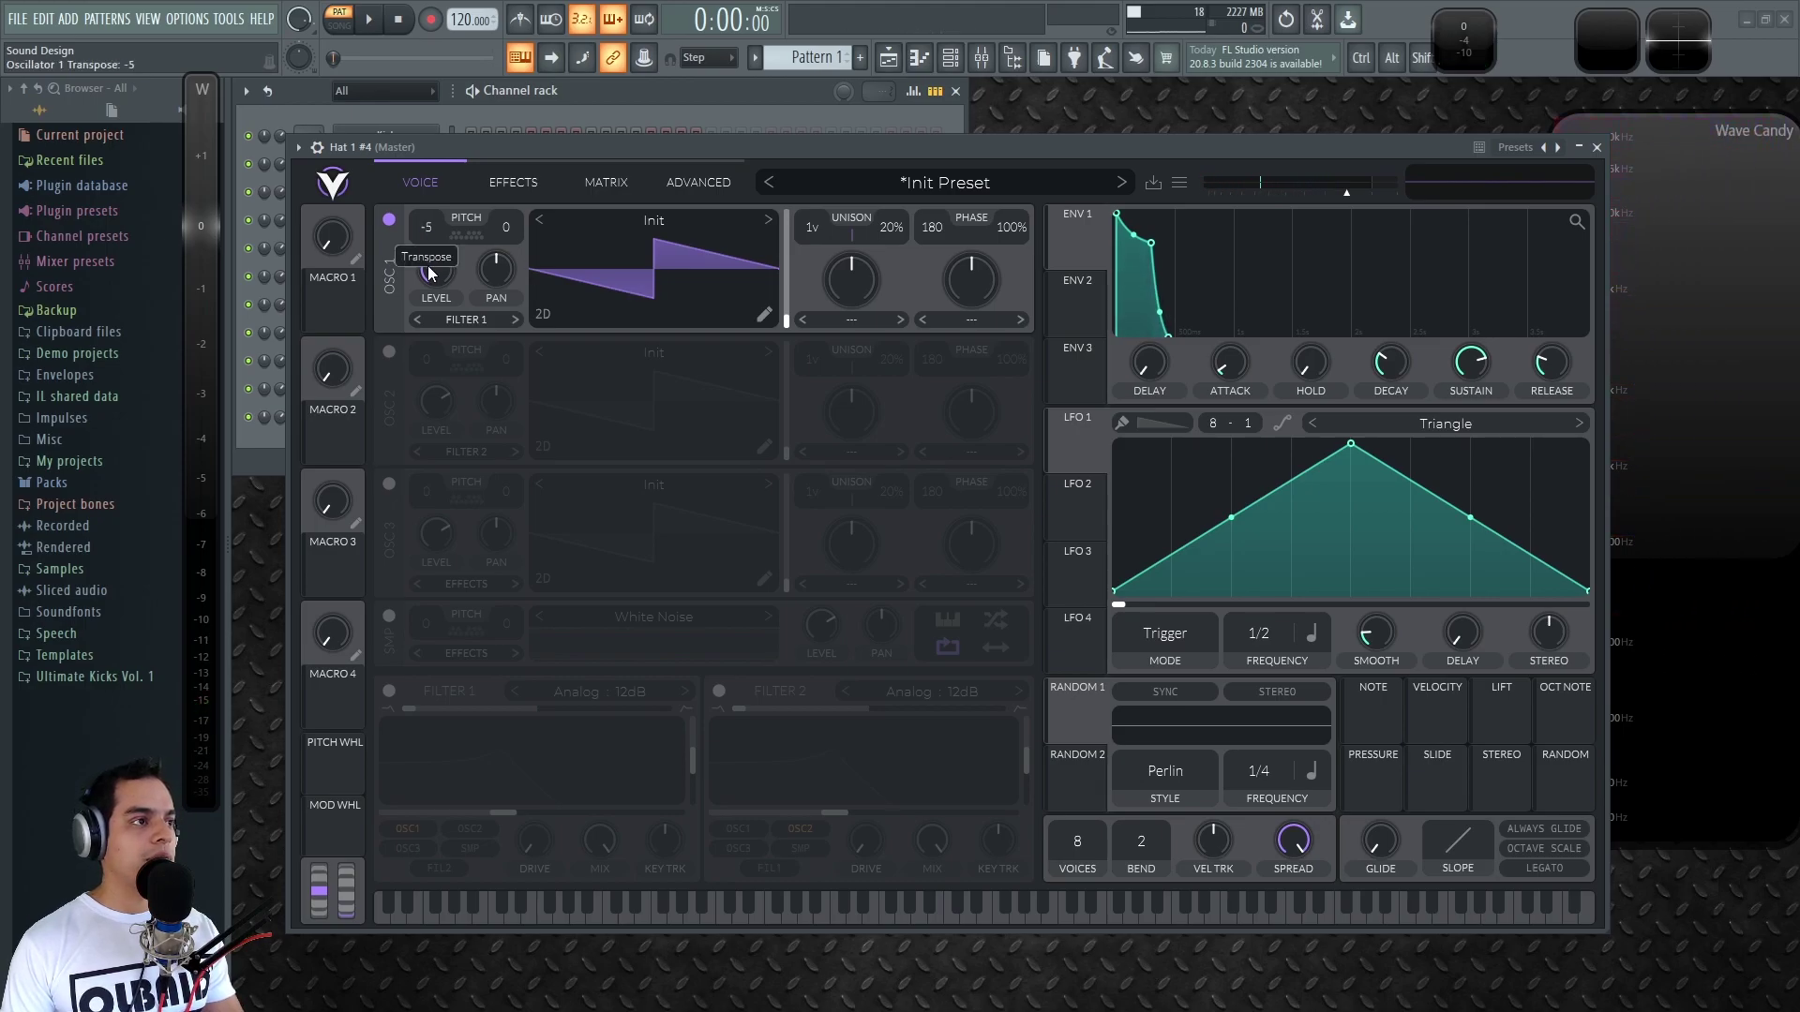
drag(437, 334, 437, 341)
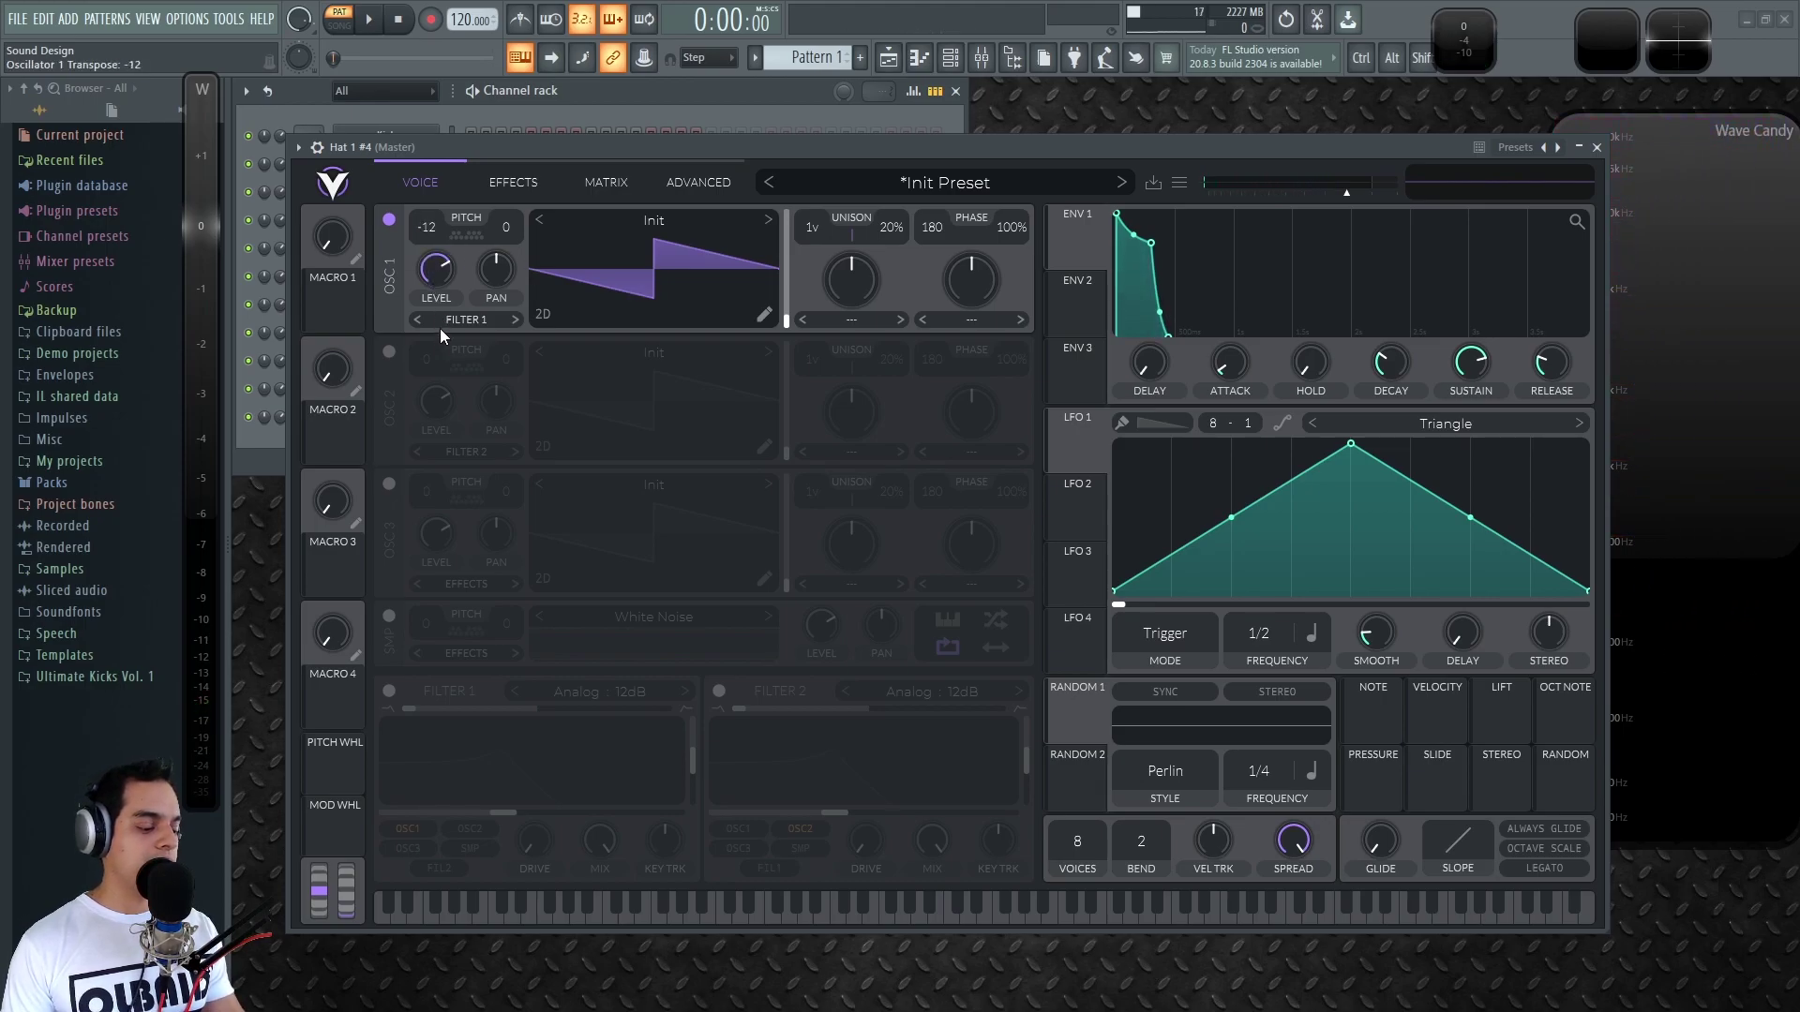
drag(427, 257, 418, 337)
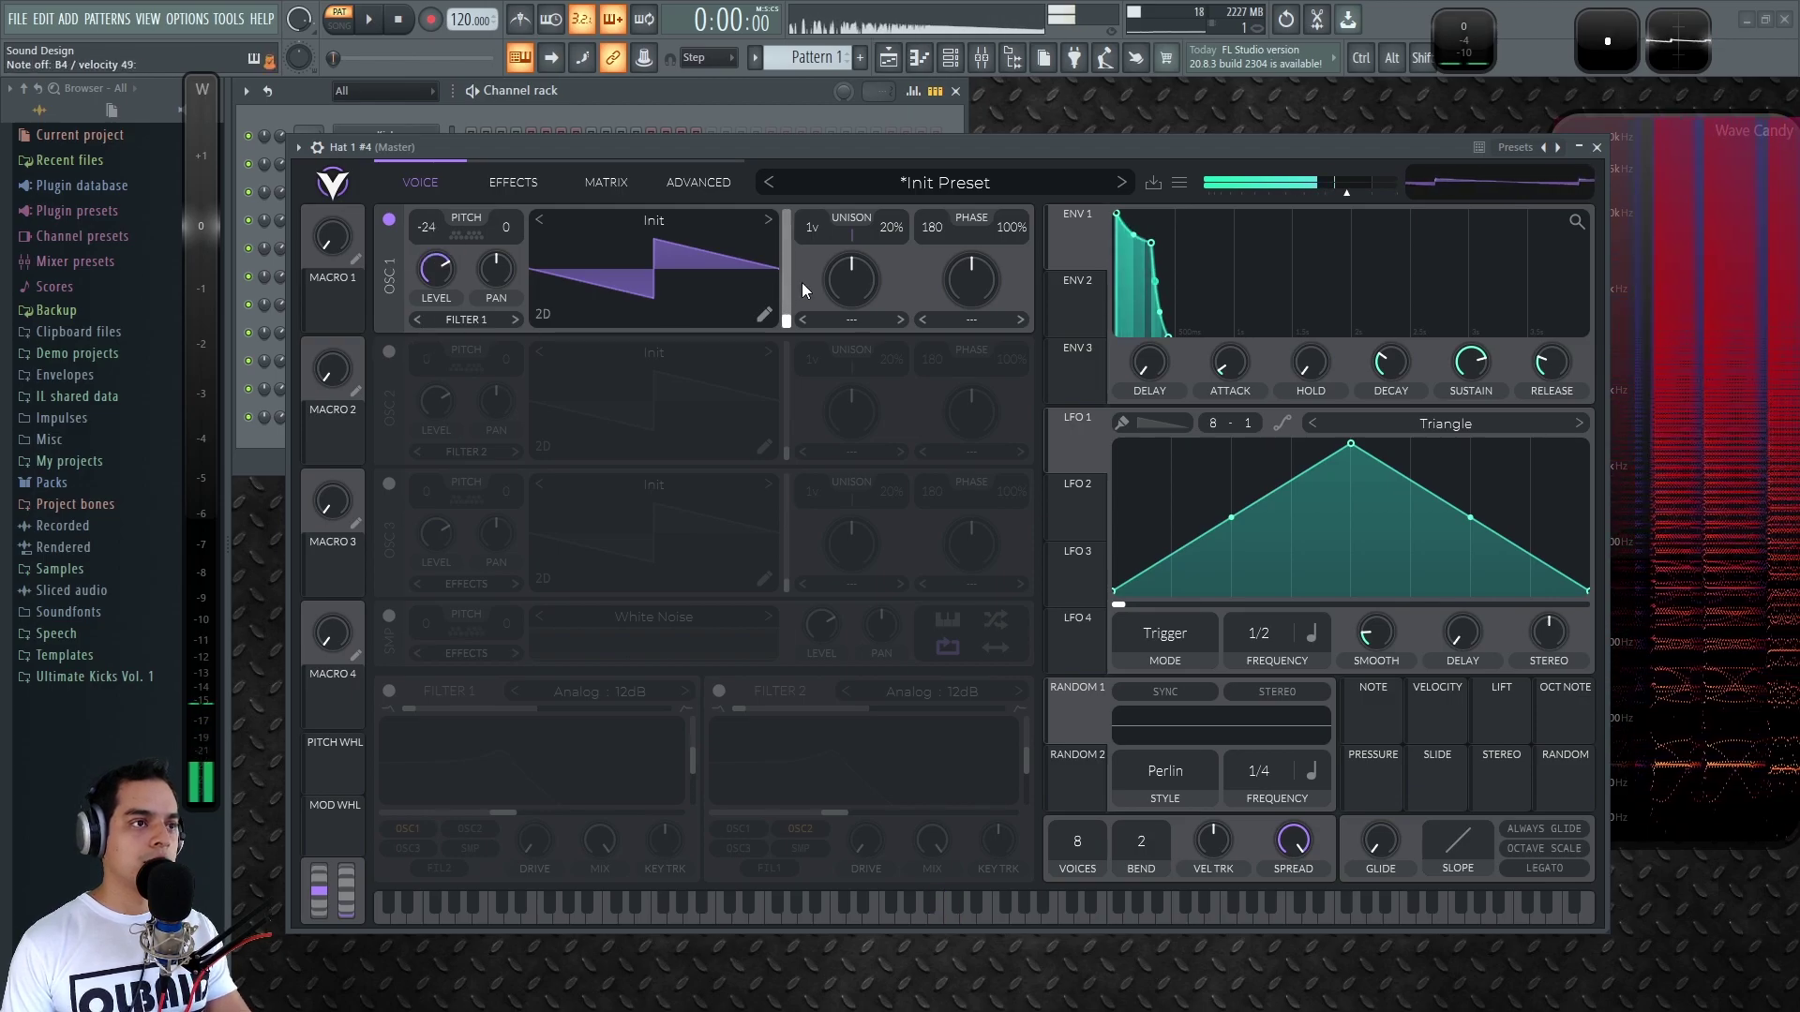
drag(817, 226, 896, 234)
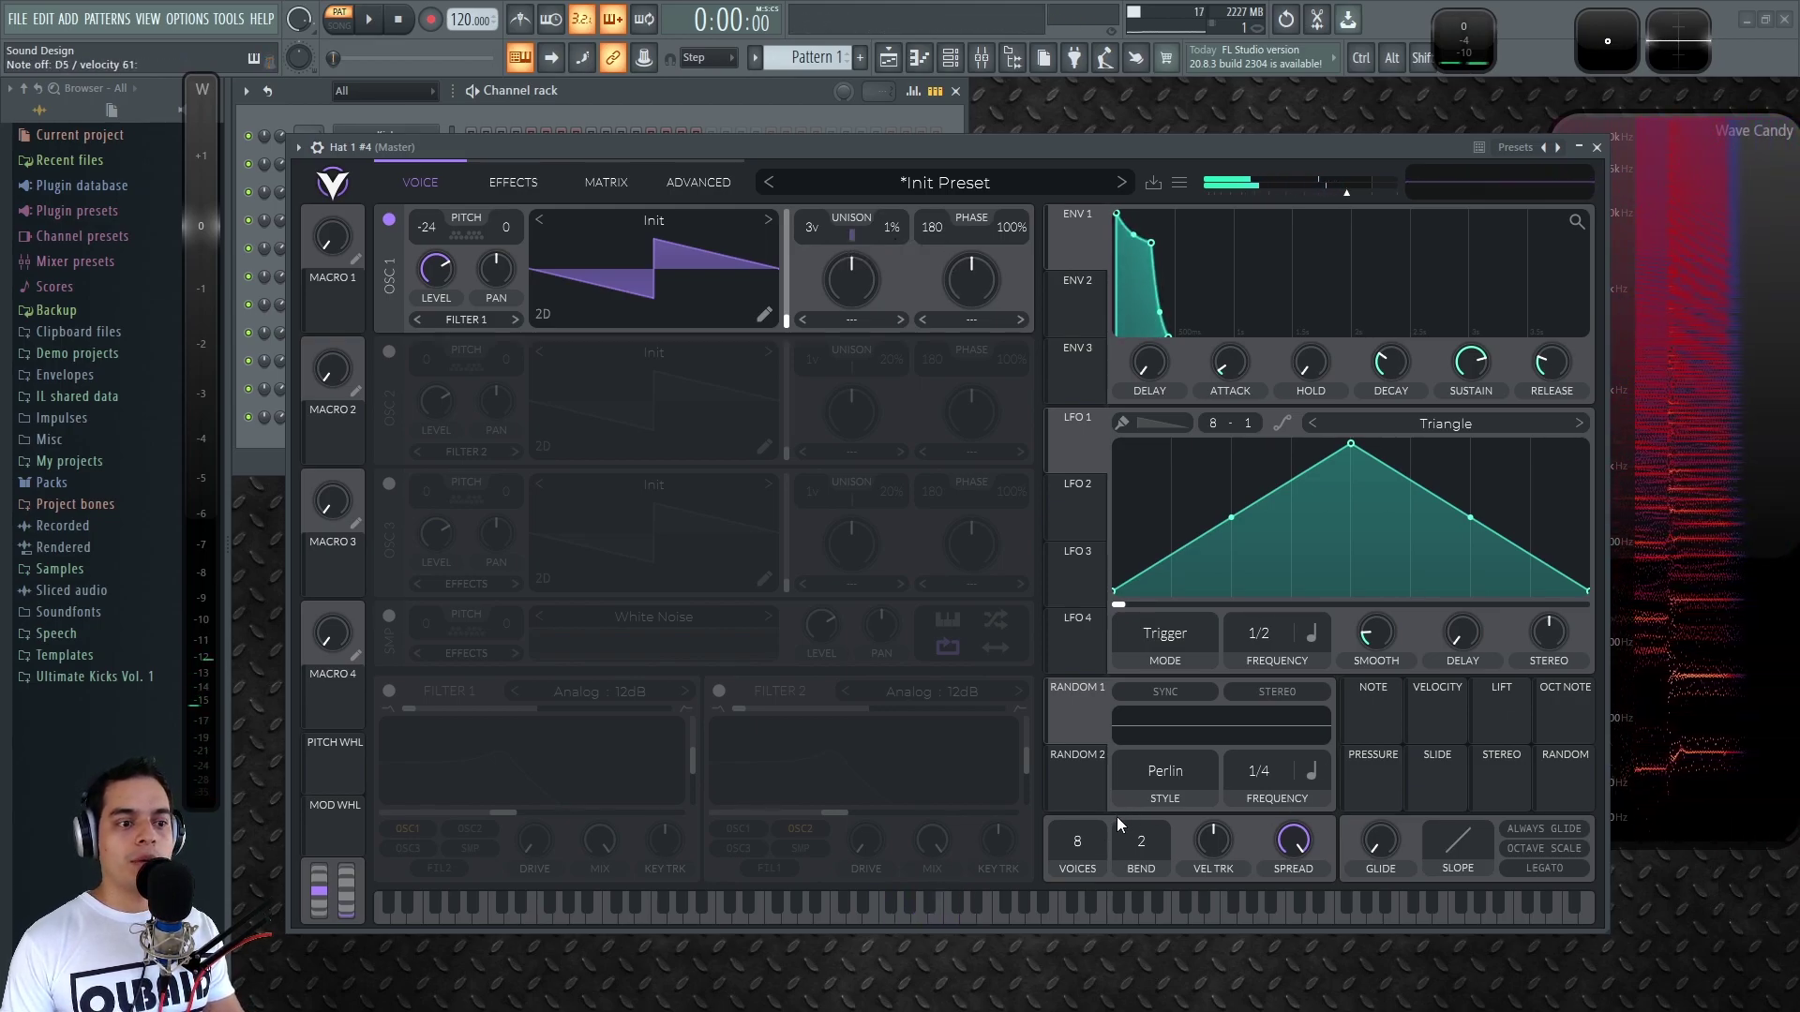
Set the polyphony to 1 voice and add some glide, trying legato on and turning it back off
drag(1078, 839, 1061, 941)
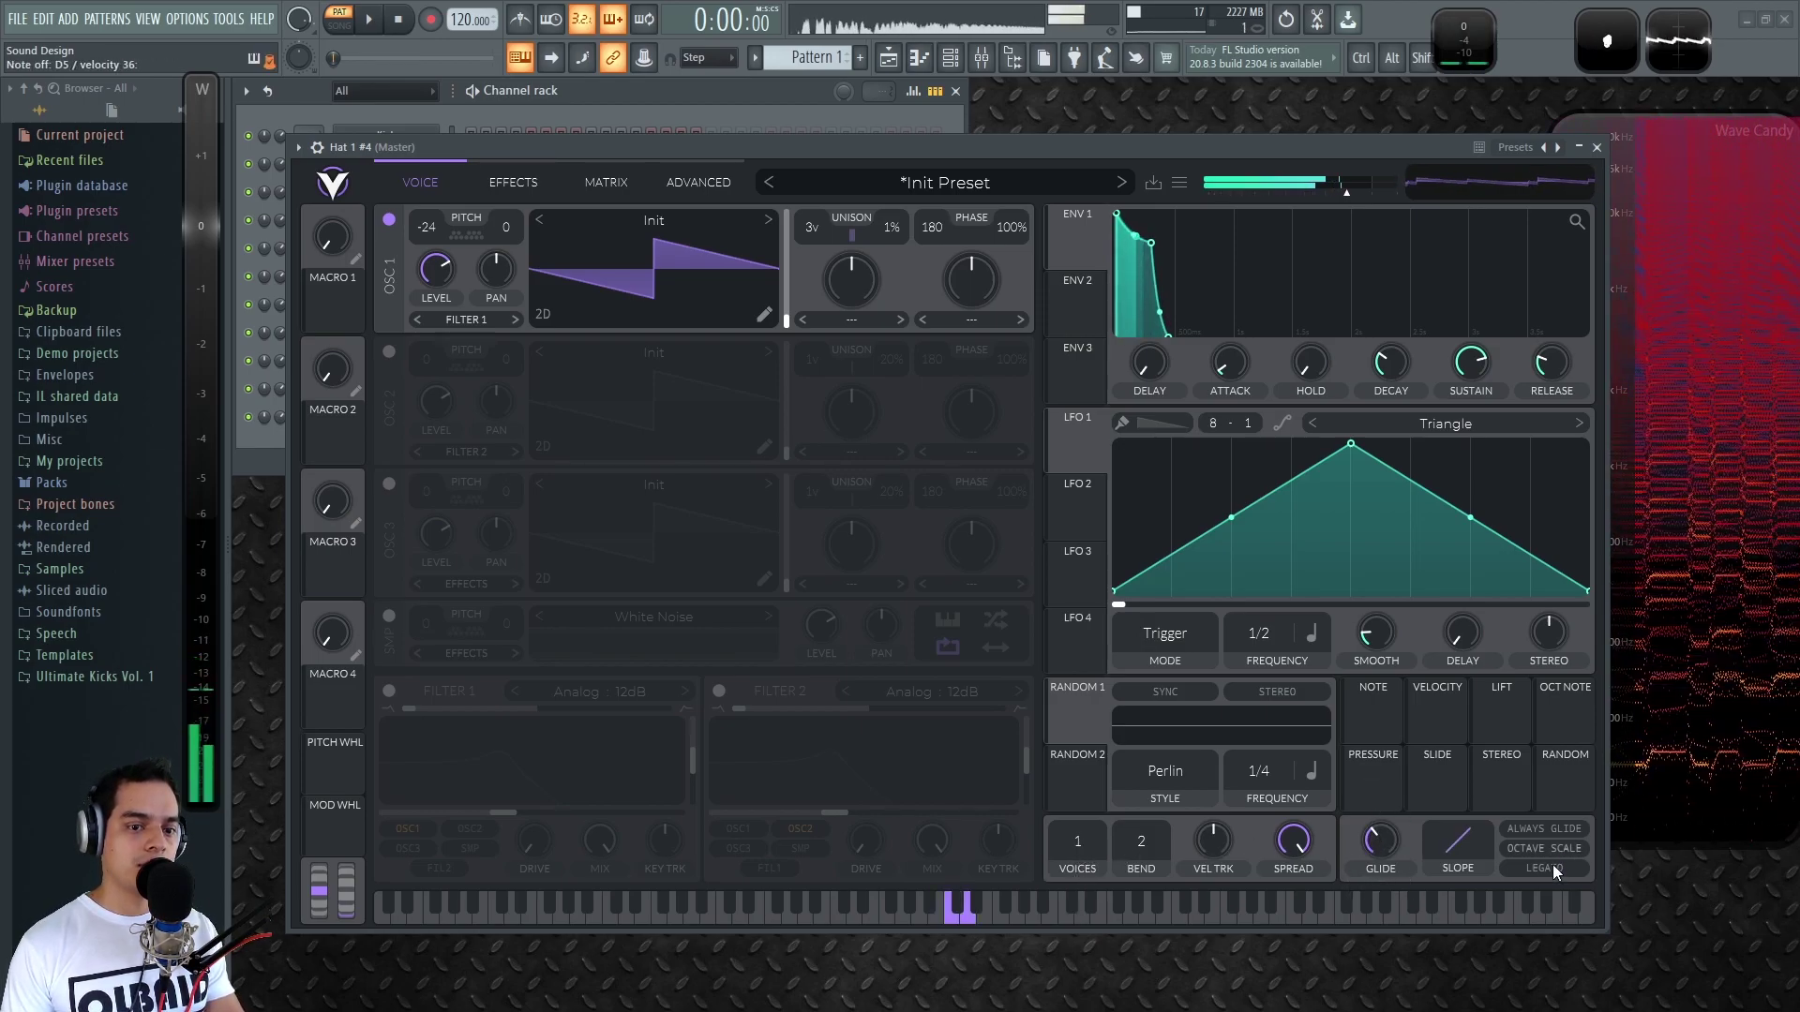
mouse_move(1398, 840)
mouse_down()
mouse_move(1399, 789)
mouse_move(1371, 836)
mouse_up()
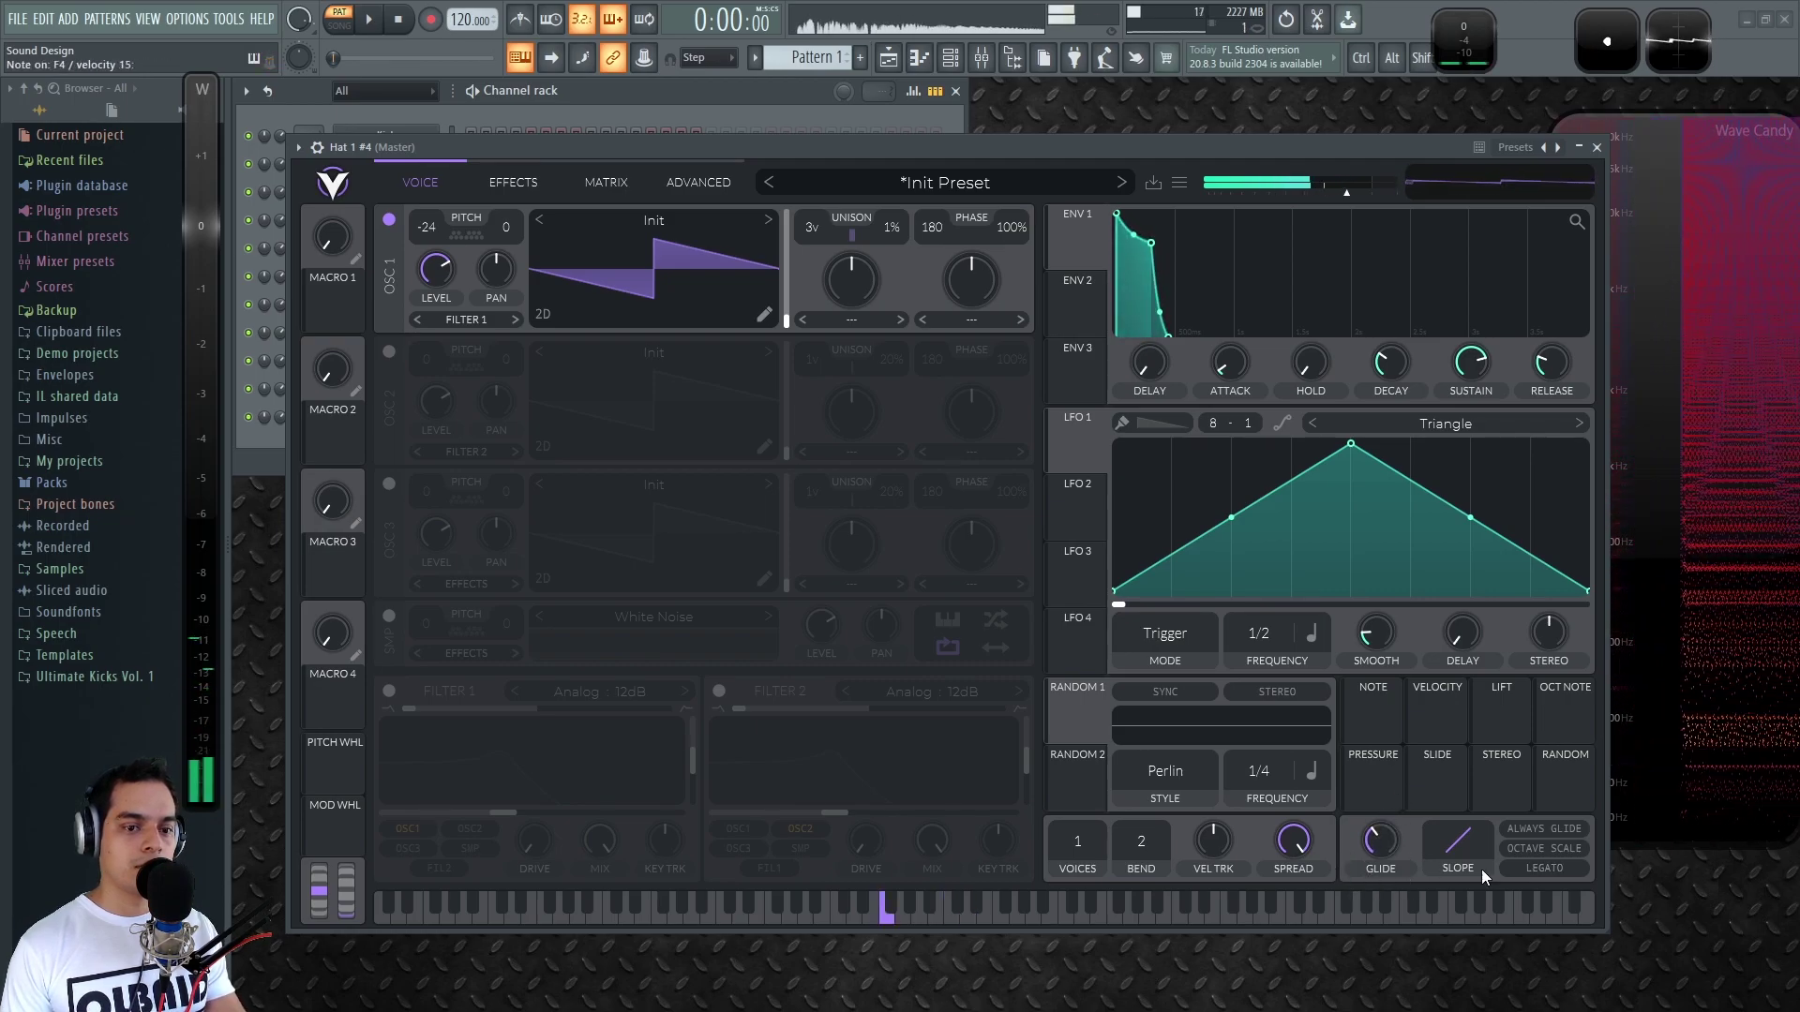
click(1538, 864)
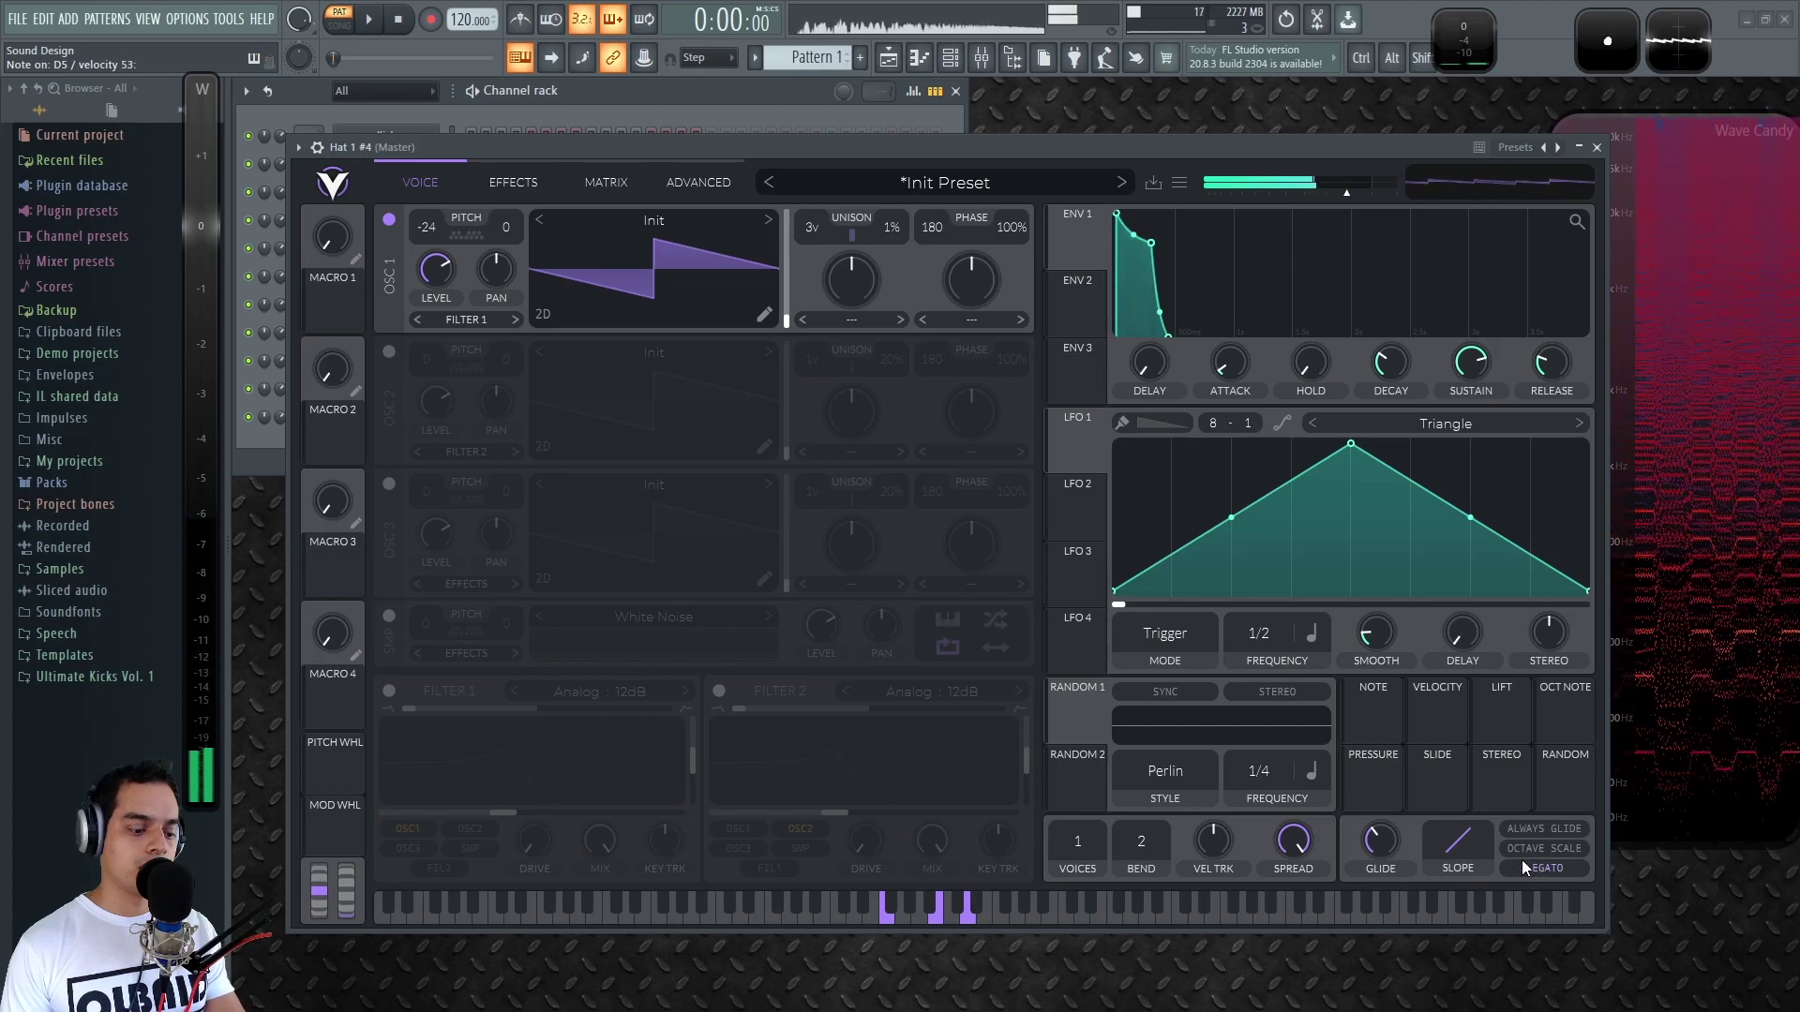
click(1562, 868)
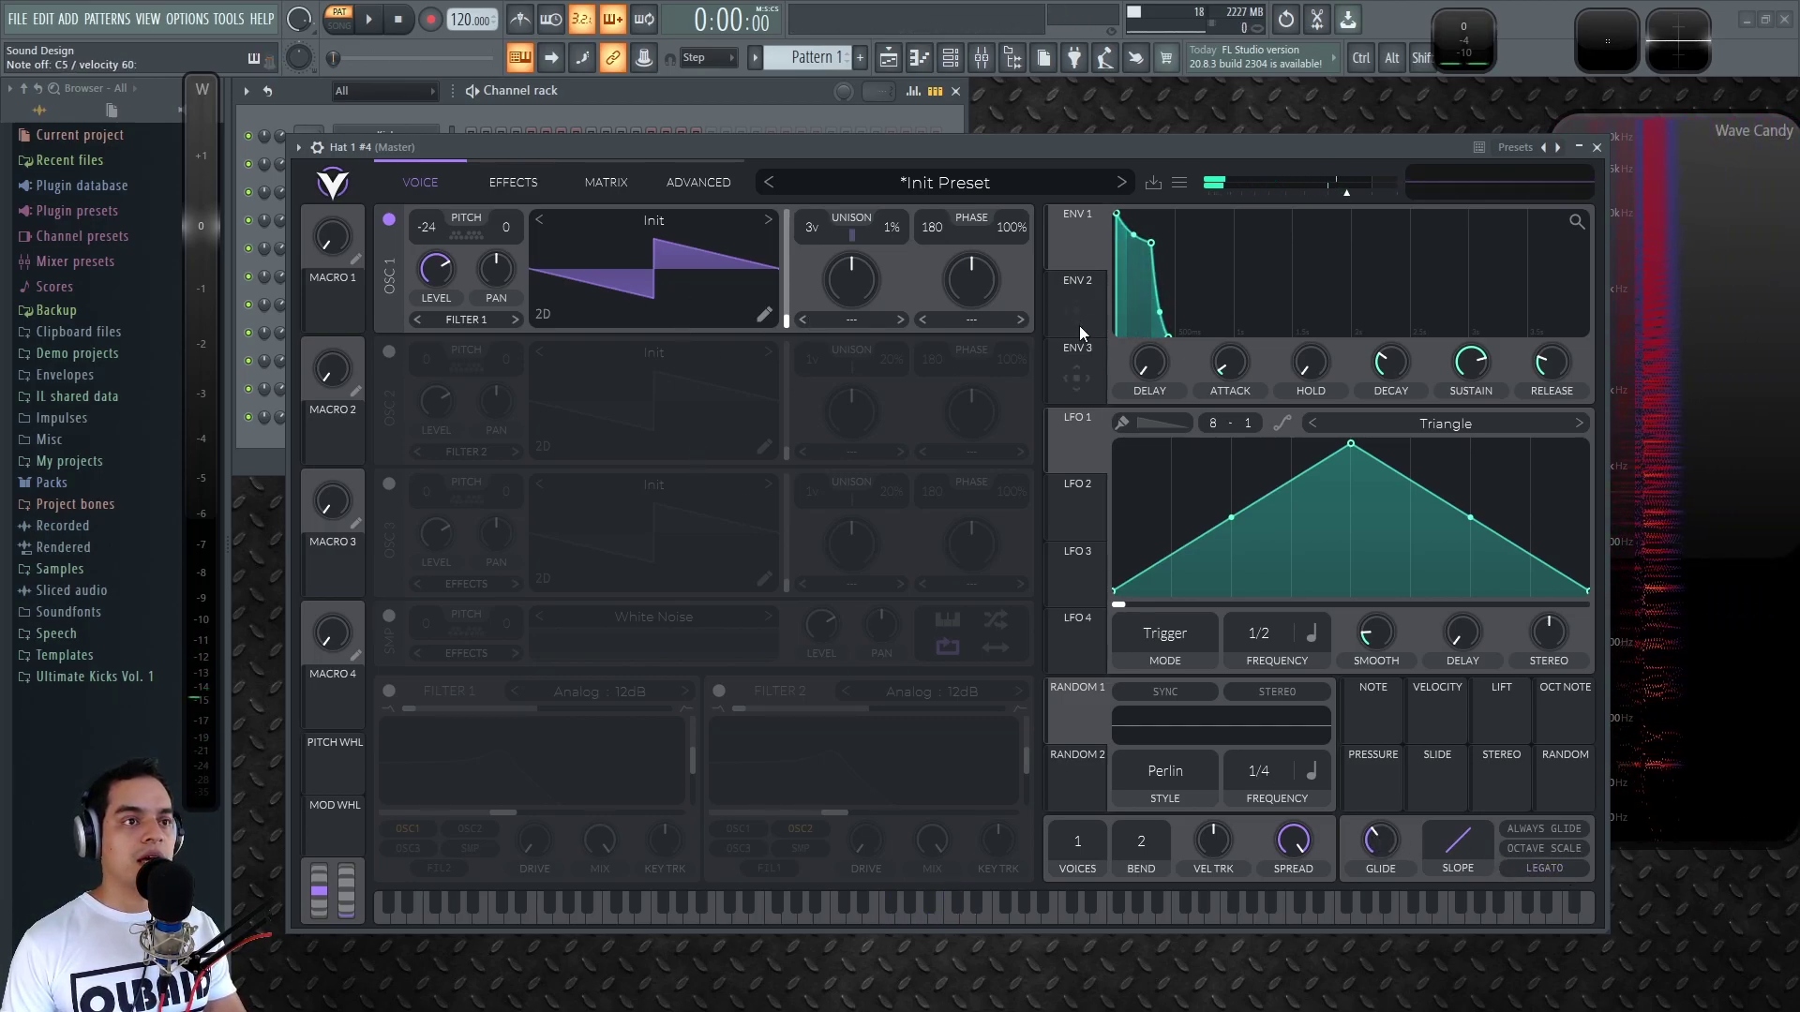
Enable Filter 1 in the Analog 24dB style and modulate its cutoff with Envelope 2
click(389, 692)
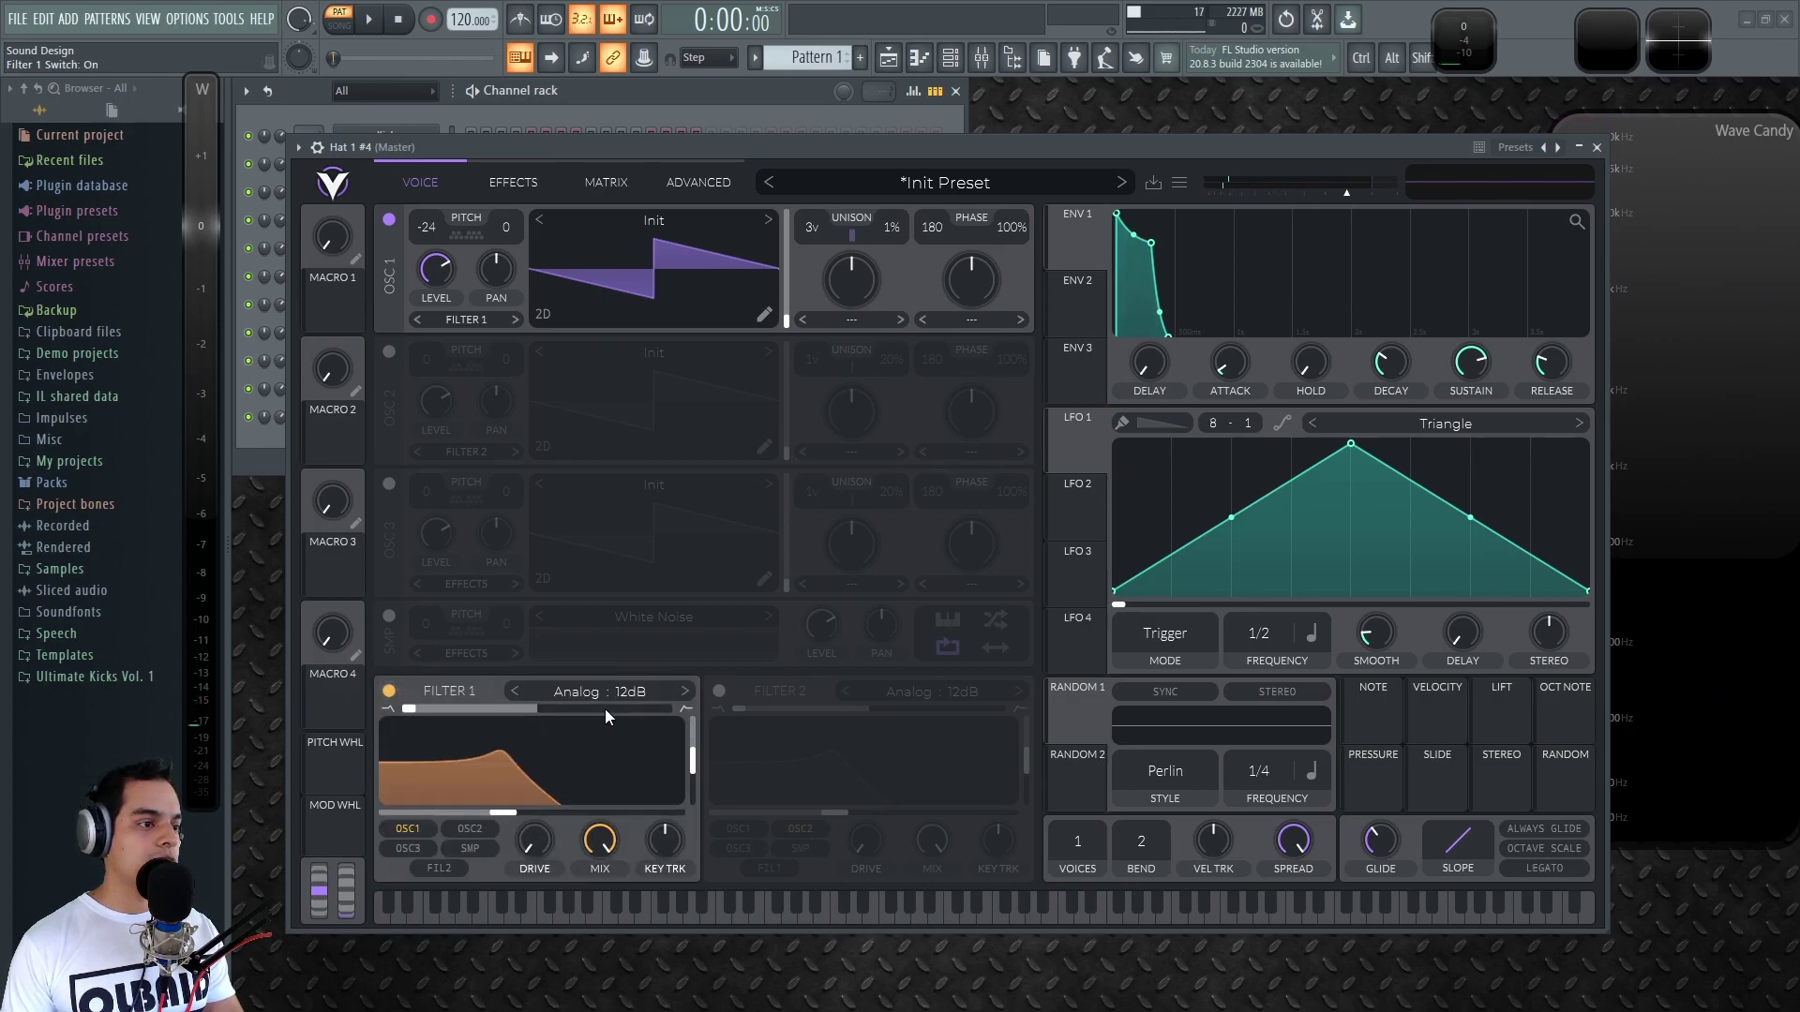
click(685, 692)
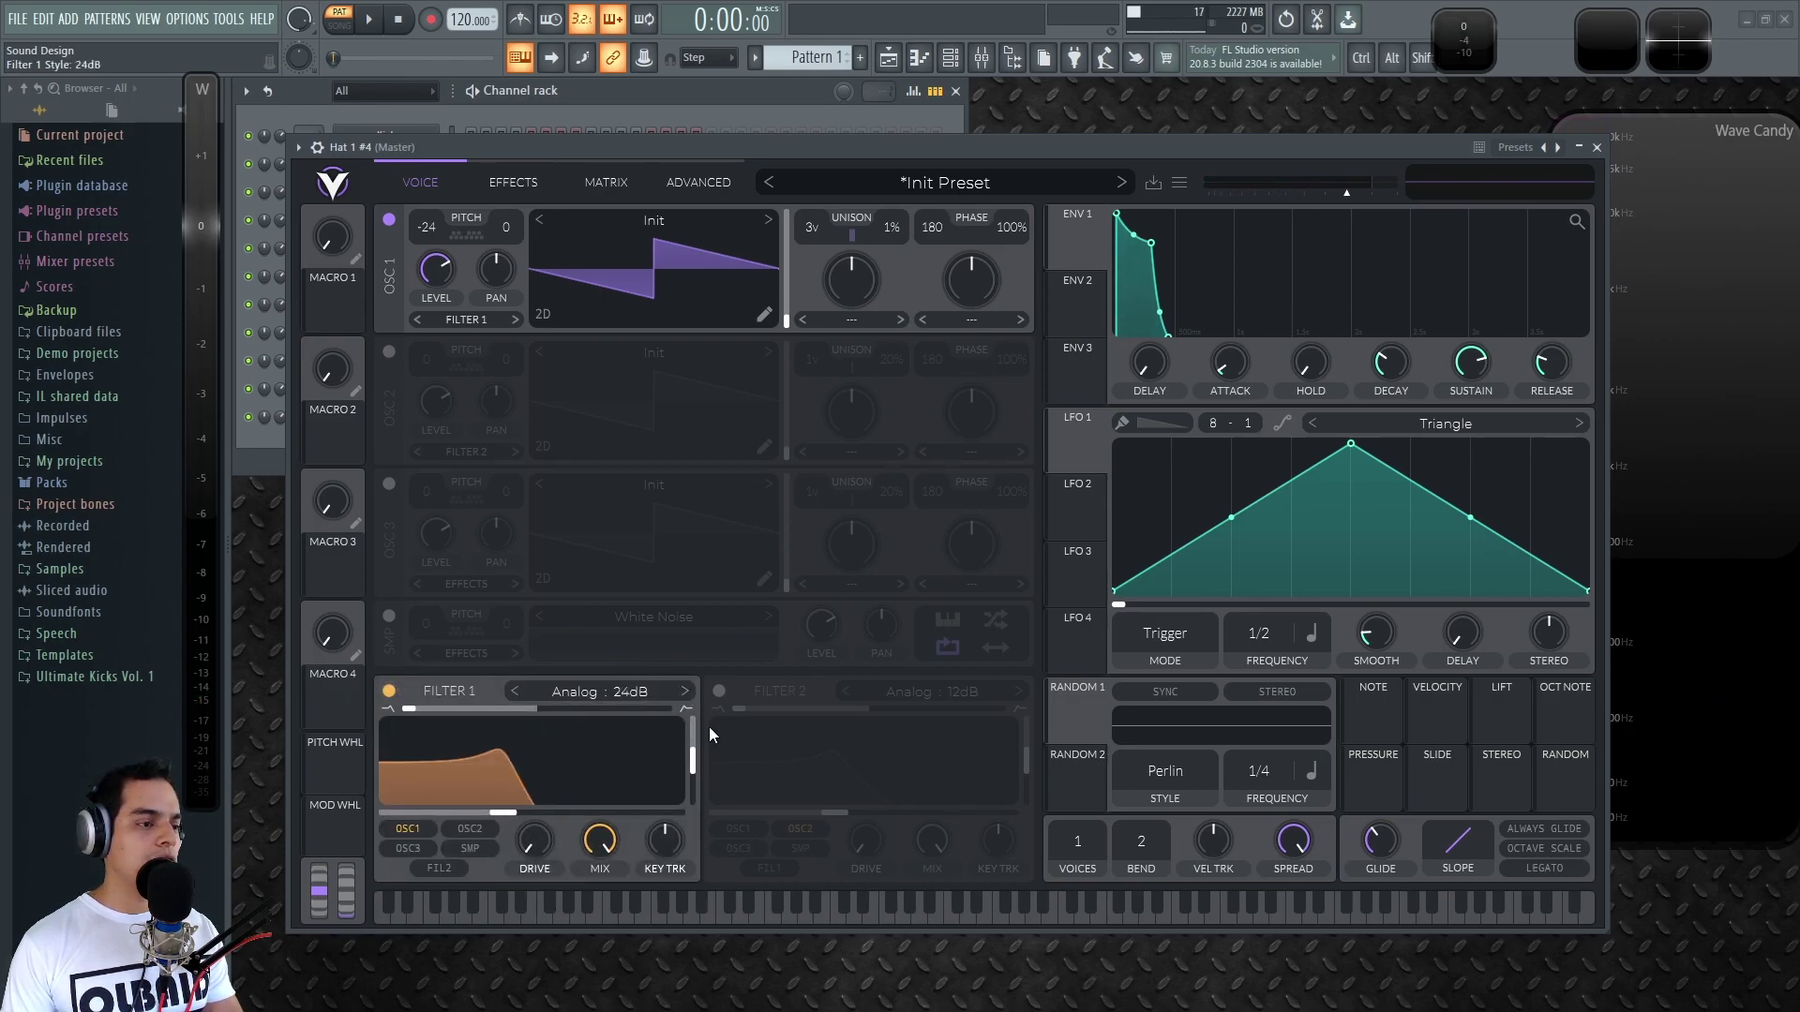
click(1090, 307)
drag(1084, 287, 516, 812)
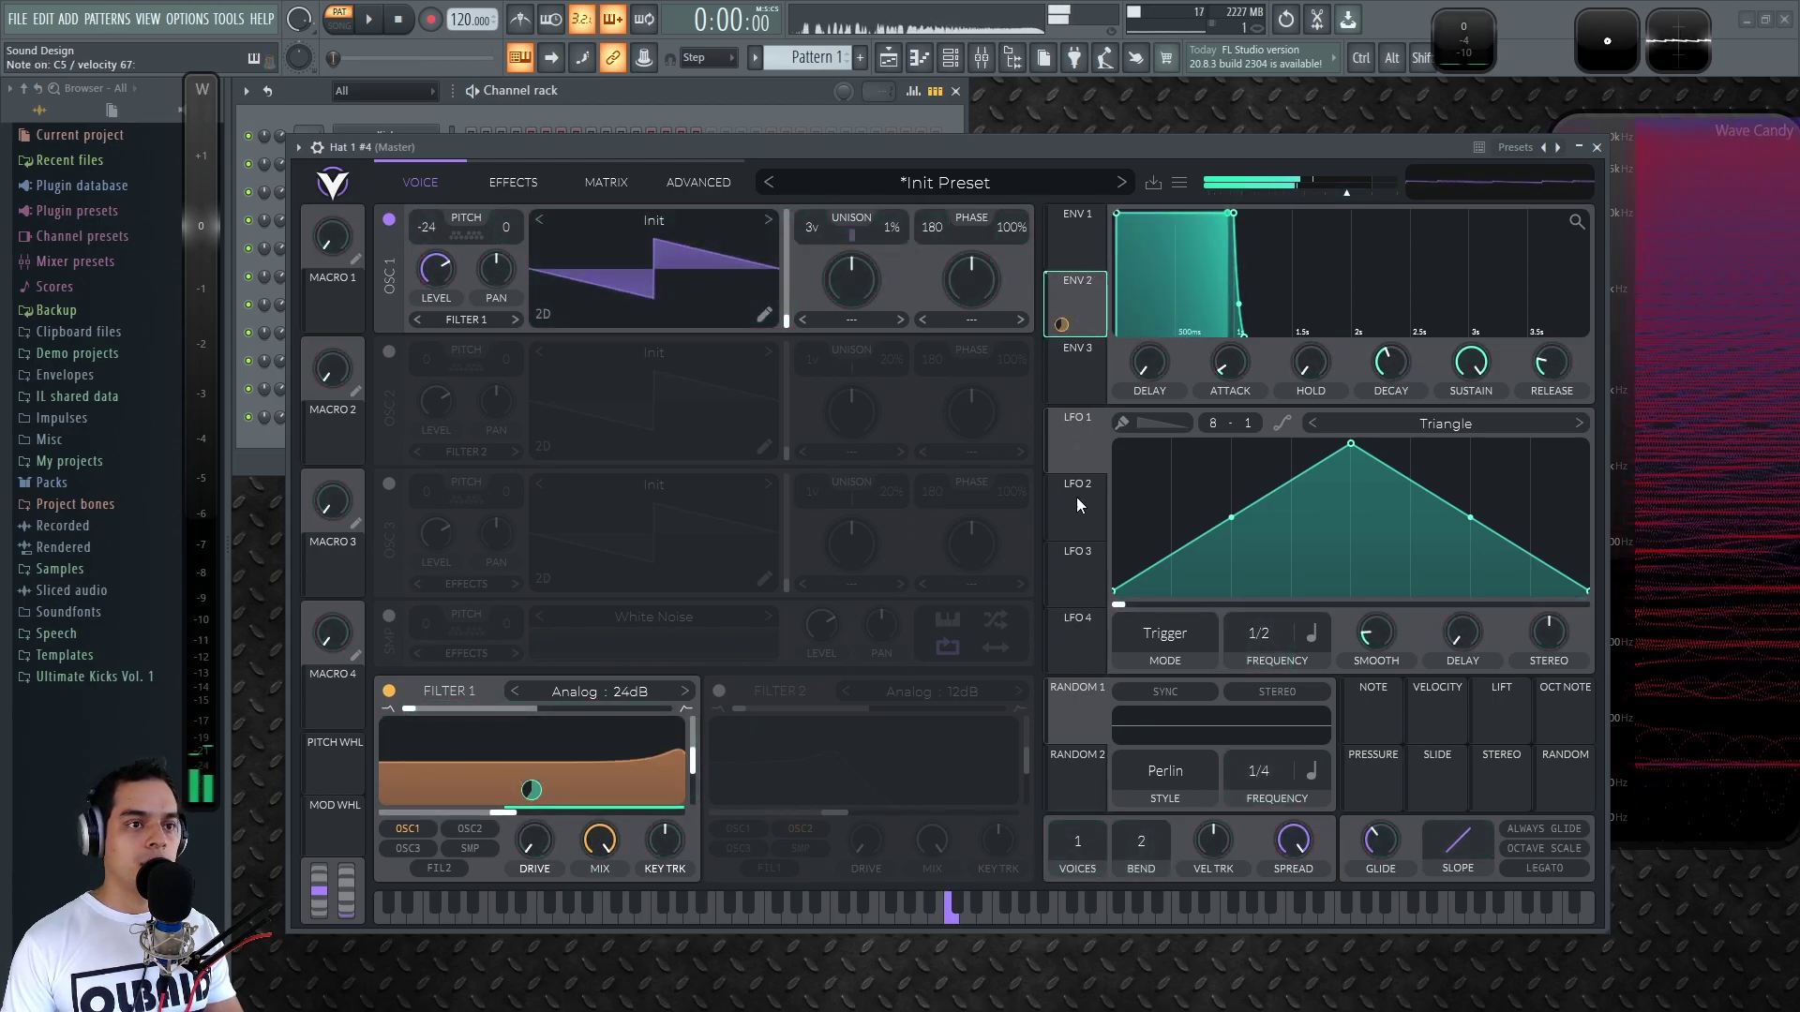
Set Envelope 2's sustain to 0, shorten its decay and steepen the decay curve
drag(1476, 374, 1439, 626)
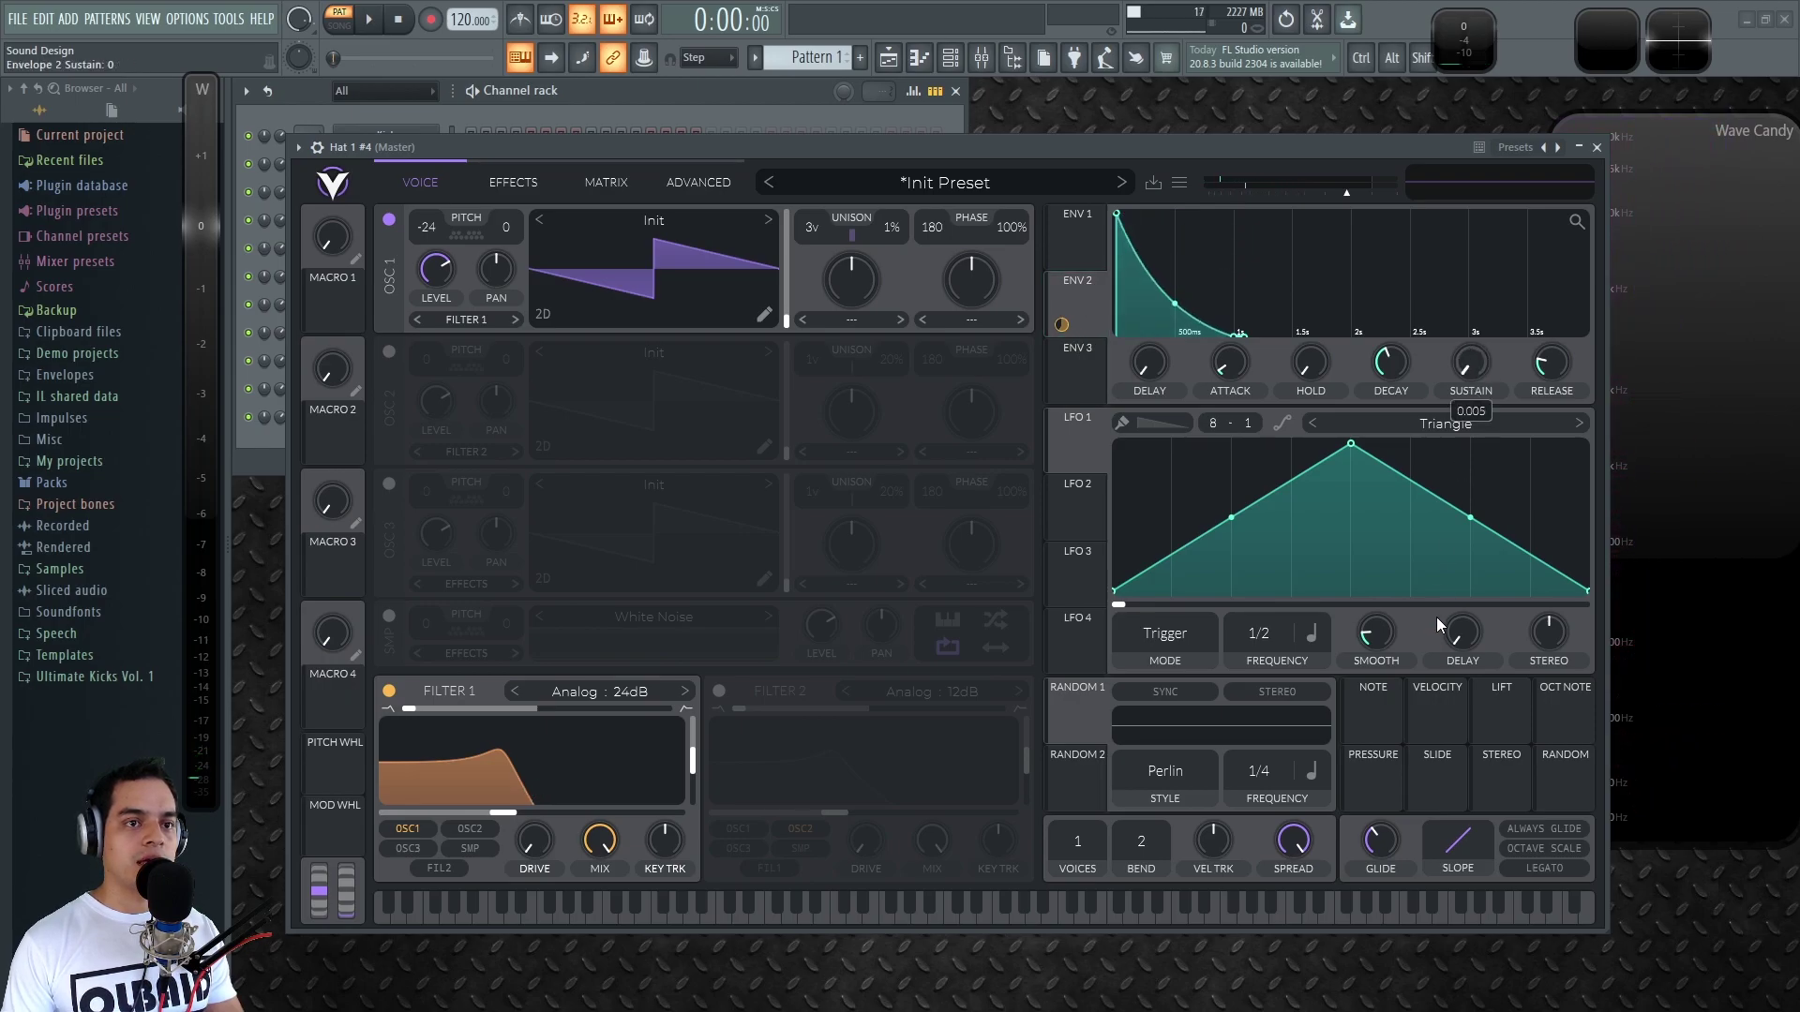
drag(1398, 365, 1398, 382)
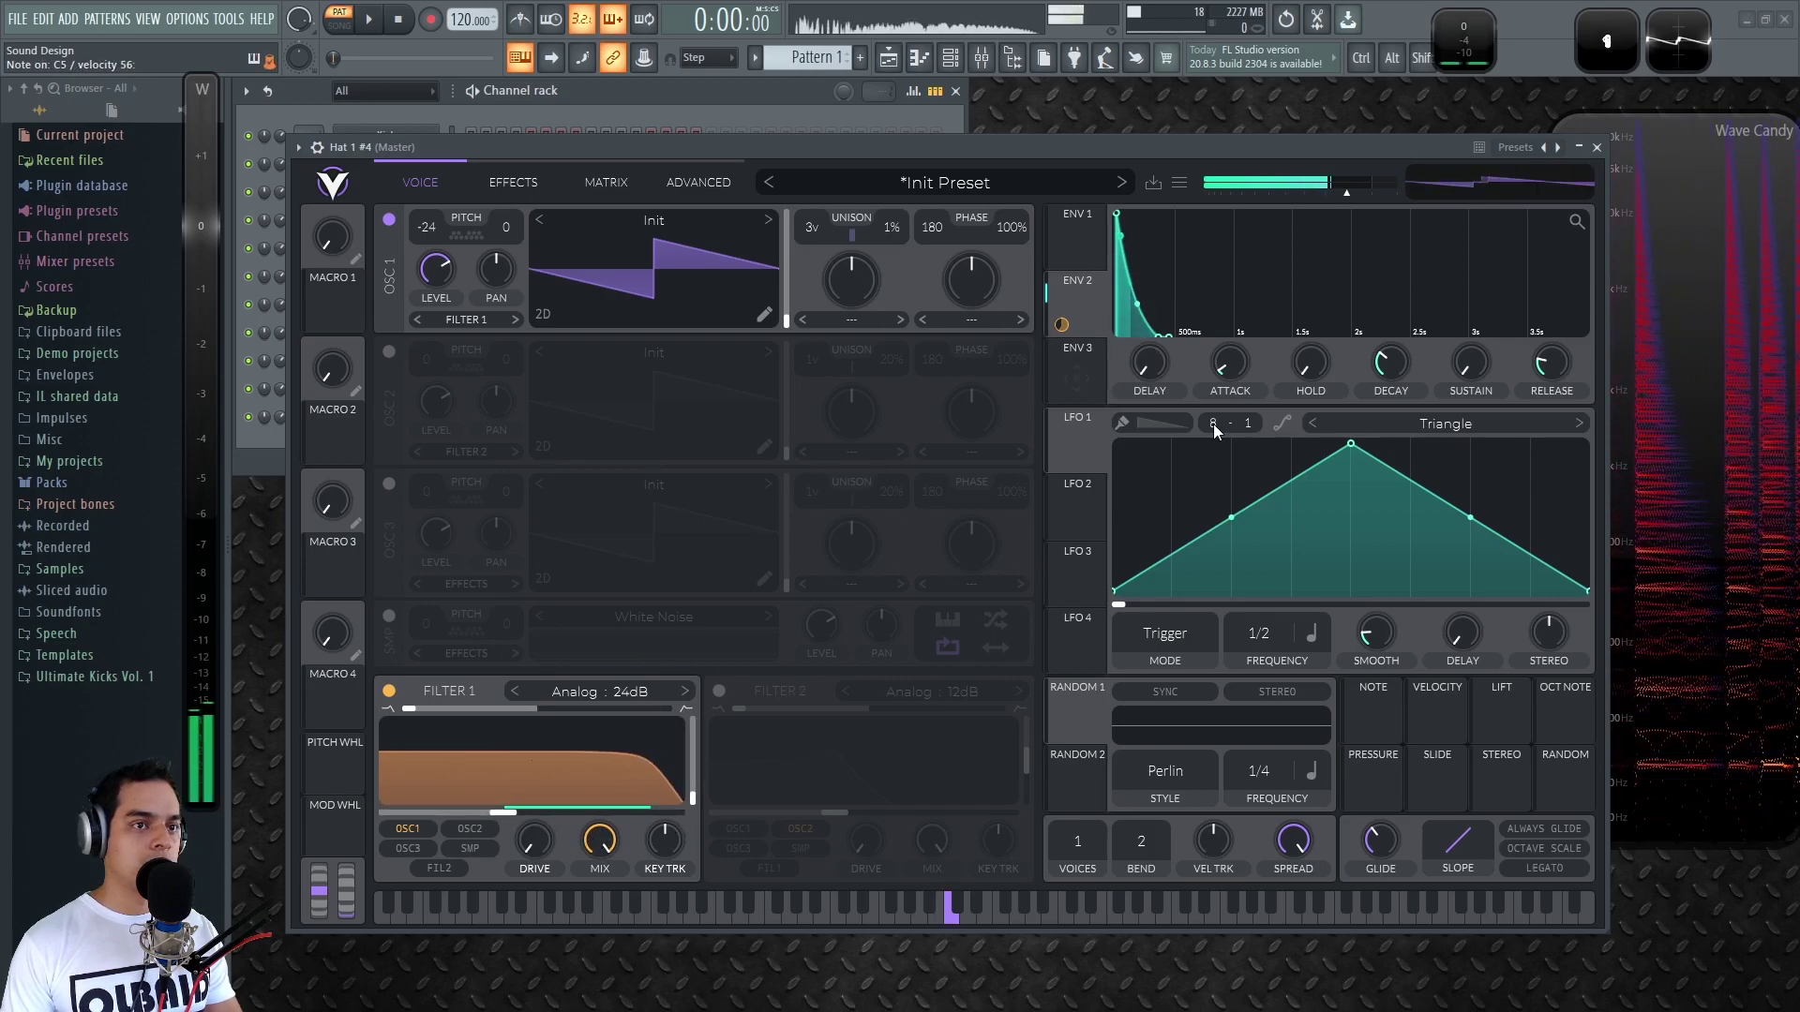
drag(1122, 303, 1137, 362)
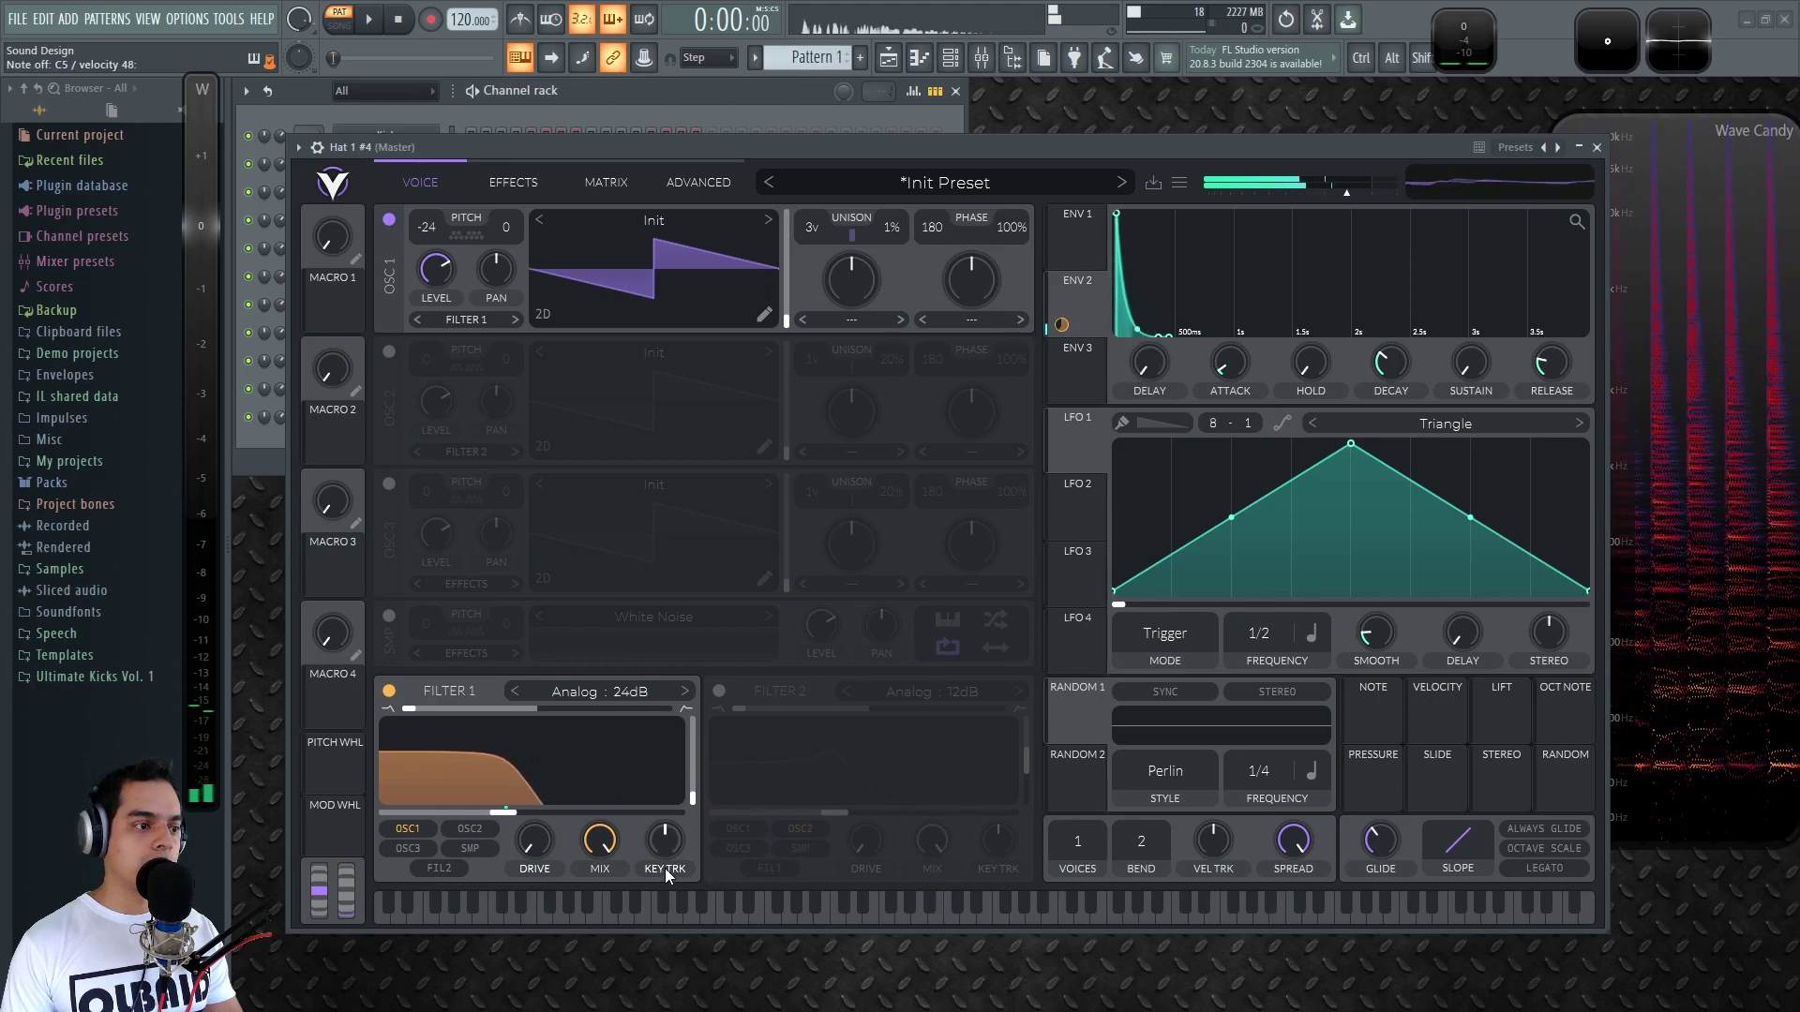
Lower Filter 1's cutoff, assign Macro 1 to it, and adjust the modulation amount while sweeping the macro
drag(505, 812, 459, 816)
drag(334, 301, 462, 811)
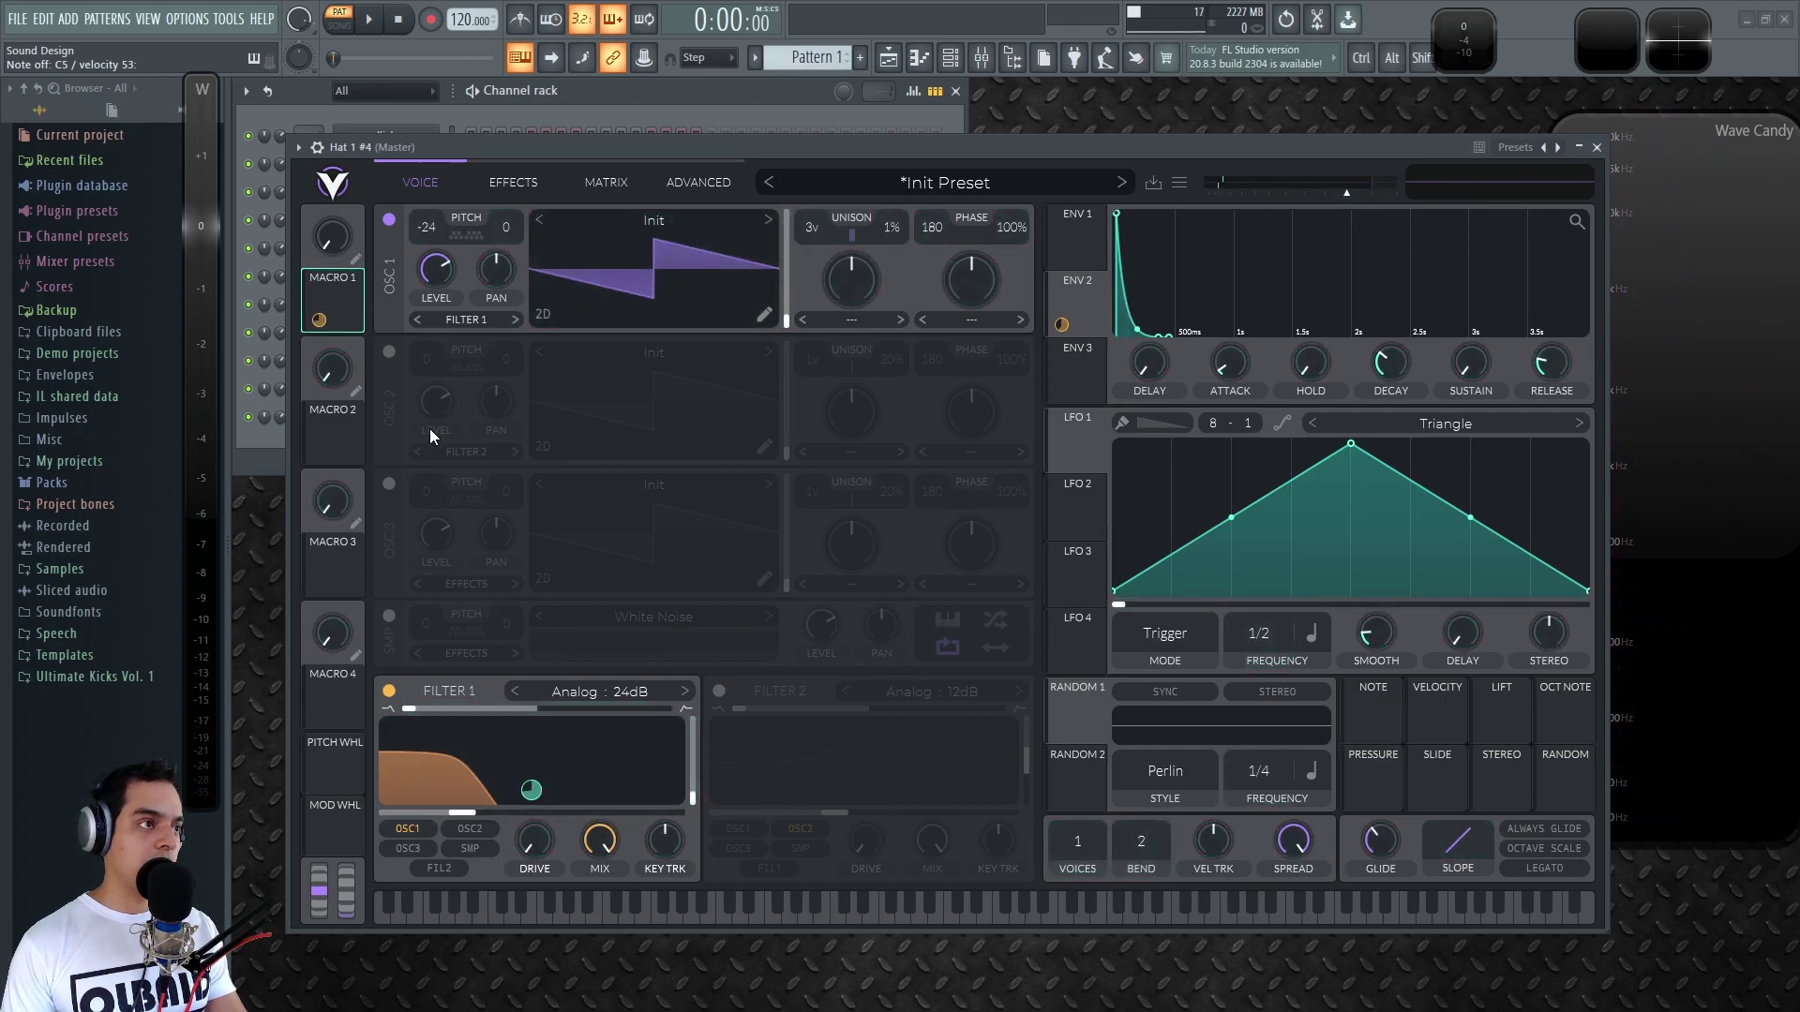
drag(334, 238, 320, 333)
drag(330, 234, 373, 31)
drag(318, 320, 319, 330)
mouse_move(332, 237)
mouse_down()
mouse_move(348, 527)
mouse_move(335, 233)
mouse_up()
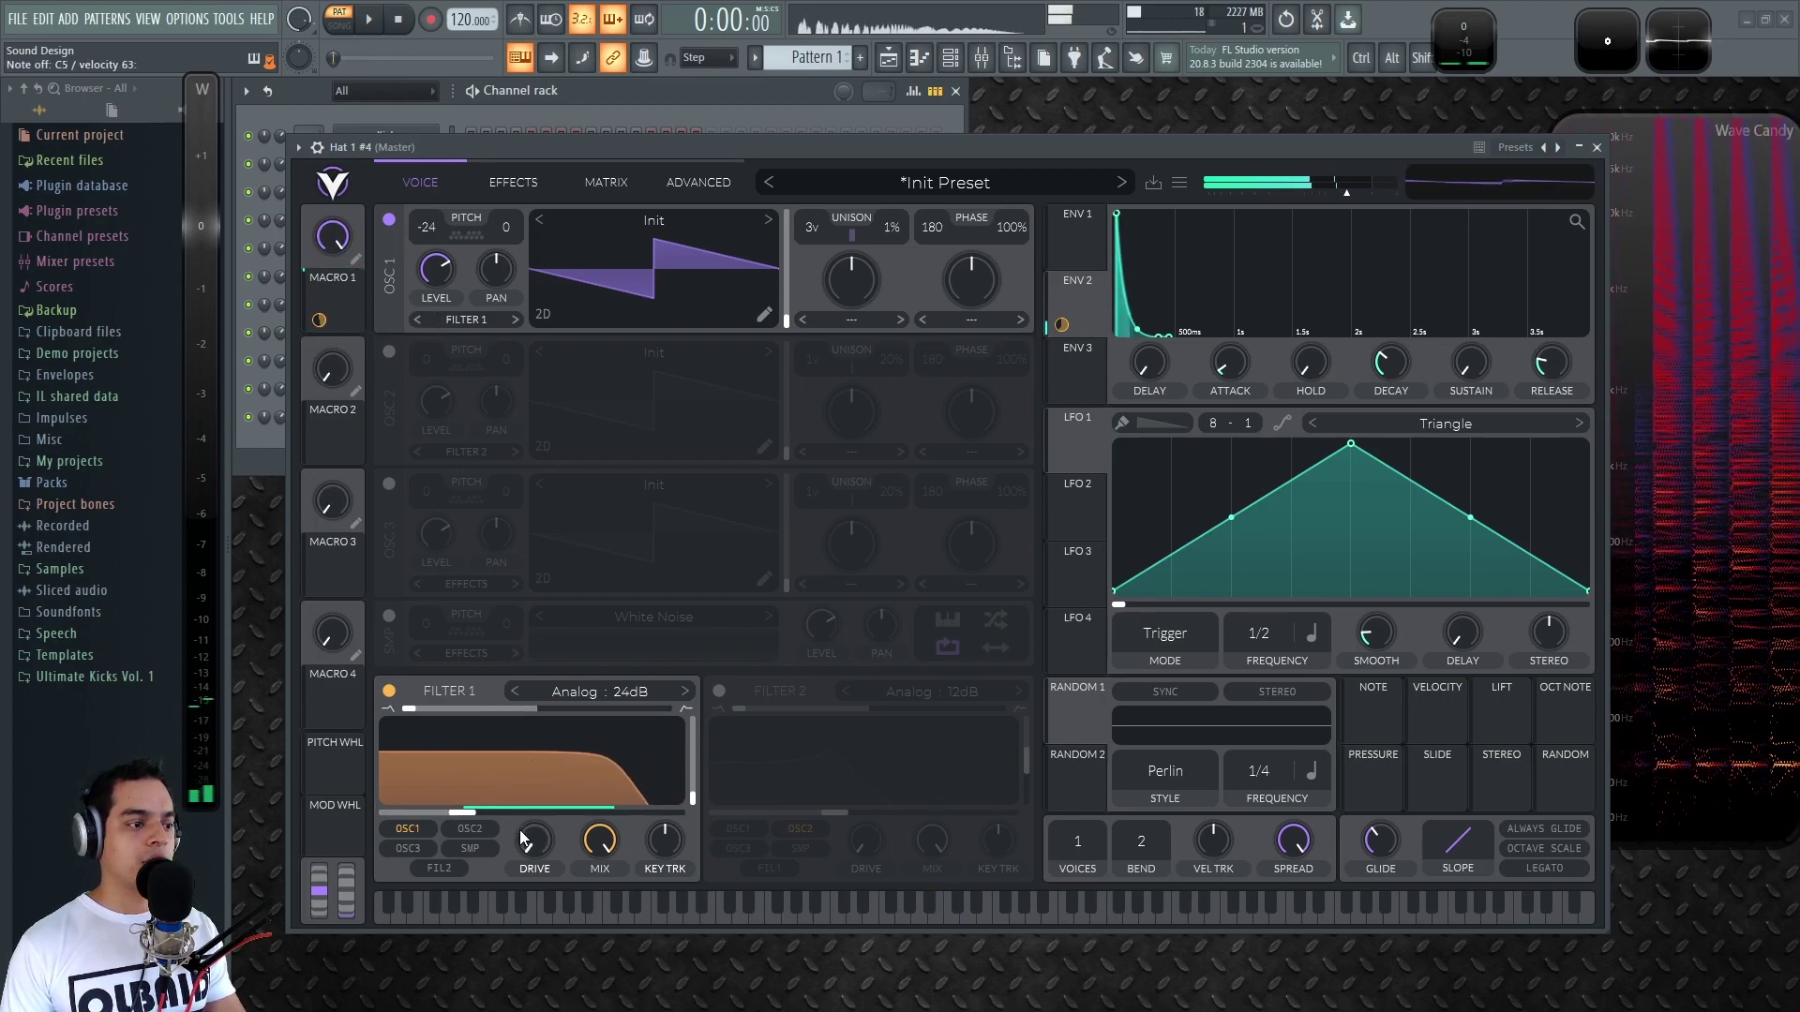
Raise Filter 1's drive and return Macro 1 to its minimum
drag(534, 841, 535, 690)
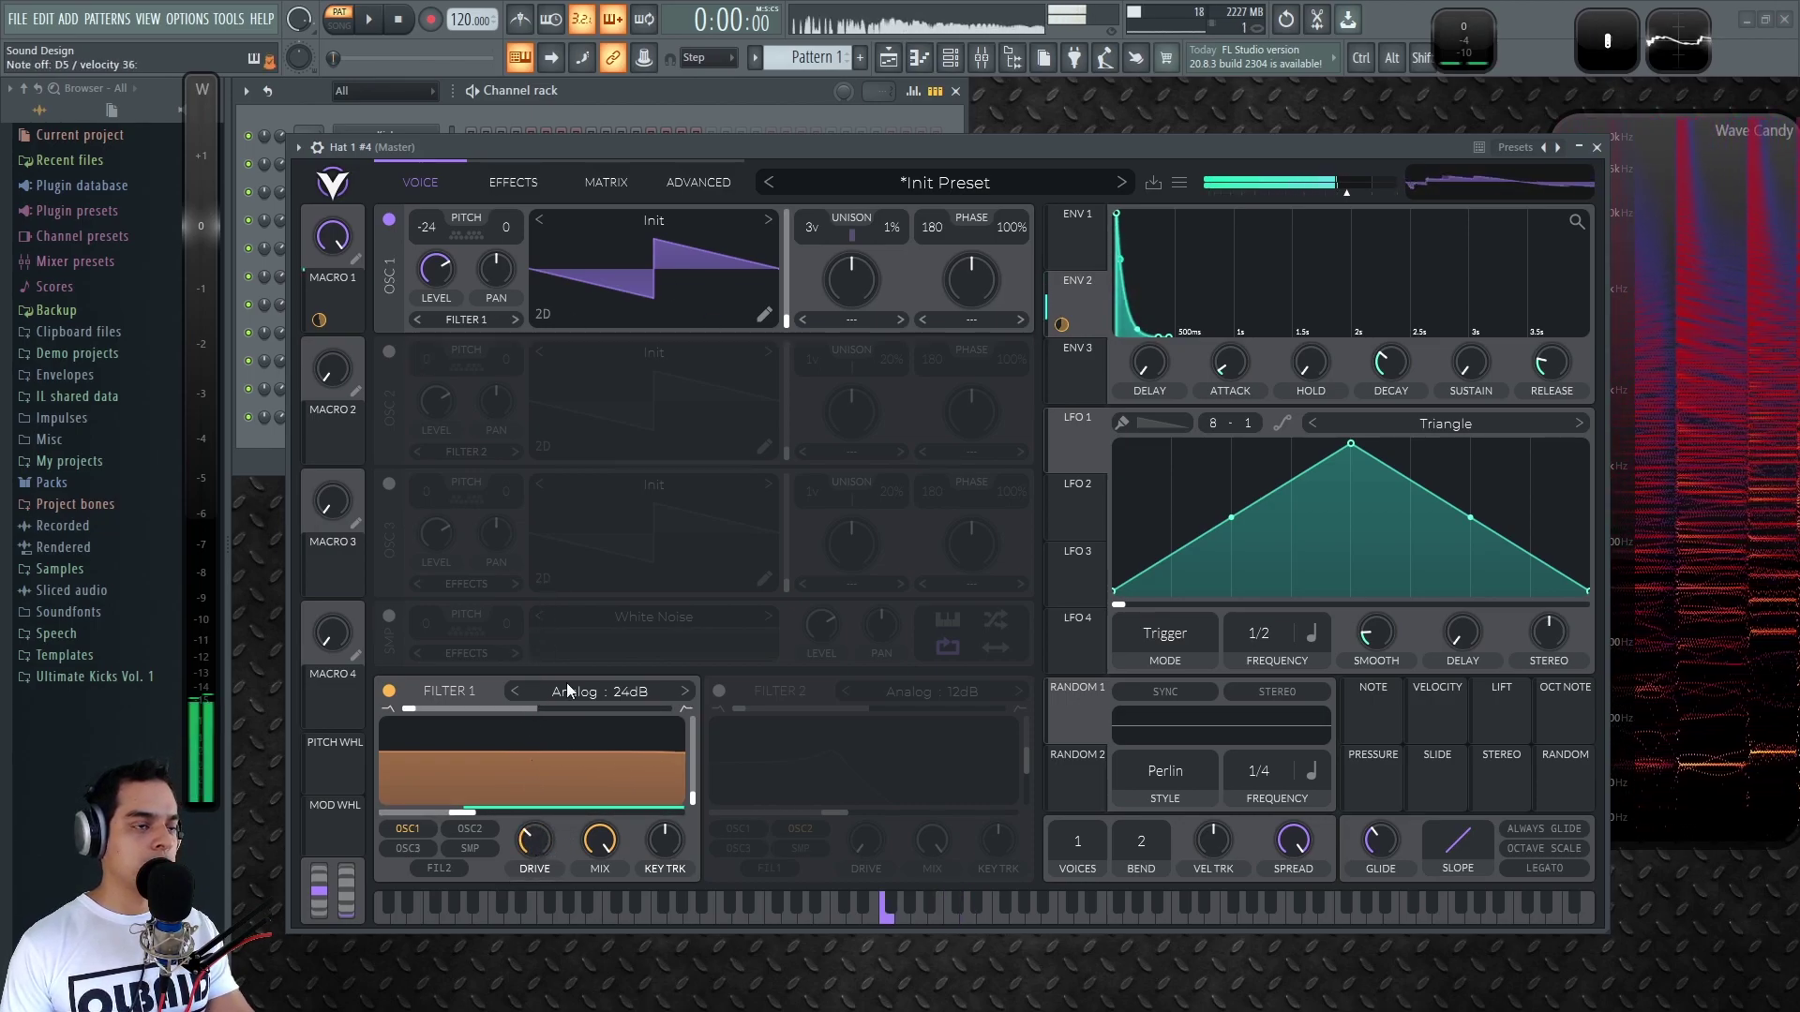
drag(332, 237, 353, 519)
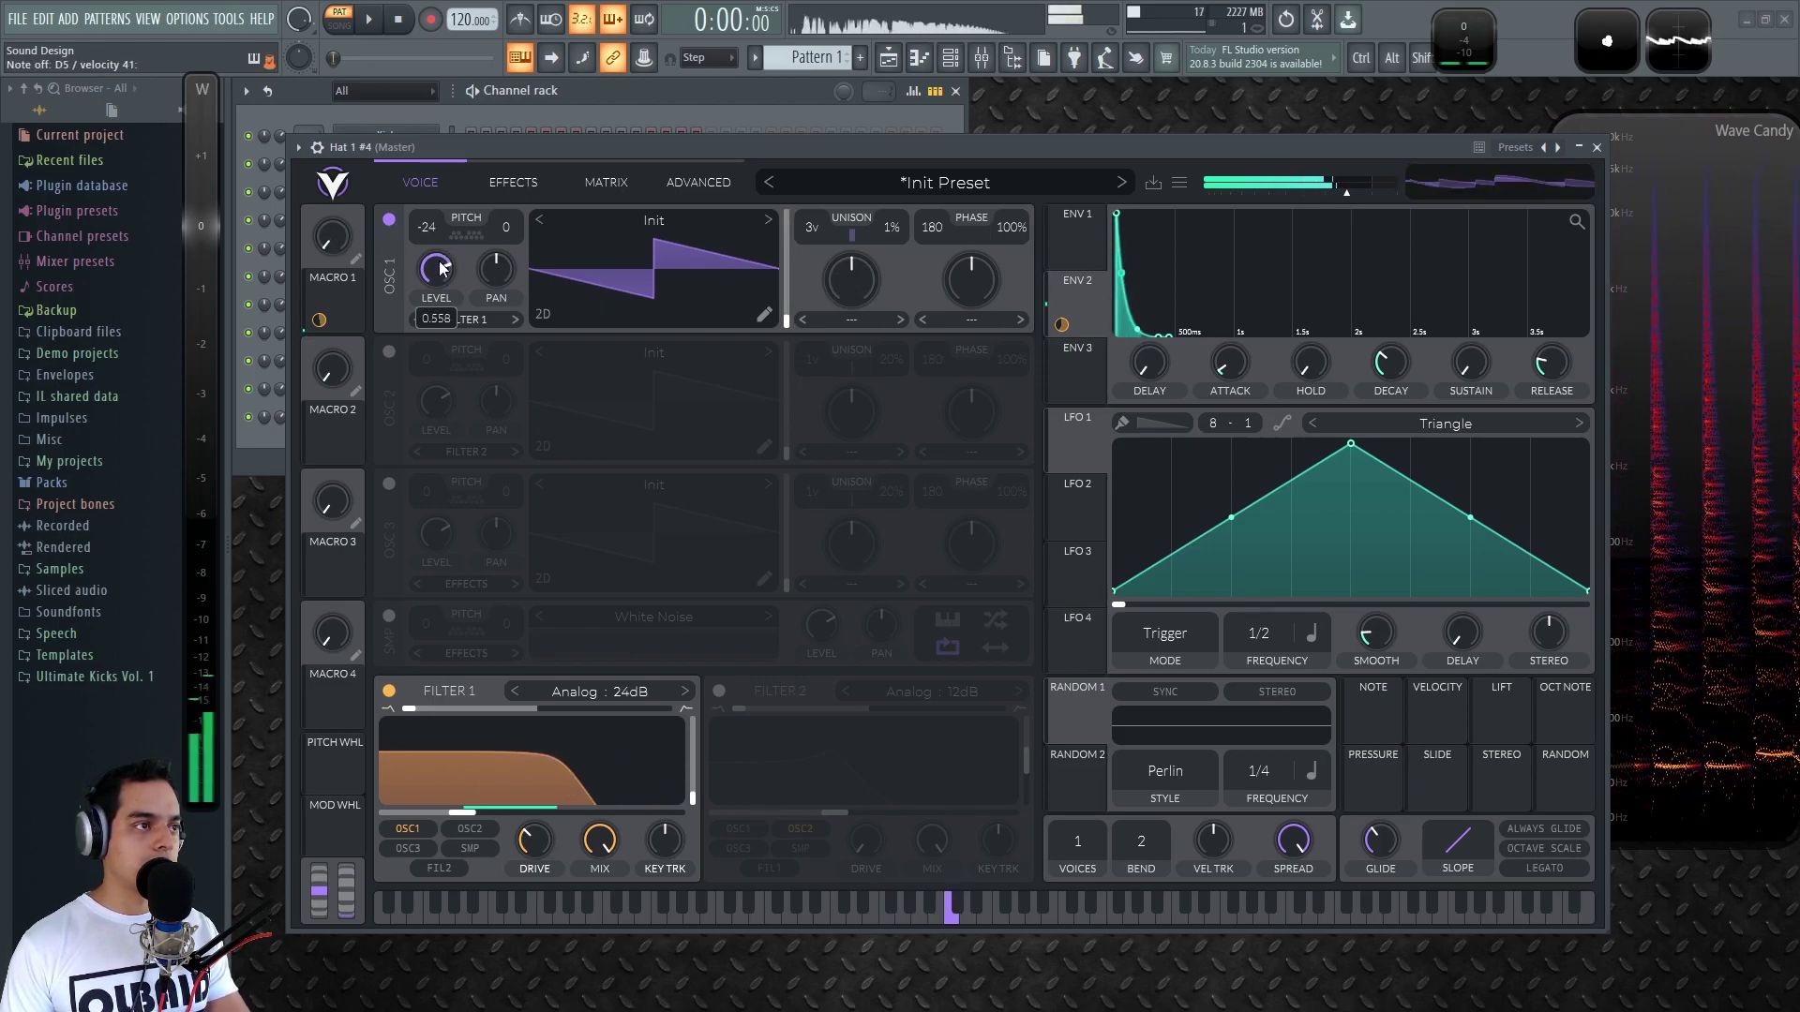
drag(769, 149, 785, 141)
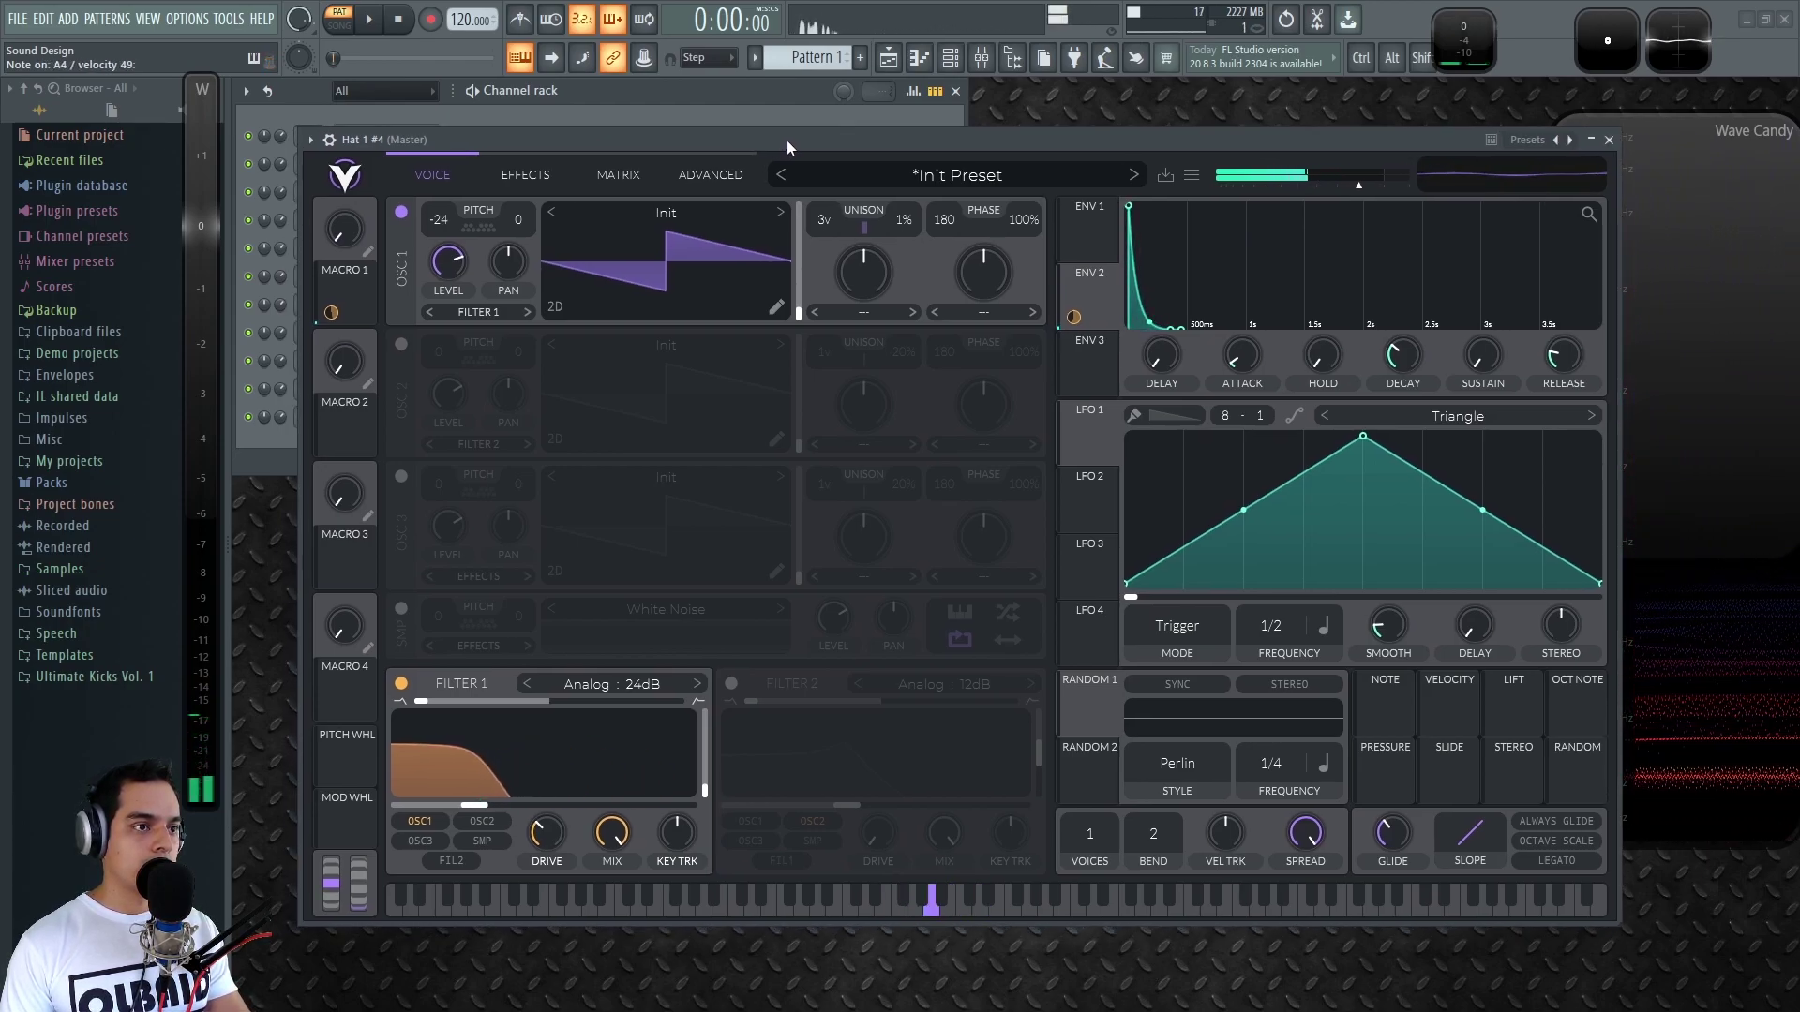
Add a Soft Clip distortion effect and increase its drive
click(535, 178)
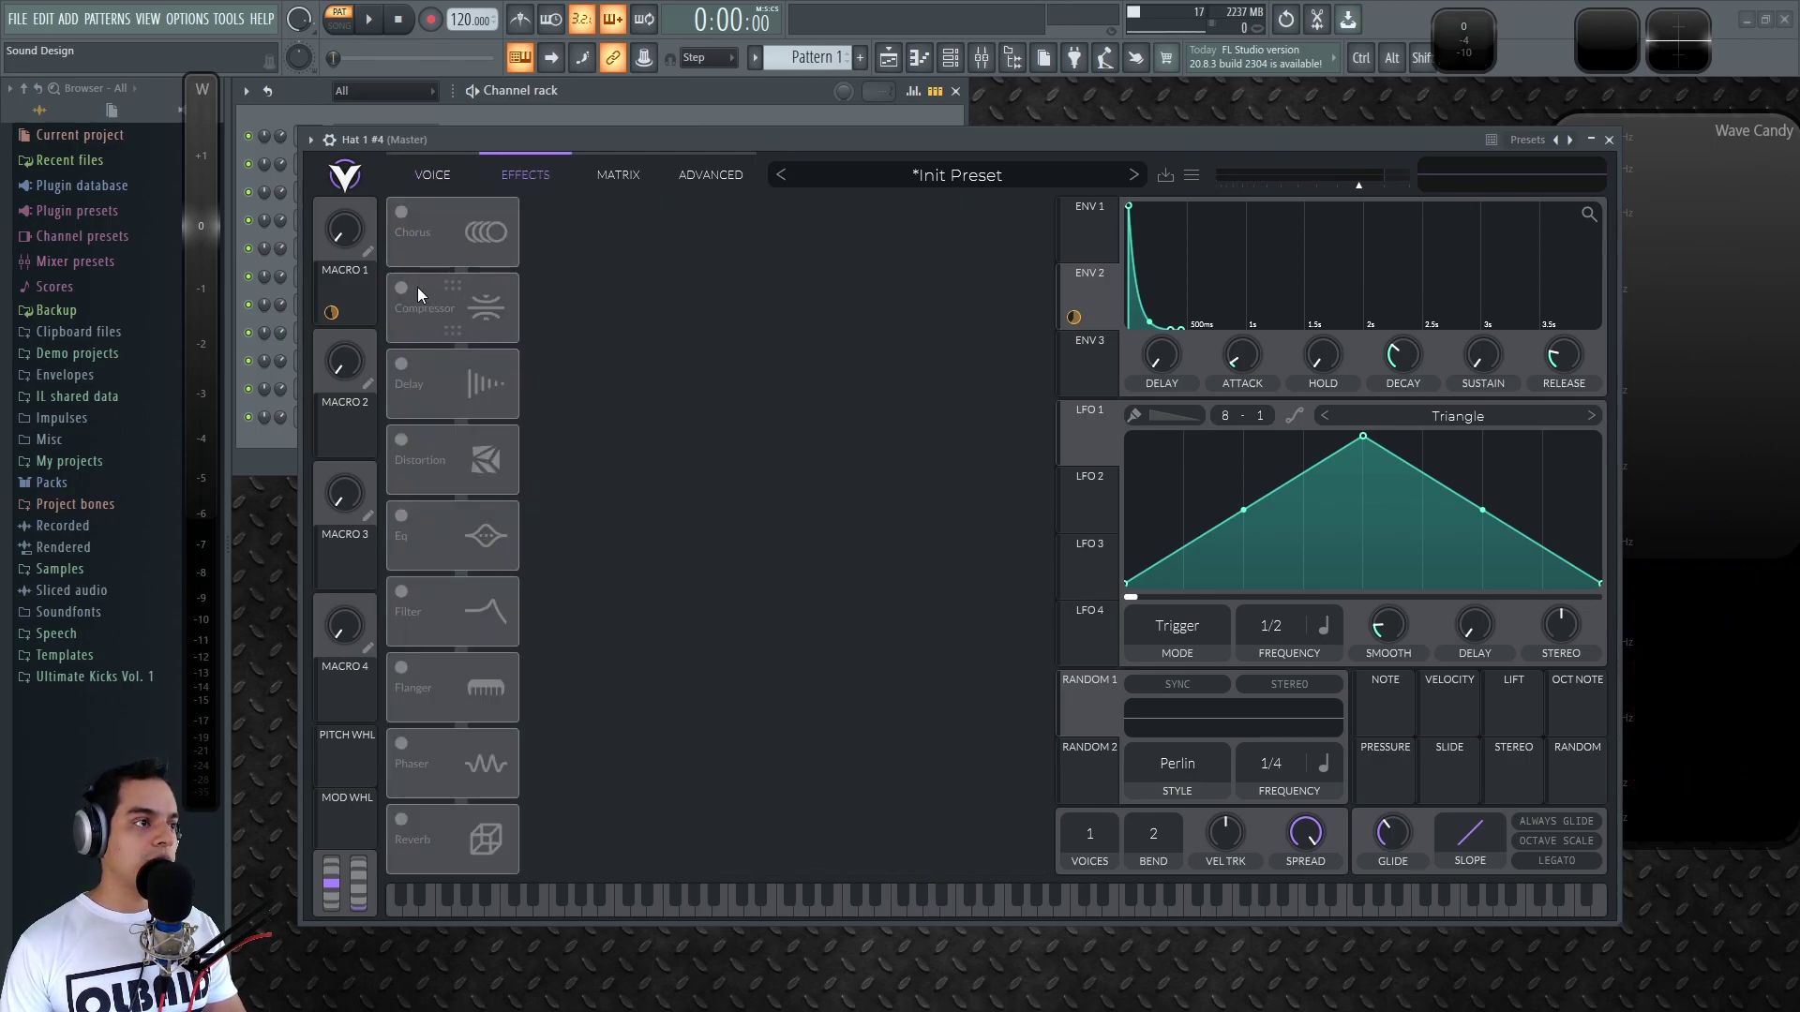
click(427, 459)
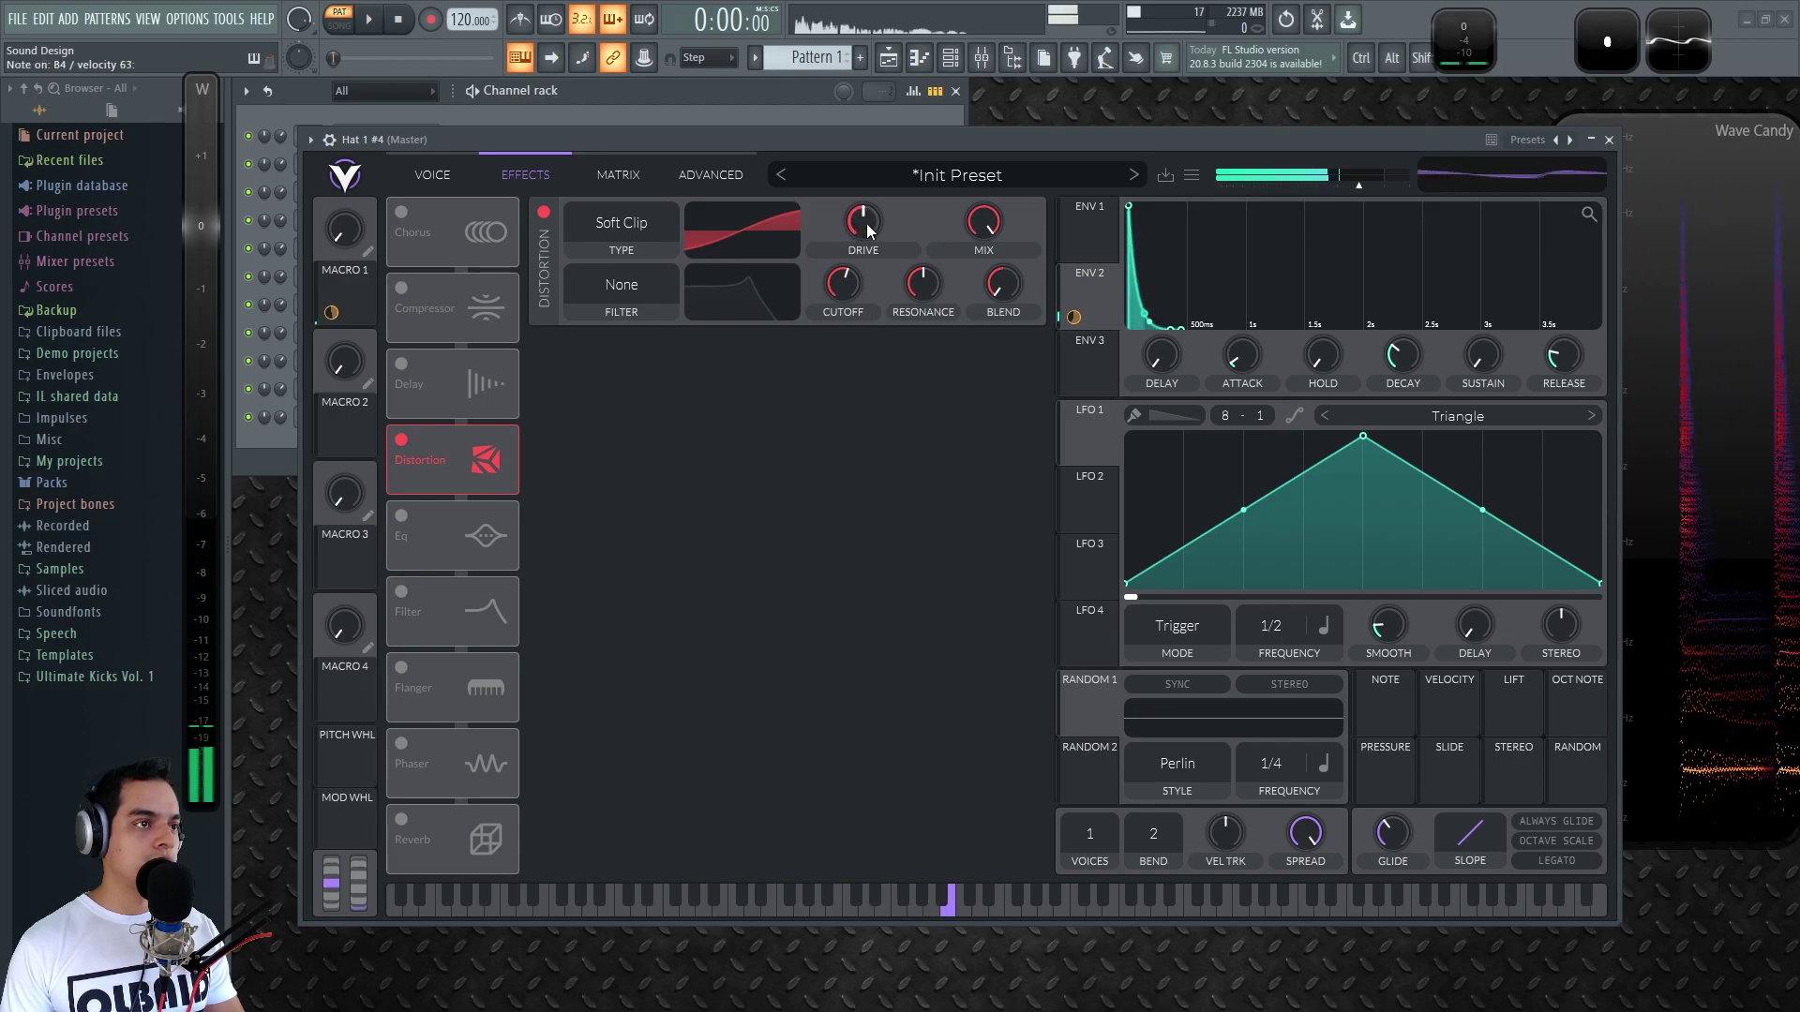
mouse_move(873, 221)
mouse_down()
mouse_move(891, 160)
mouse_move(886, 195)
mouse_up()
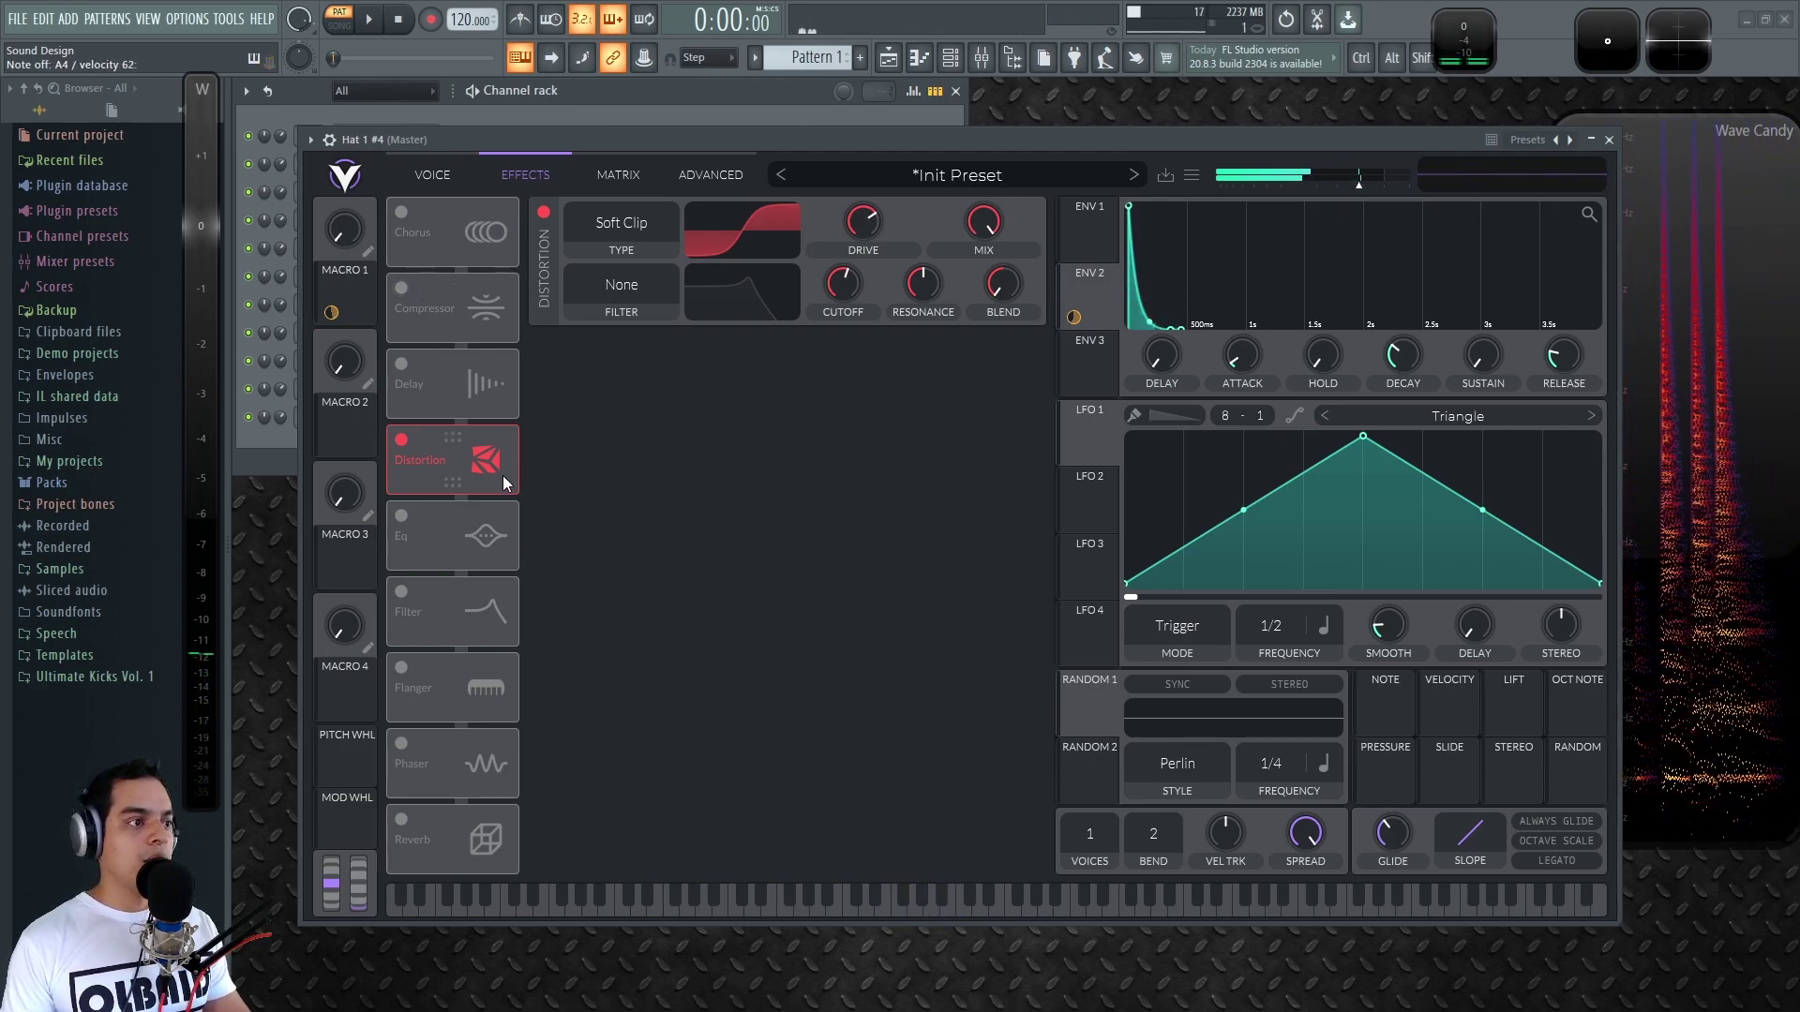
Add a chorus effect, filter out its low frequencies, and reduce its spread and depth
click(394, 219)
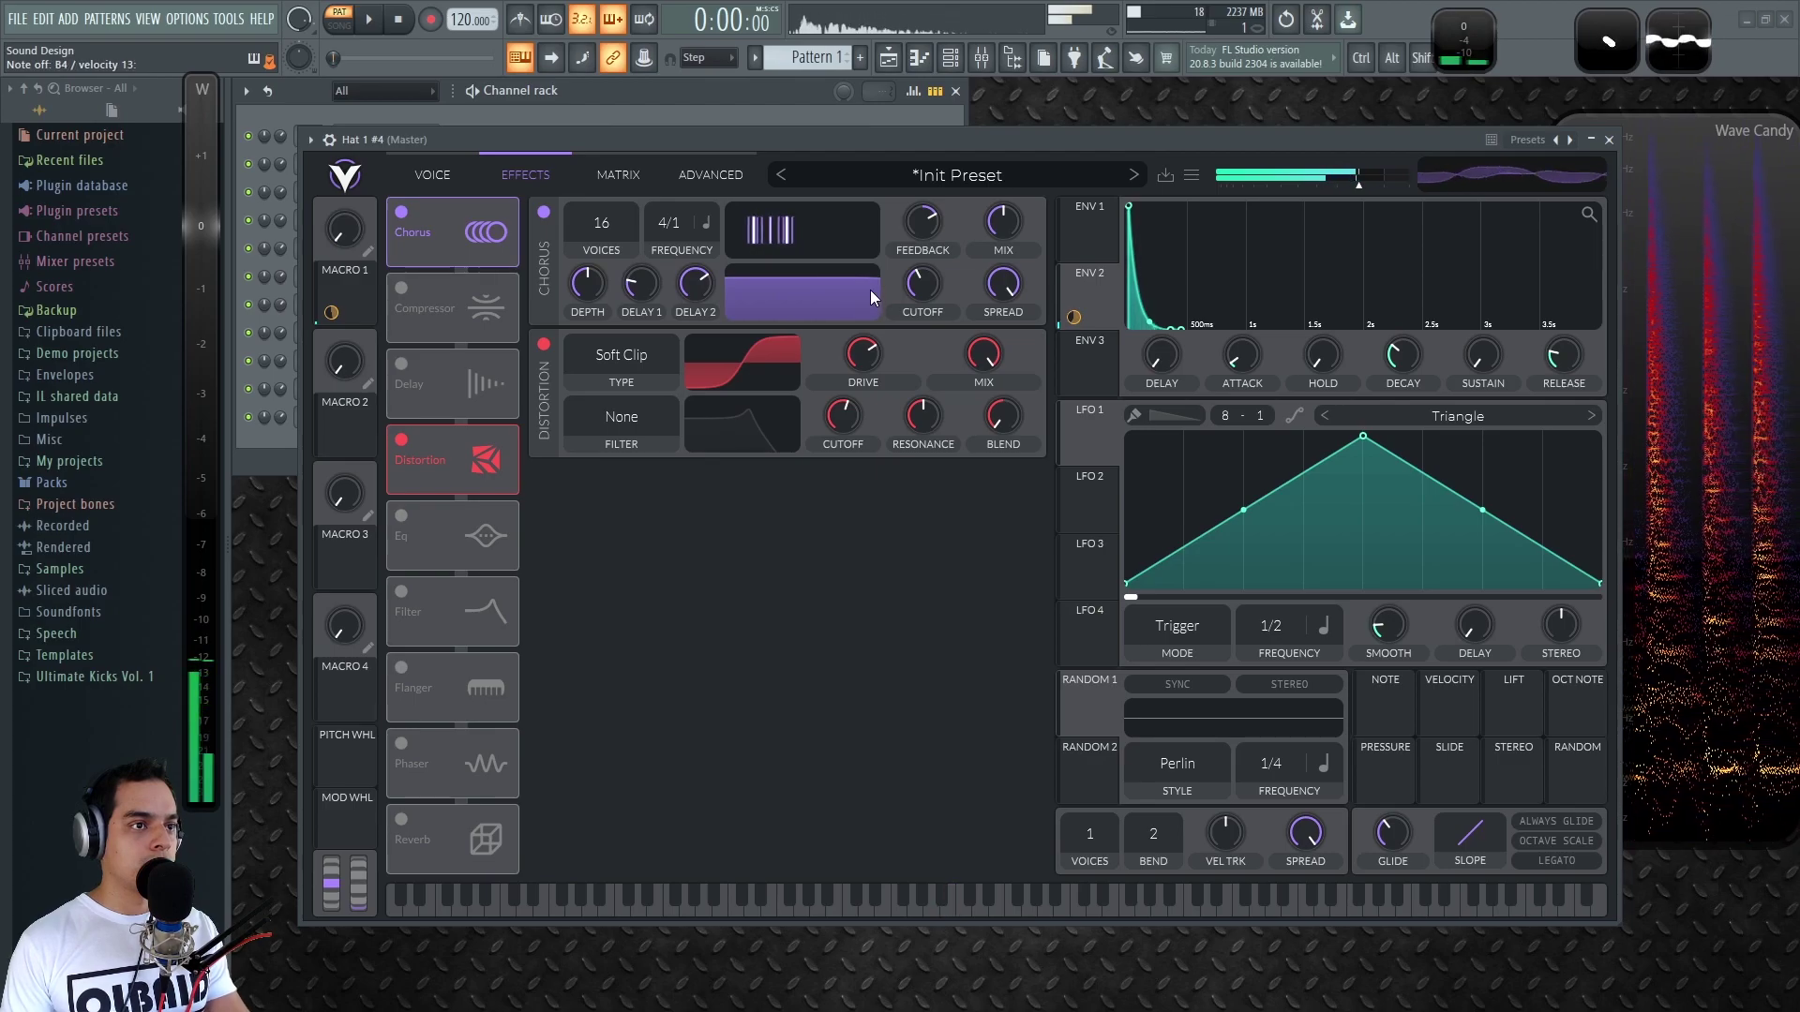
mouse_move(897, 285)
mouse_down()
mouse_move(716, 285)
mouse_move(791, 345)
mouse_move(796, 318)
mouse_move(891, 302)
mouse_up()
click(928, 281)
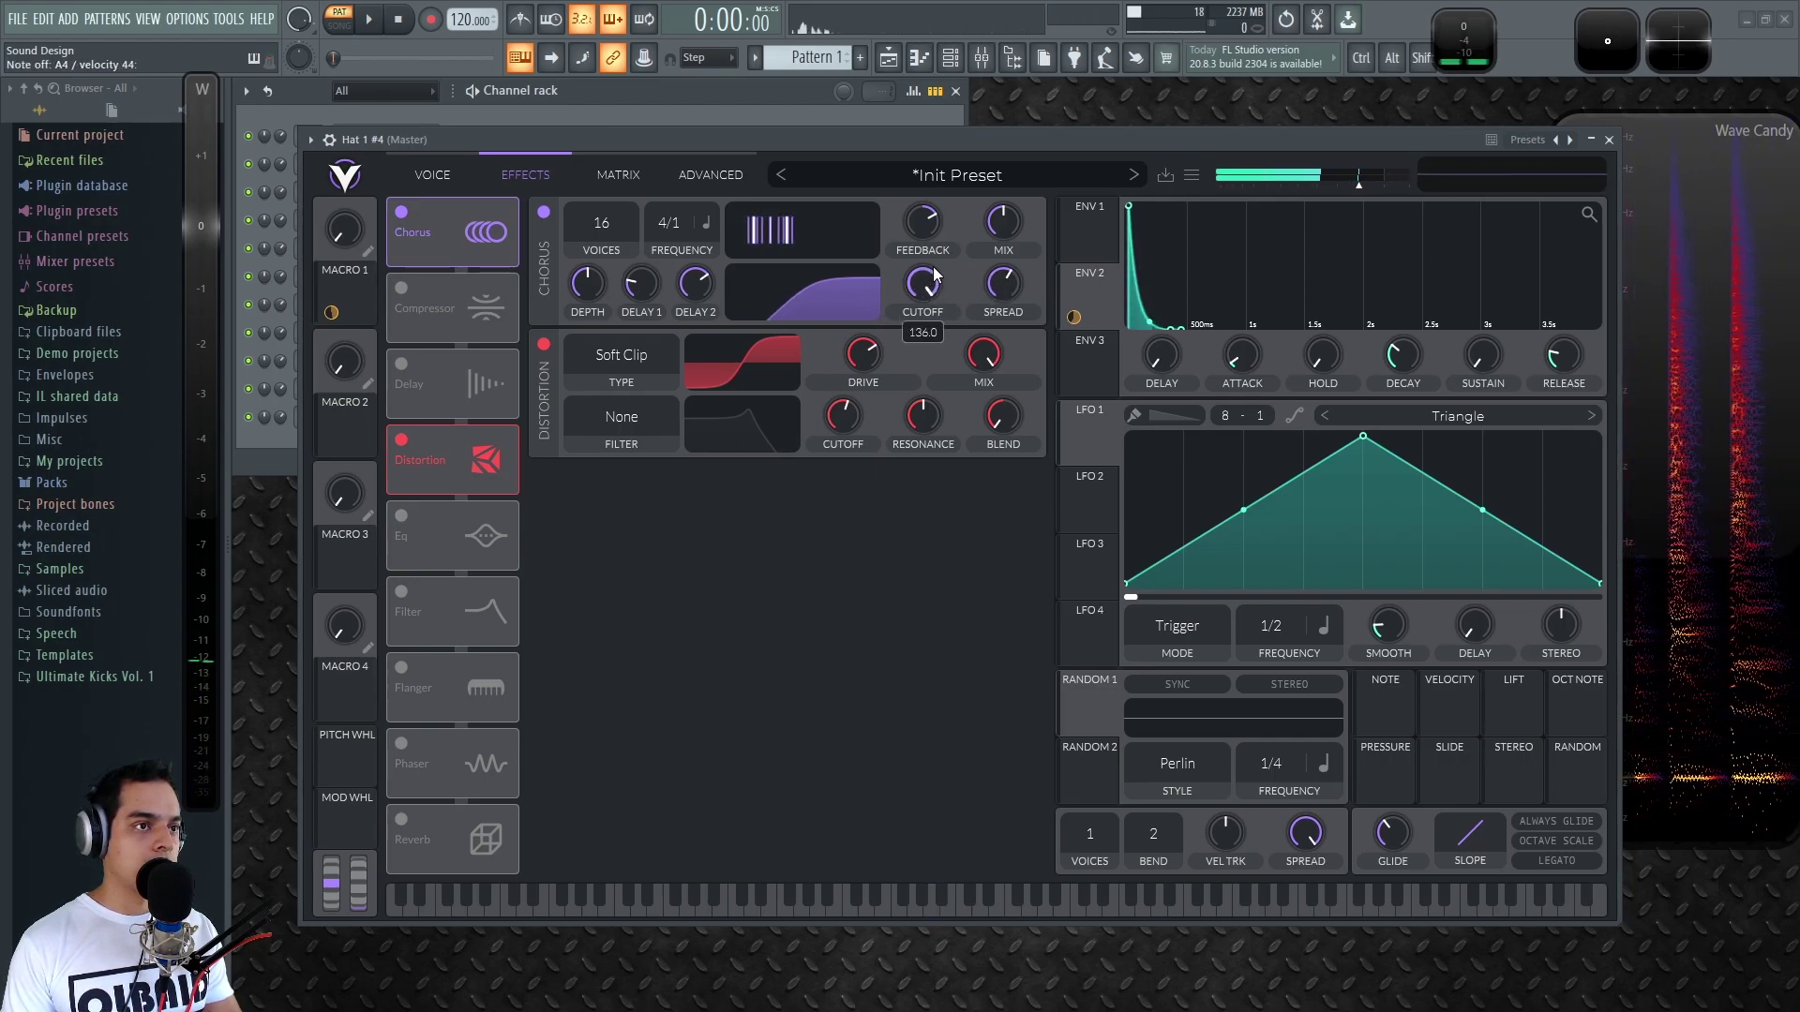
drag(821, 296, 879, 319)
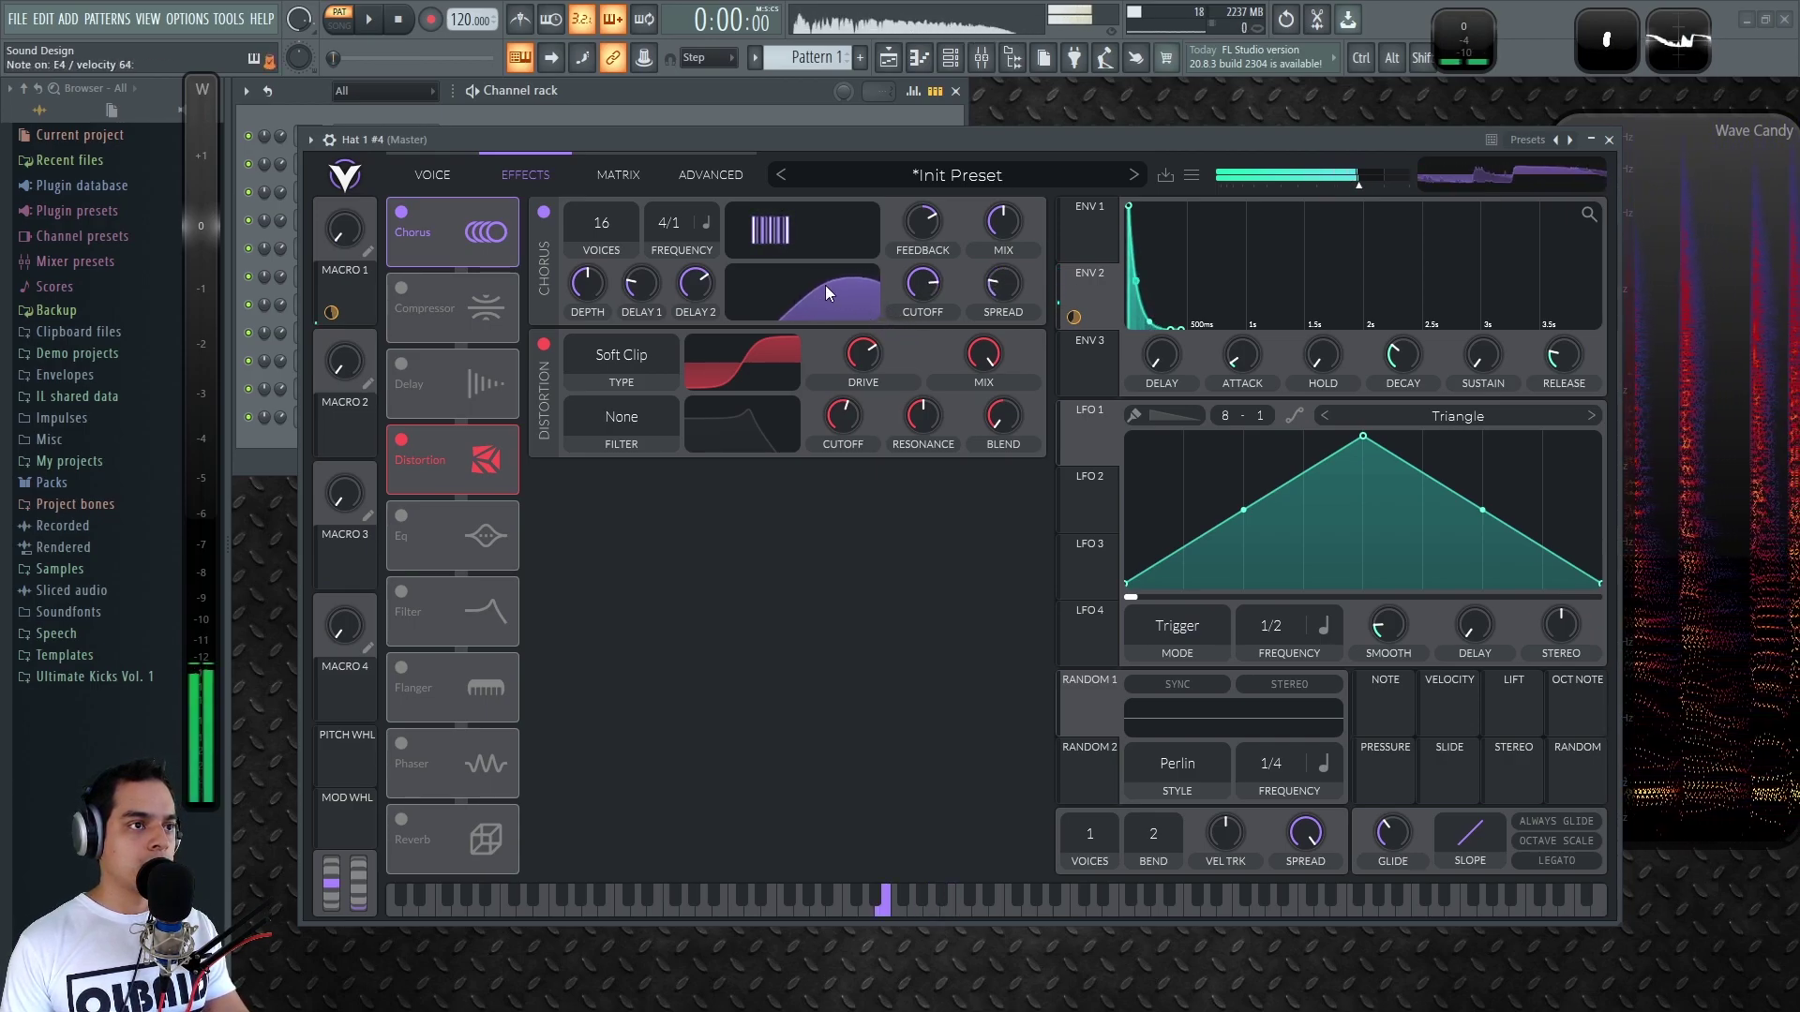
click(598, 300)
drag(598, 300, 596, 343)
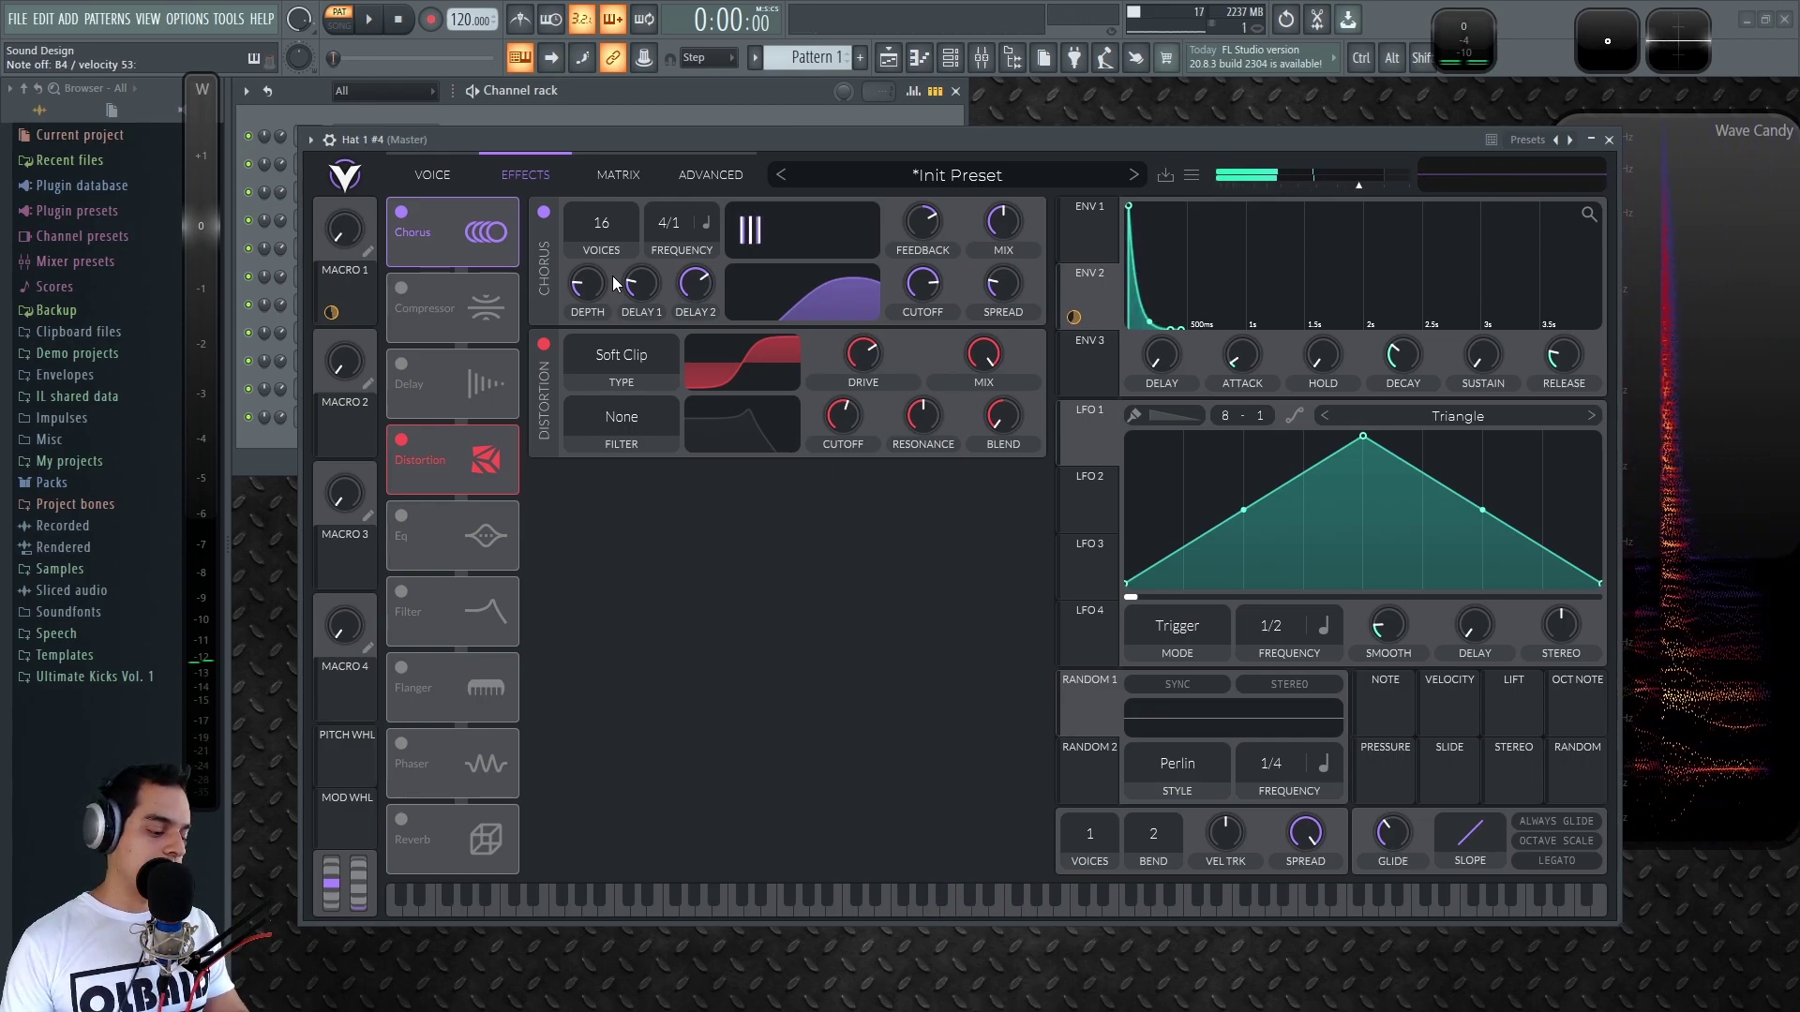
Change the distortion type to Hard Clip and set its drive to about 10.80 dB
mouse_move(863, 361)
click(654, 354)
click(670, 422)
mouse_move(868, 354)
mouse_down()
mouse_move(891, 314)
mouse_move(878, 334)
mouse_up()
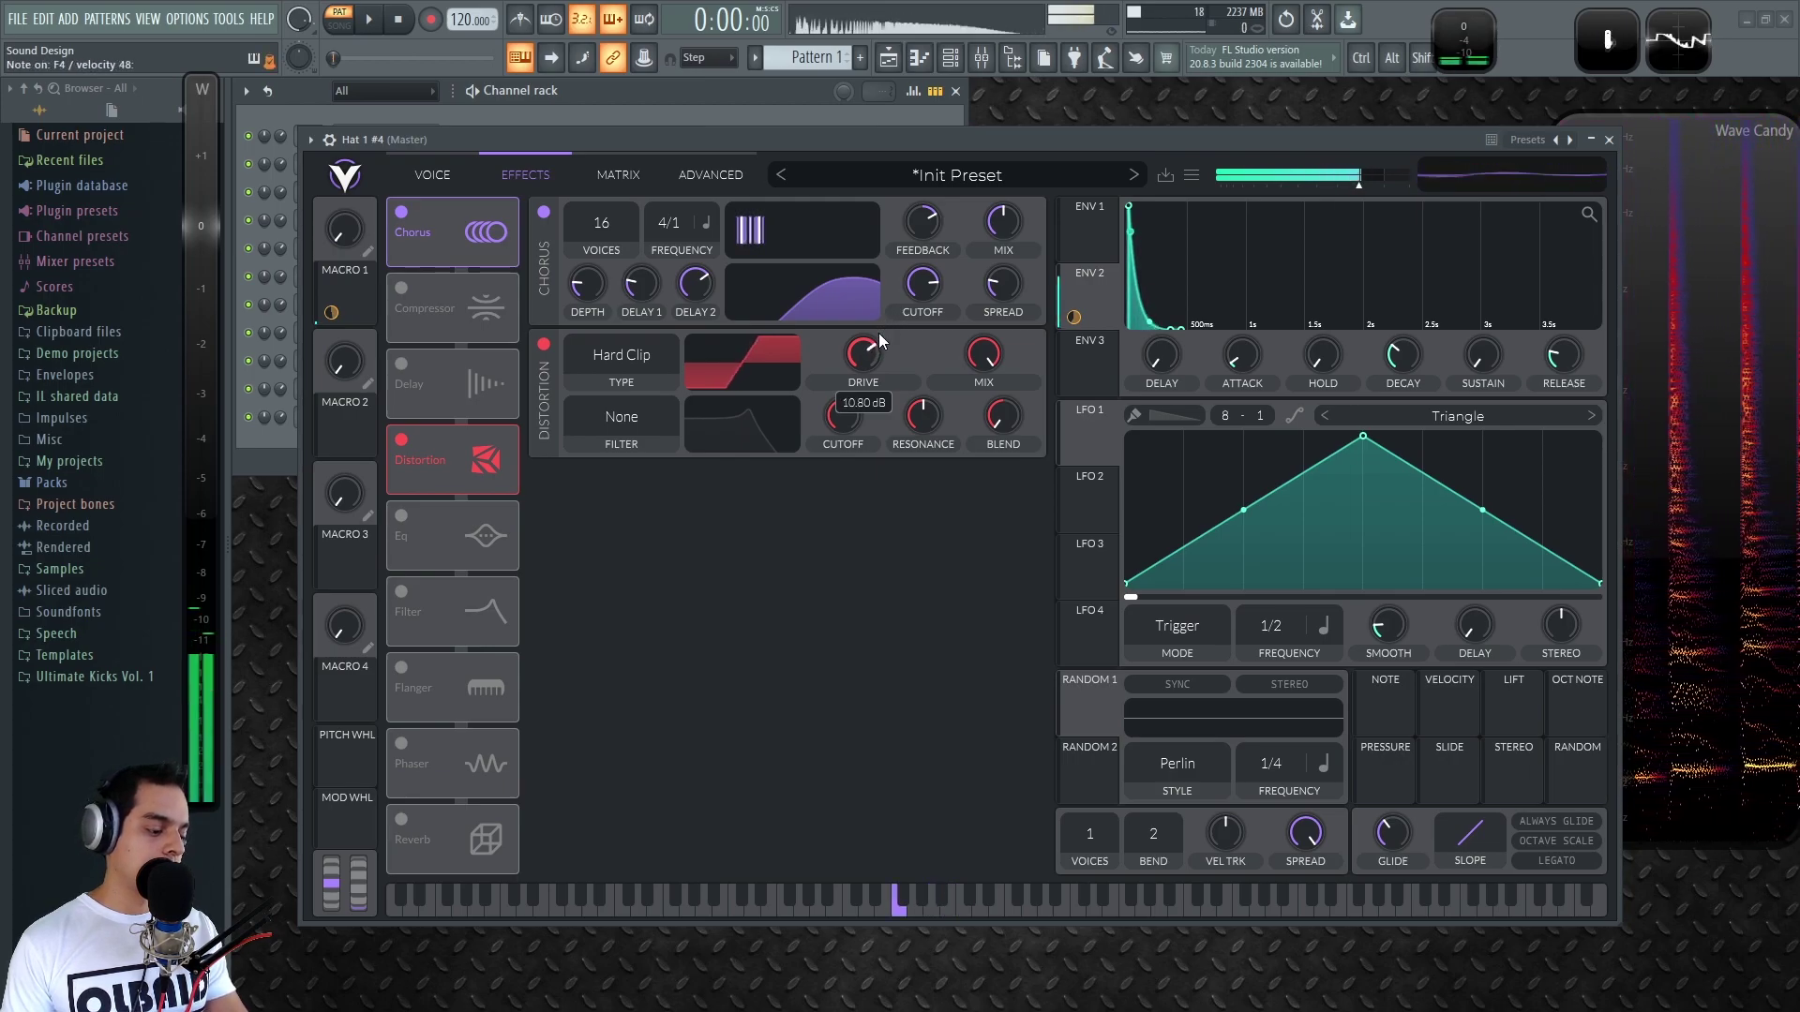
Compare the sound with the chorus bypassed and enabled, and set the chorus mix to about 27.5%
click(547, 216)
click(547, 217)
mouse_move(1005, 222)
mouse_down()
mouse_move(1003, 279)
mouse_move(1001, 233)
mouse_up()
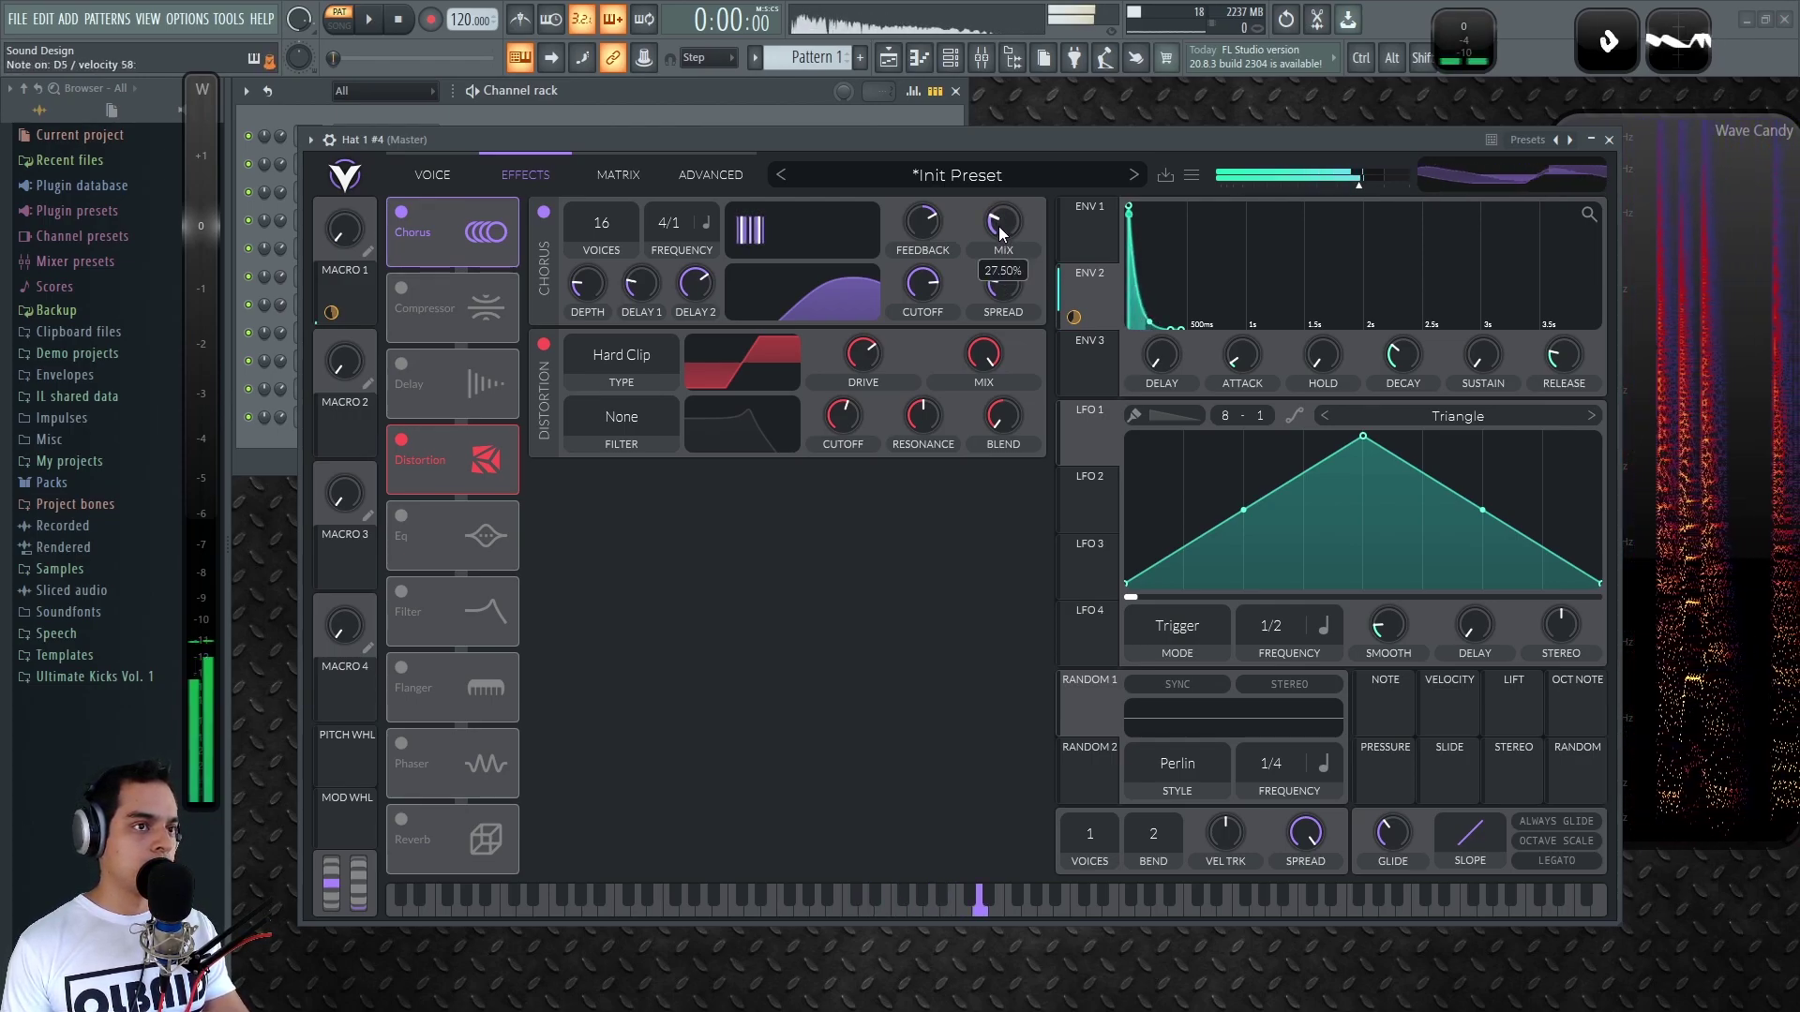
In the Bajo #2 synth, transpose oscillator 1 to -24 and set its unison to 9 voices with 15% detune
mouse_move(1387, 839)
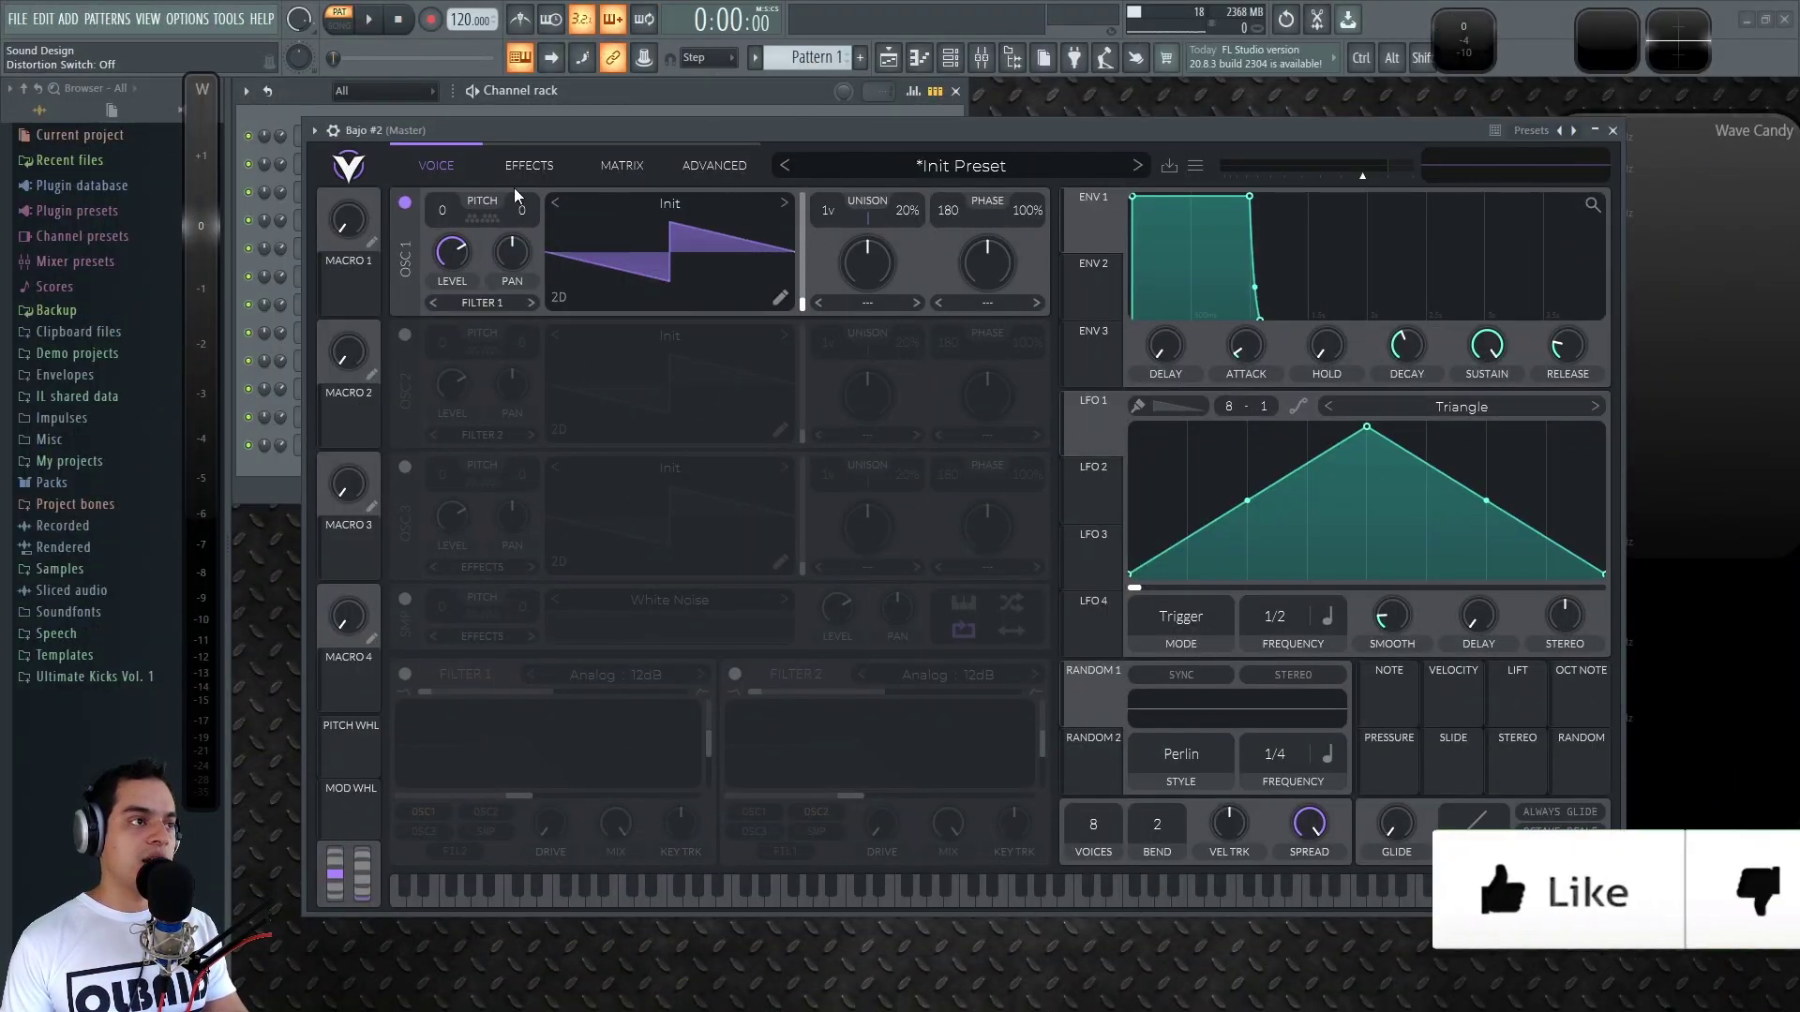
drag(436, 210, 475, 475)
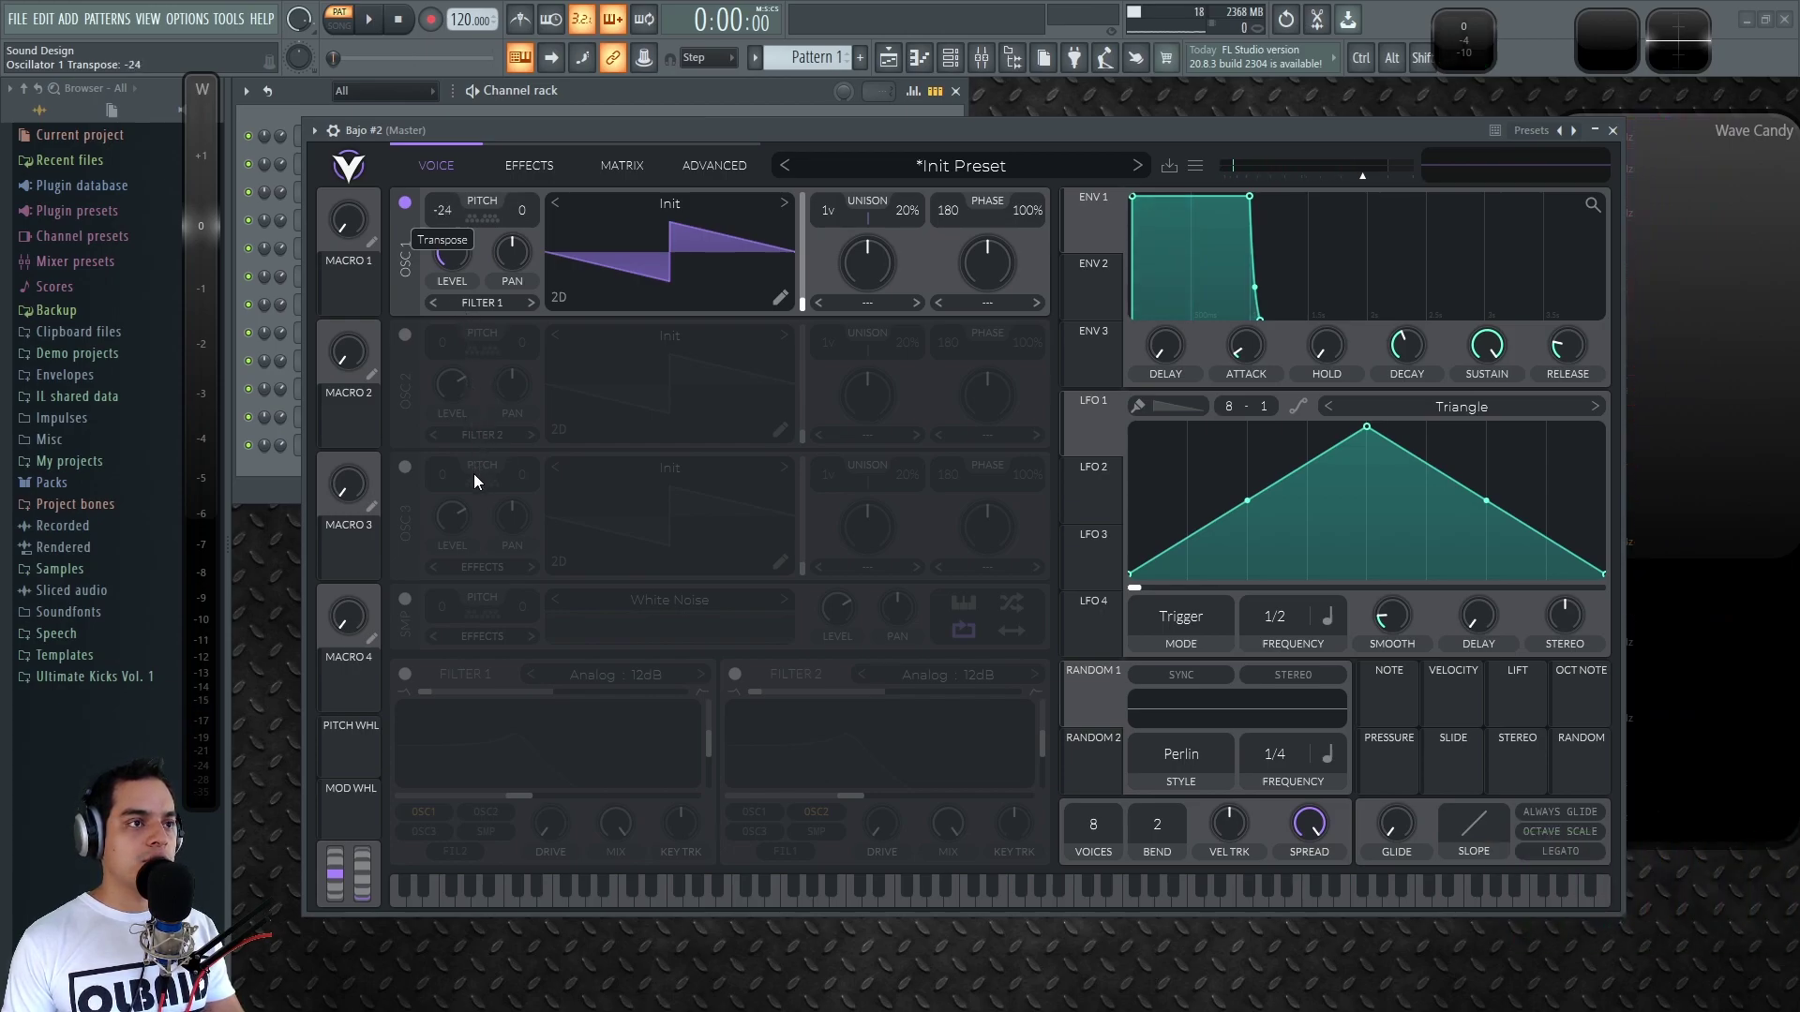
drag(832, 214, 852, 140)
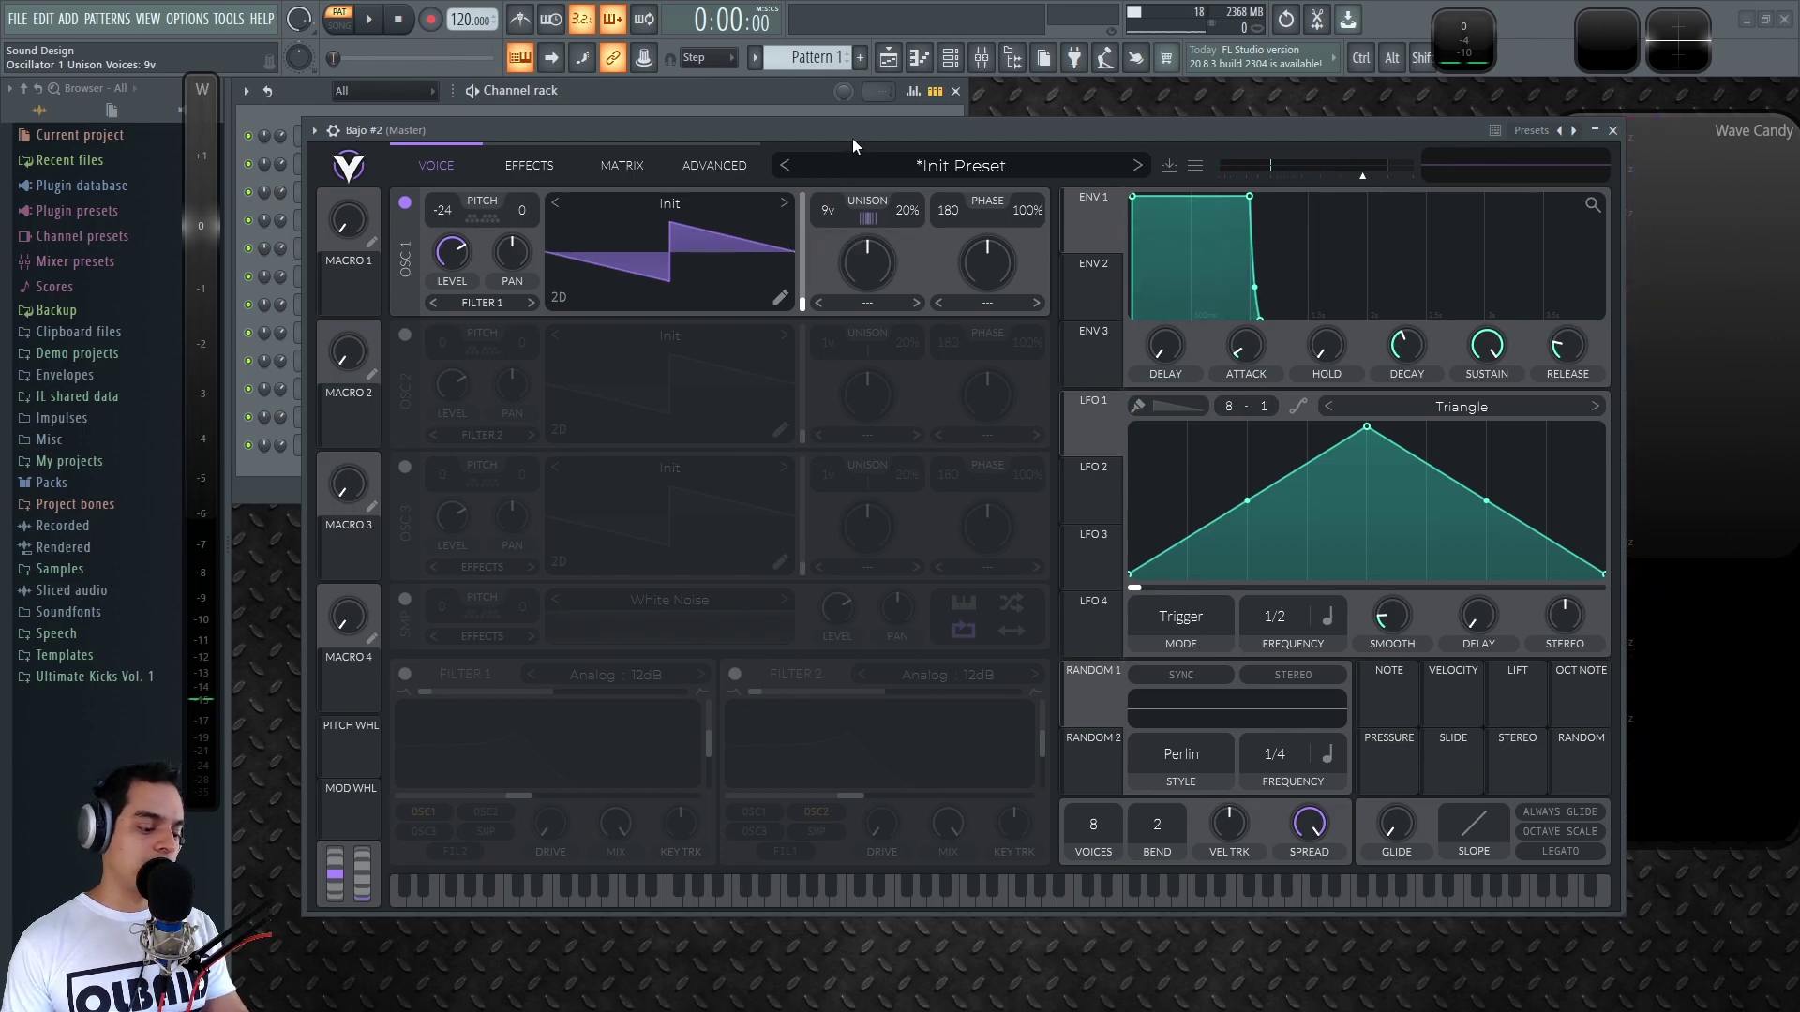
mouse_move(909, 214)
mouse_down()
mouse_move(907, 246)
mouse_move(913, 228)
mouse_up()
Limit the Bajo #2 synth to 1 voice, raising the glide and enabling legato
drag(1093, 832, 1106, 993)
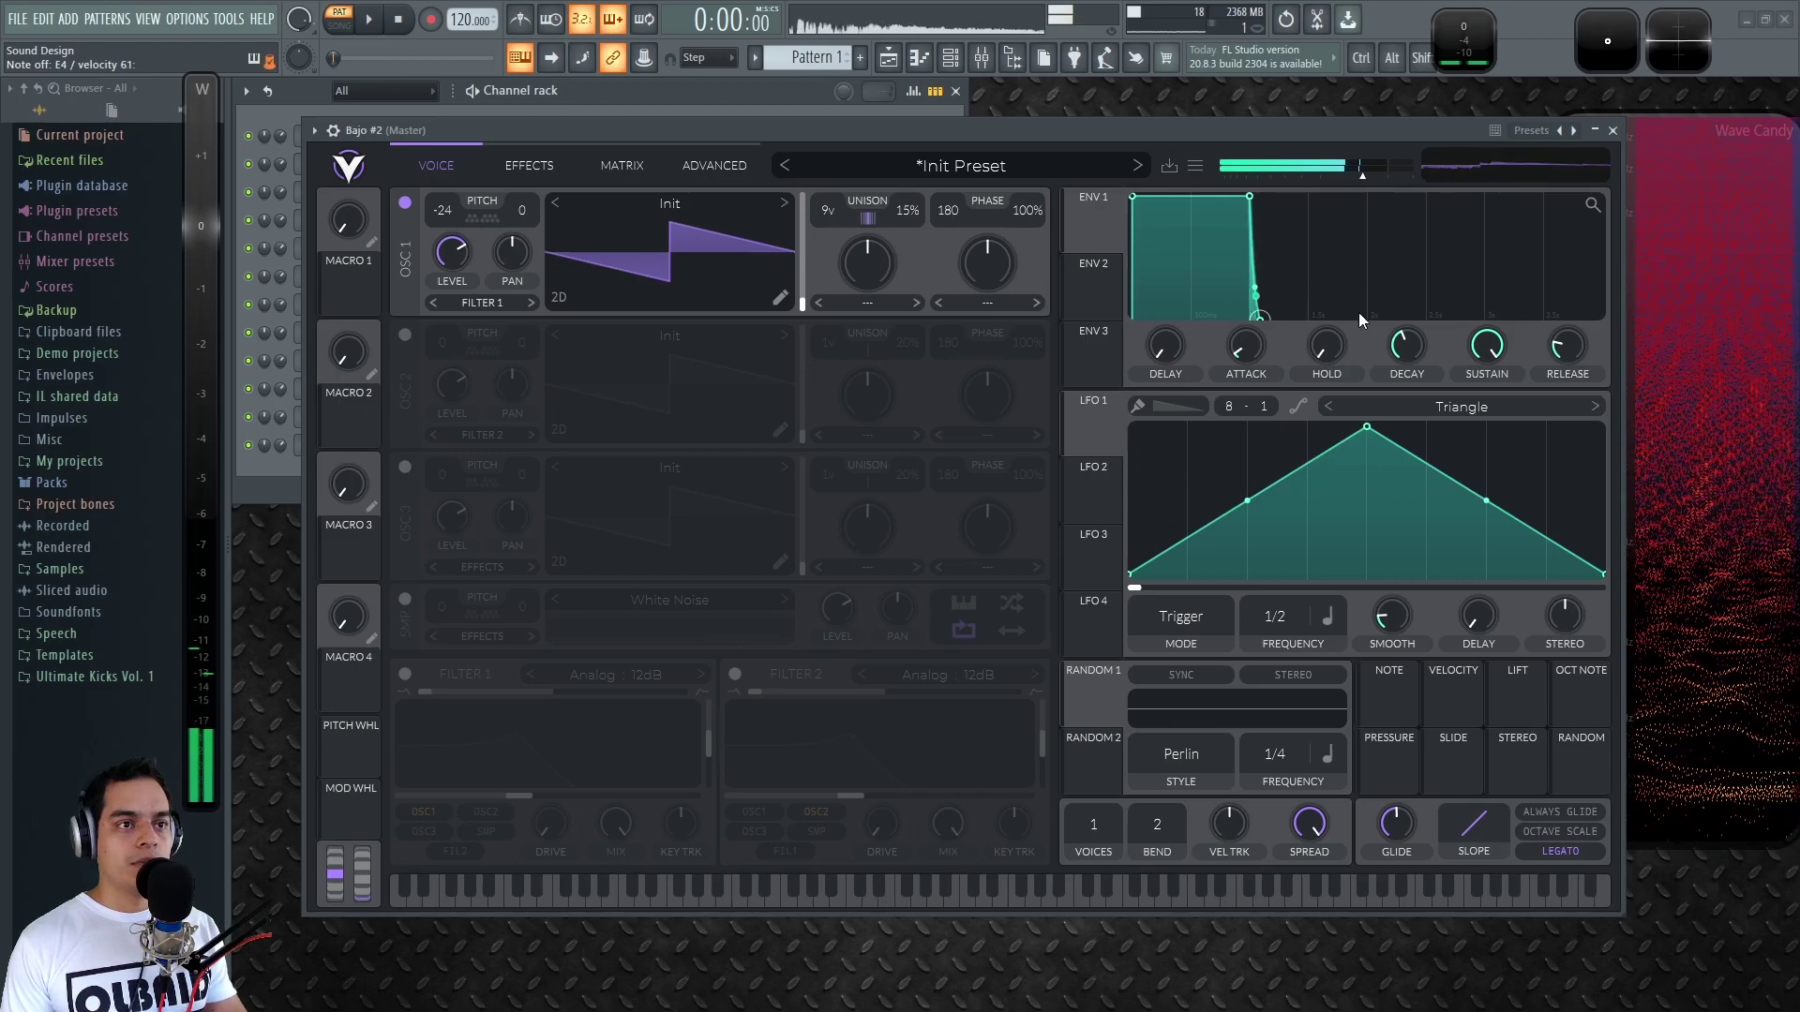
Lower envelope 1's sustain slightly, lengthen its release, and set oscillator 1's spectral morph to Smear with a raised amount
drag(1489, 371, 1576, 349)
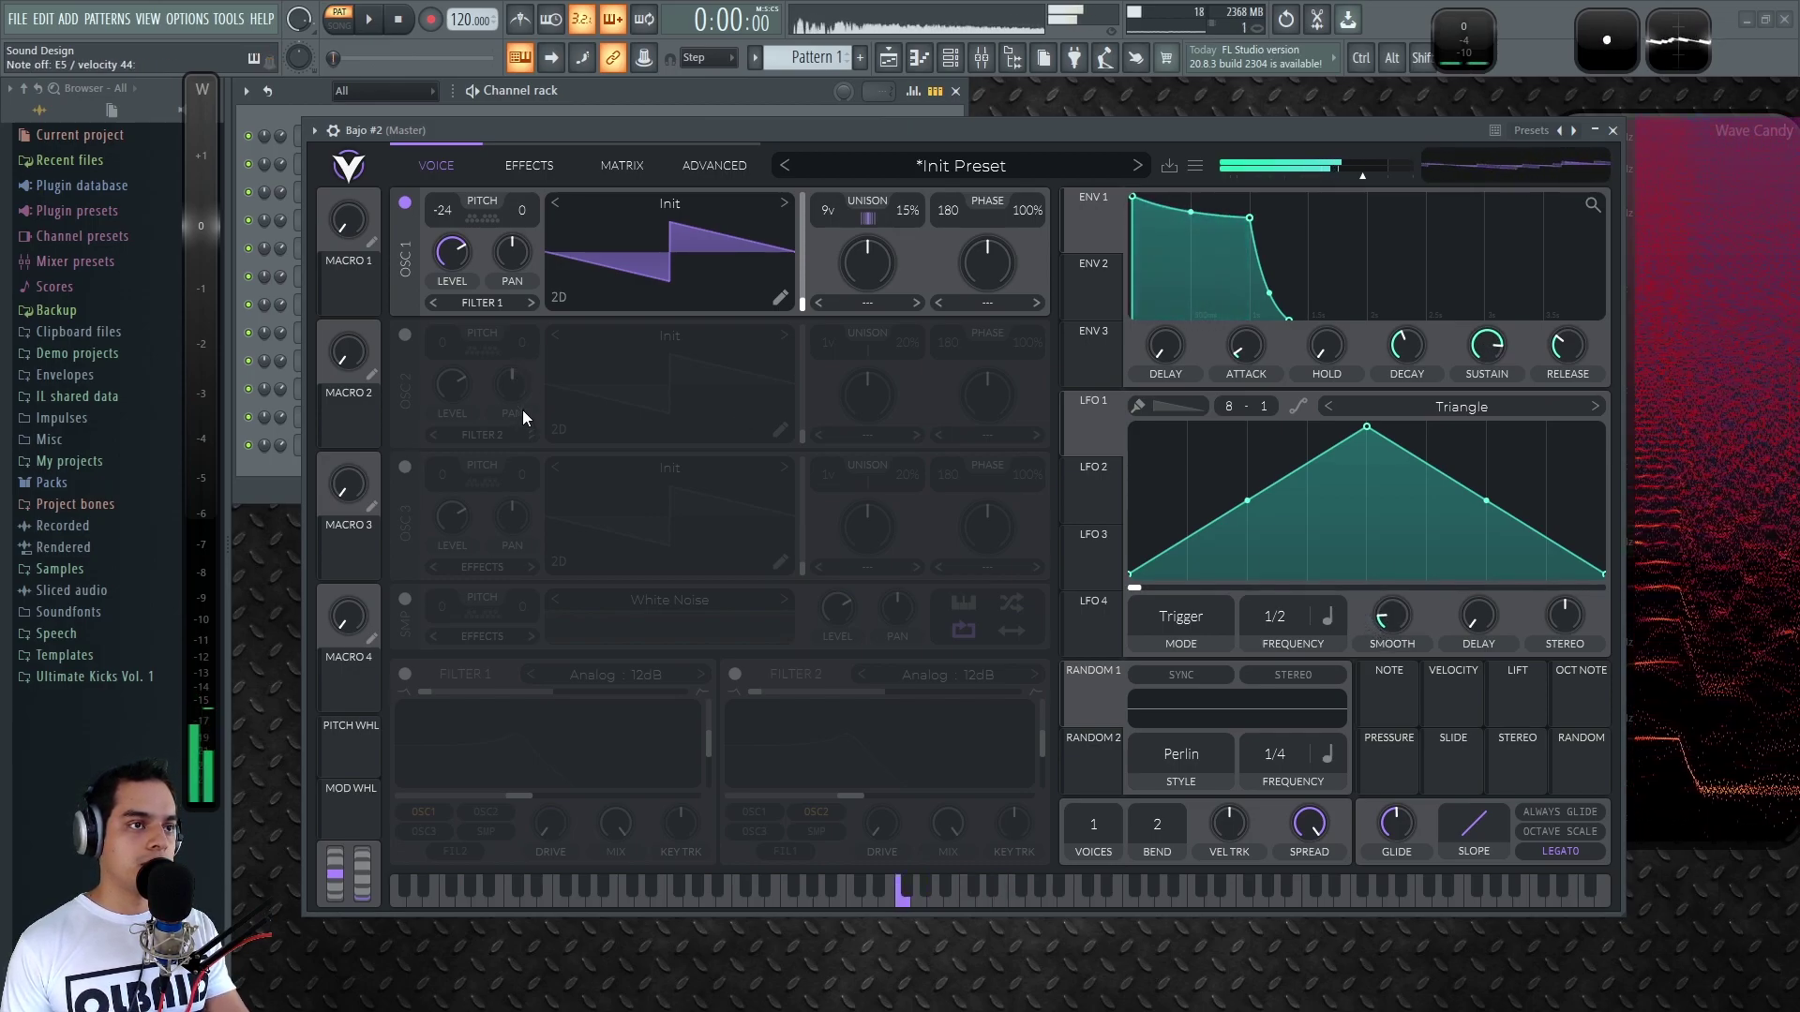
click(881, 302)
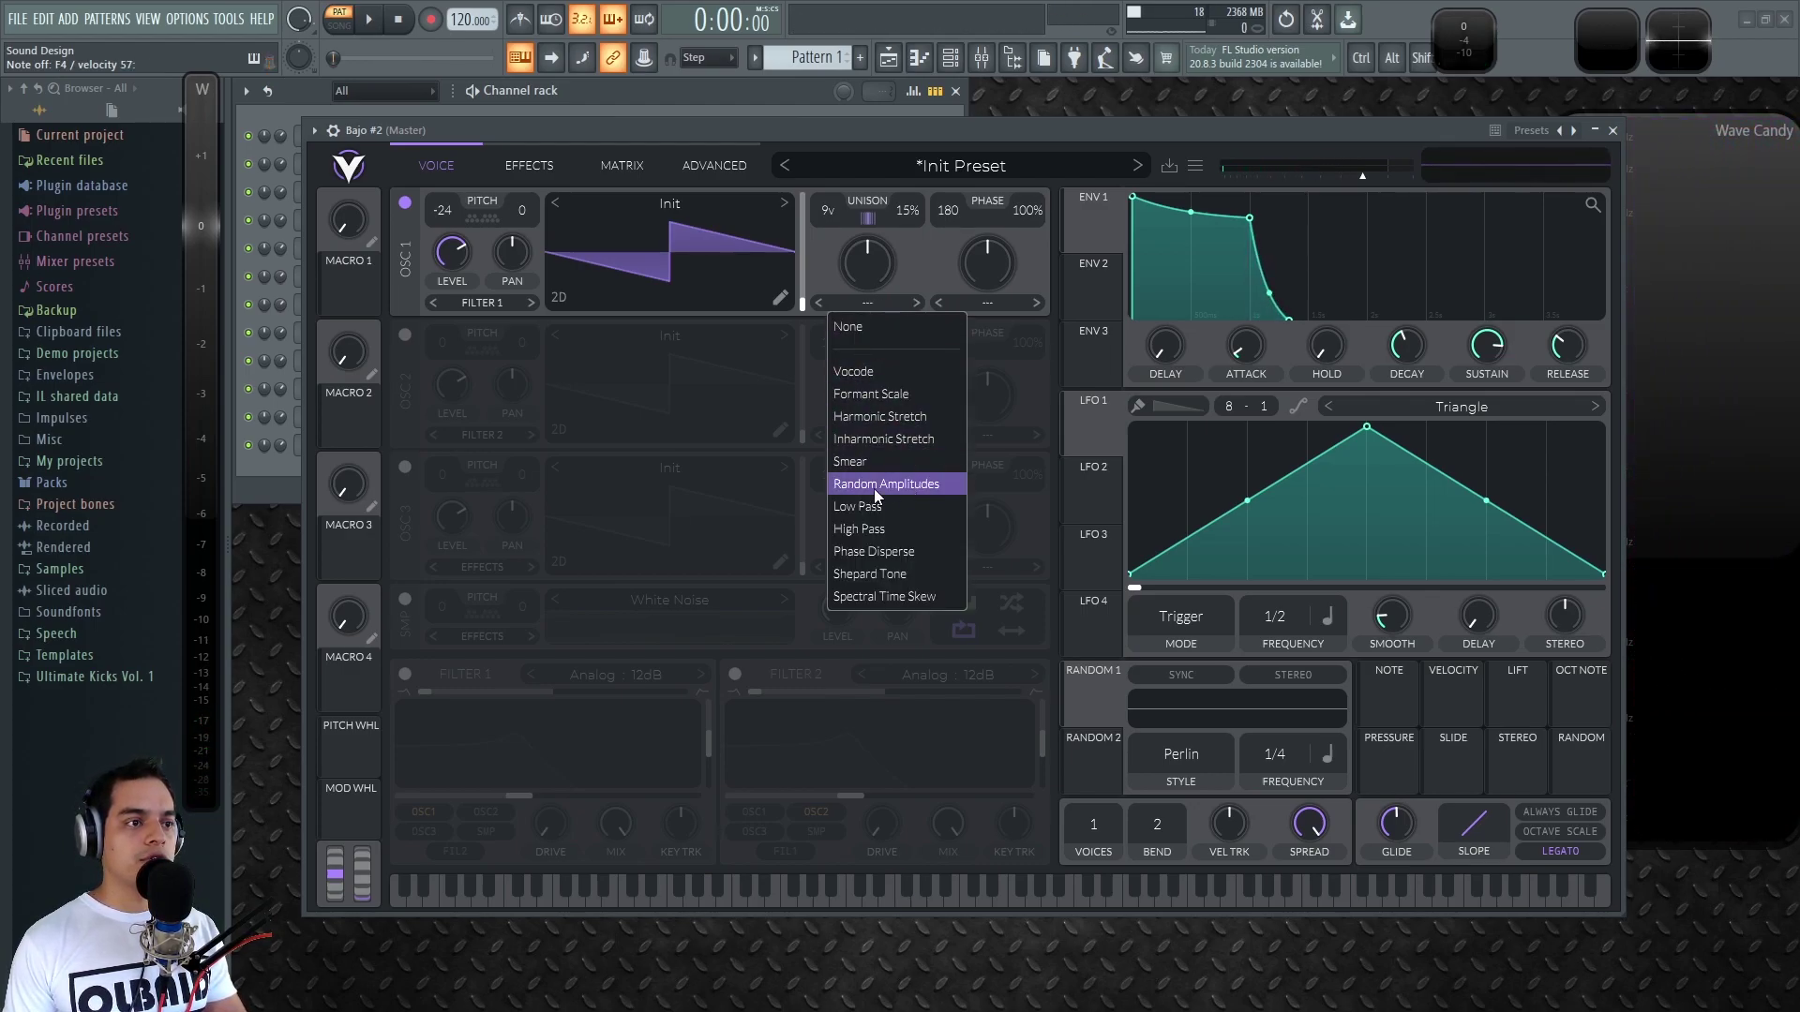
click(885, 460)
mouse_move(877, 270)
mouse_down()
mouse_move(871, 456)
mouse_move(862, 251)
mouse_move(885, 228)
mouse_move(883, 293)
mouse_up()
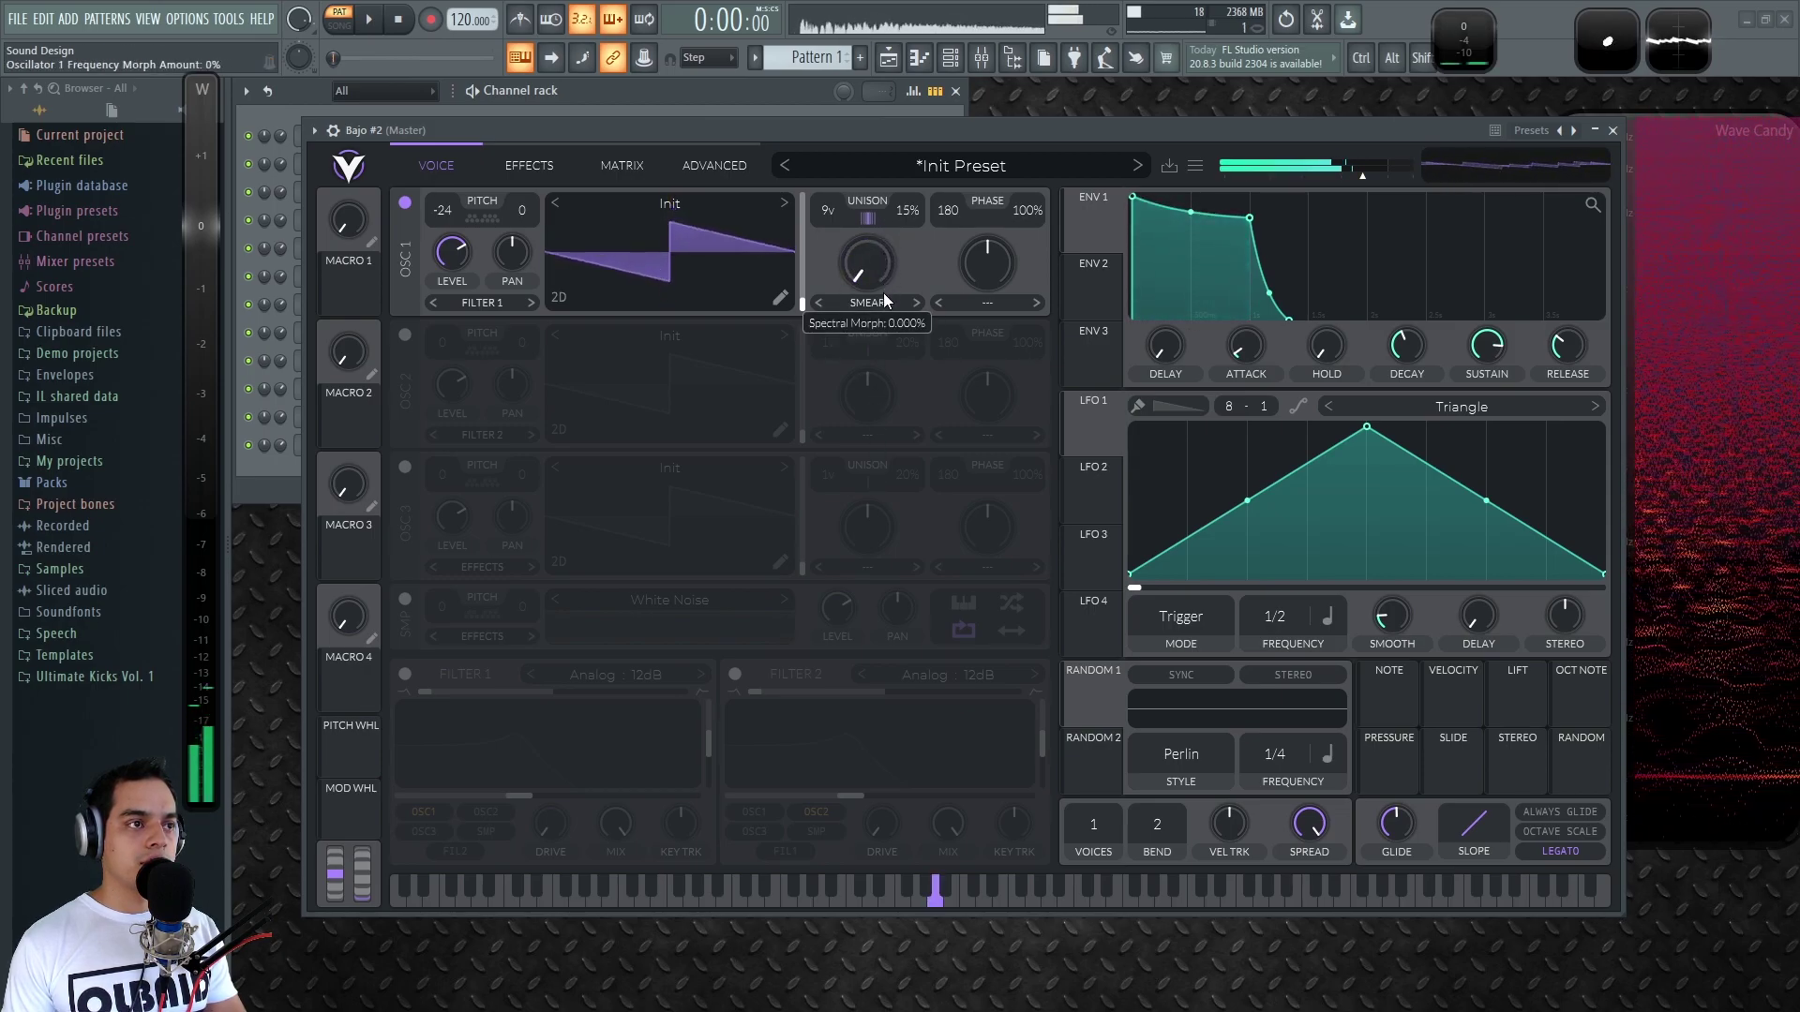
drag(890, 138, 870, 272)
Modulate oscillator 1's Smear amount with LFO 1 in Sync mode at a 2/1 frequency, with a modulation depth of about 0.160
drag(1078, 442, 864, 266)
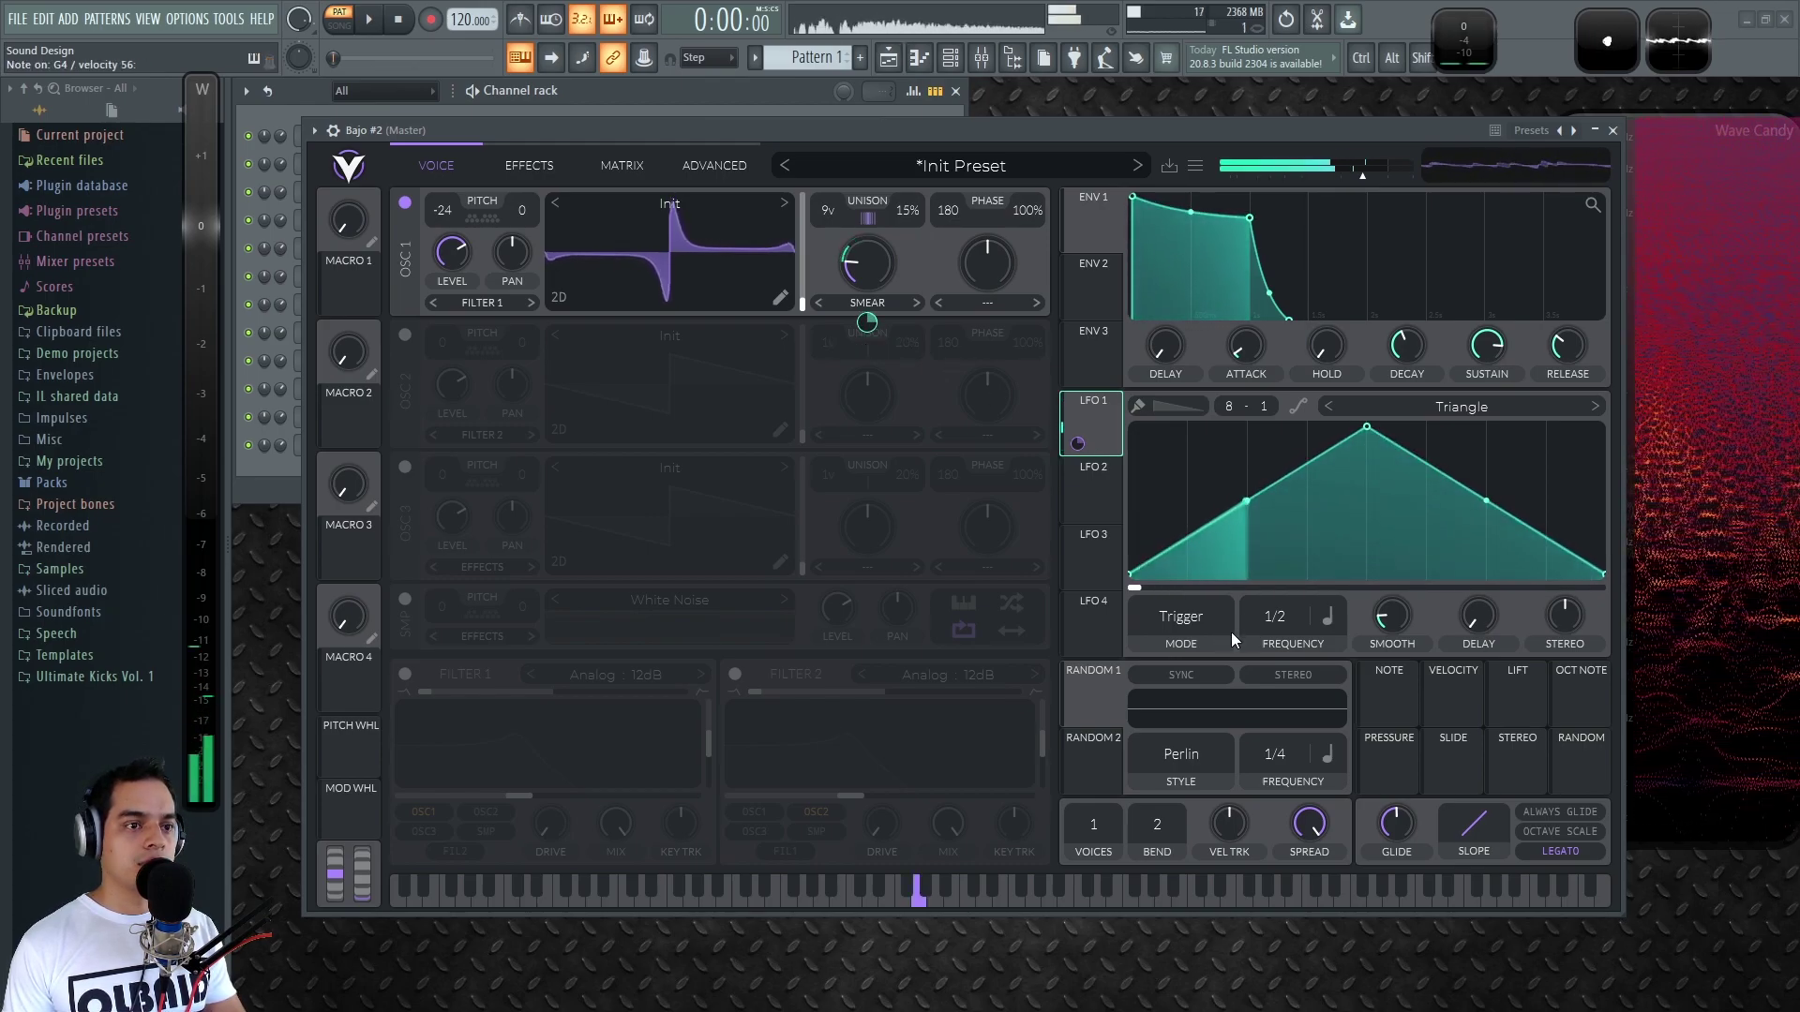
click(1199, 628)
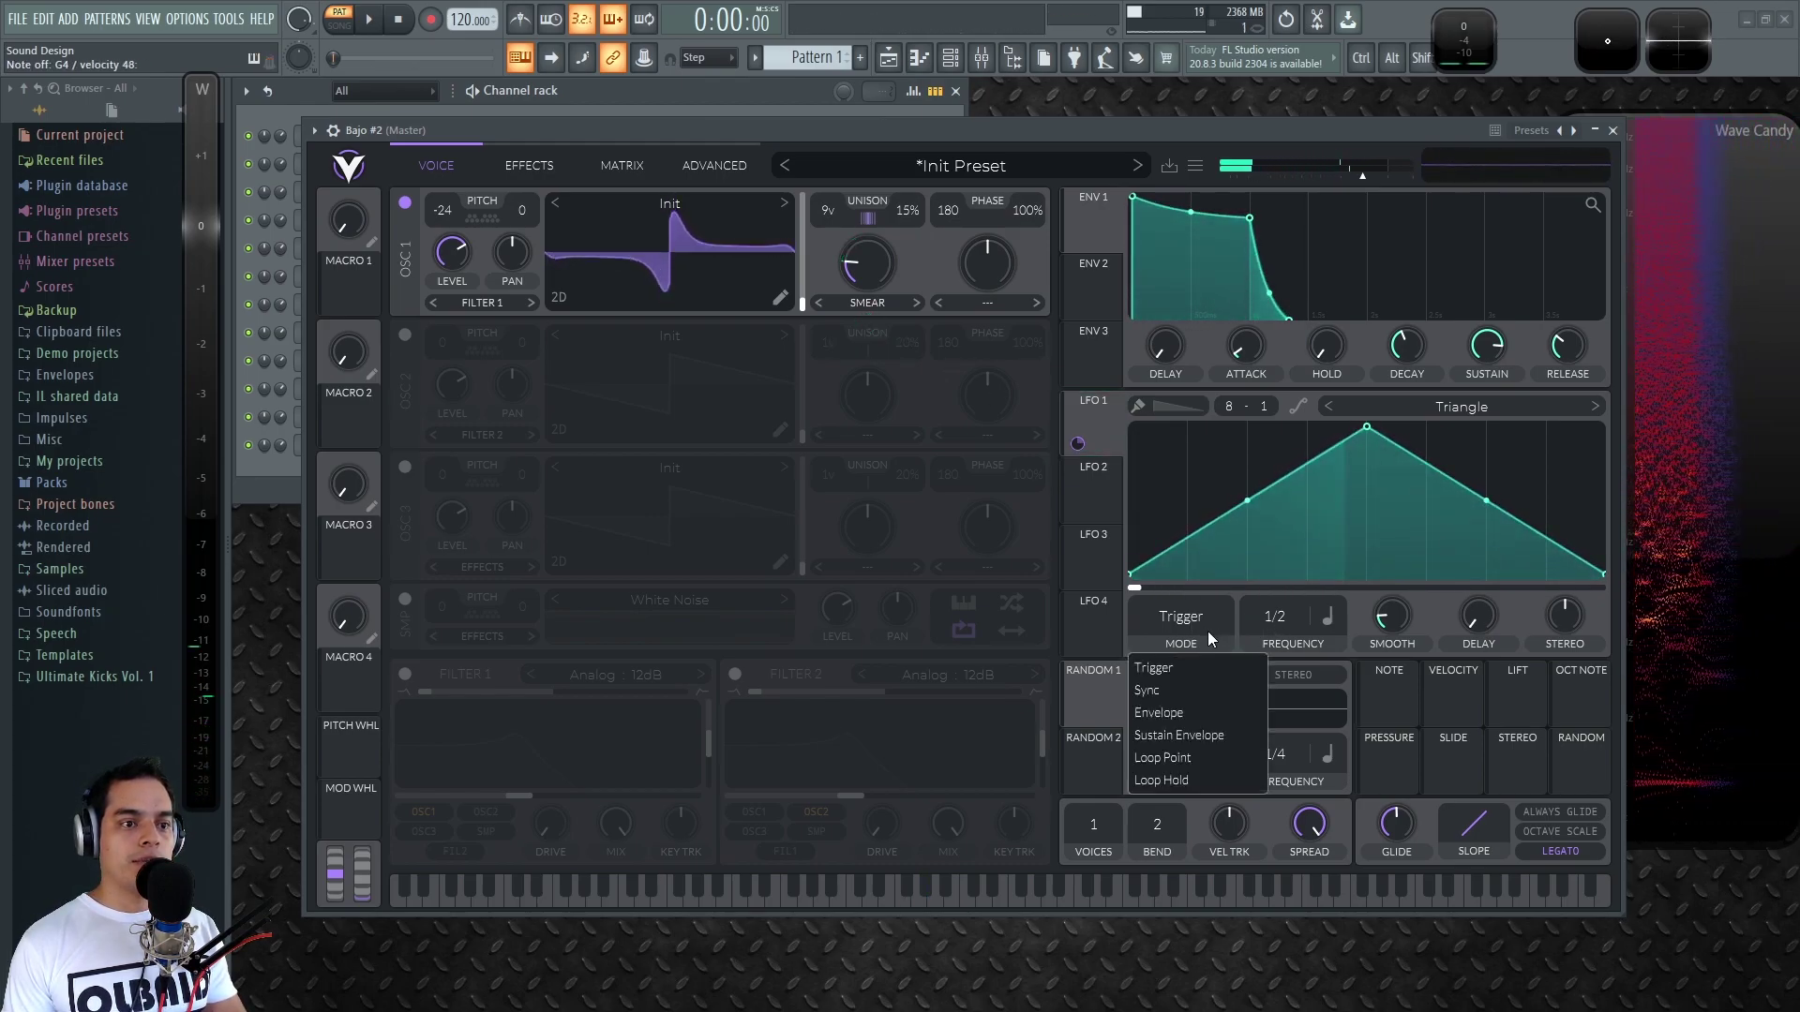
click(1173, 694)
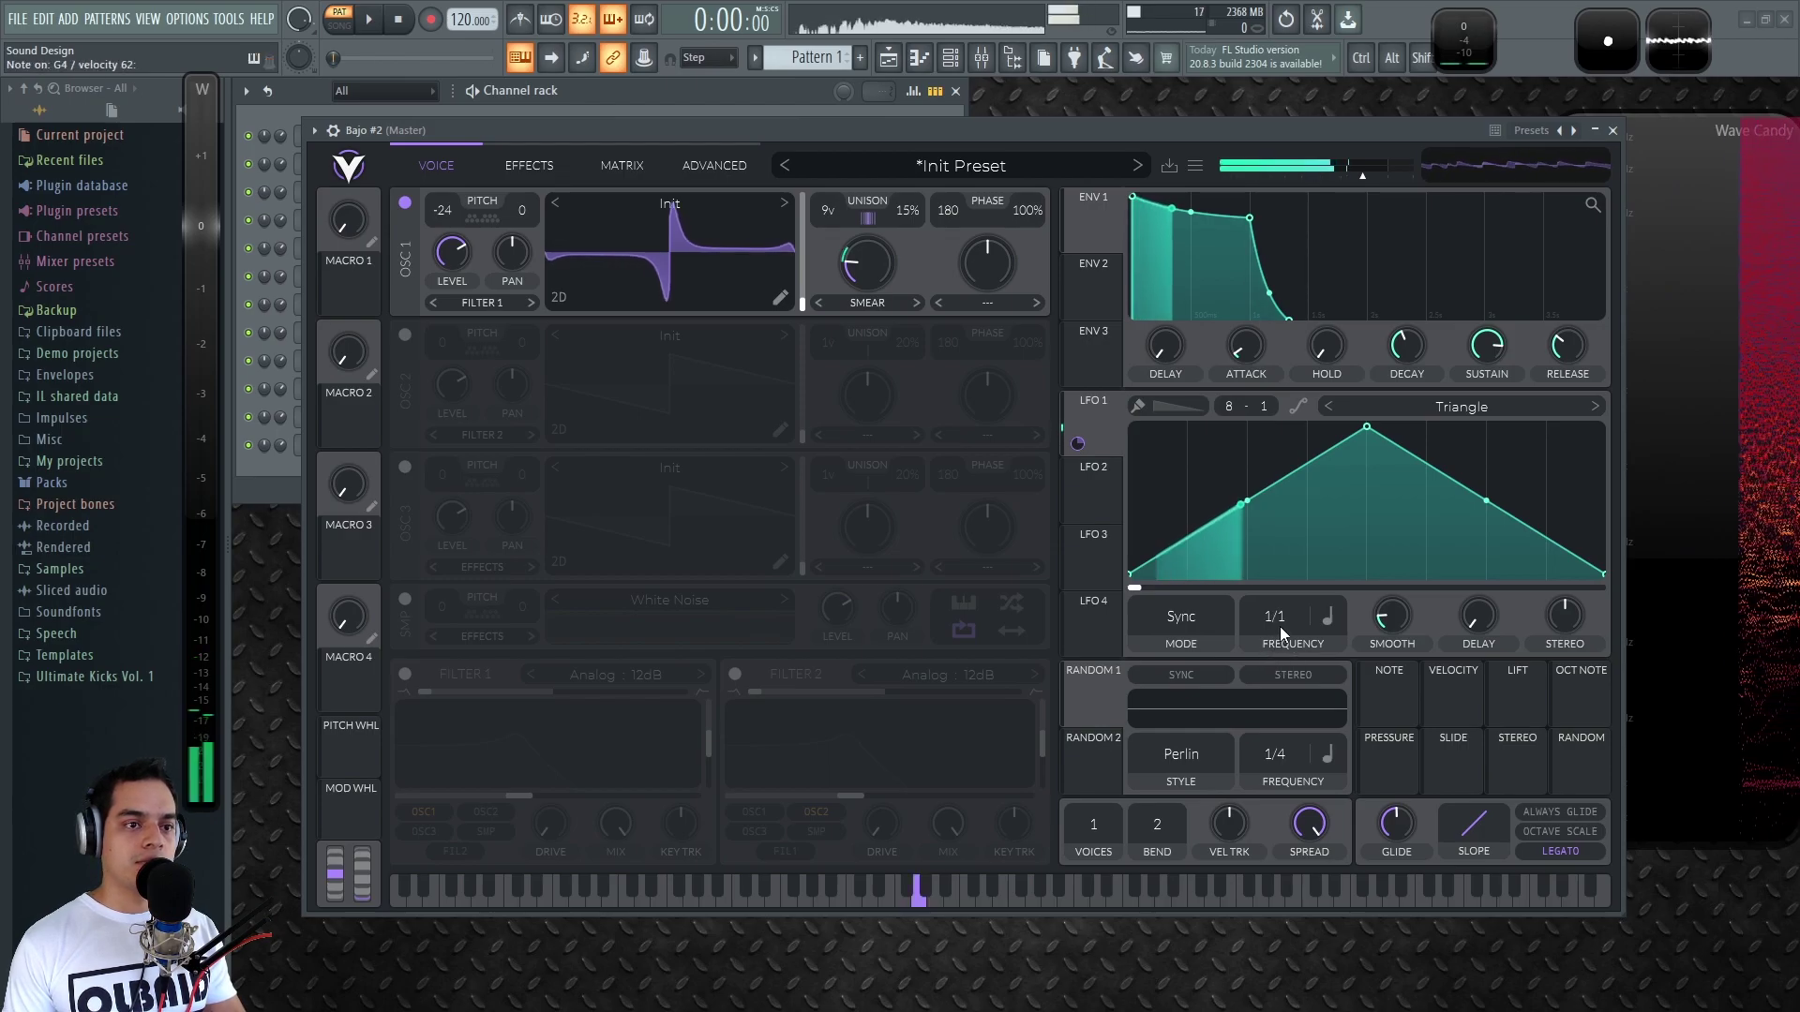
drag(1277, 615, 1272, 652)
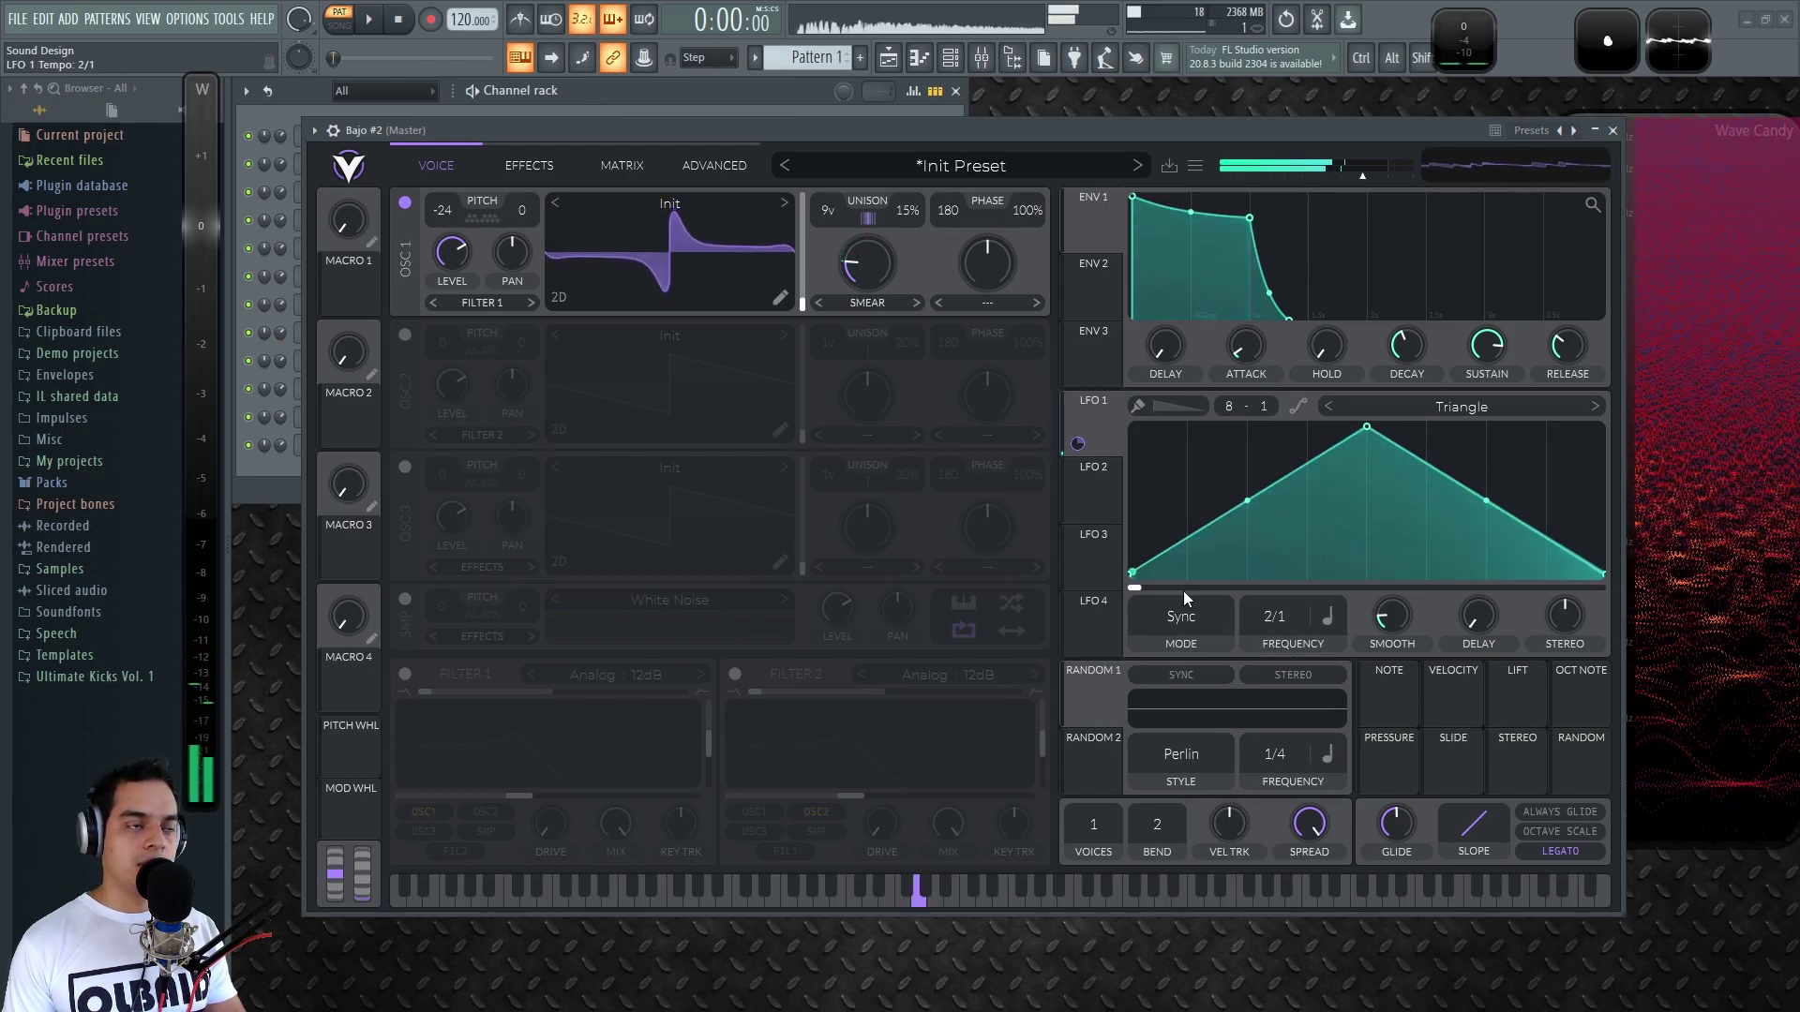
drag(1097, 435, 866, 323)
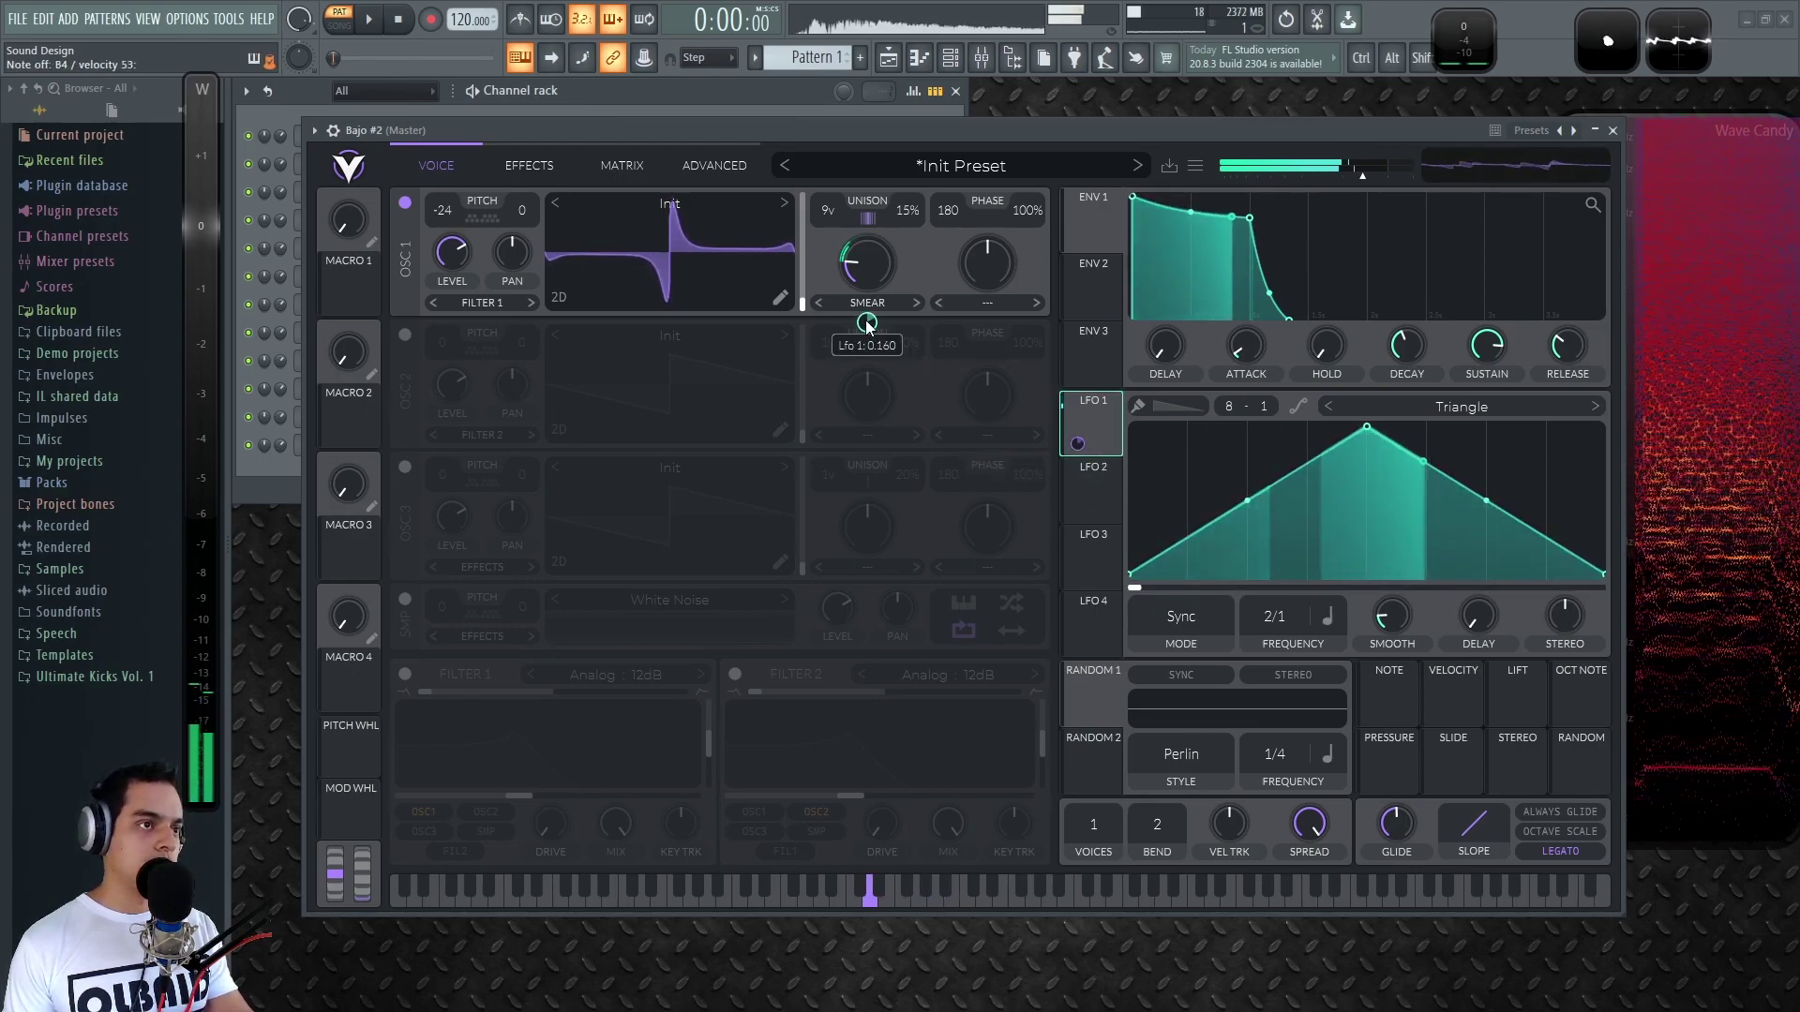
Turn on oscillator 2, mute oscillator 1 to hear it alone, and transpose oscillator 2 to -24
click(405, 335)
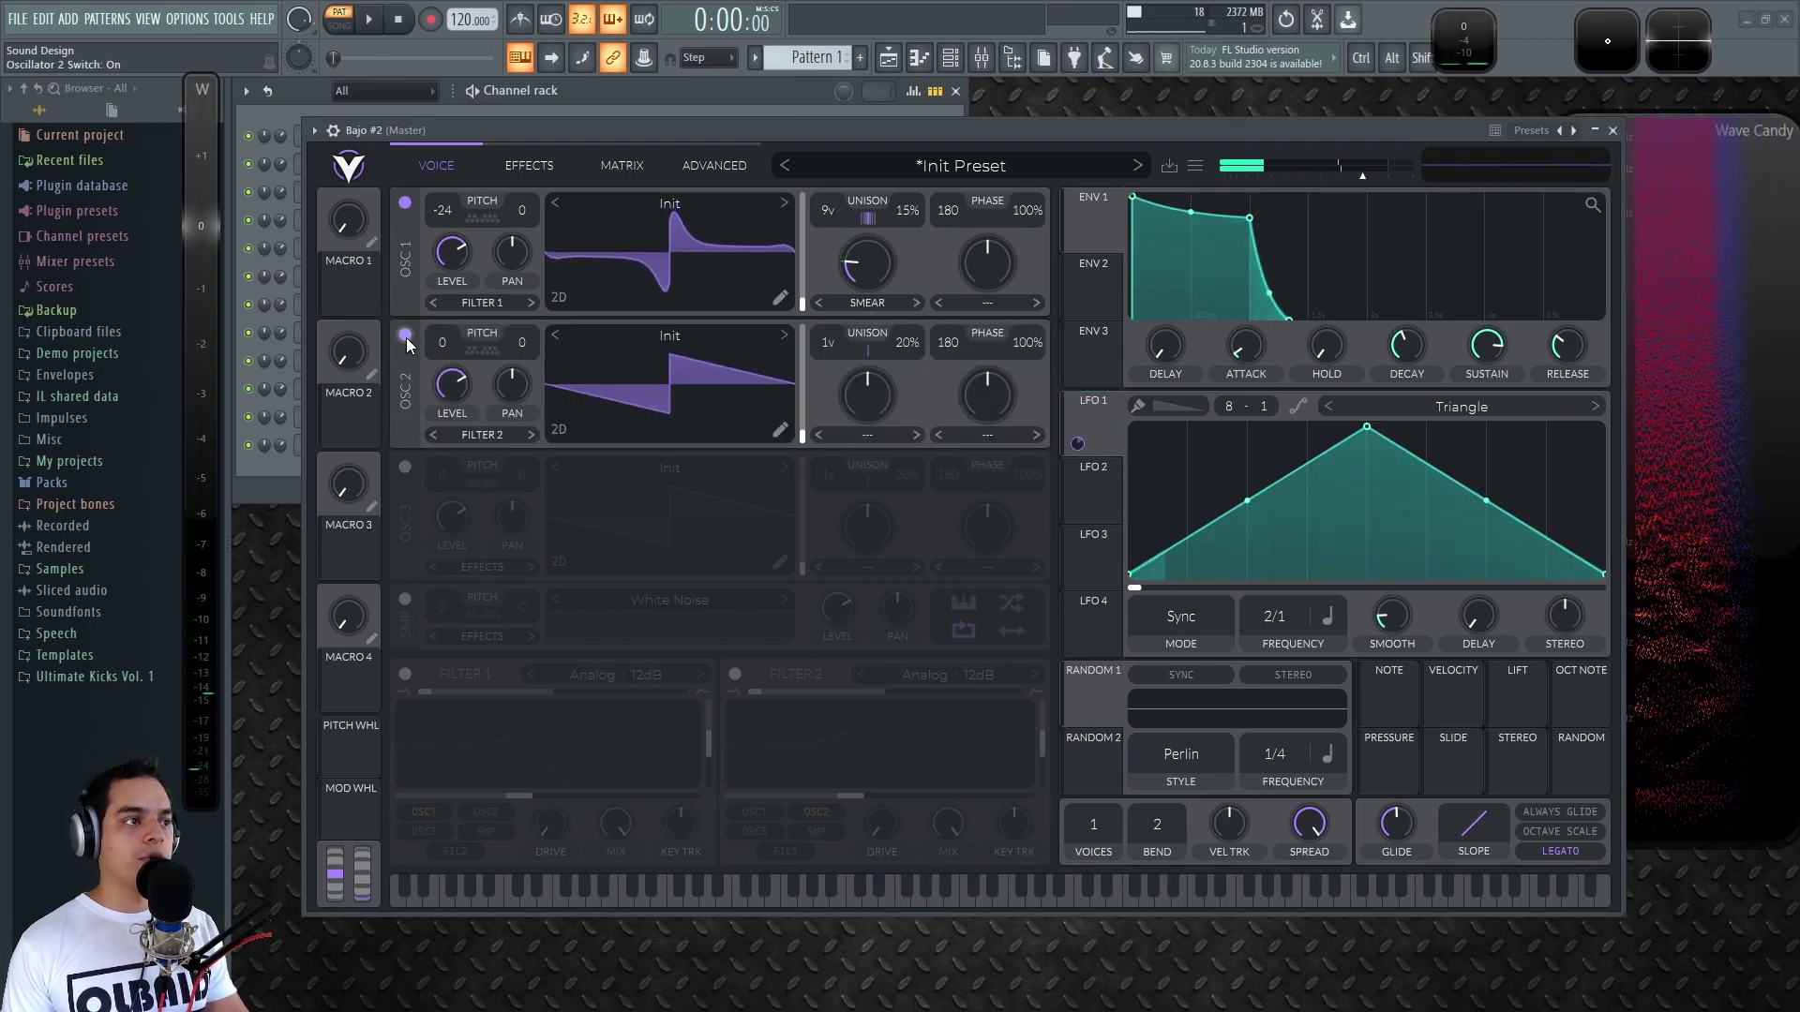
click(405, 203)
drag(442, 343, 444, 581)
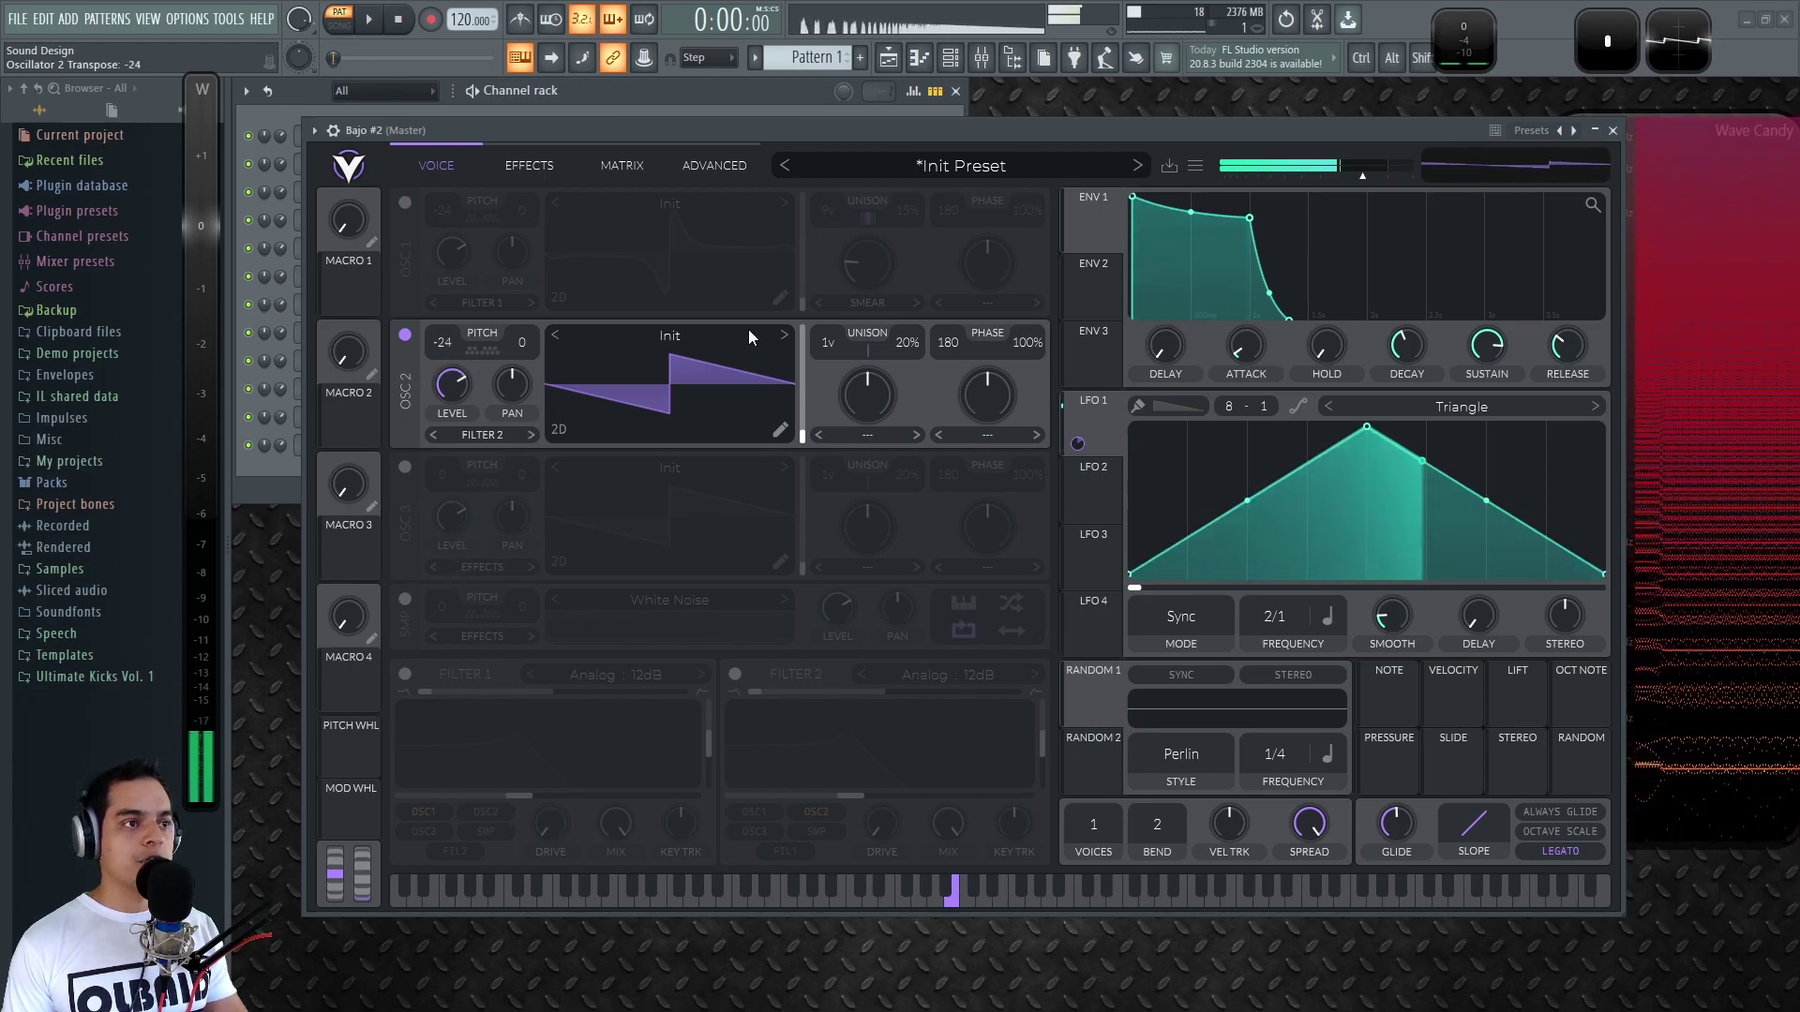
Load the Basic Shapes wavetable in oscillator 2, raise its level to 1, and move the wave frame to a triangle
click(786, 335)
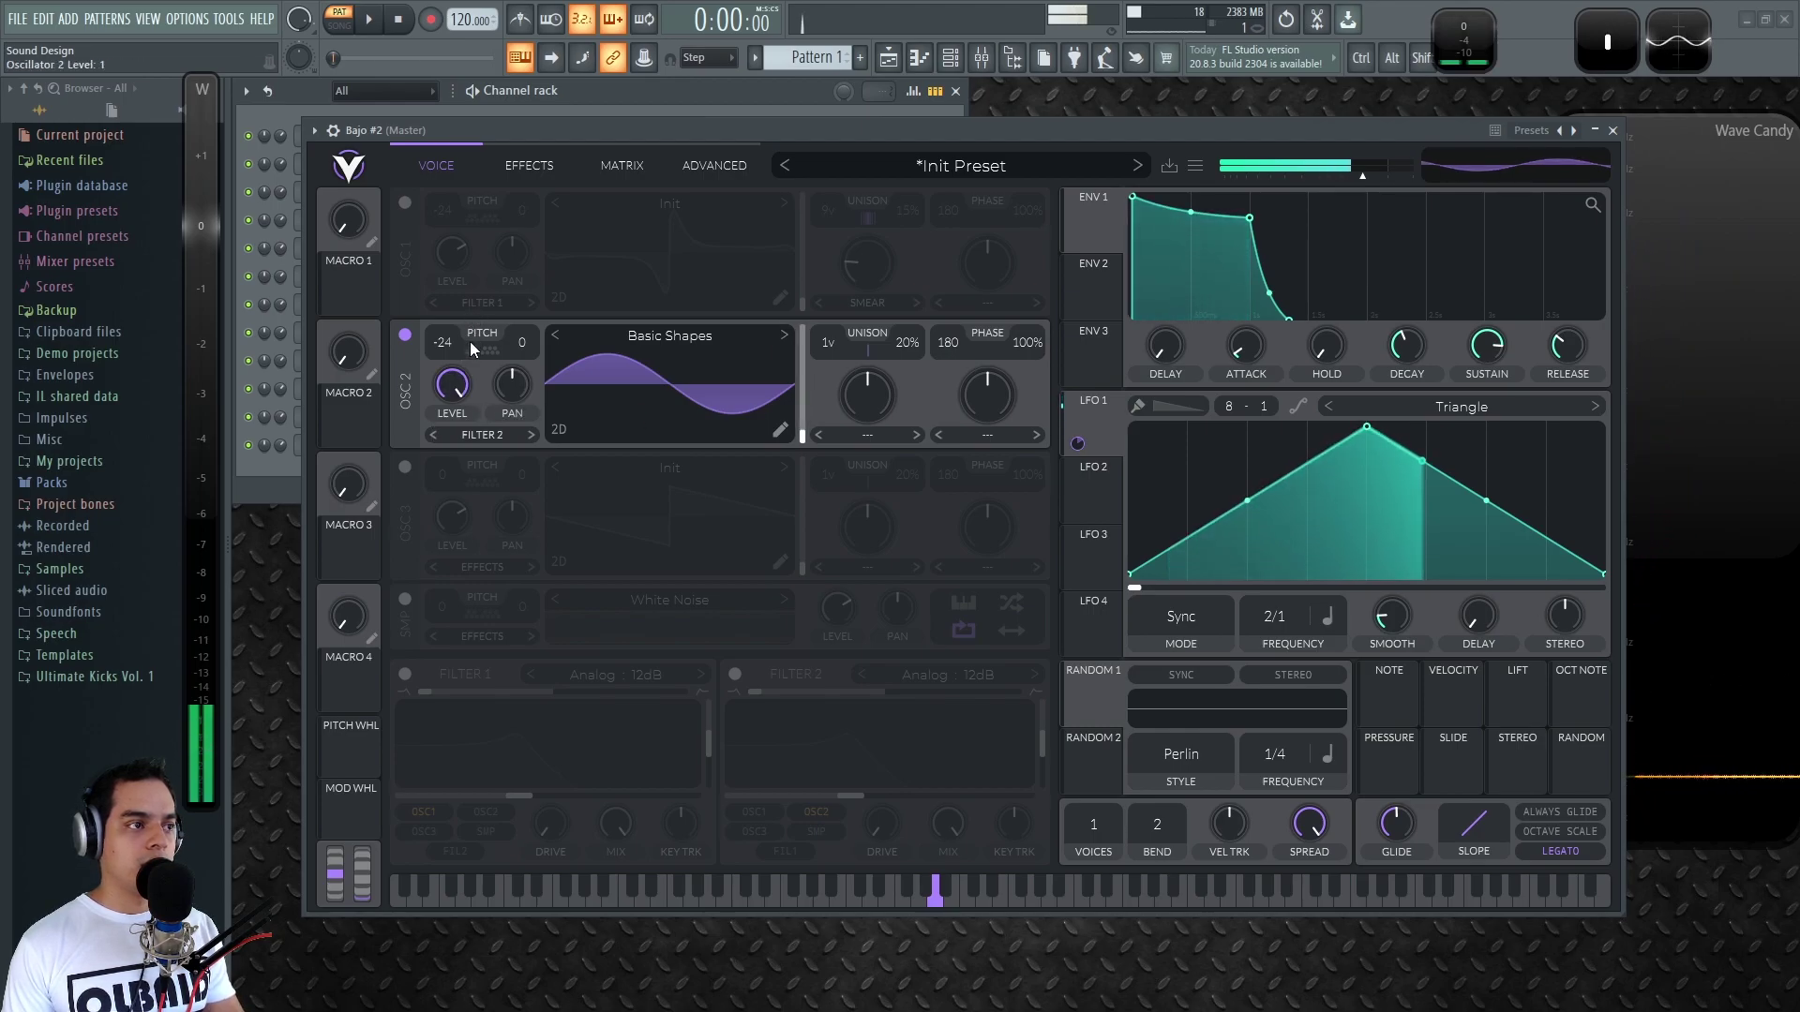
click(784, 333)
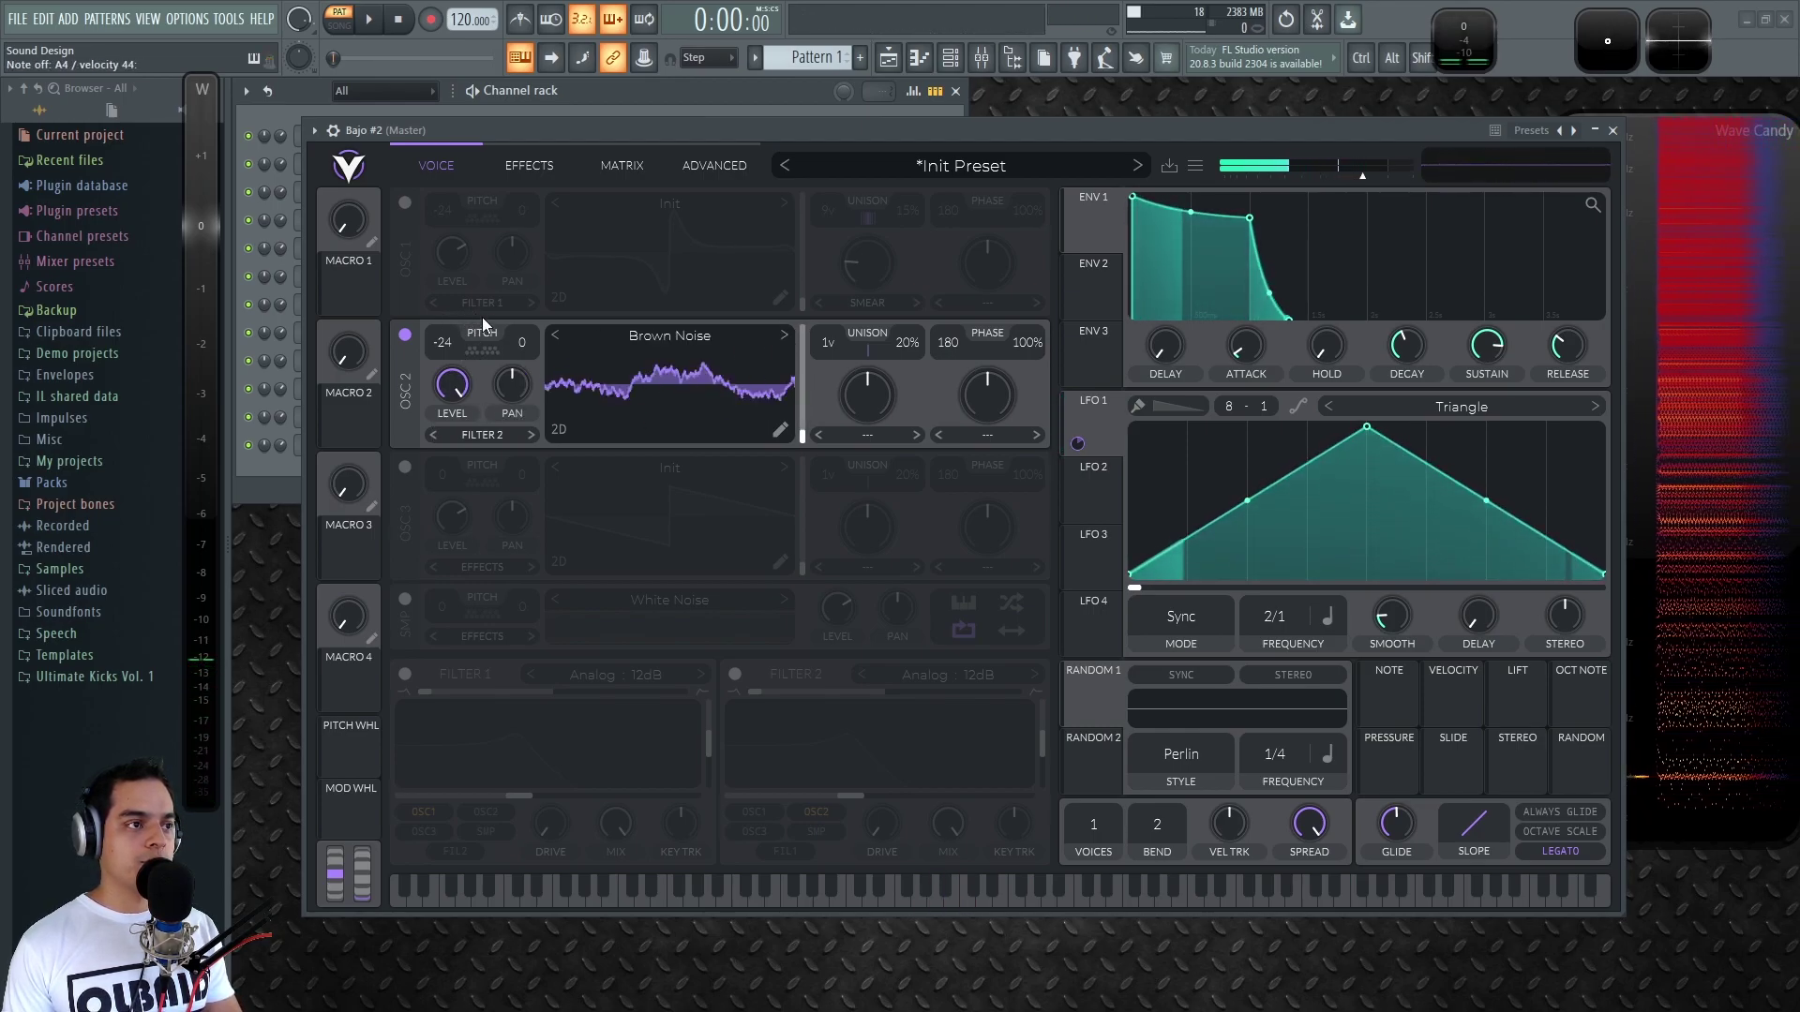
click(554, 334)
drag(818, 433, 817, 383)
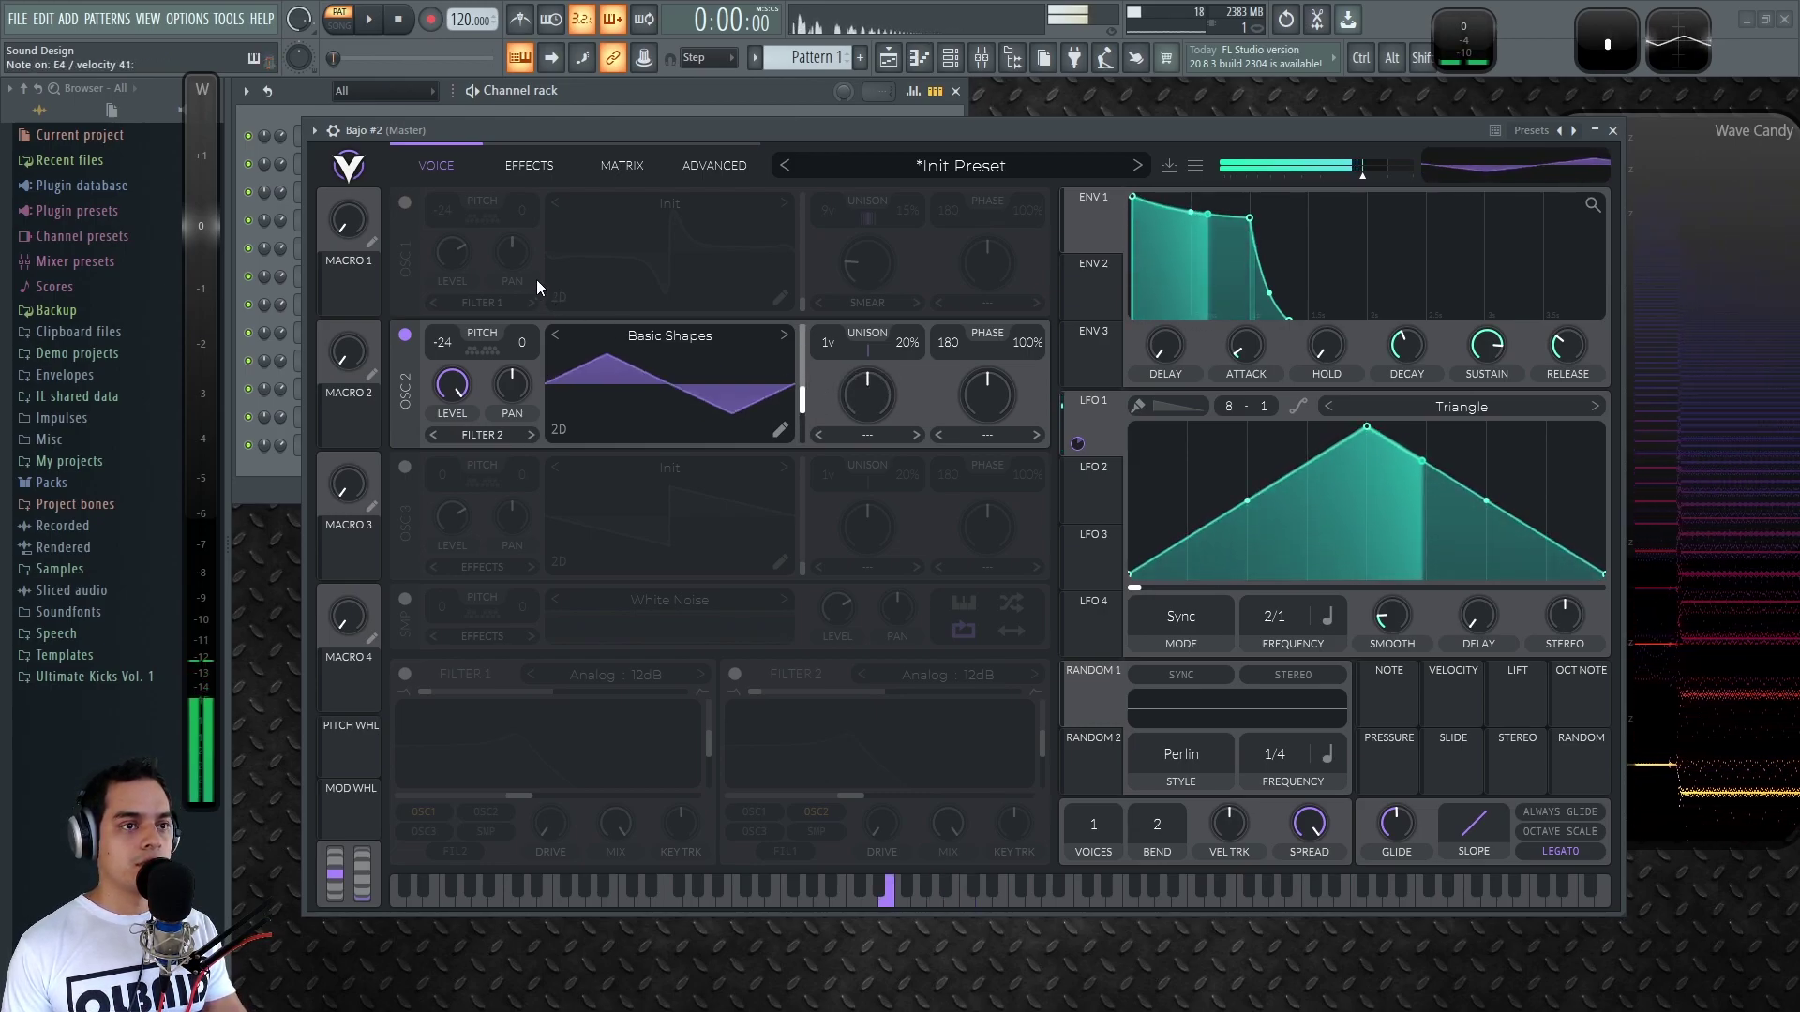
Turn oscillator 1 back on and compare the sound with oscillator 2 off and on
click(404, 203)
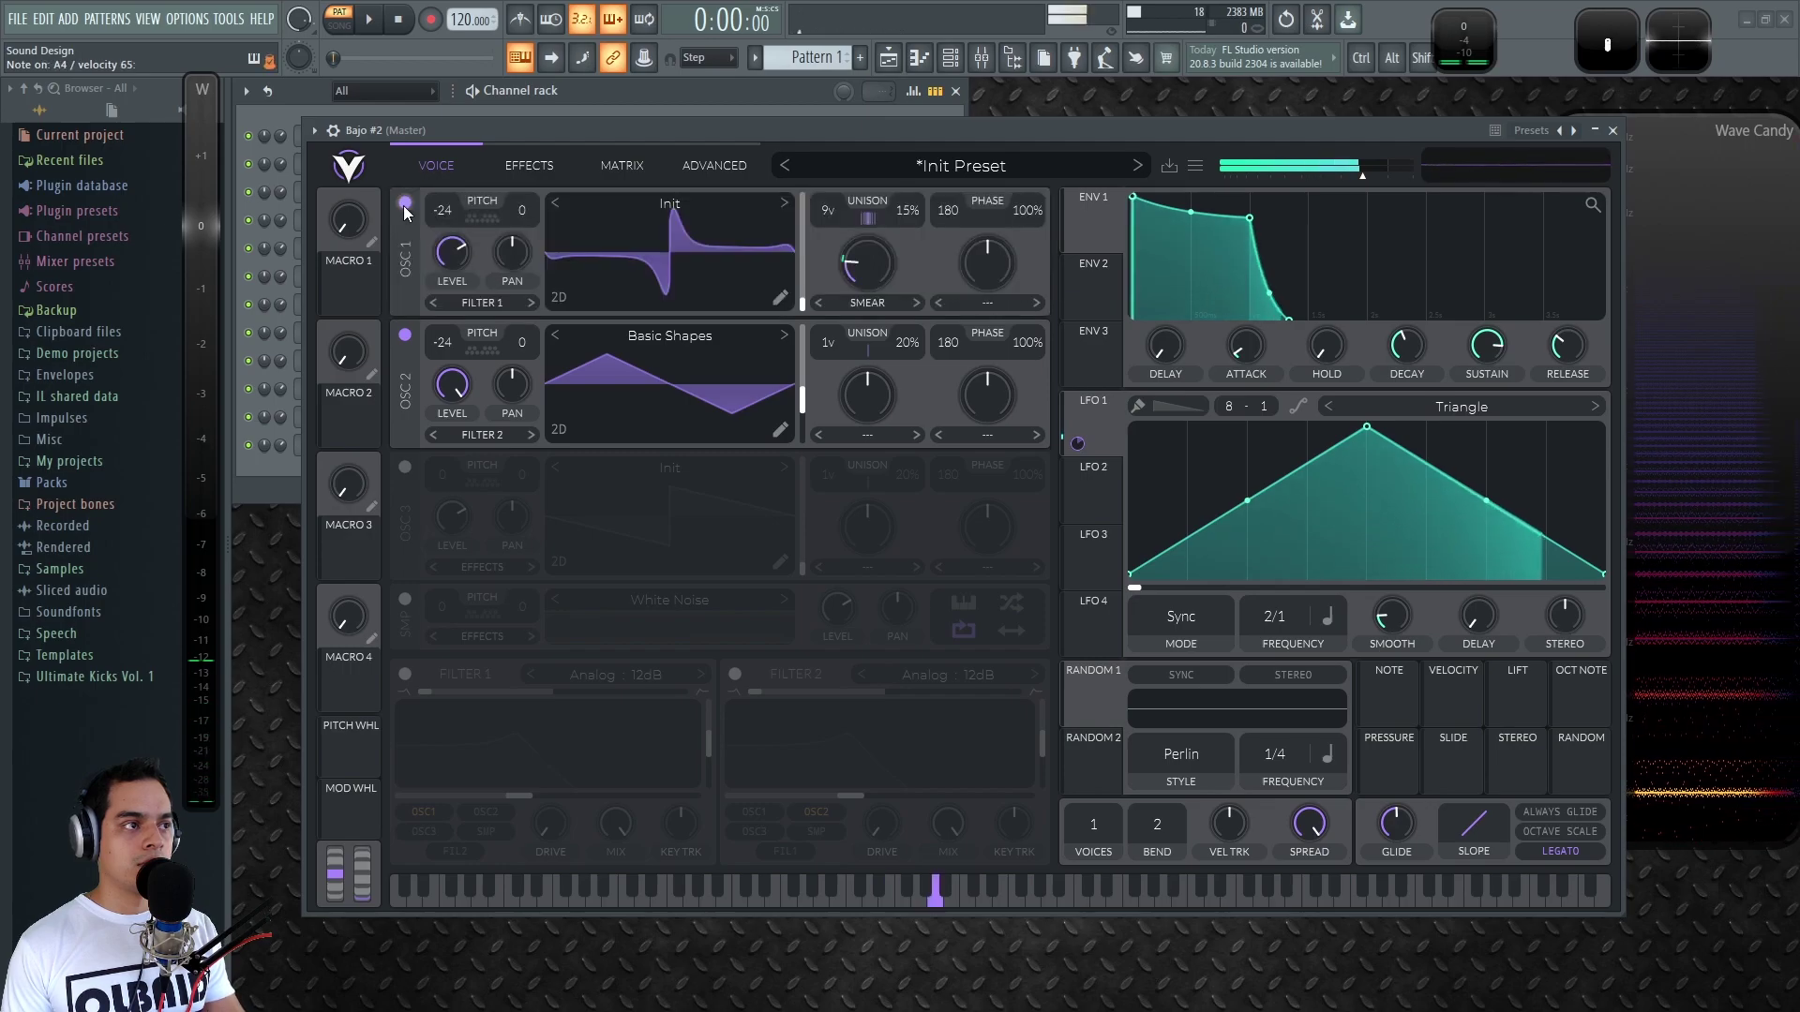
click(404, 334)
click(404, 334)
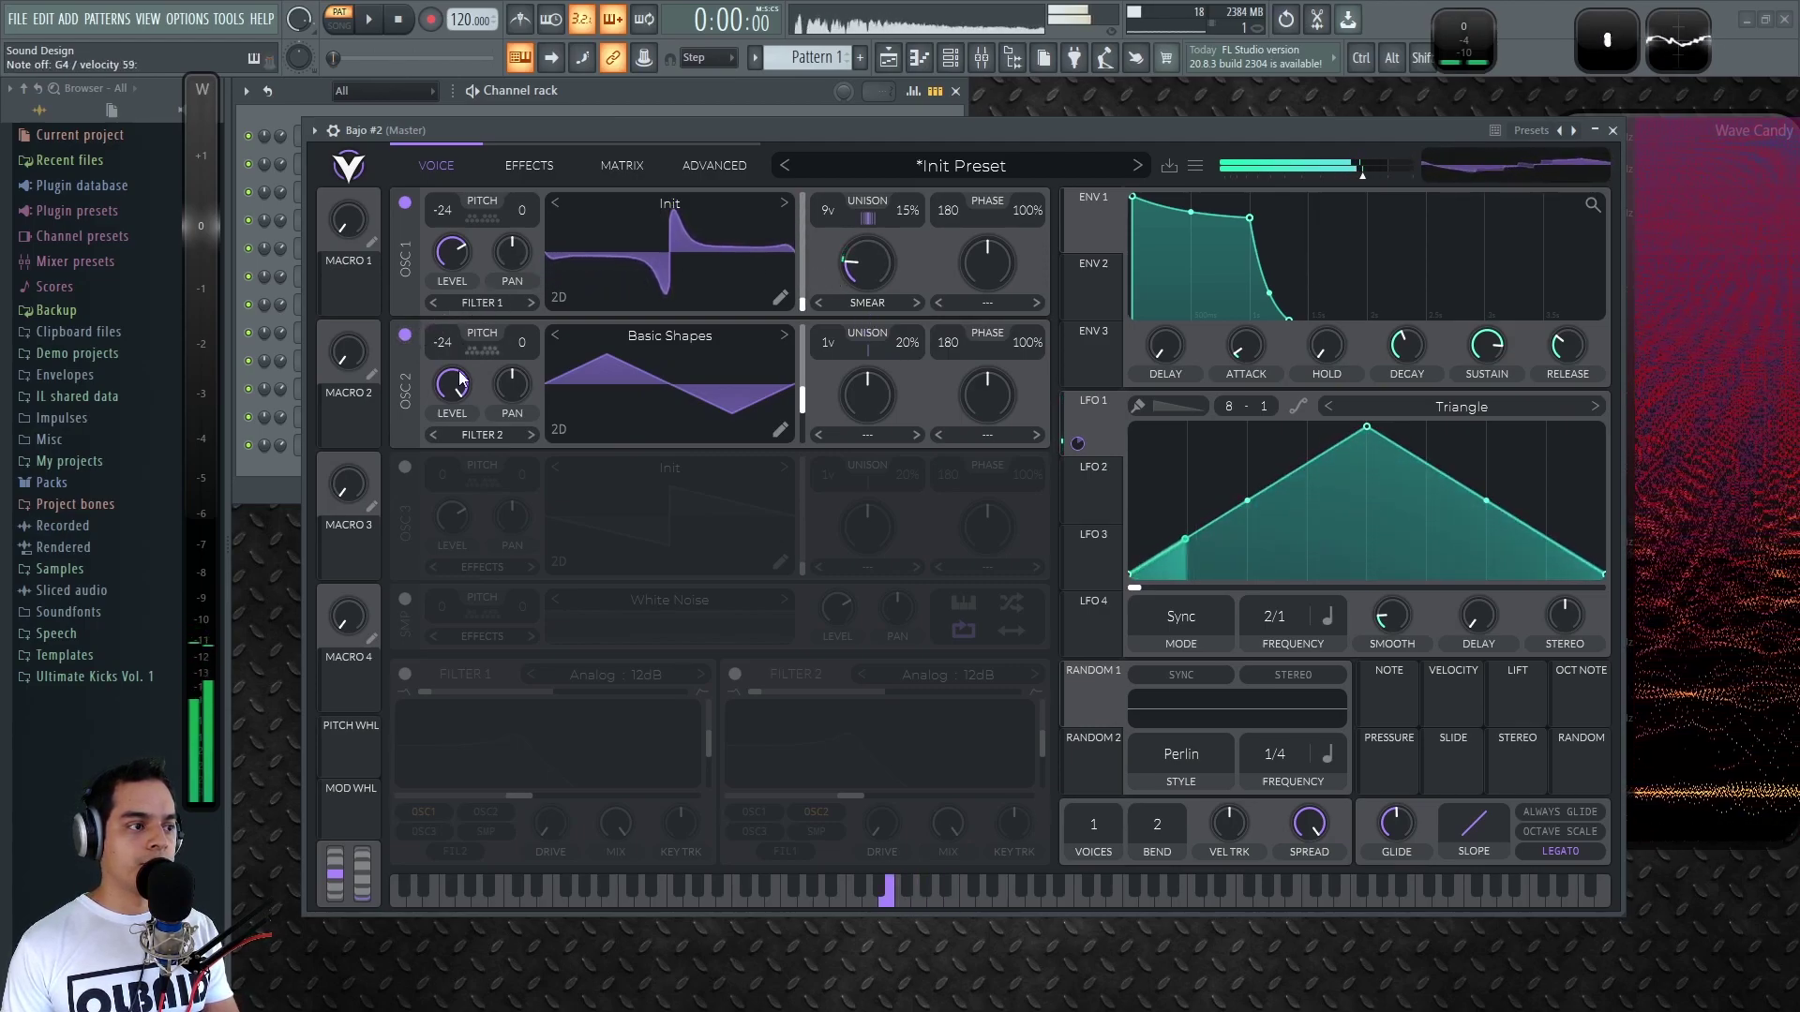
Enable filter 1 with the Analog 24dB type and route oscillator 2 into it
click(405, 675)
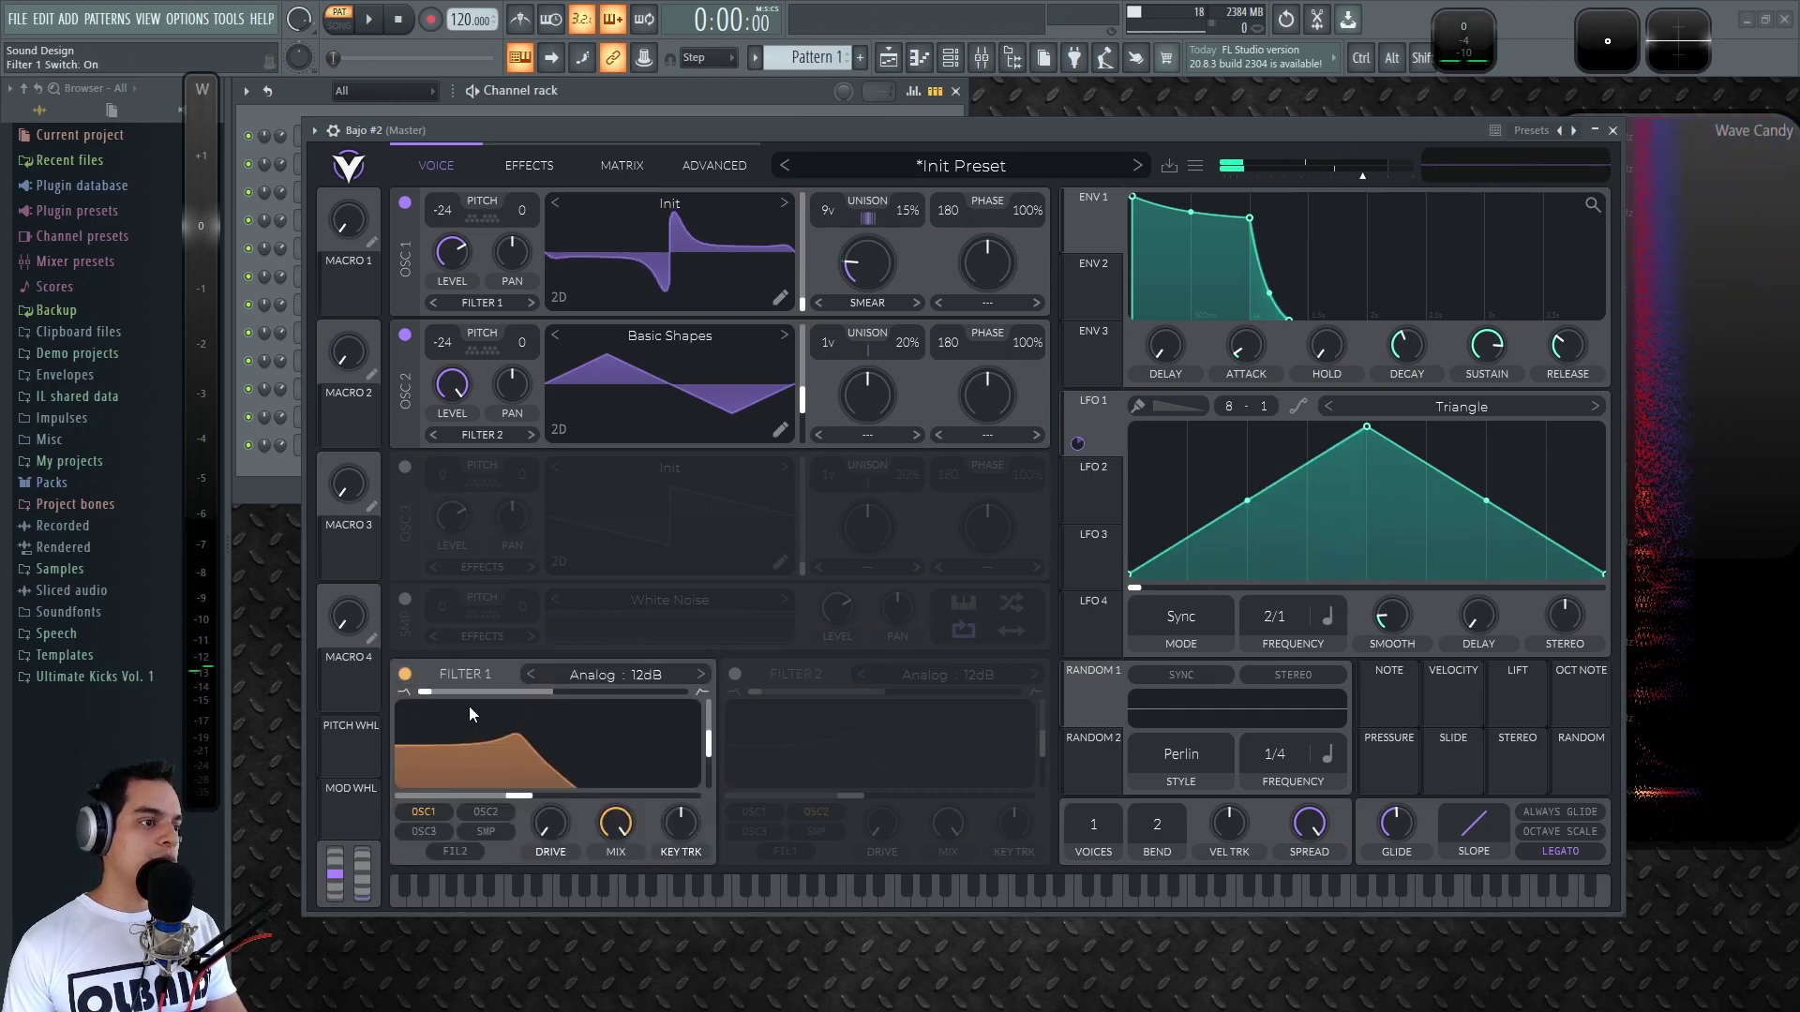
click(515, 431)
click(503, 452)
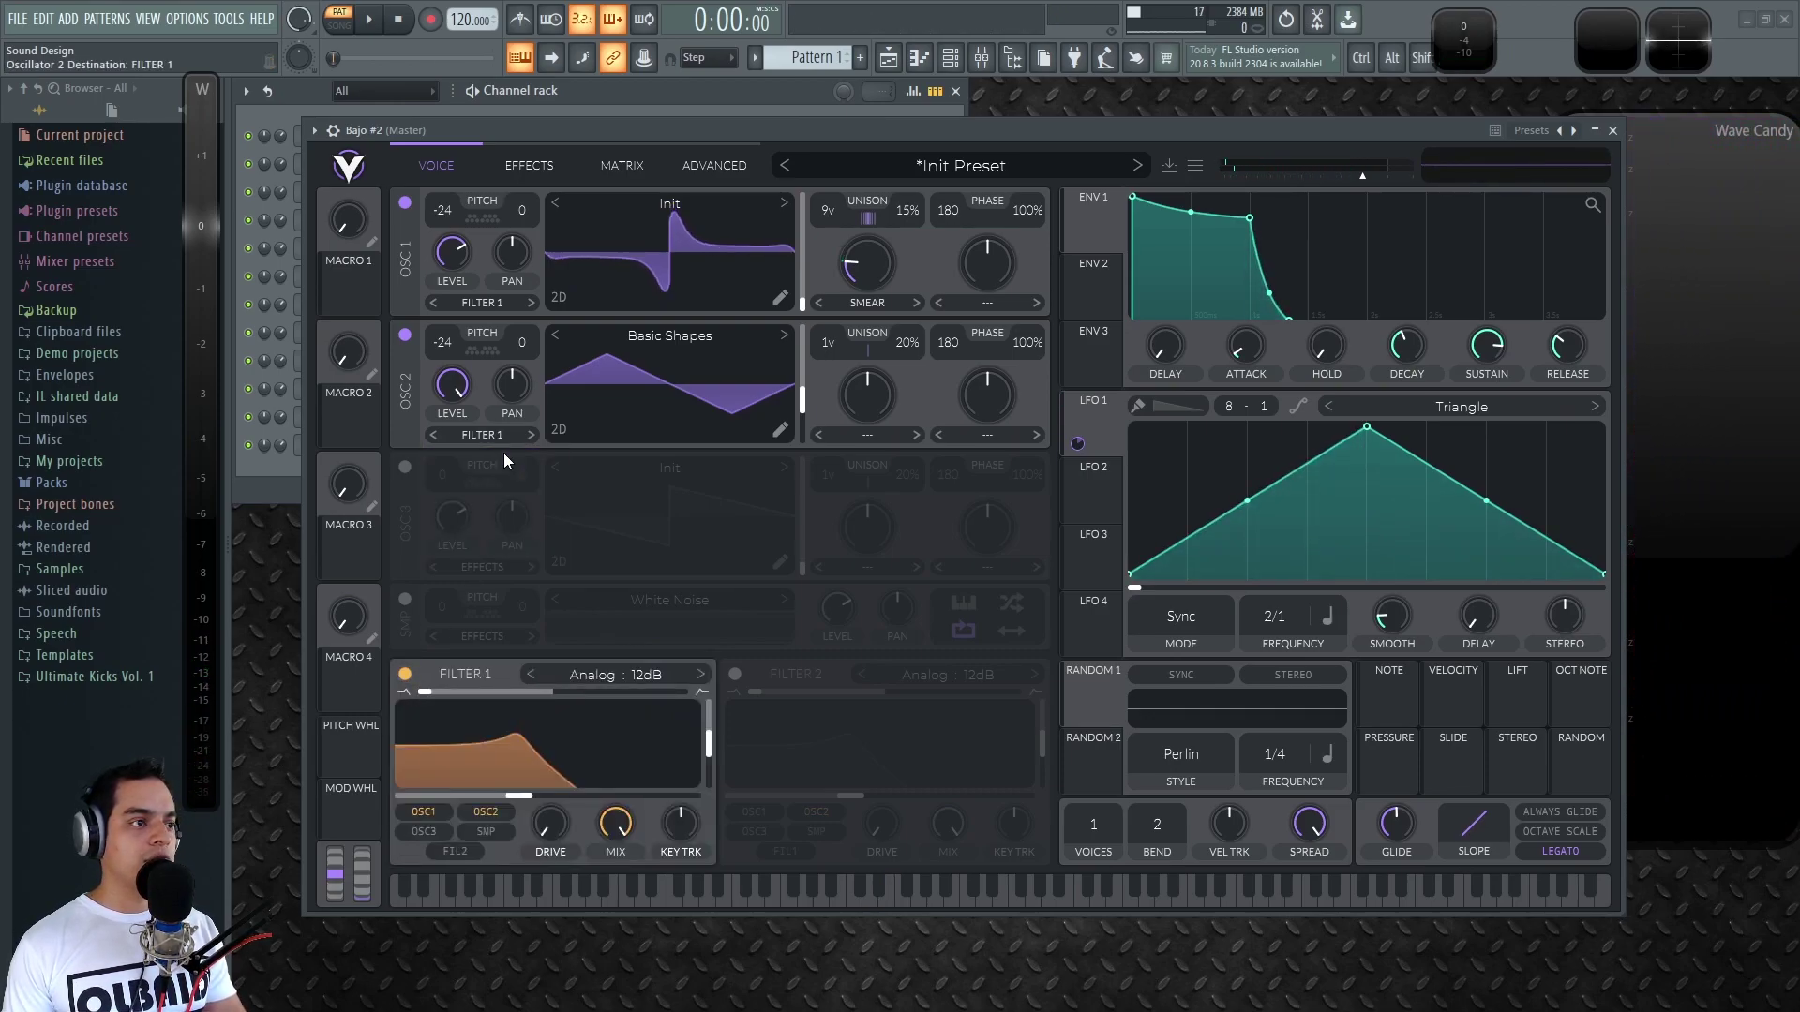
click(701, 675)
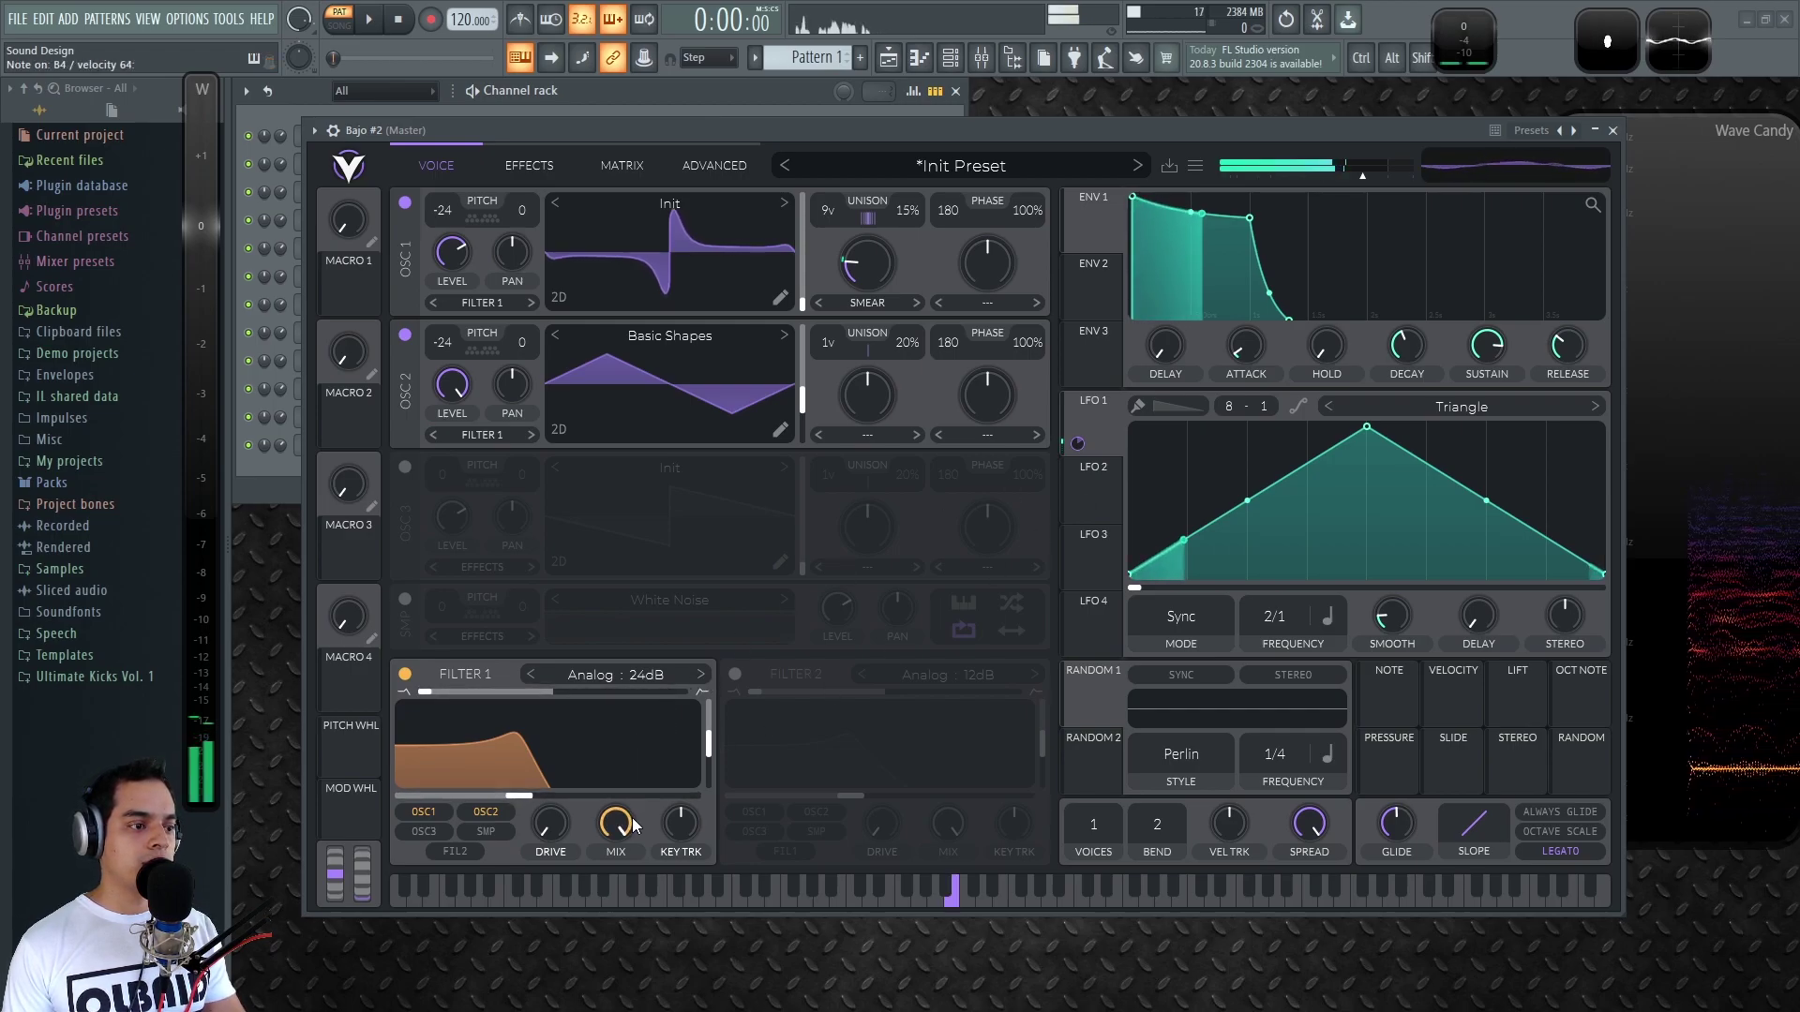
Raise filter 1's drive and cutoff and lower its resonance
drag(551, 823, 556, 742)
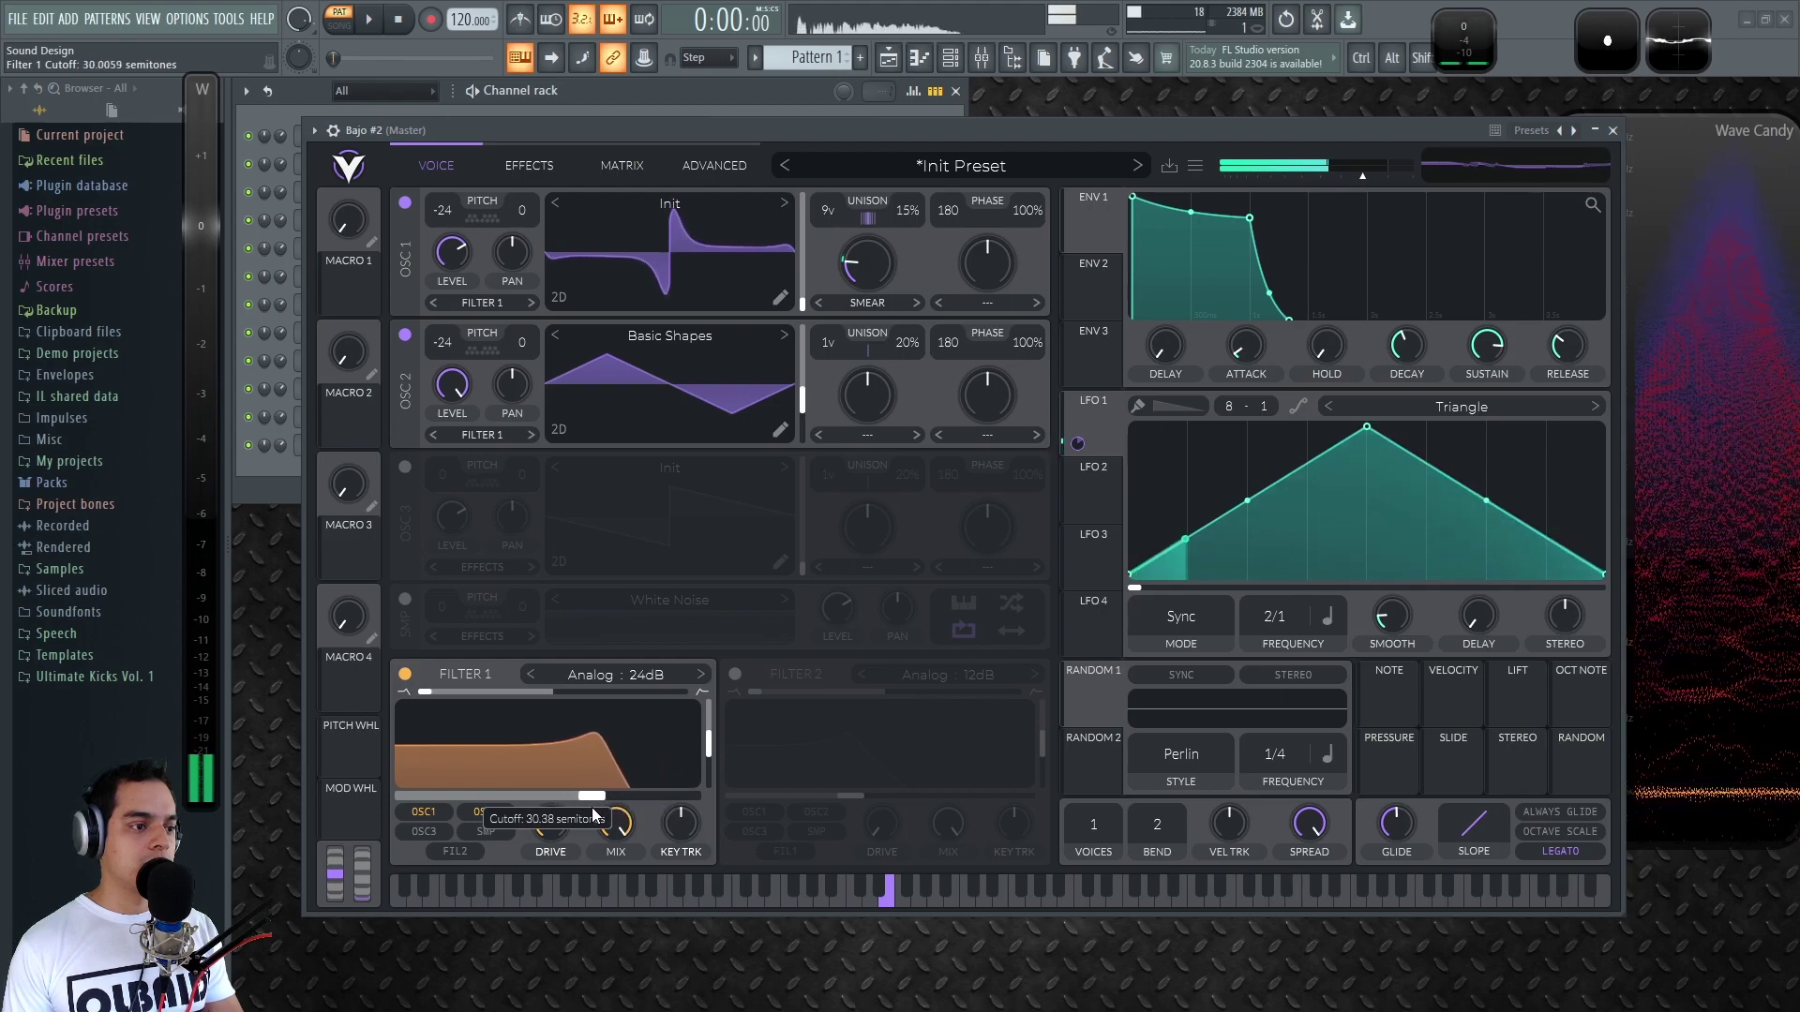
drag(710, 743, 709, 762)
mouse_move(587, 797)
mouse_down()
mouse_move(500, 799)
mouse_move(603, 796)
mouse_move(553, 813)
mouse_move(598, 798)
mouse_move(559, 796)
mouse_move(622, 795)
mouse_up()
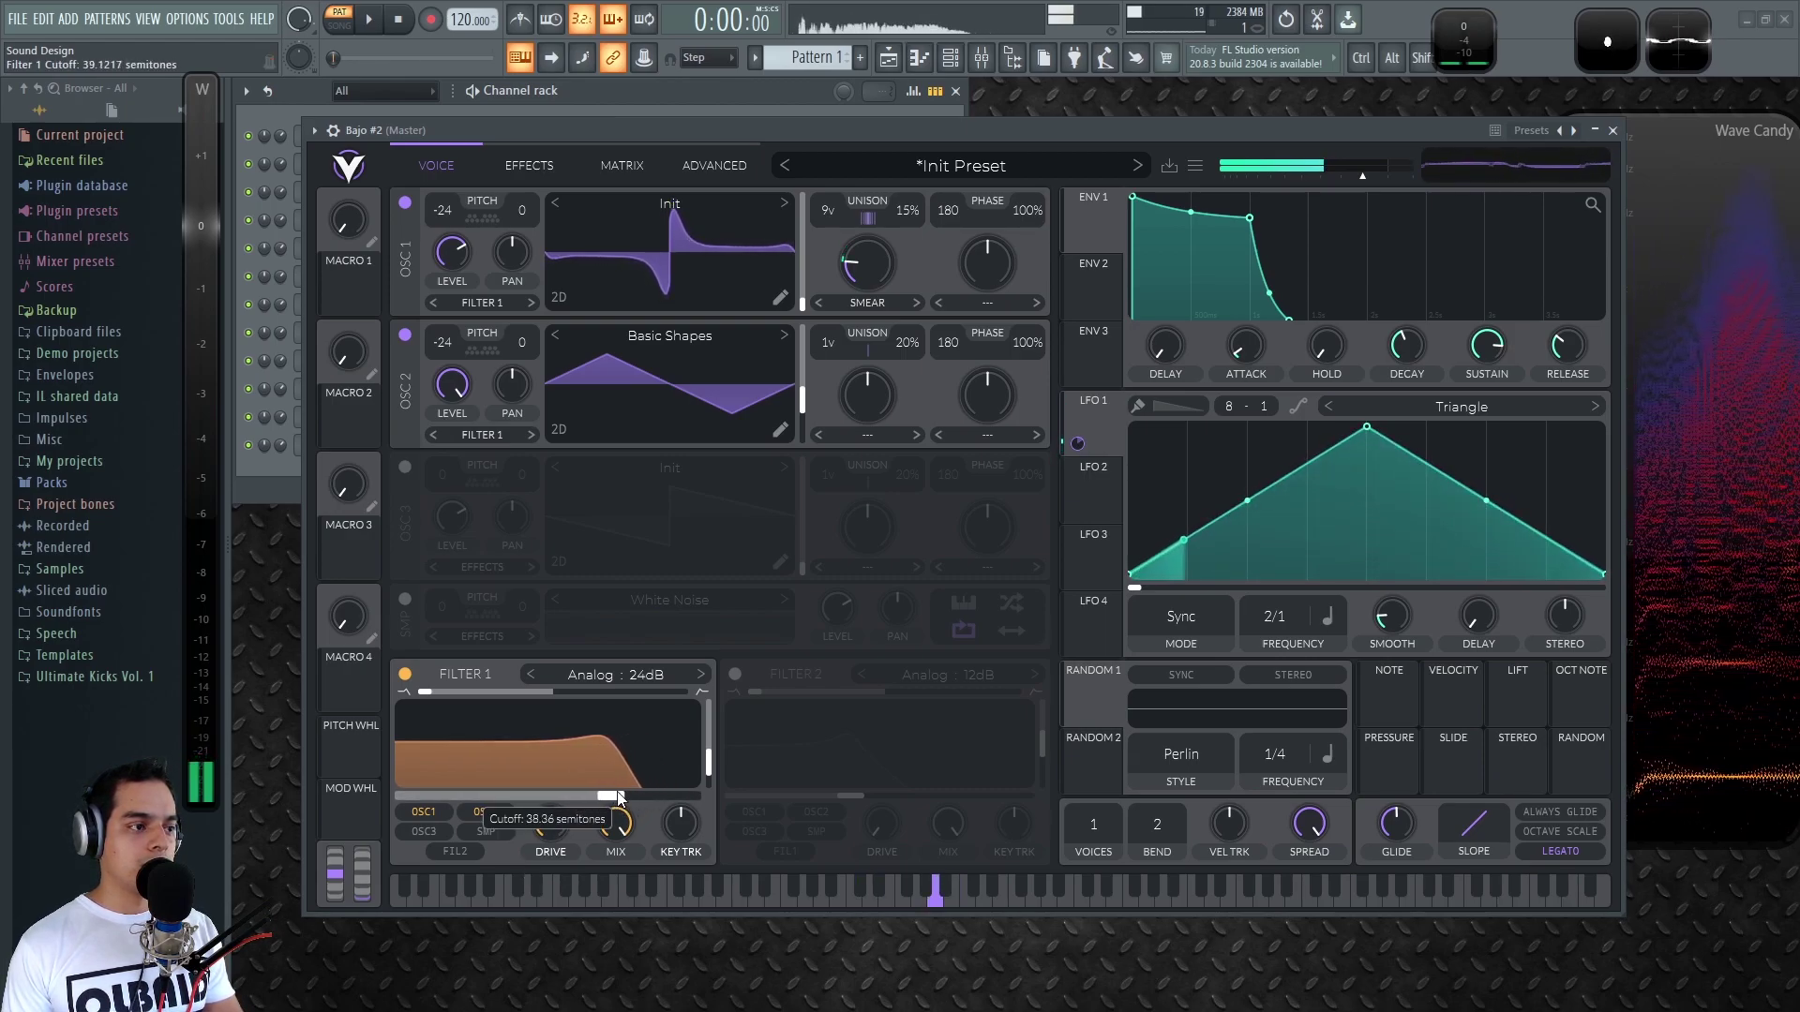
Assign Macro 1 to filter 1's cutoff, lower the base cutoff to about 11 semitones, and turn the macro to full
drag(346, 278, 604, 799)
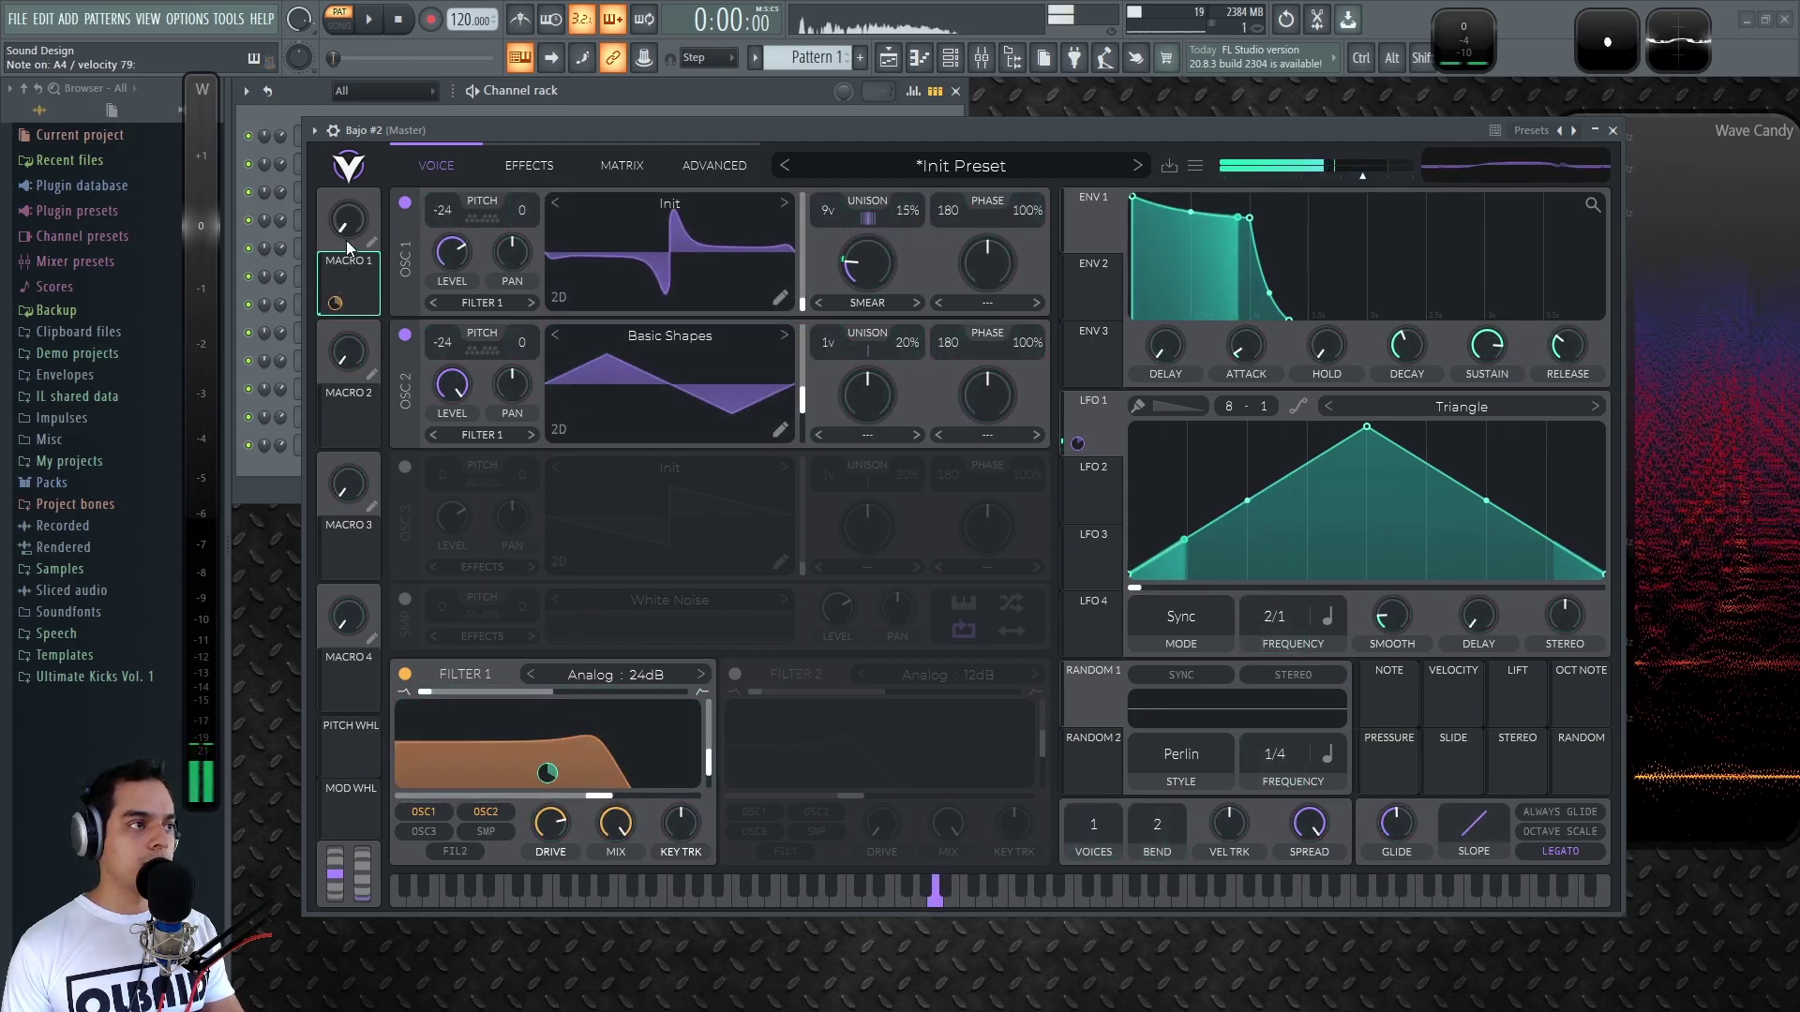
drag(339, 227, 338, 317)
drag(599, 796, 571, 799)
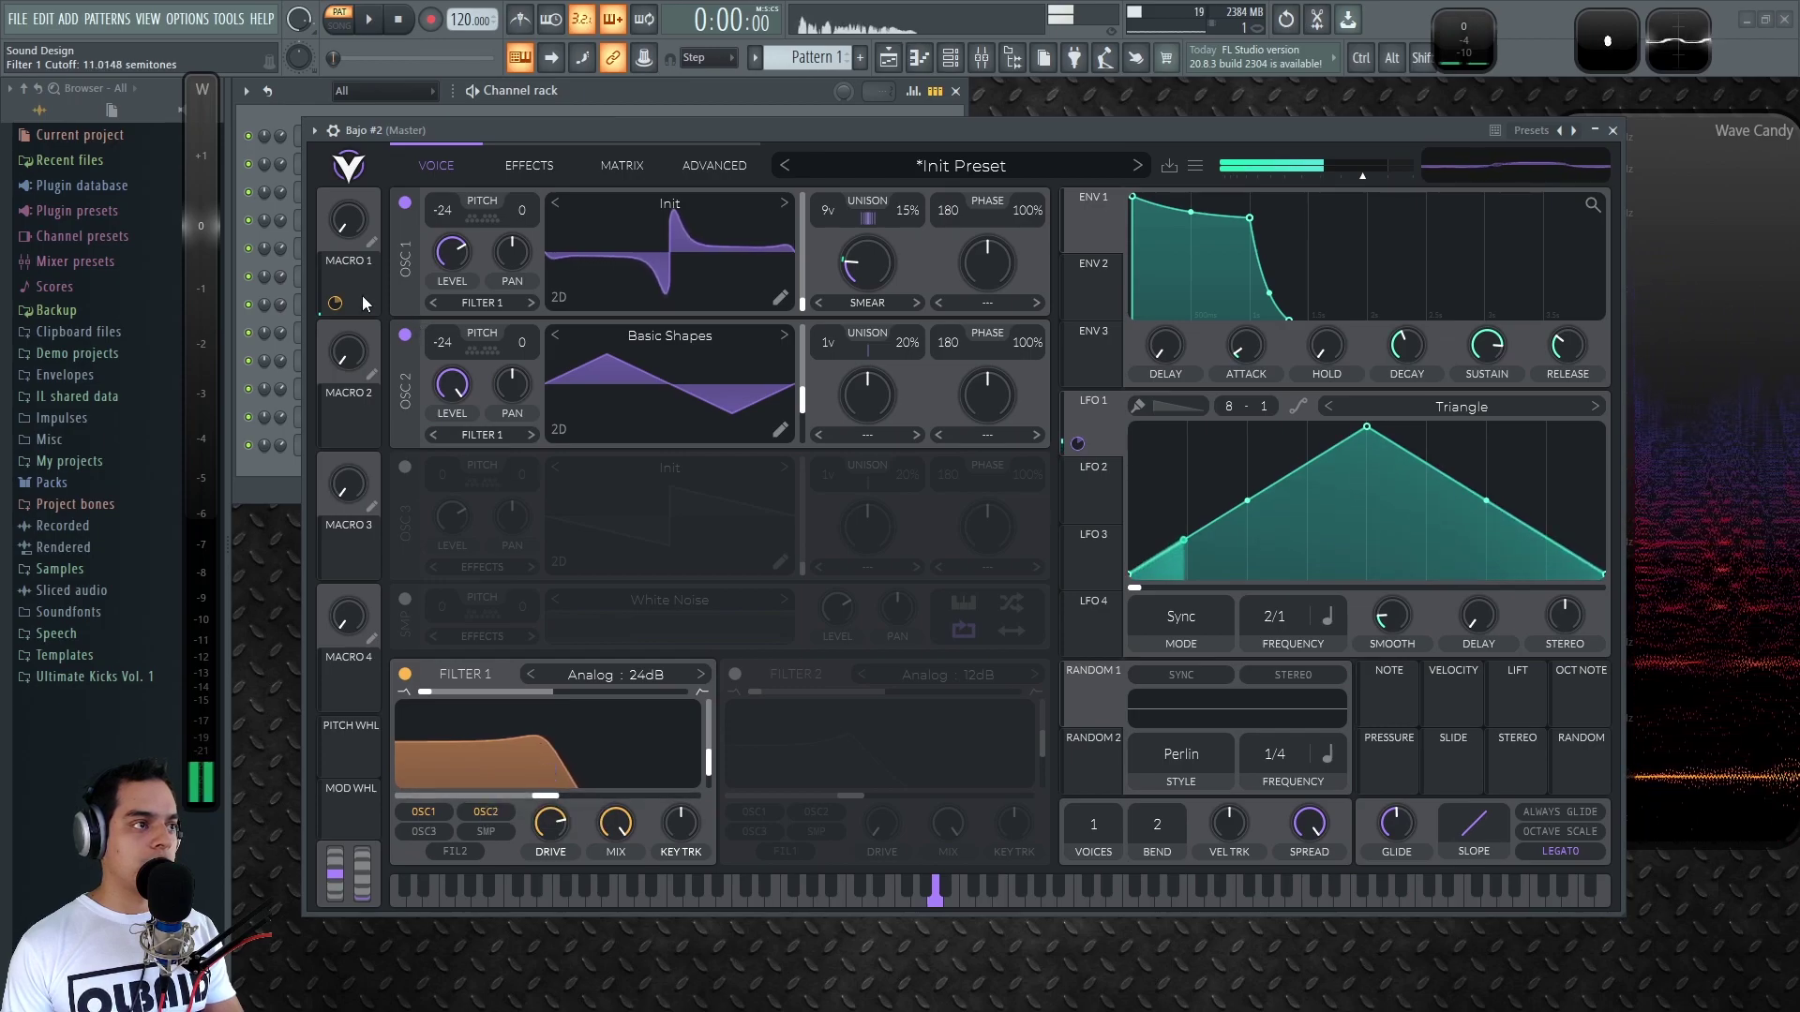
drag(351, 221, 363, 21)
drag(349, 316, 351, 199)
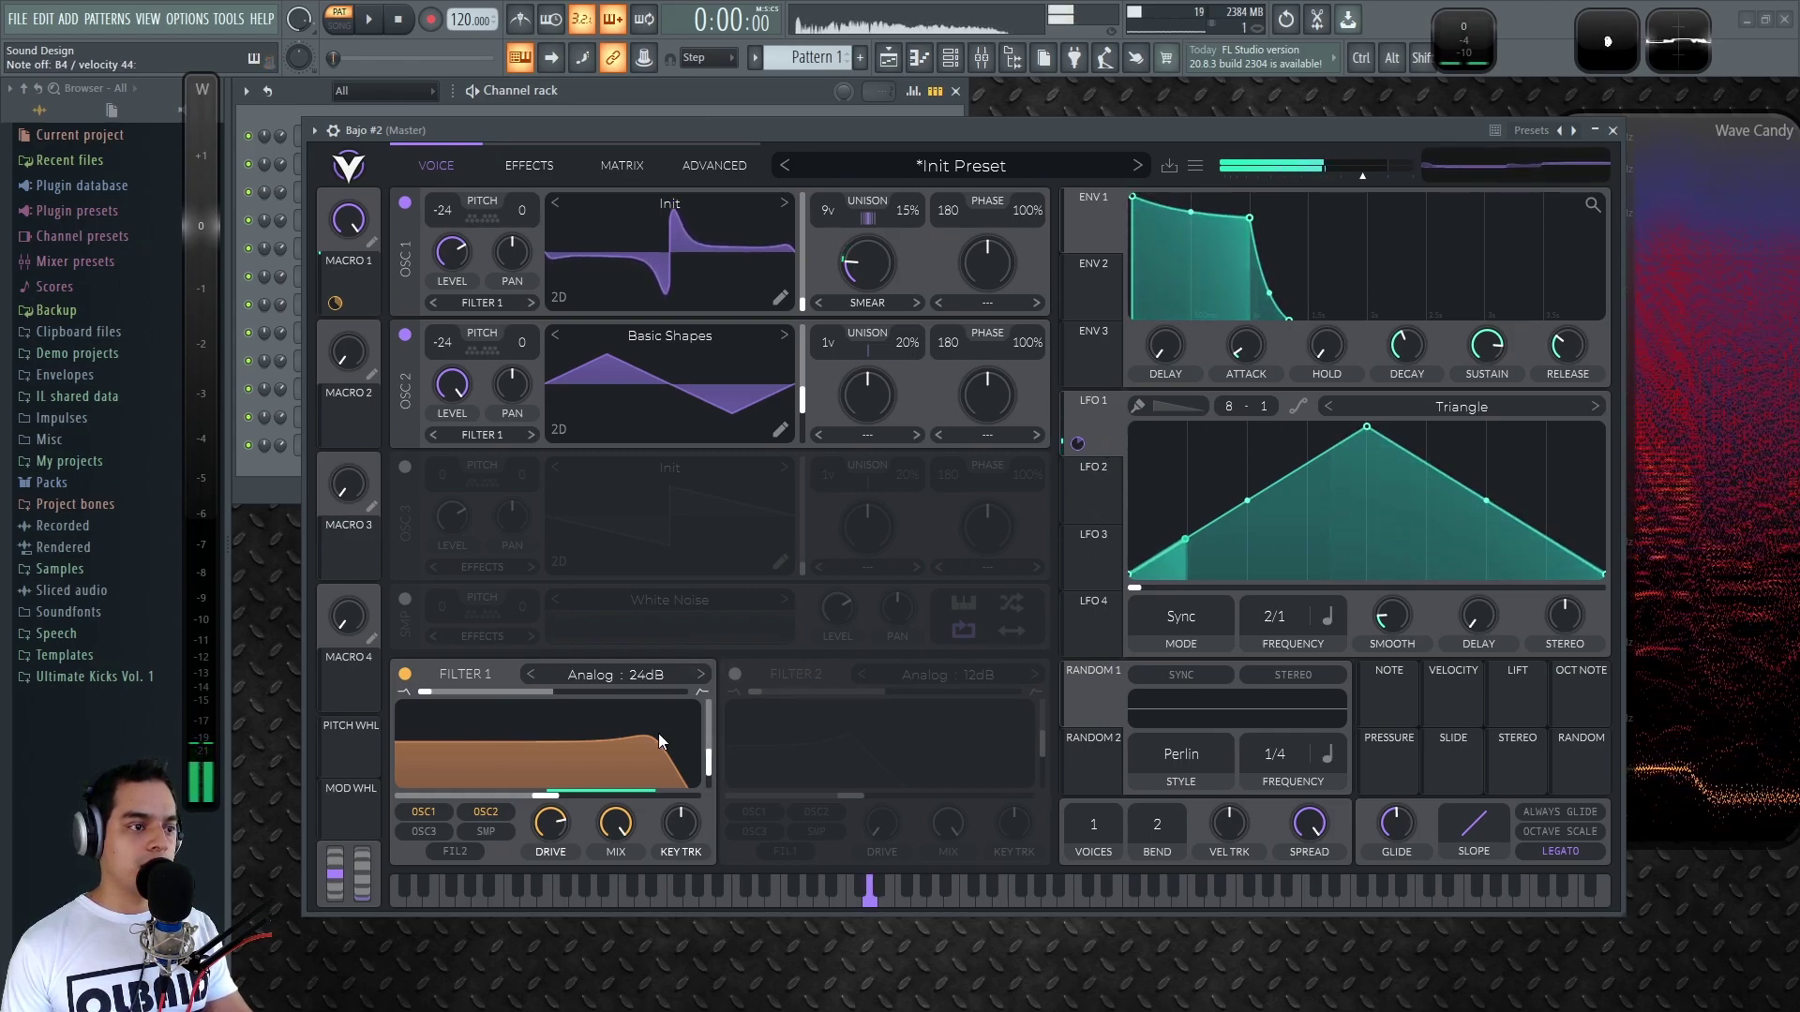
Assign envelope 2 to filter 1's cutoff, with a longer decay, slightly reduced sustain and a release of about 0.296 secs
click(1100, 289)
drag(1083, 287, 549, 795)
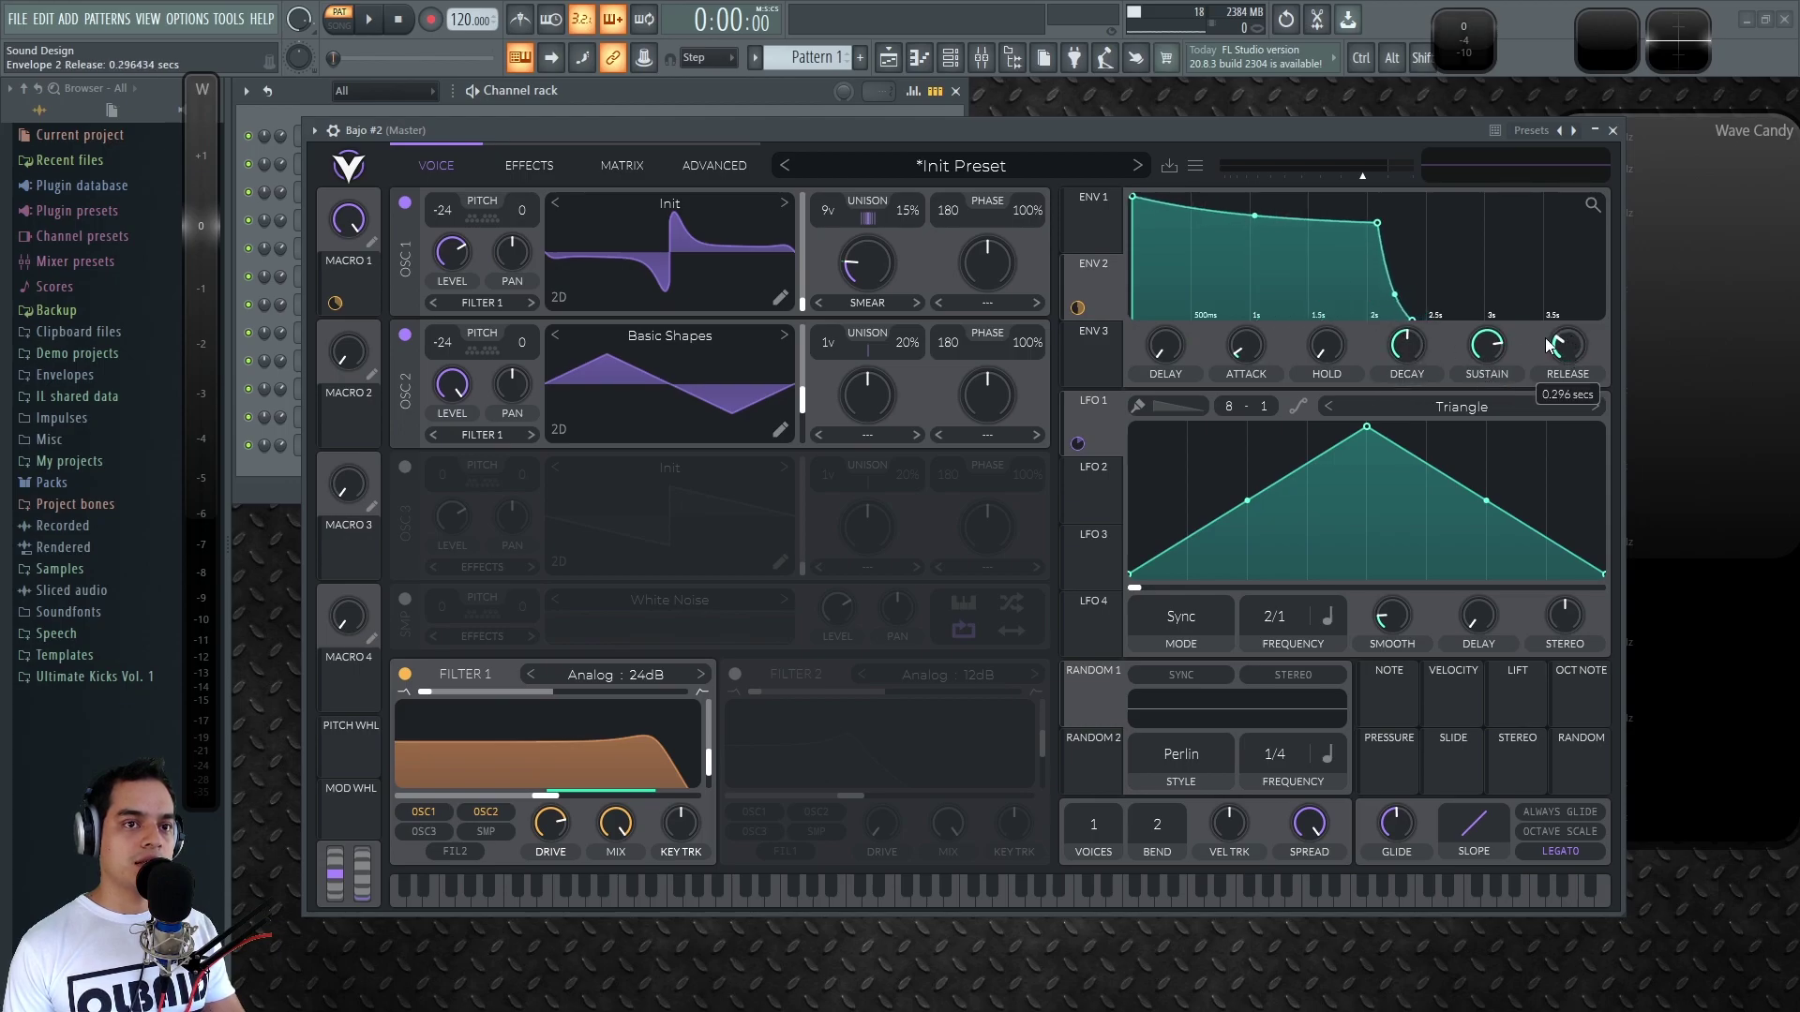
drag(1493, 347, 1493, 352)
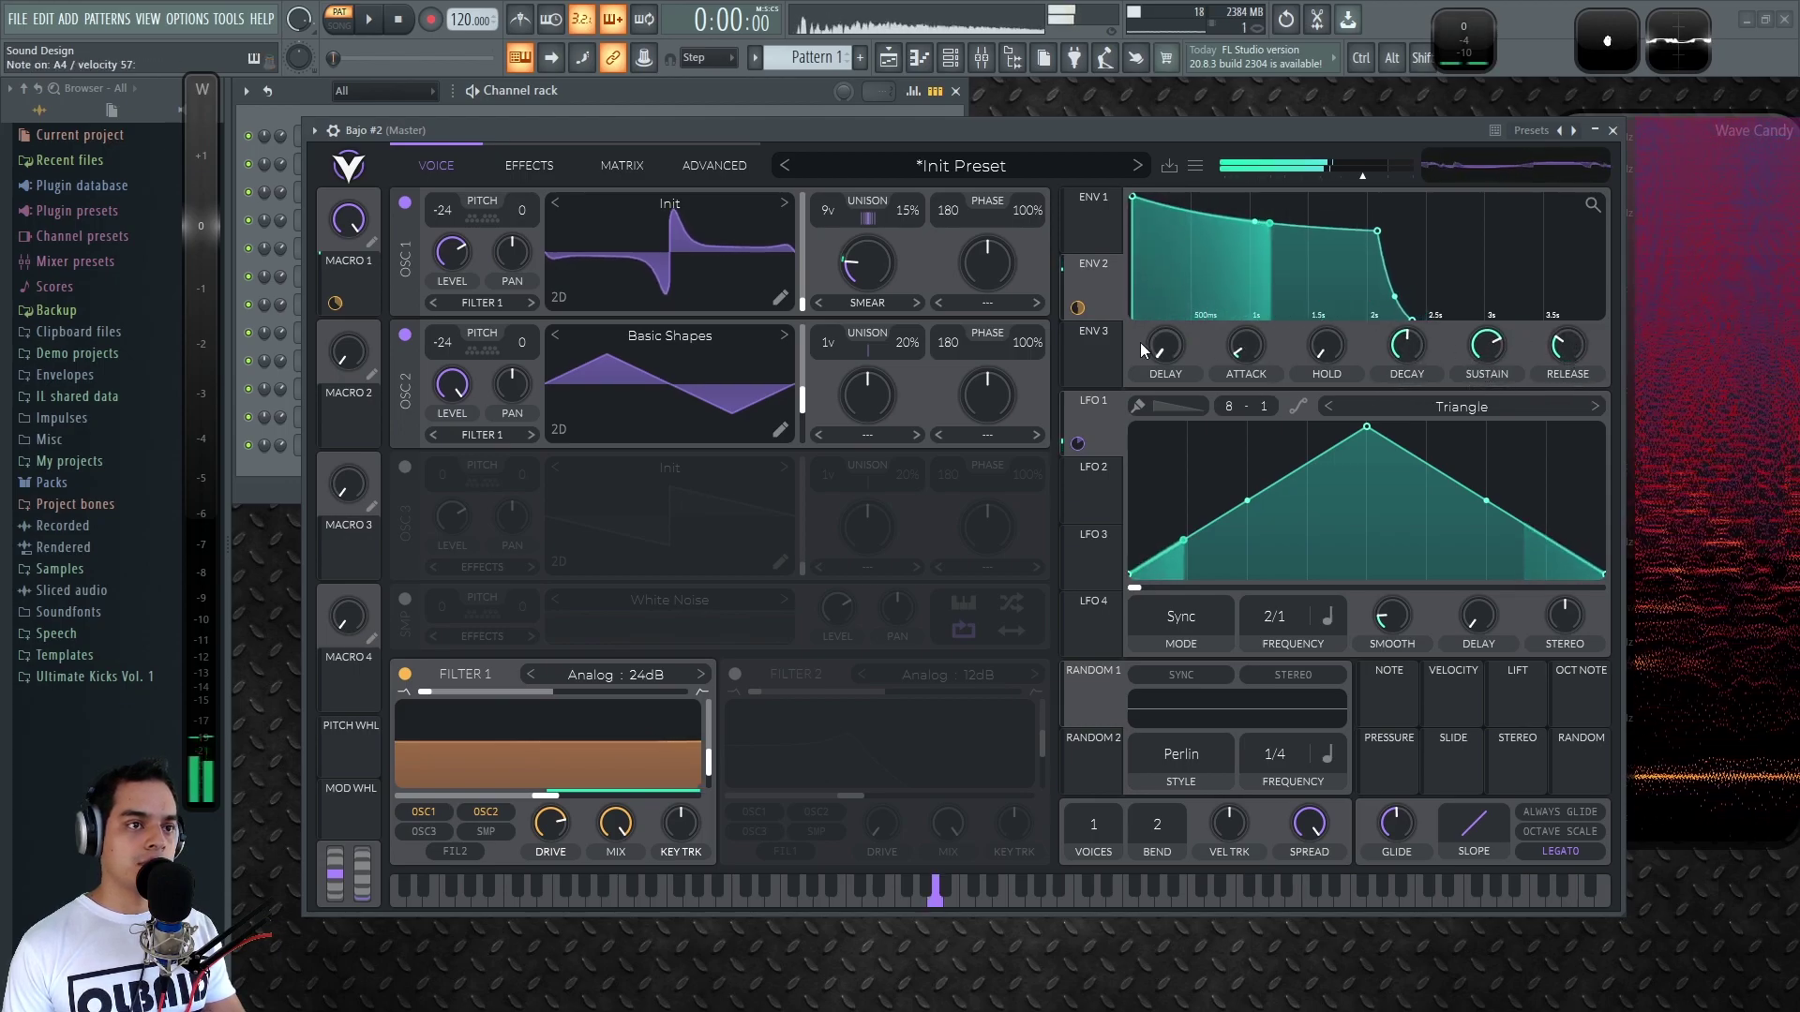
Try negative and positive envelope 2 amounts on filter 1's cutoff and lower the base cutoff to suit
drag(558, 775, 558, 802)
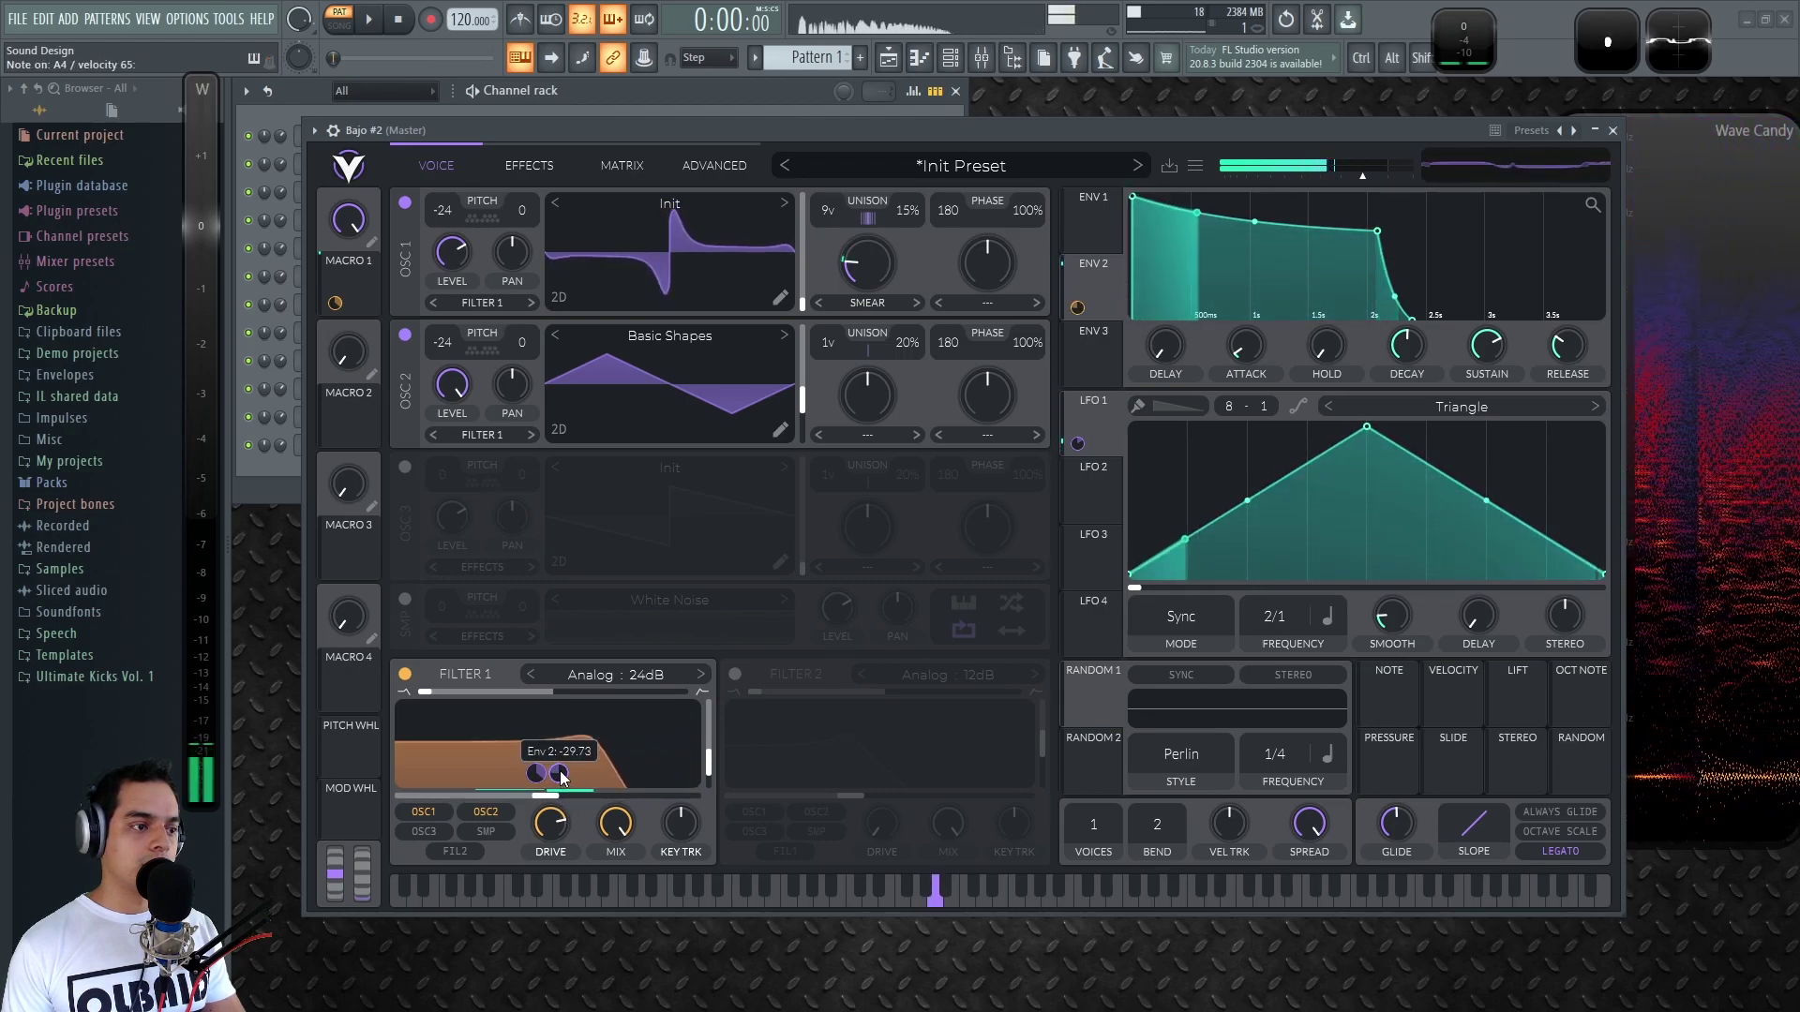
drag(1077, 308, 1077, 308)
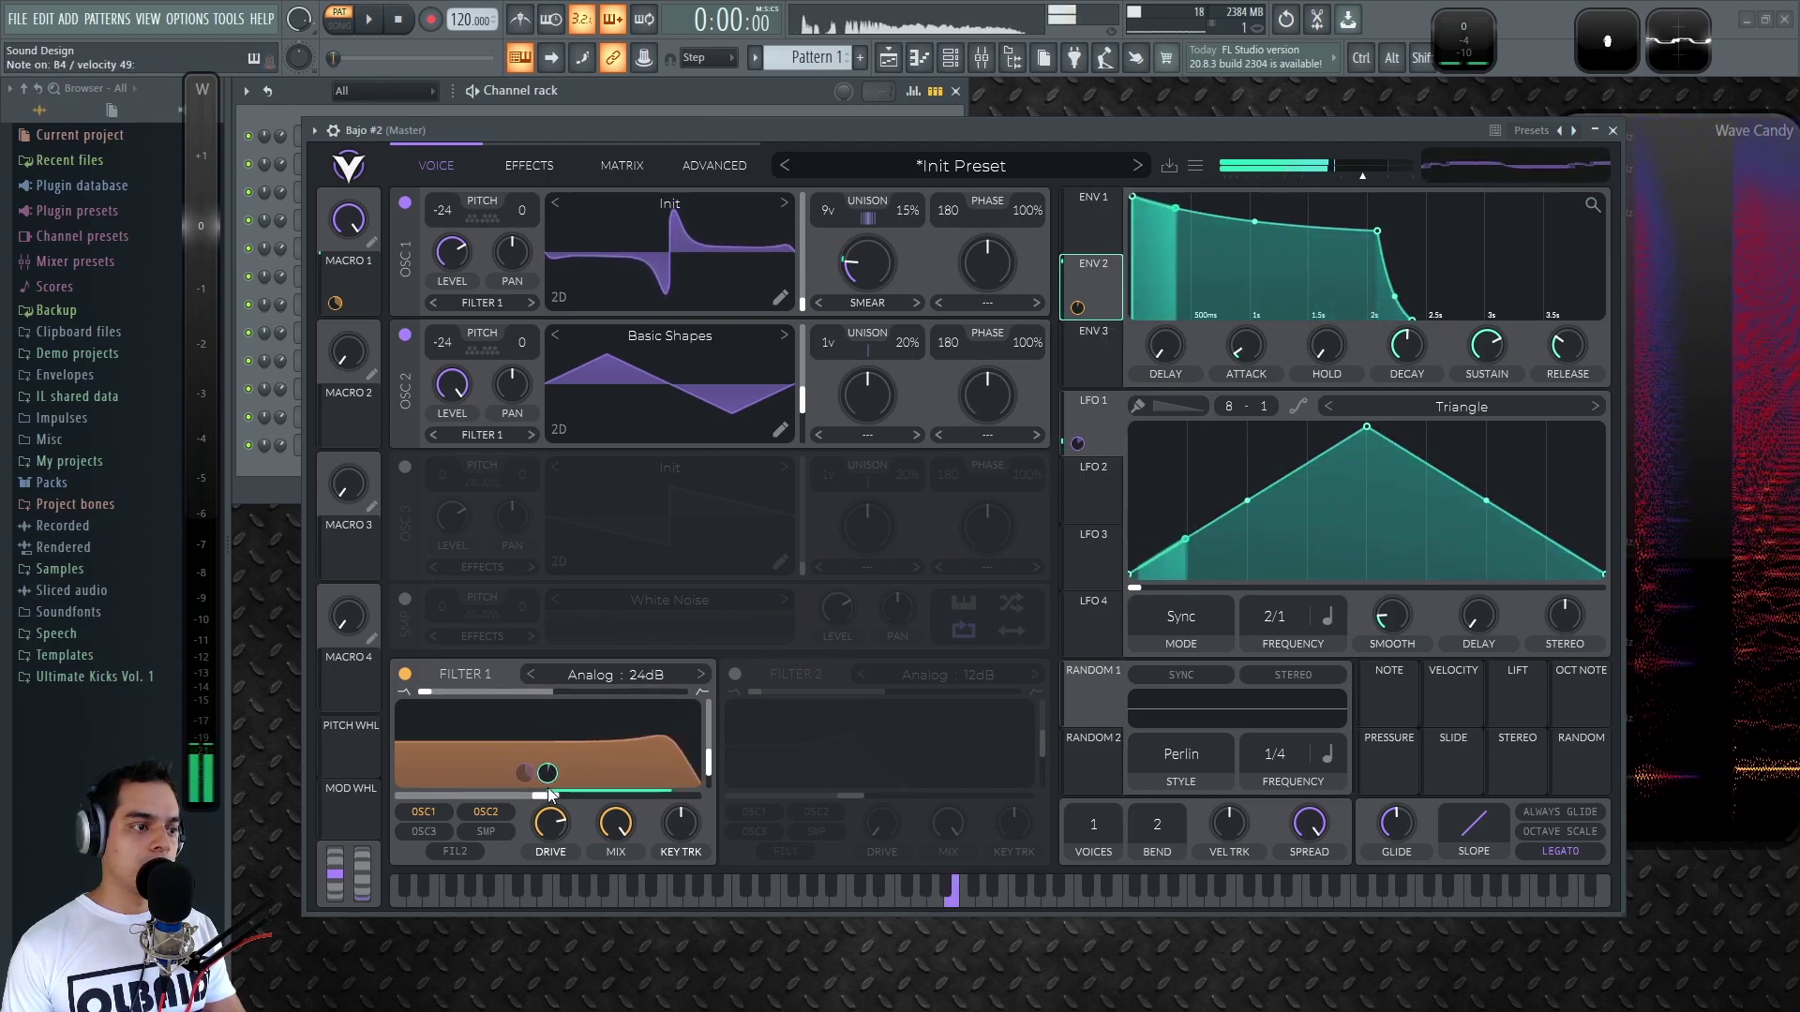
mouse_move(539, 779)
mouse_move(540, 784)
mouse_down()
mouse_move(539, 826)
mouse_move(533, 799)
mouse_up()
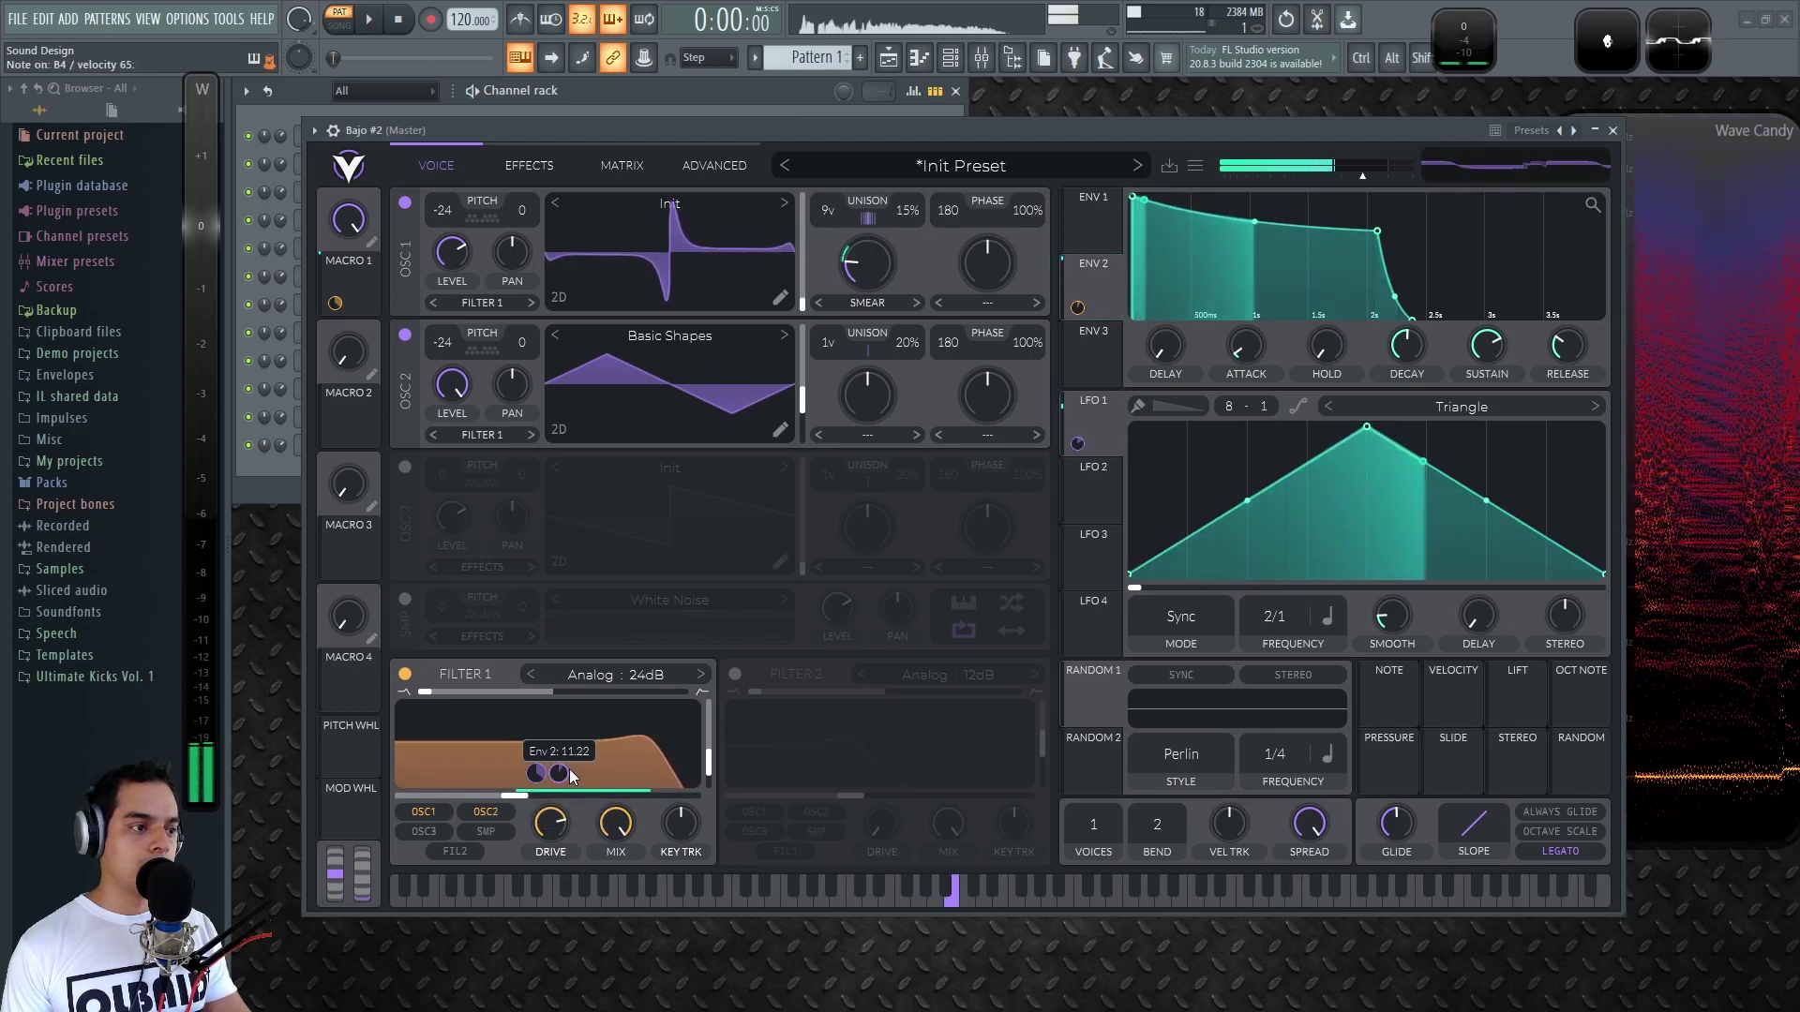
drag(512, 796, 553, 773)
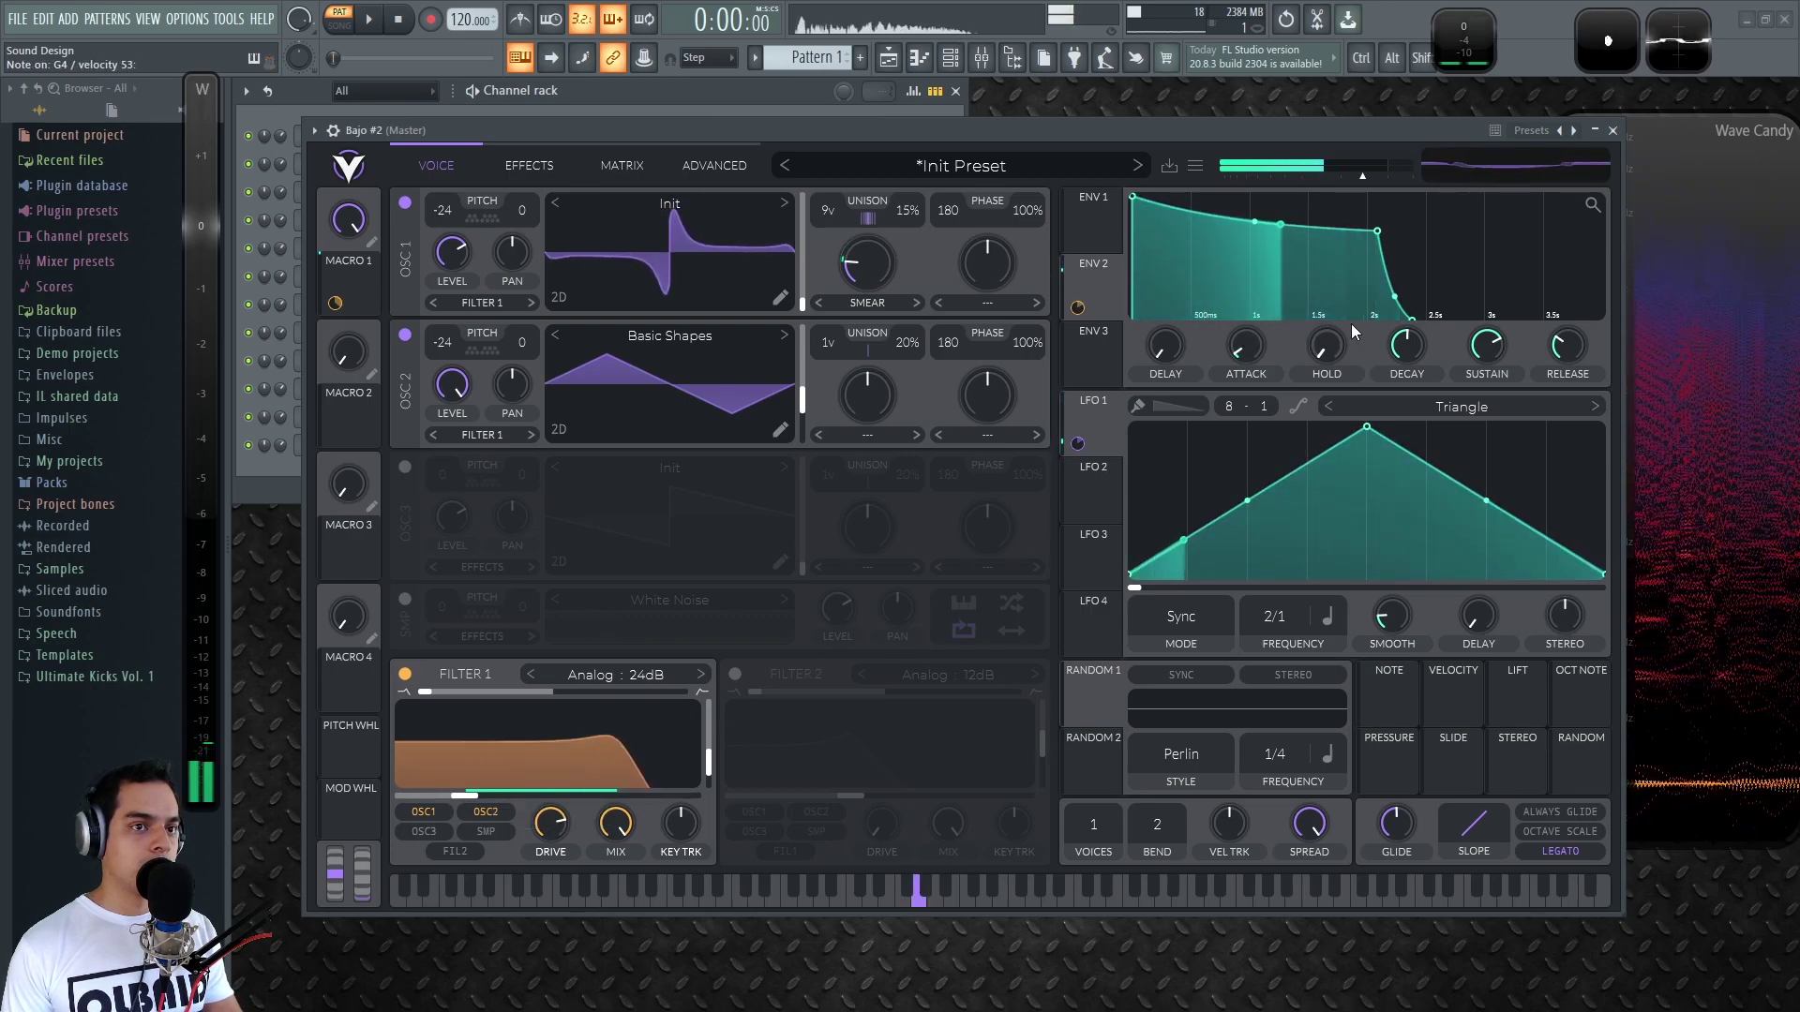
Set Macro 1's modulation amount on filter 1's cutoff to about 0.573 and turn the macro down to minimum
drag(352, 225, 424, 186)
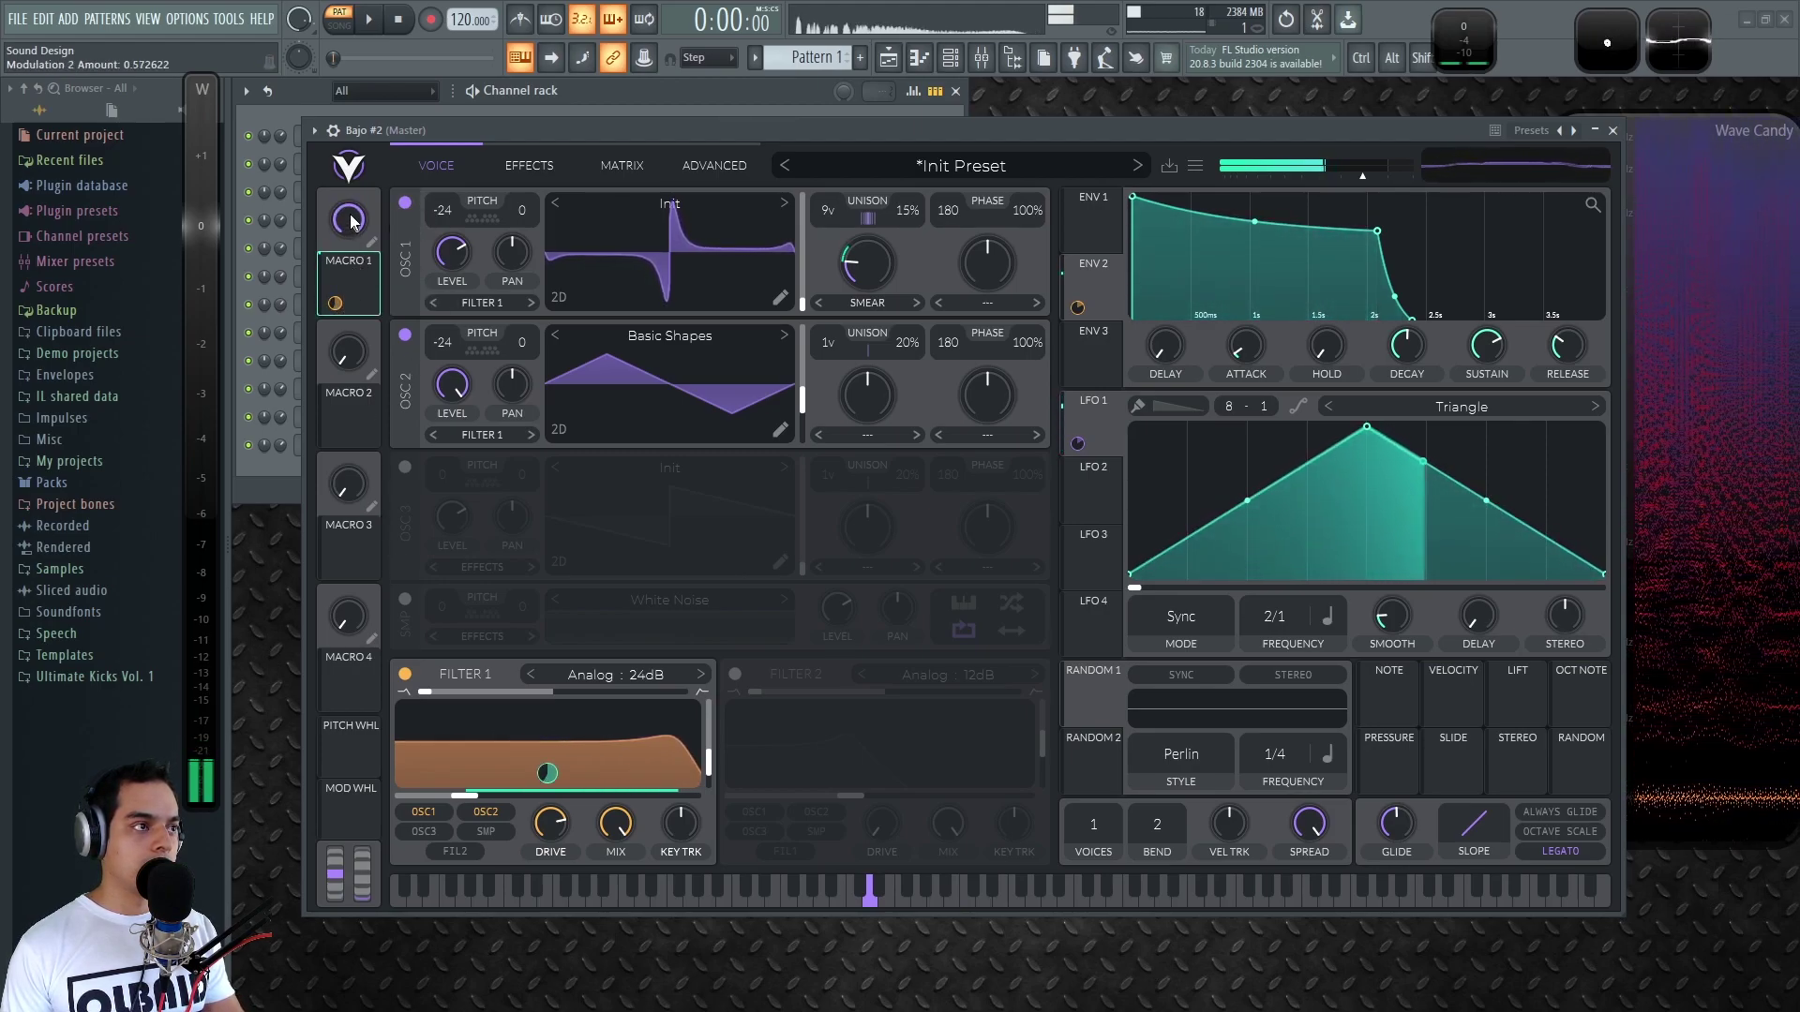
drag(347, 219, 369, 525)
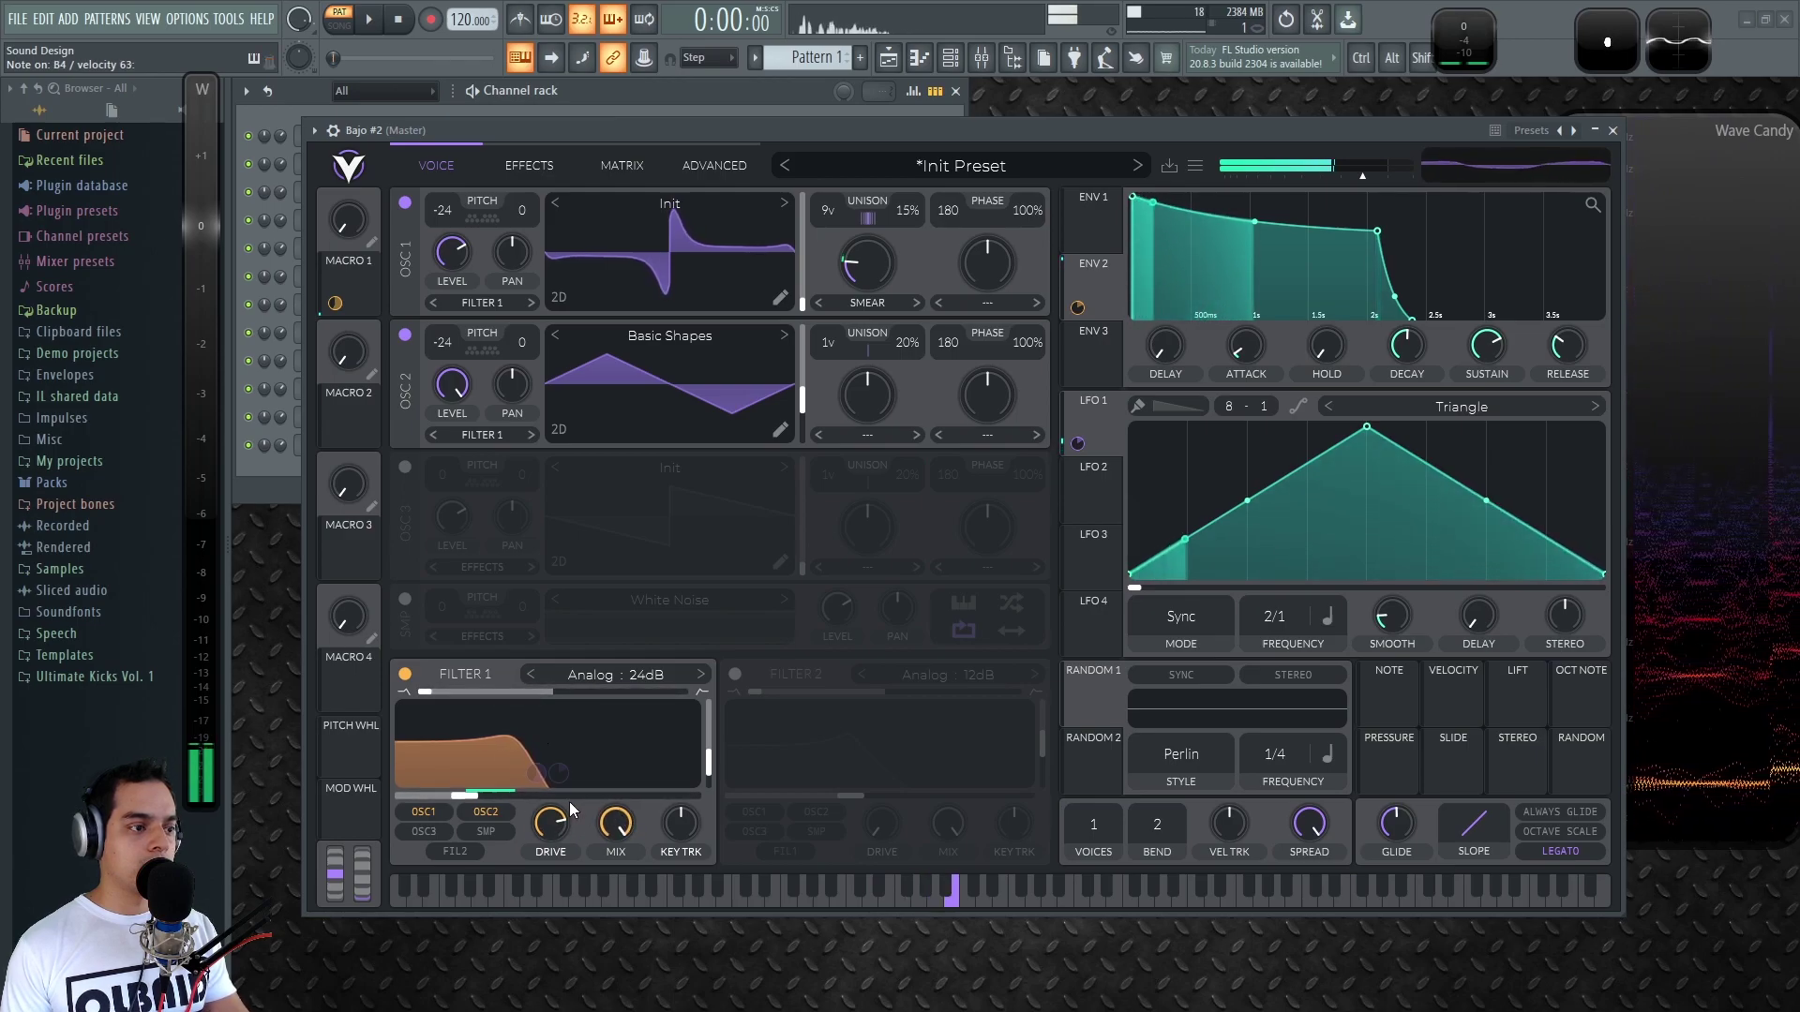
Try different LFO 1 amounts on oscillator 1's Smear and readjust envelope 2's amount on filter 1's cutoff
mouse_move(1078, 443)
mouse_down()
mouse_move(1077, 405)
mouse_move(1082, 489)
mouse_up()
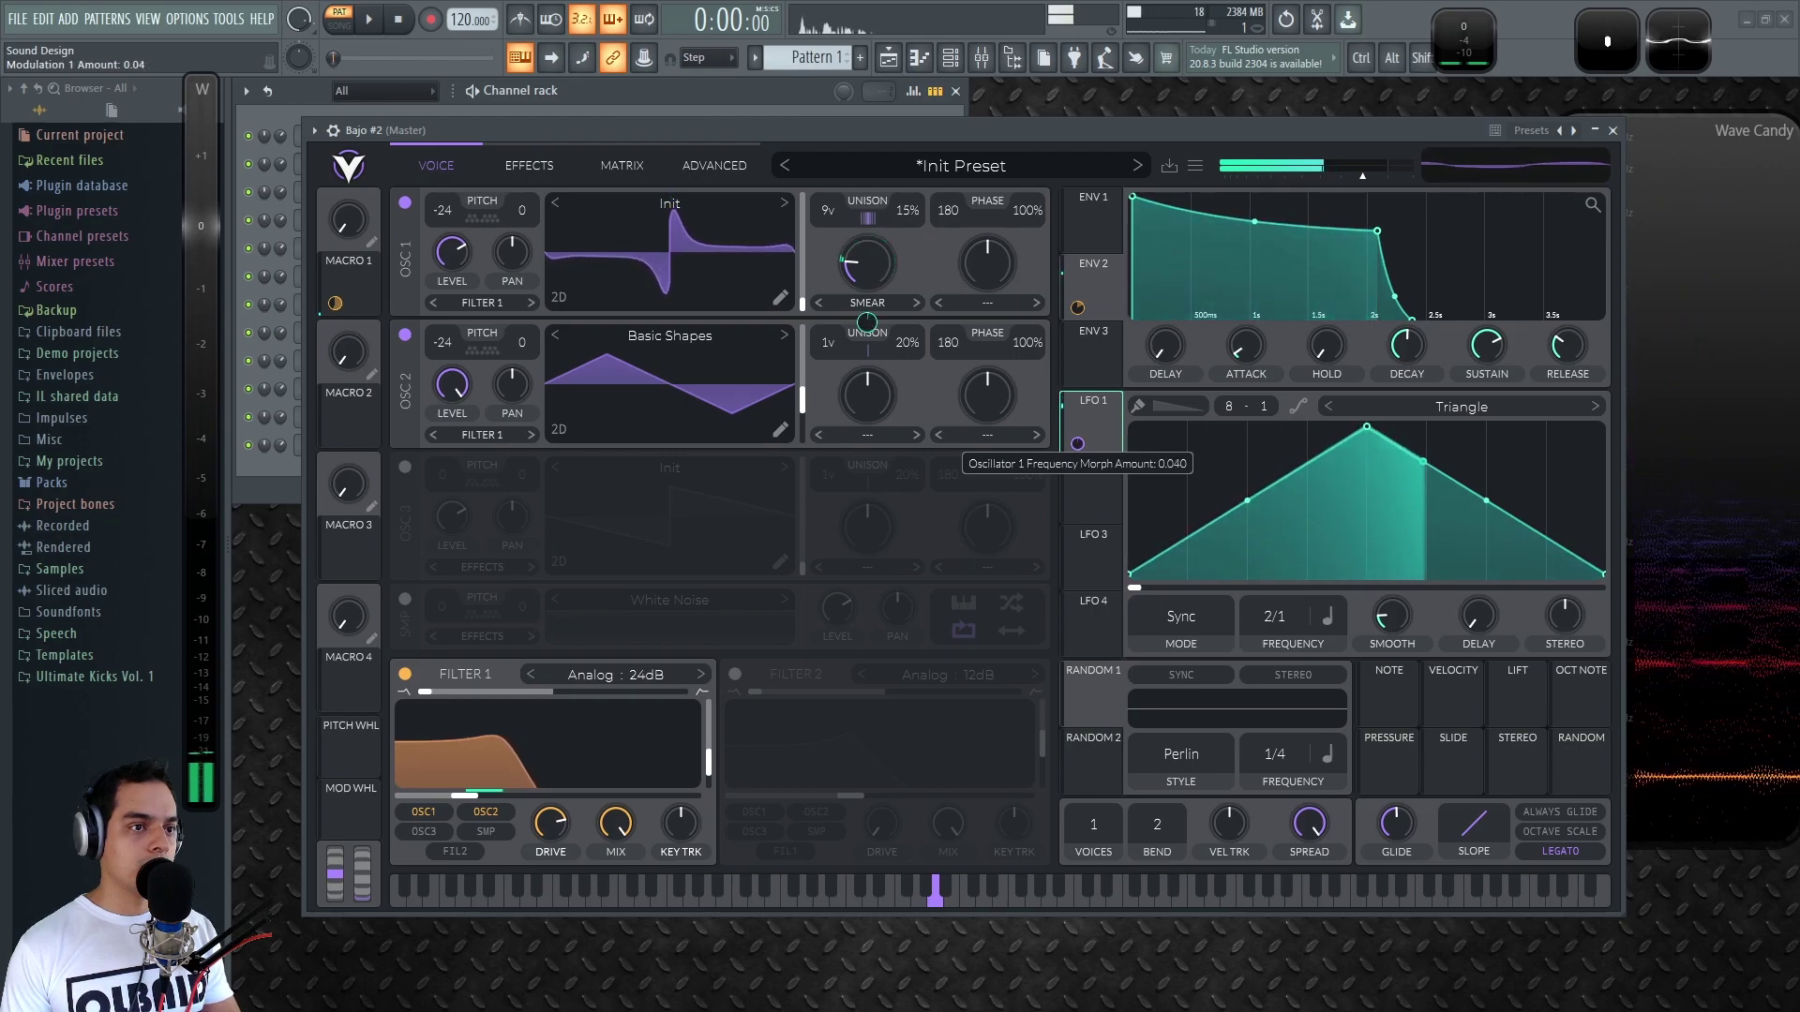
scroll(1078, 307, up, 5)
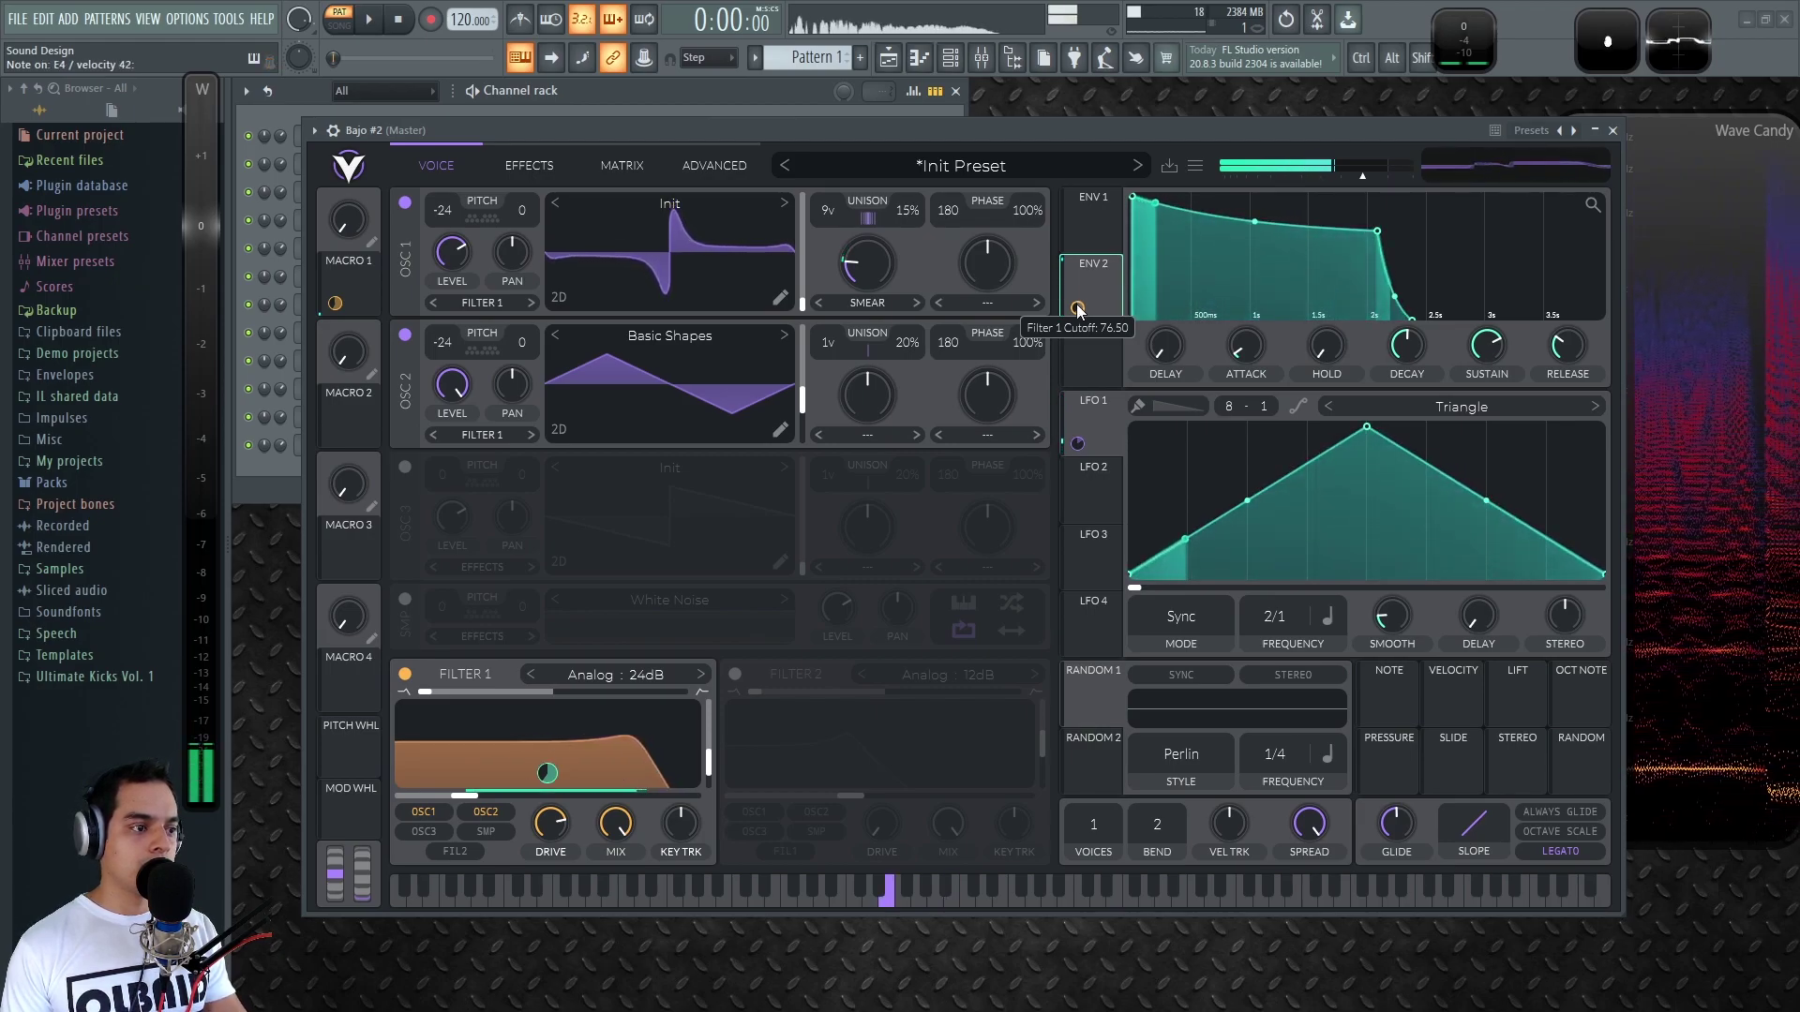
drag(1077, 307, 1077, 313)
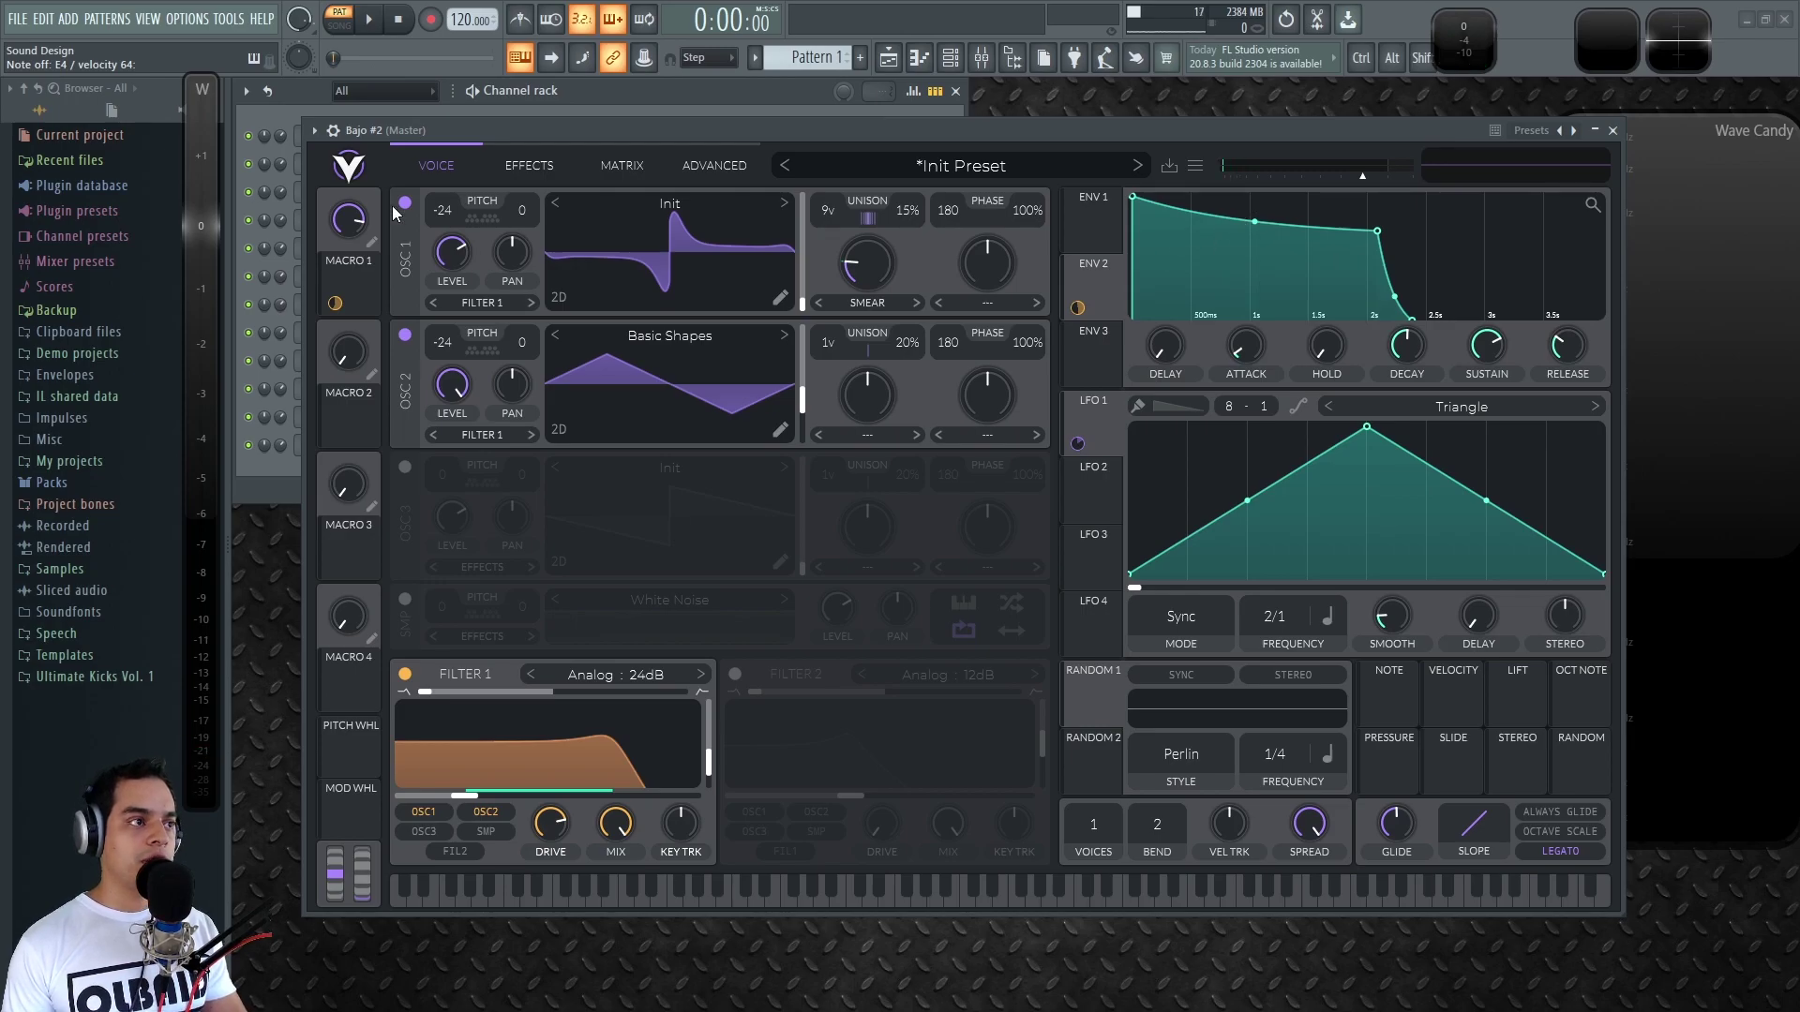
Turn on Distortion with about 13.50 dB of drive, trying Linear Fold before settling on Soft Clip
click(530, 167)
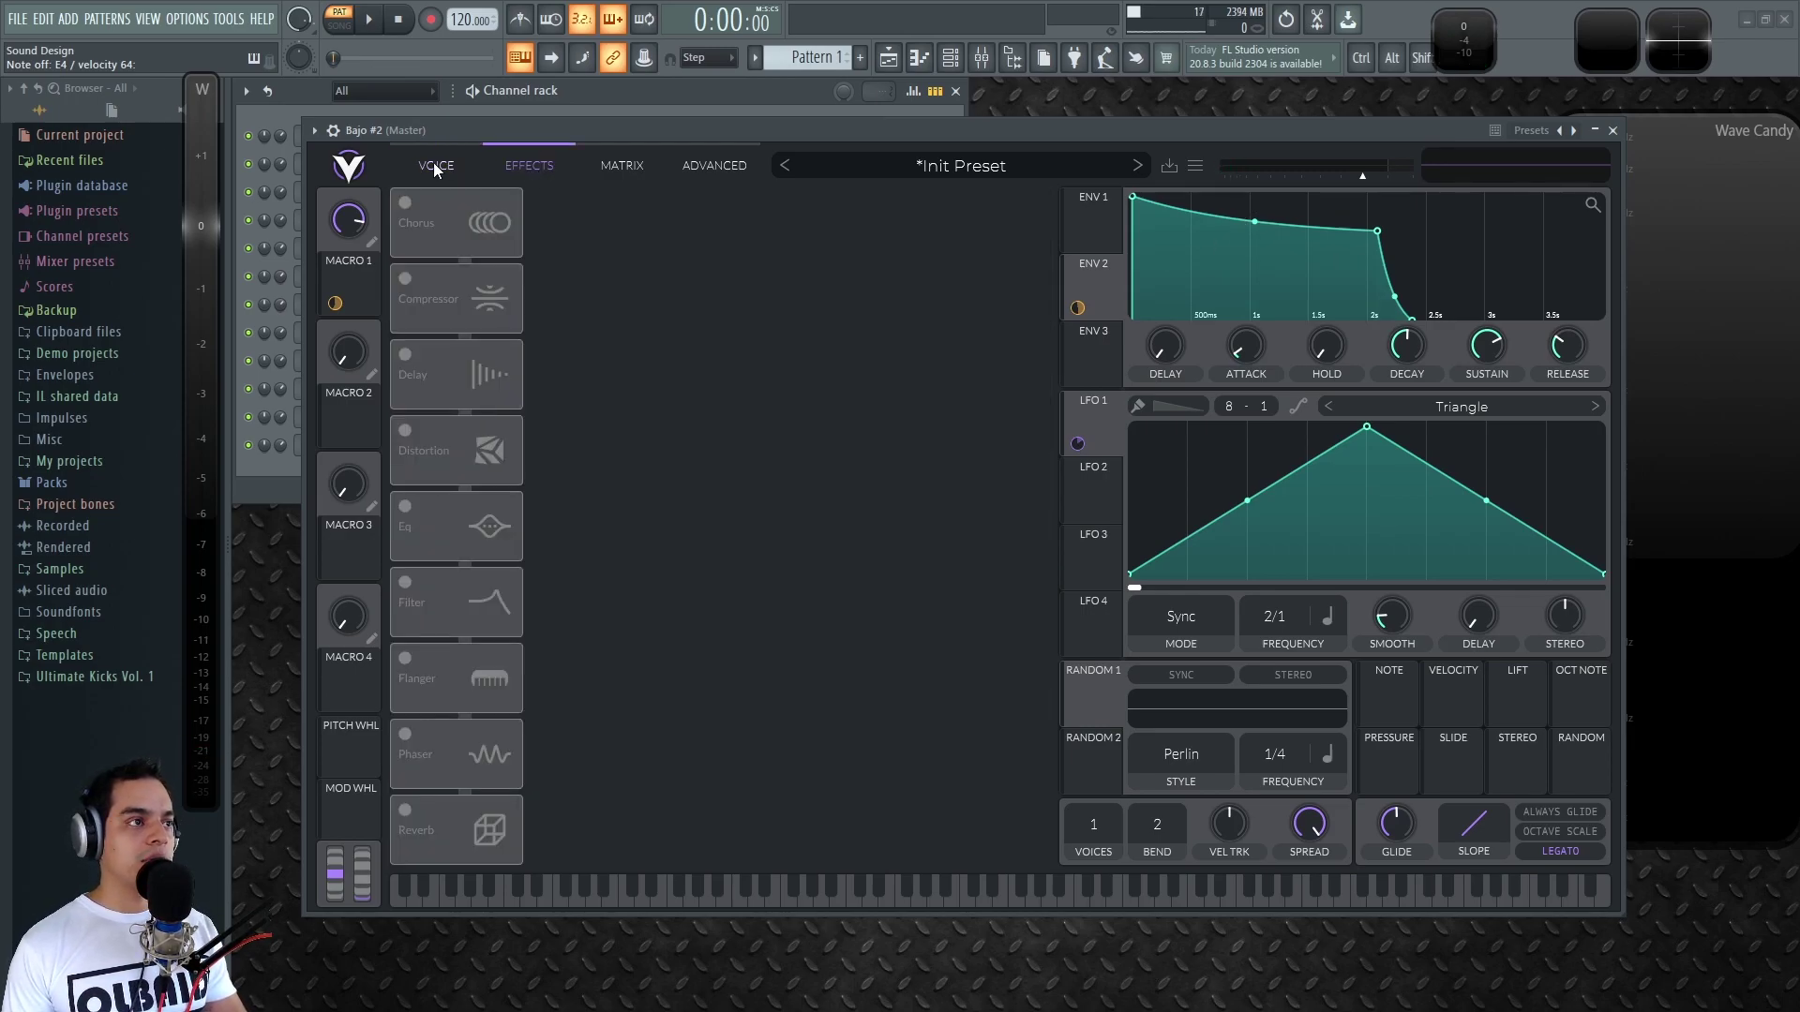
click(418, 428)
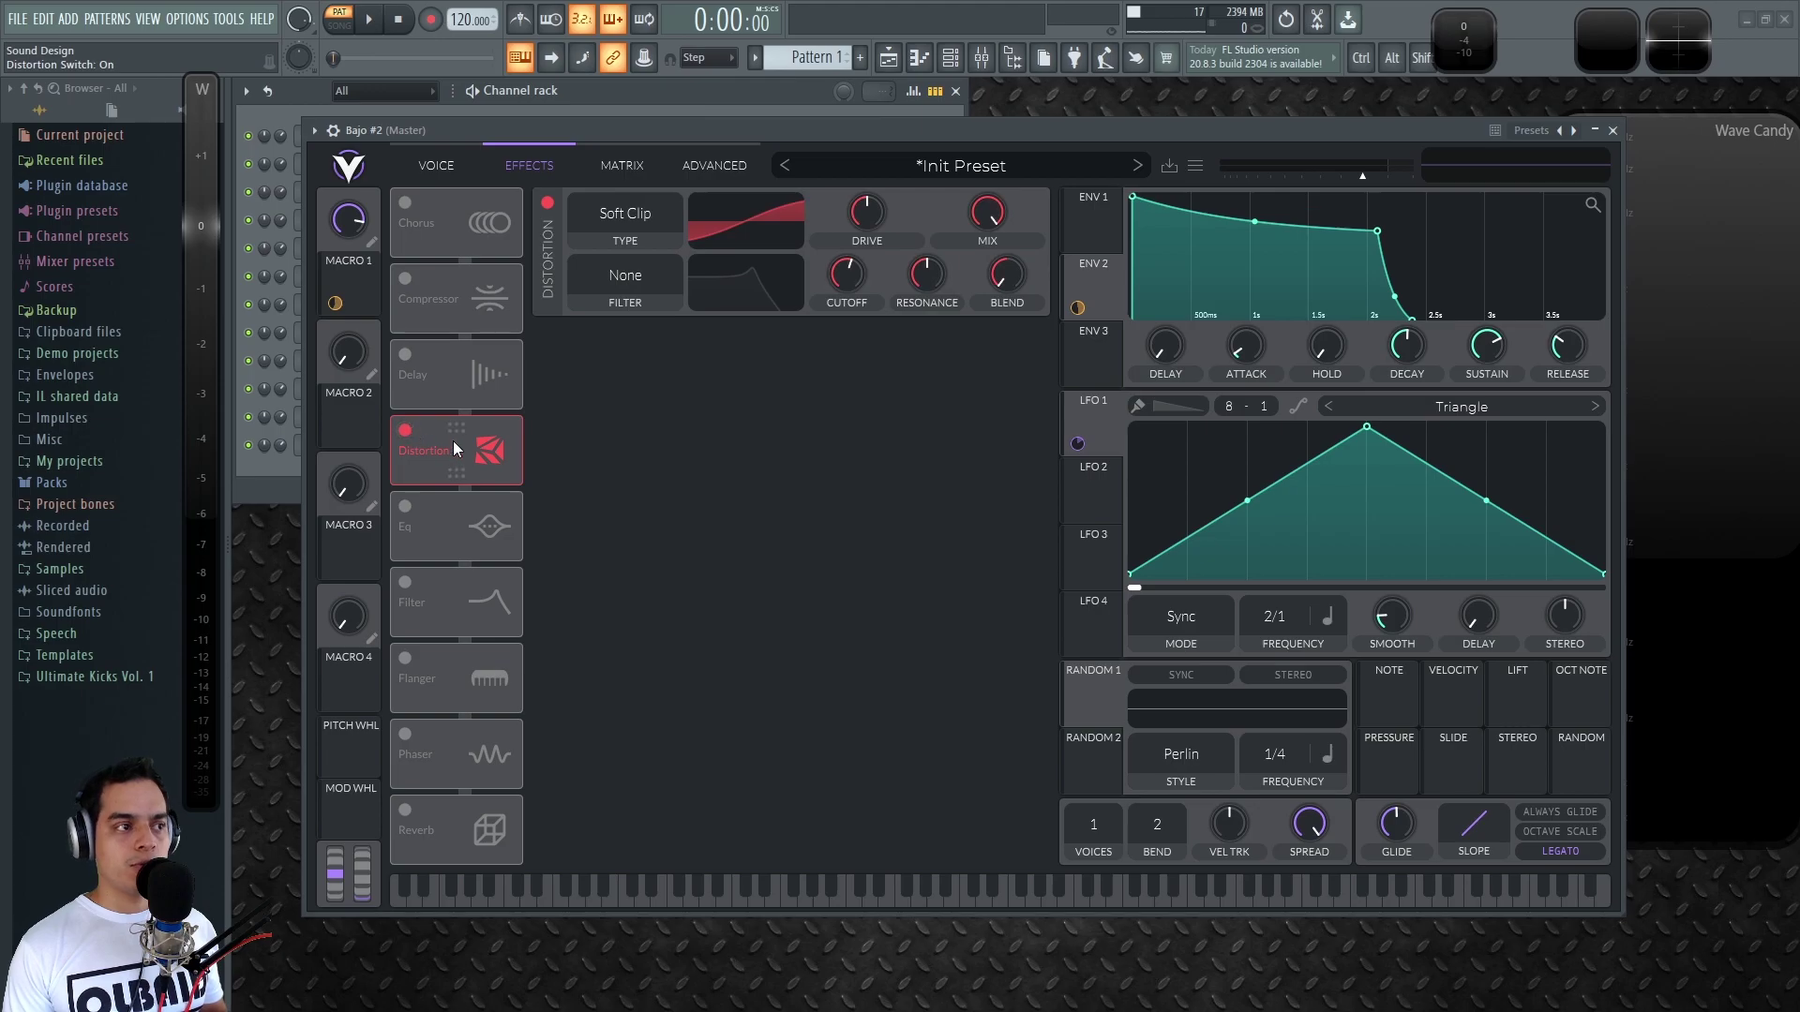
click(622, 221)
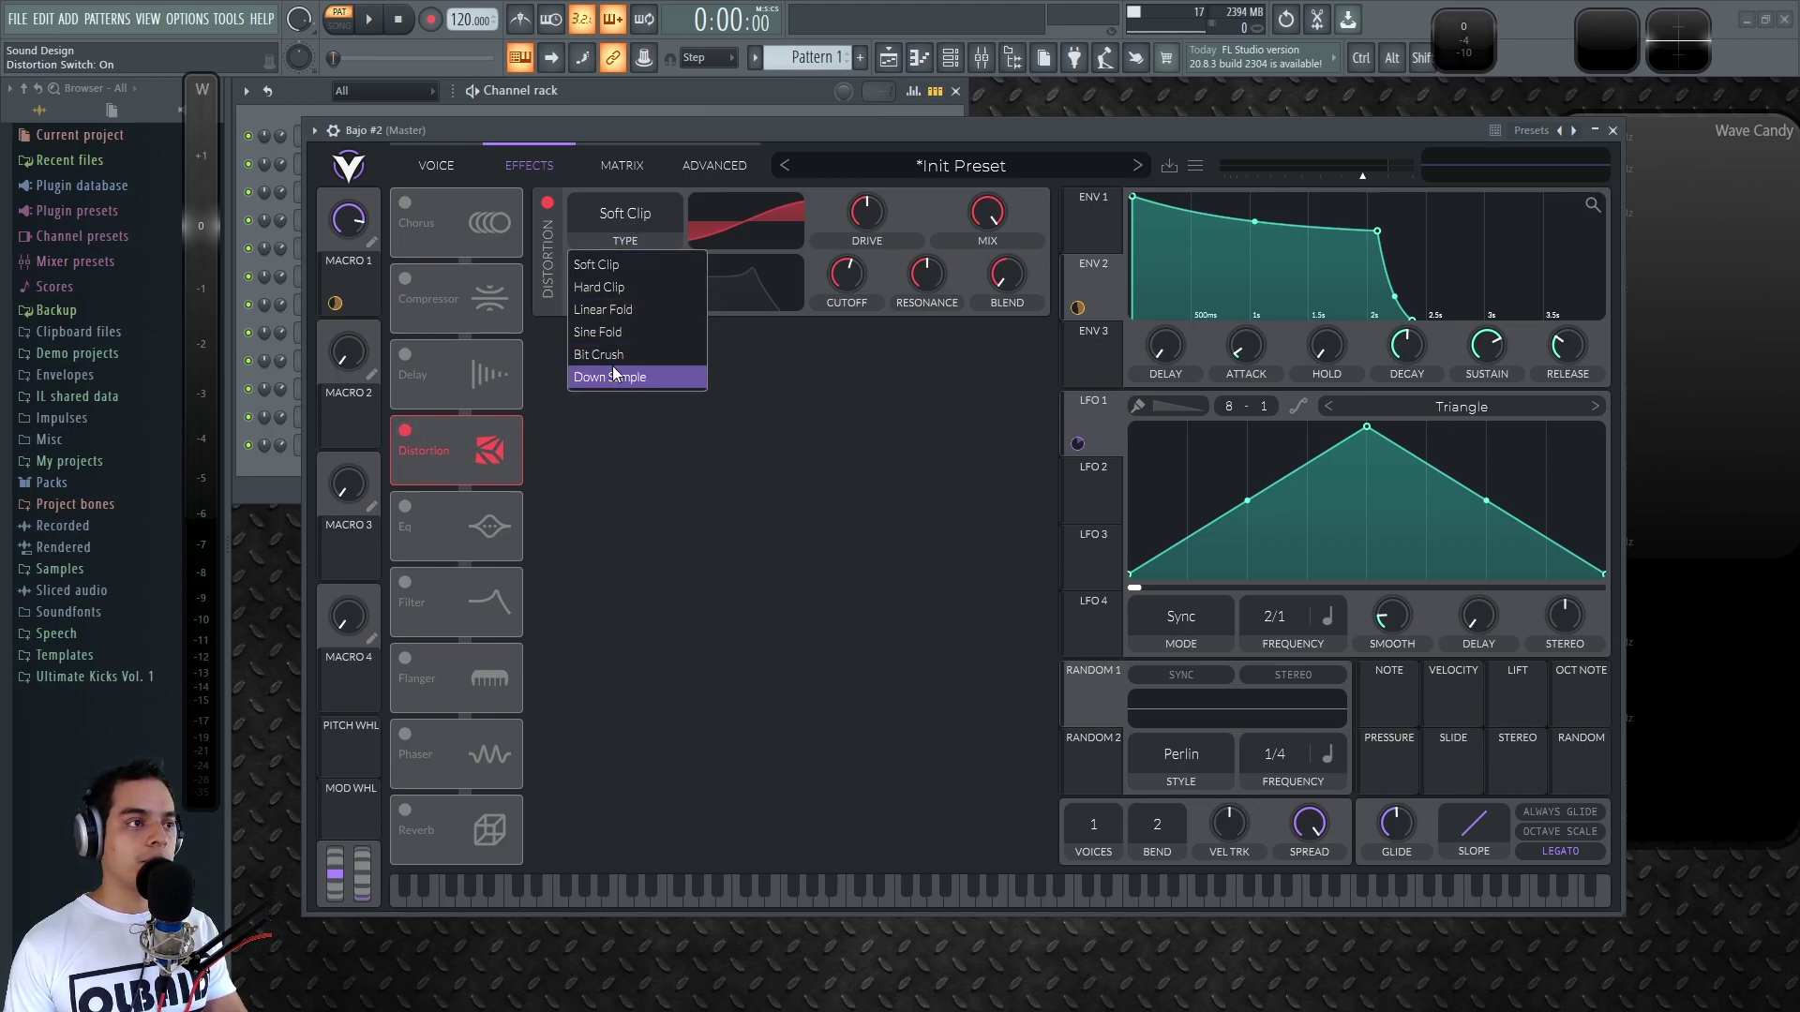
click(633, 307)
drag(868, 218, 886, 194)
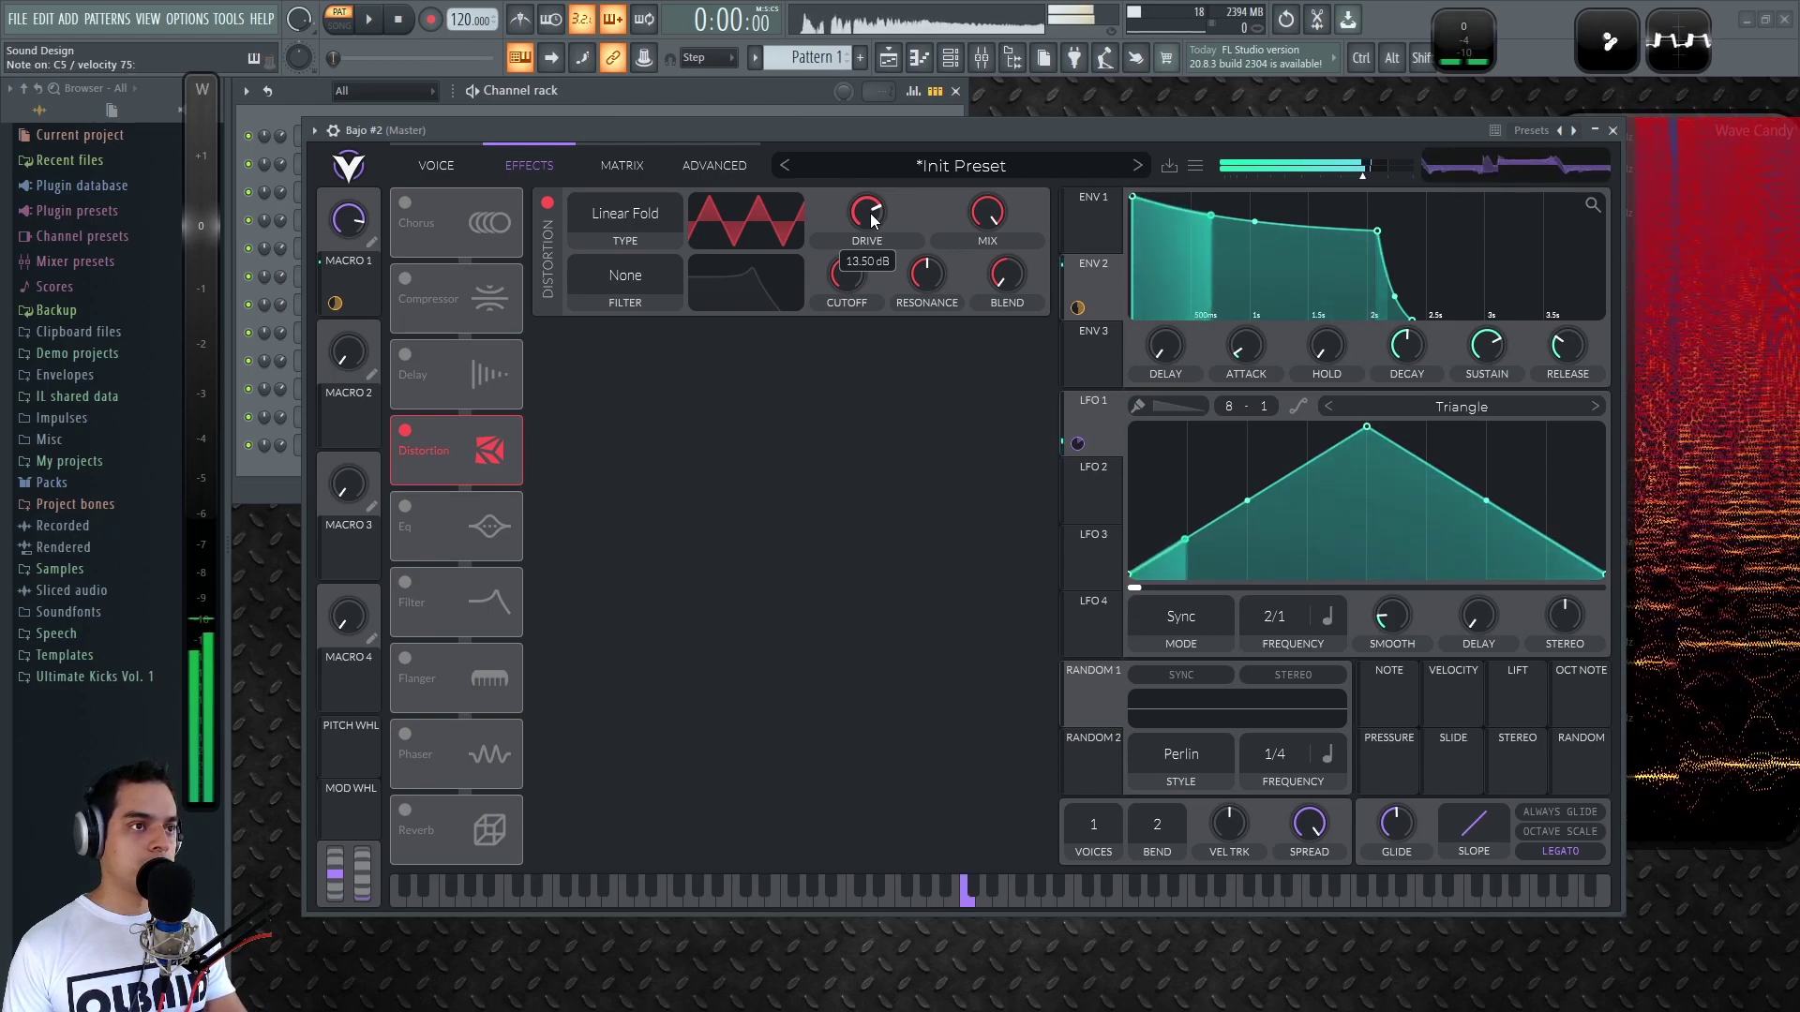
click(632, 216)
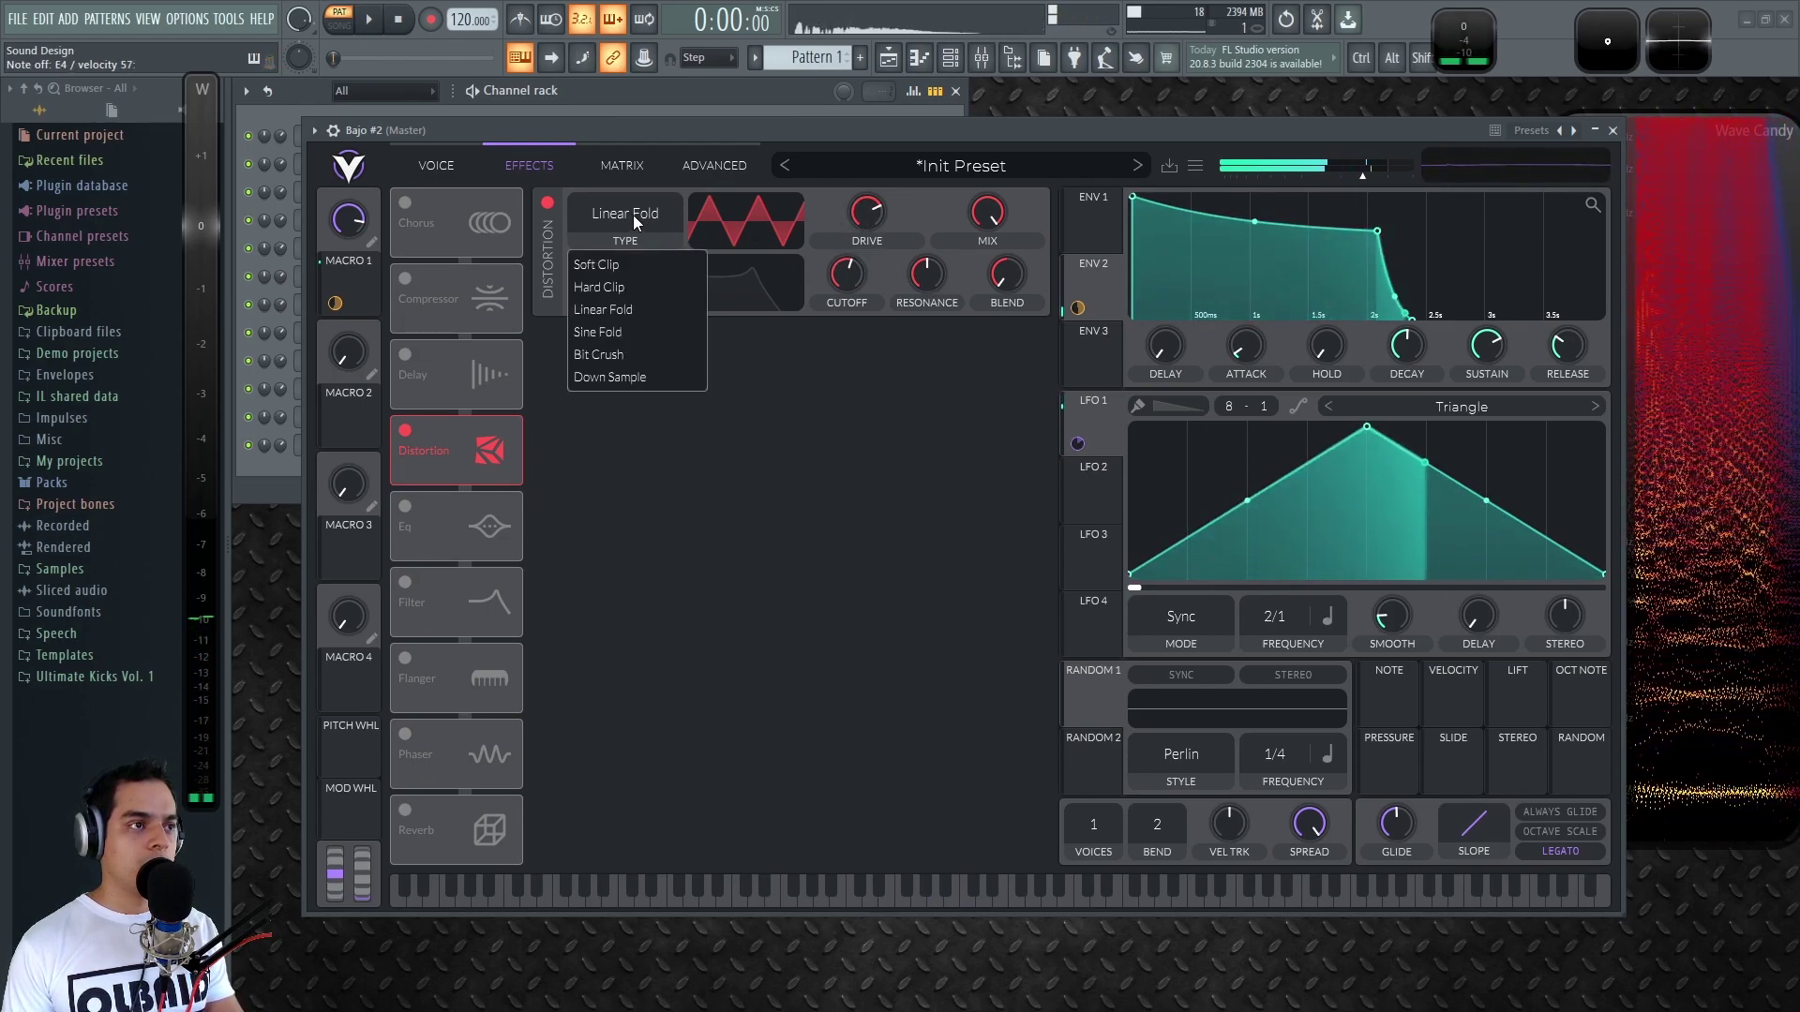
click(603, 261)
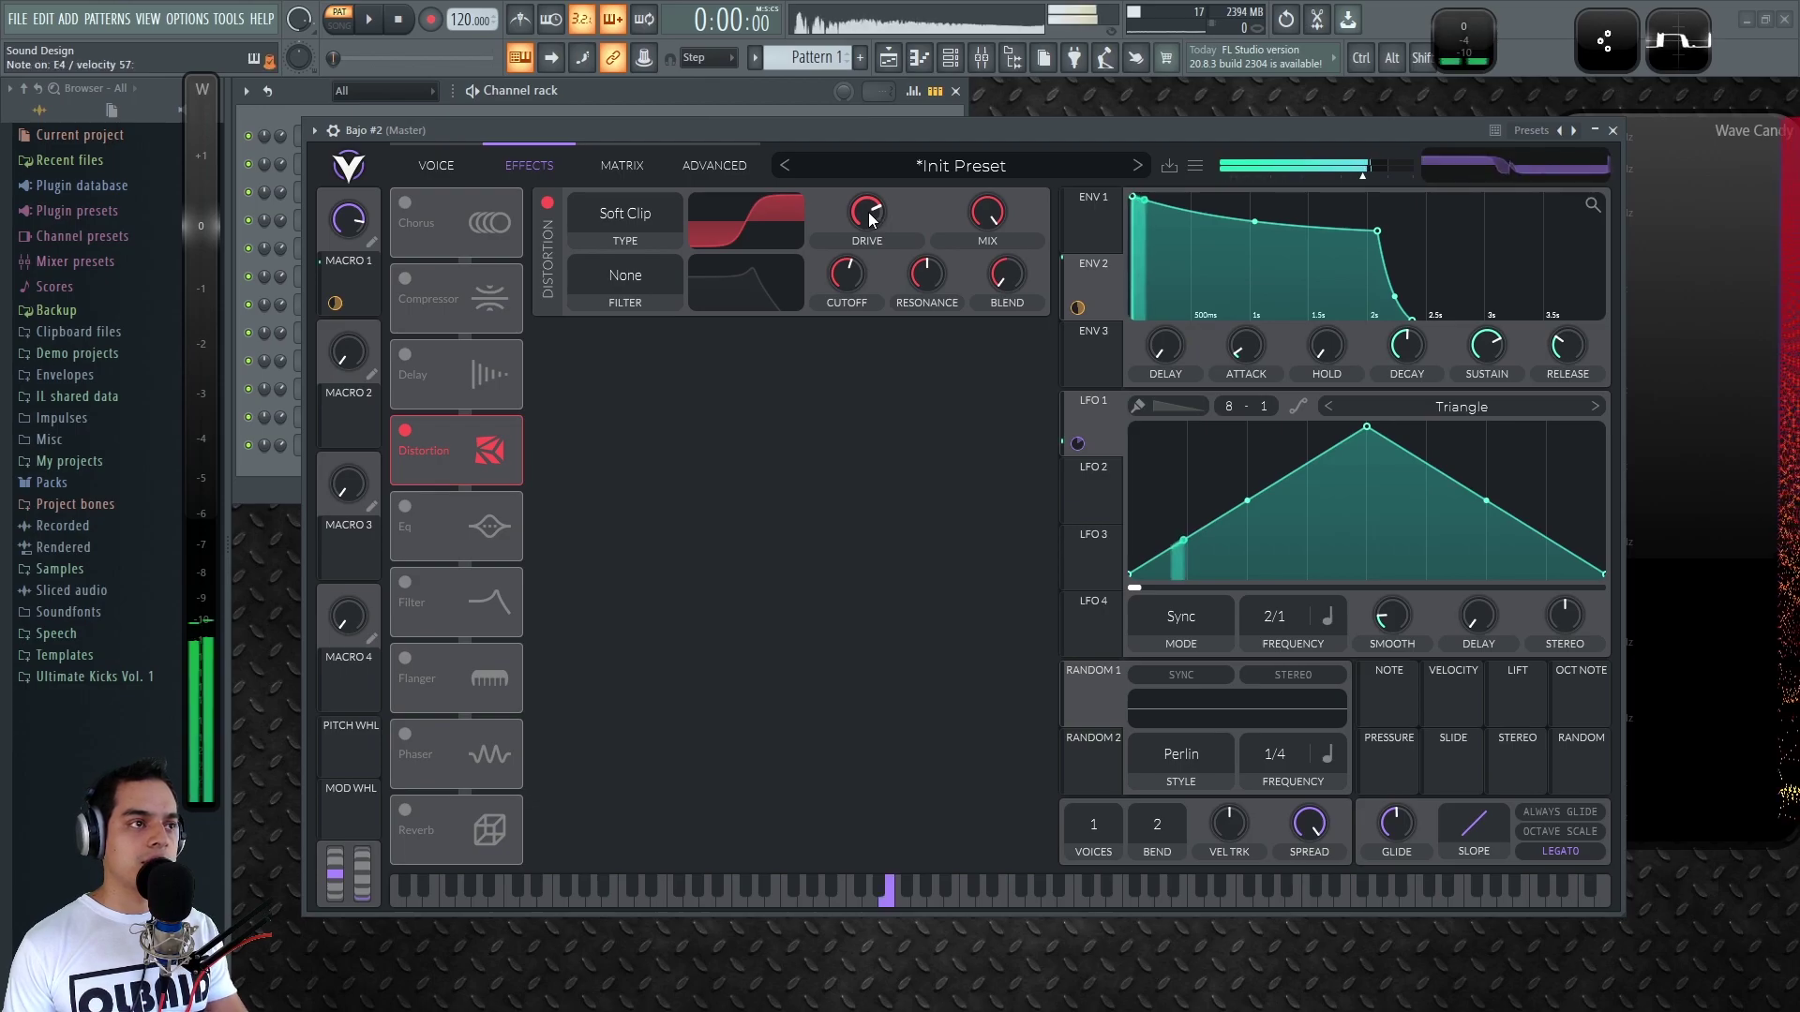
Set the distortion's filter to Post with 13% resonance and a higher cutoff
click(628, 277)
click(615, 370)
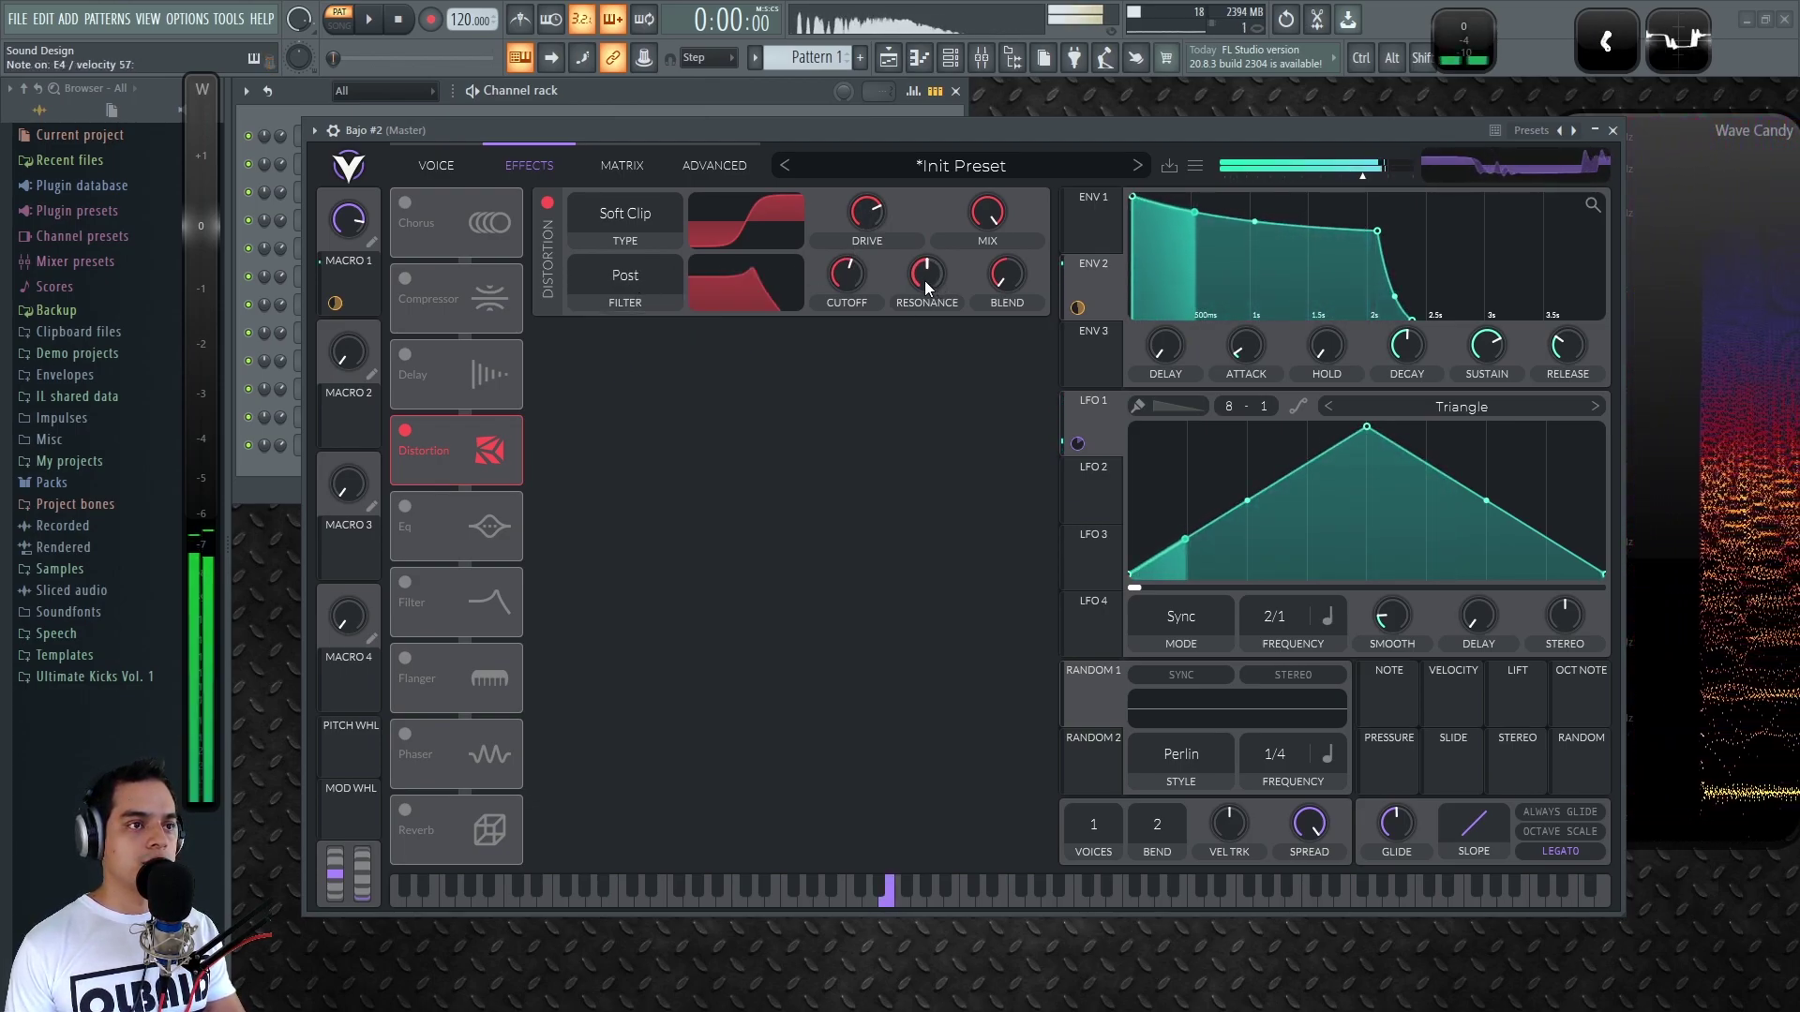
drag(923, 304, 905, 363)
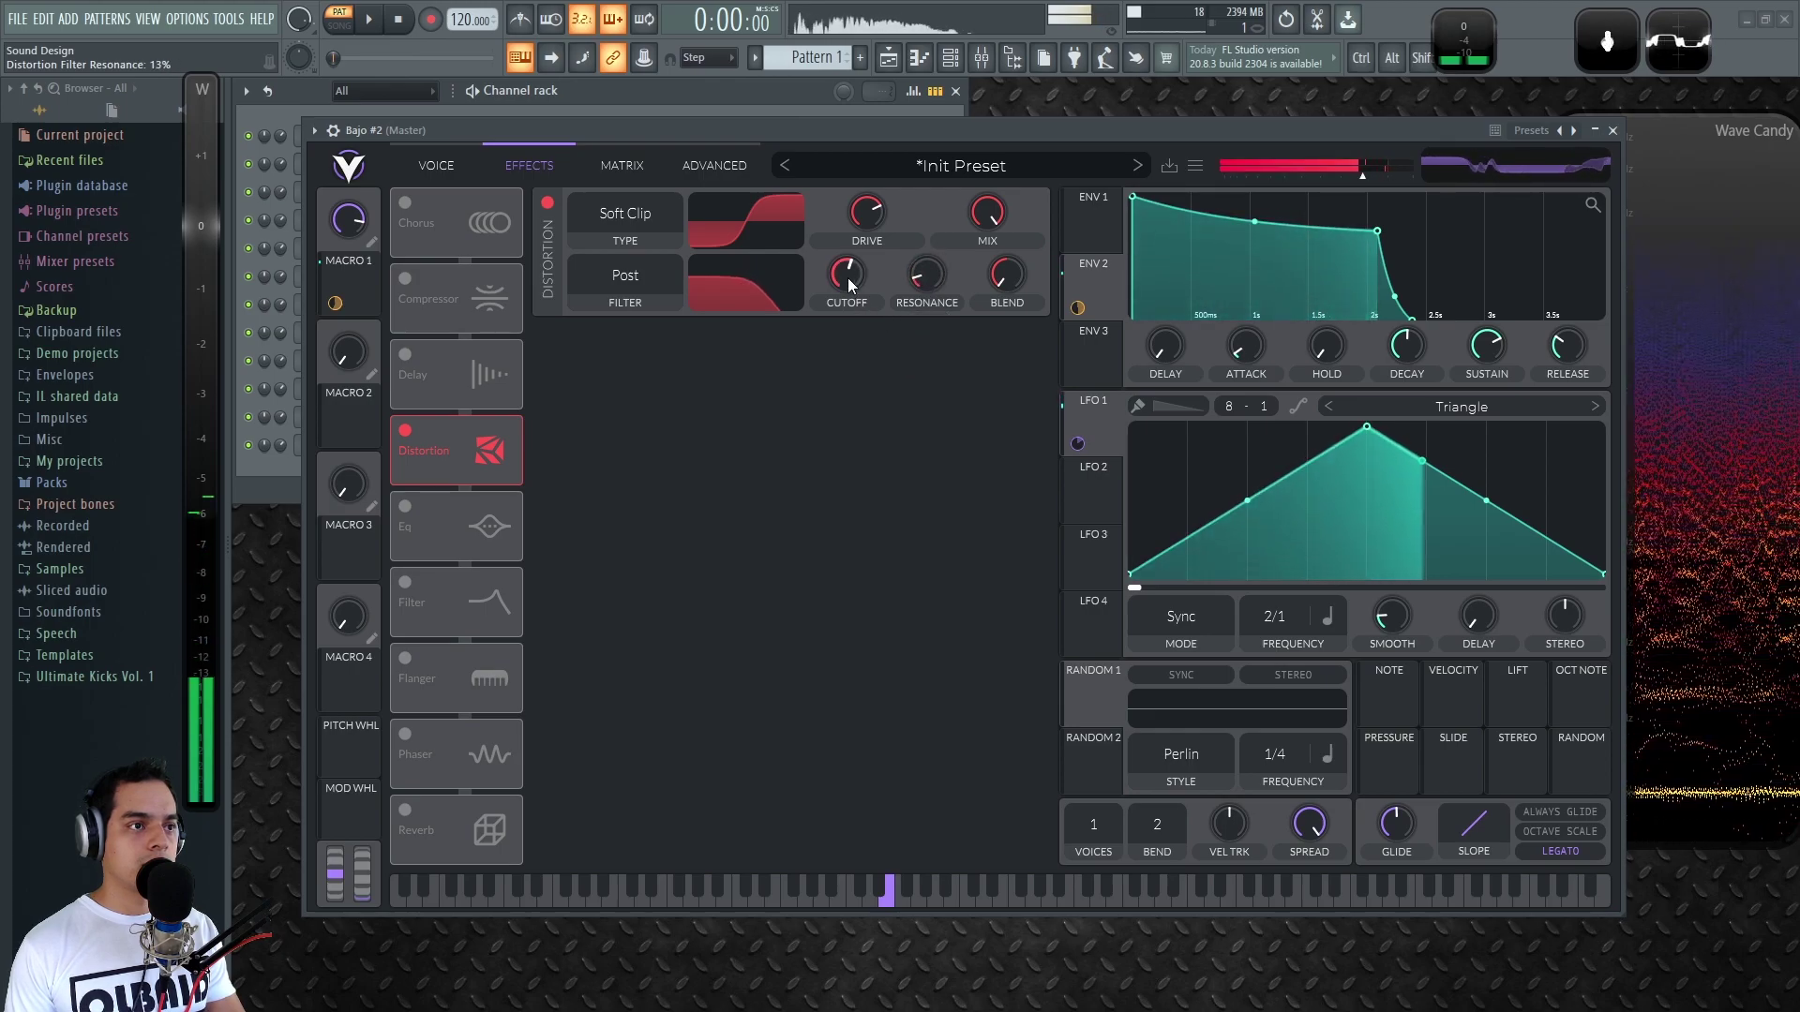
drag(847, 274, 864, 239)
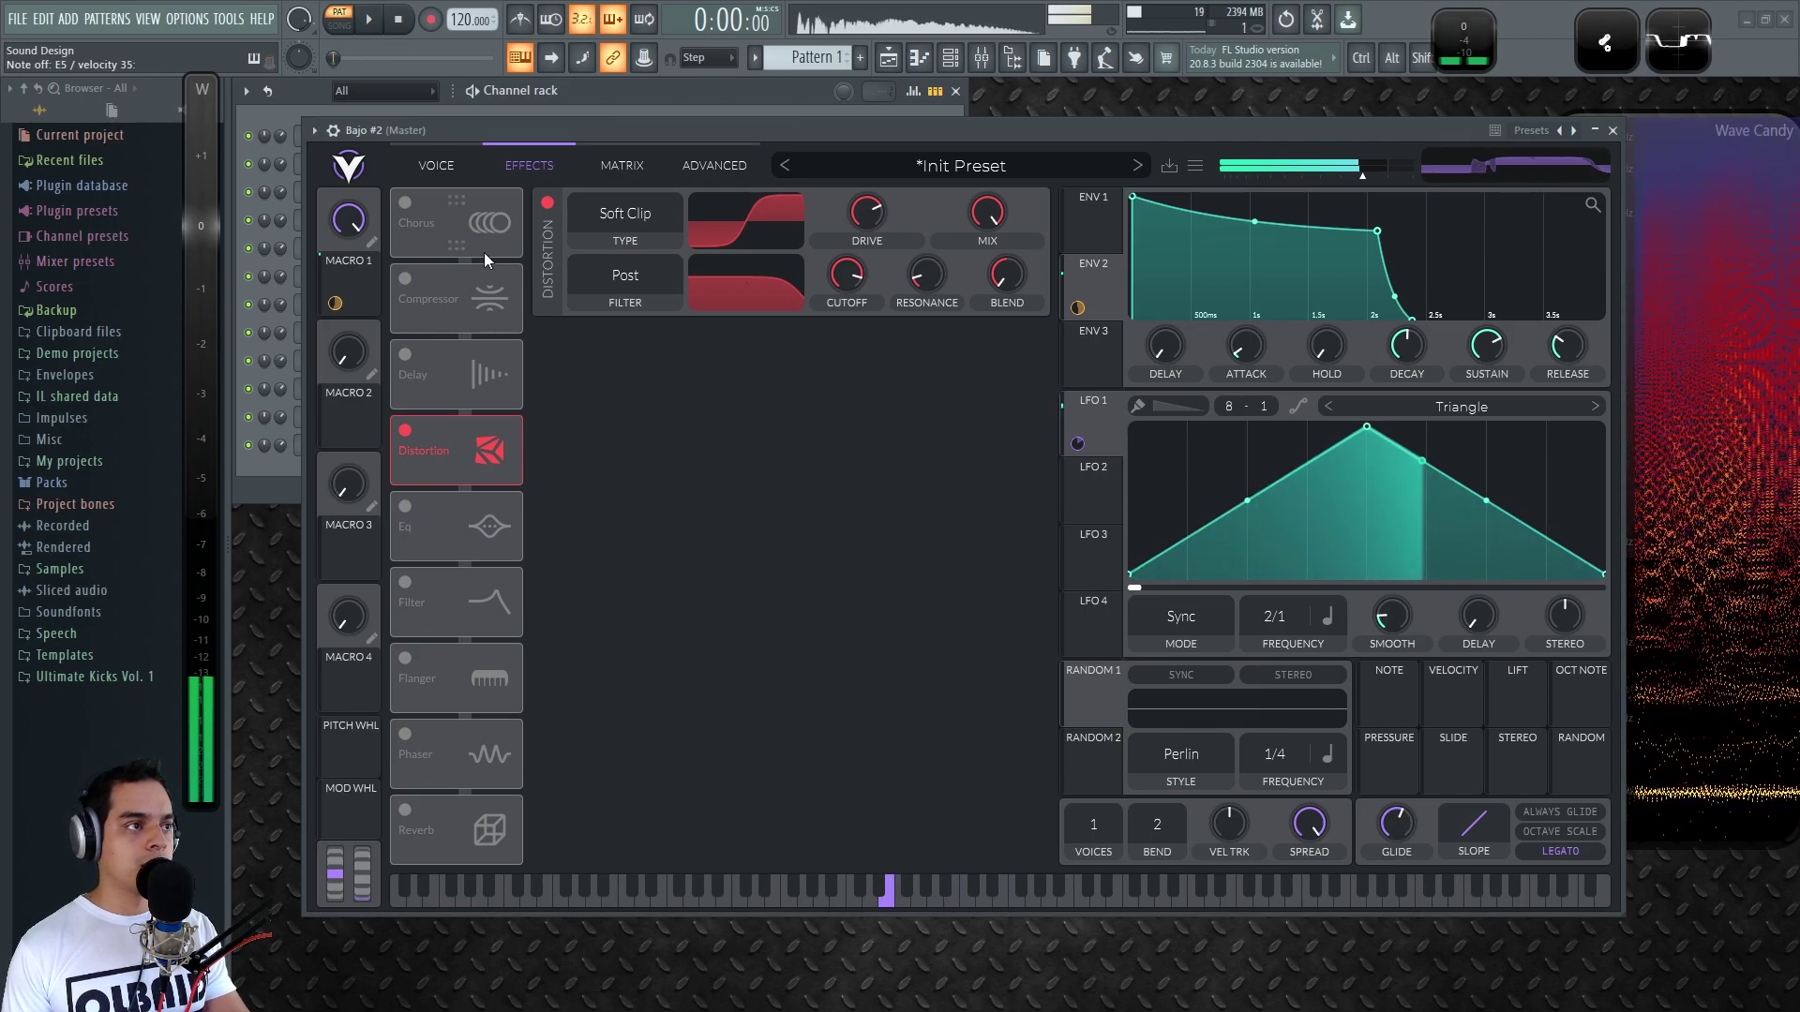
Turn on Chorus with 12 voices, reduced mix and spread, and its filter cutting the low frequencies
click(405, 203)
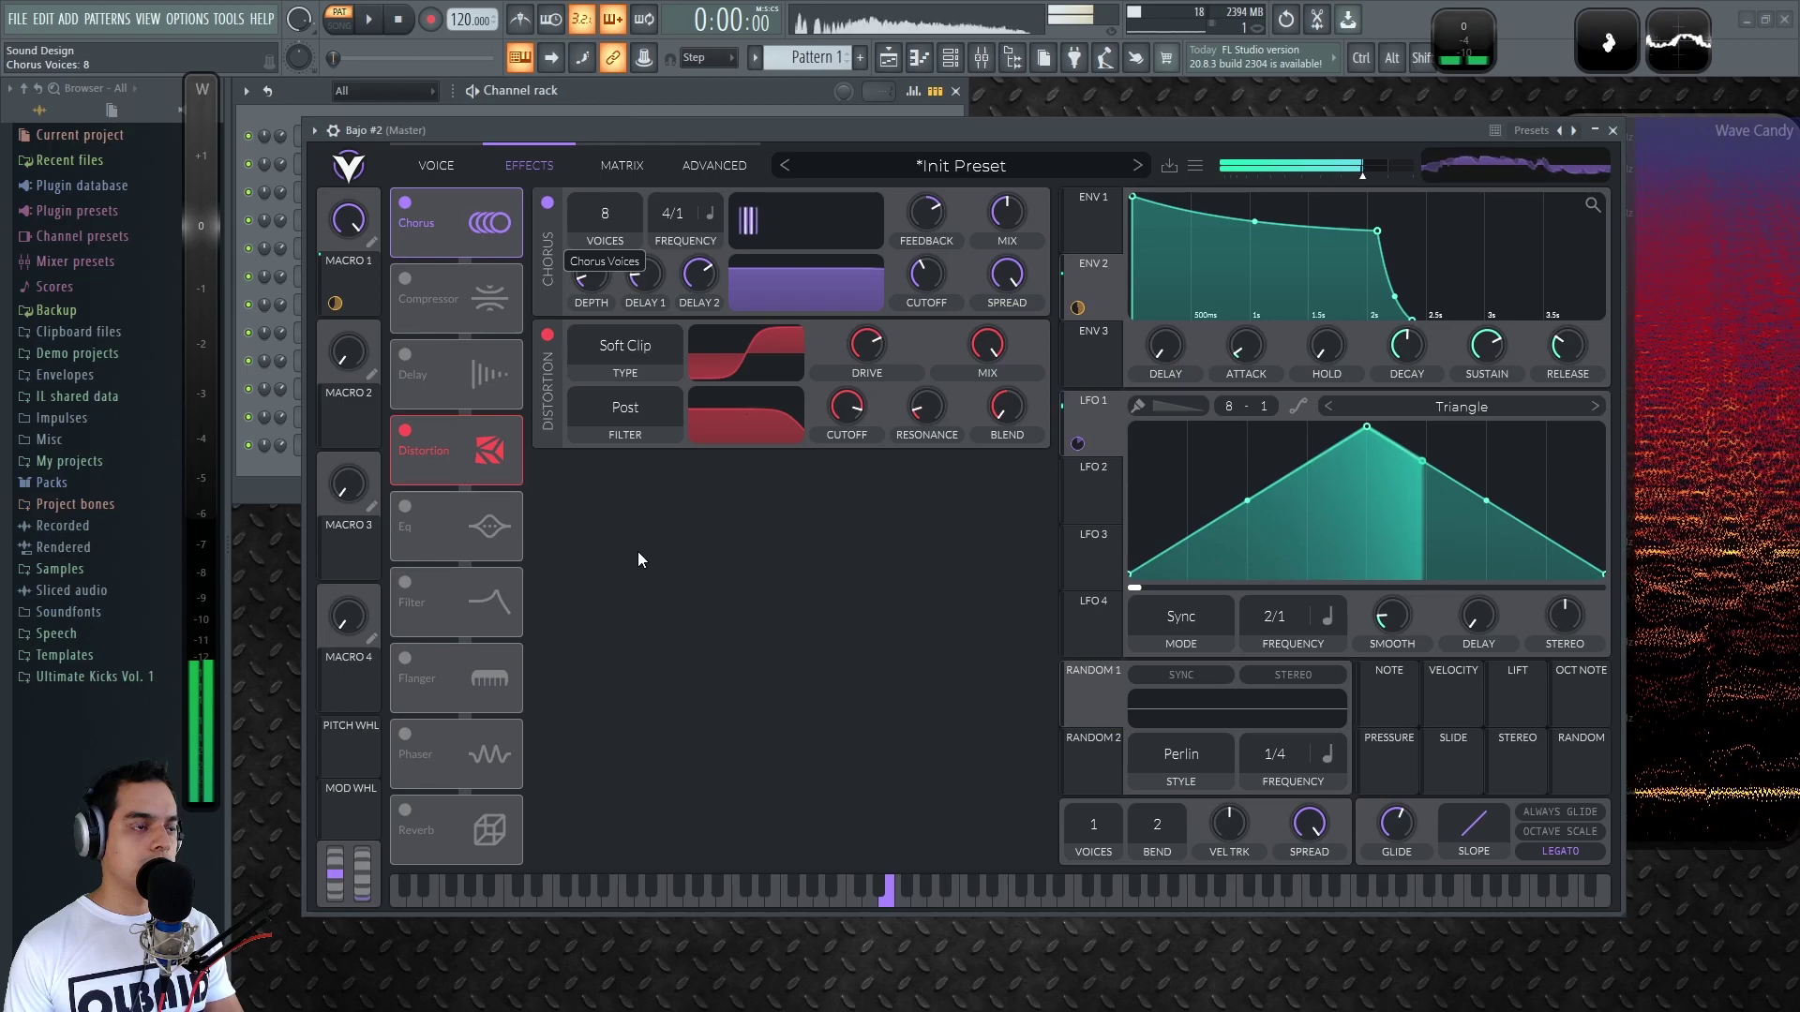
drag(1009, 210, 1006, 272)
drag(816, 281, 780, 311)
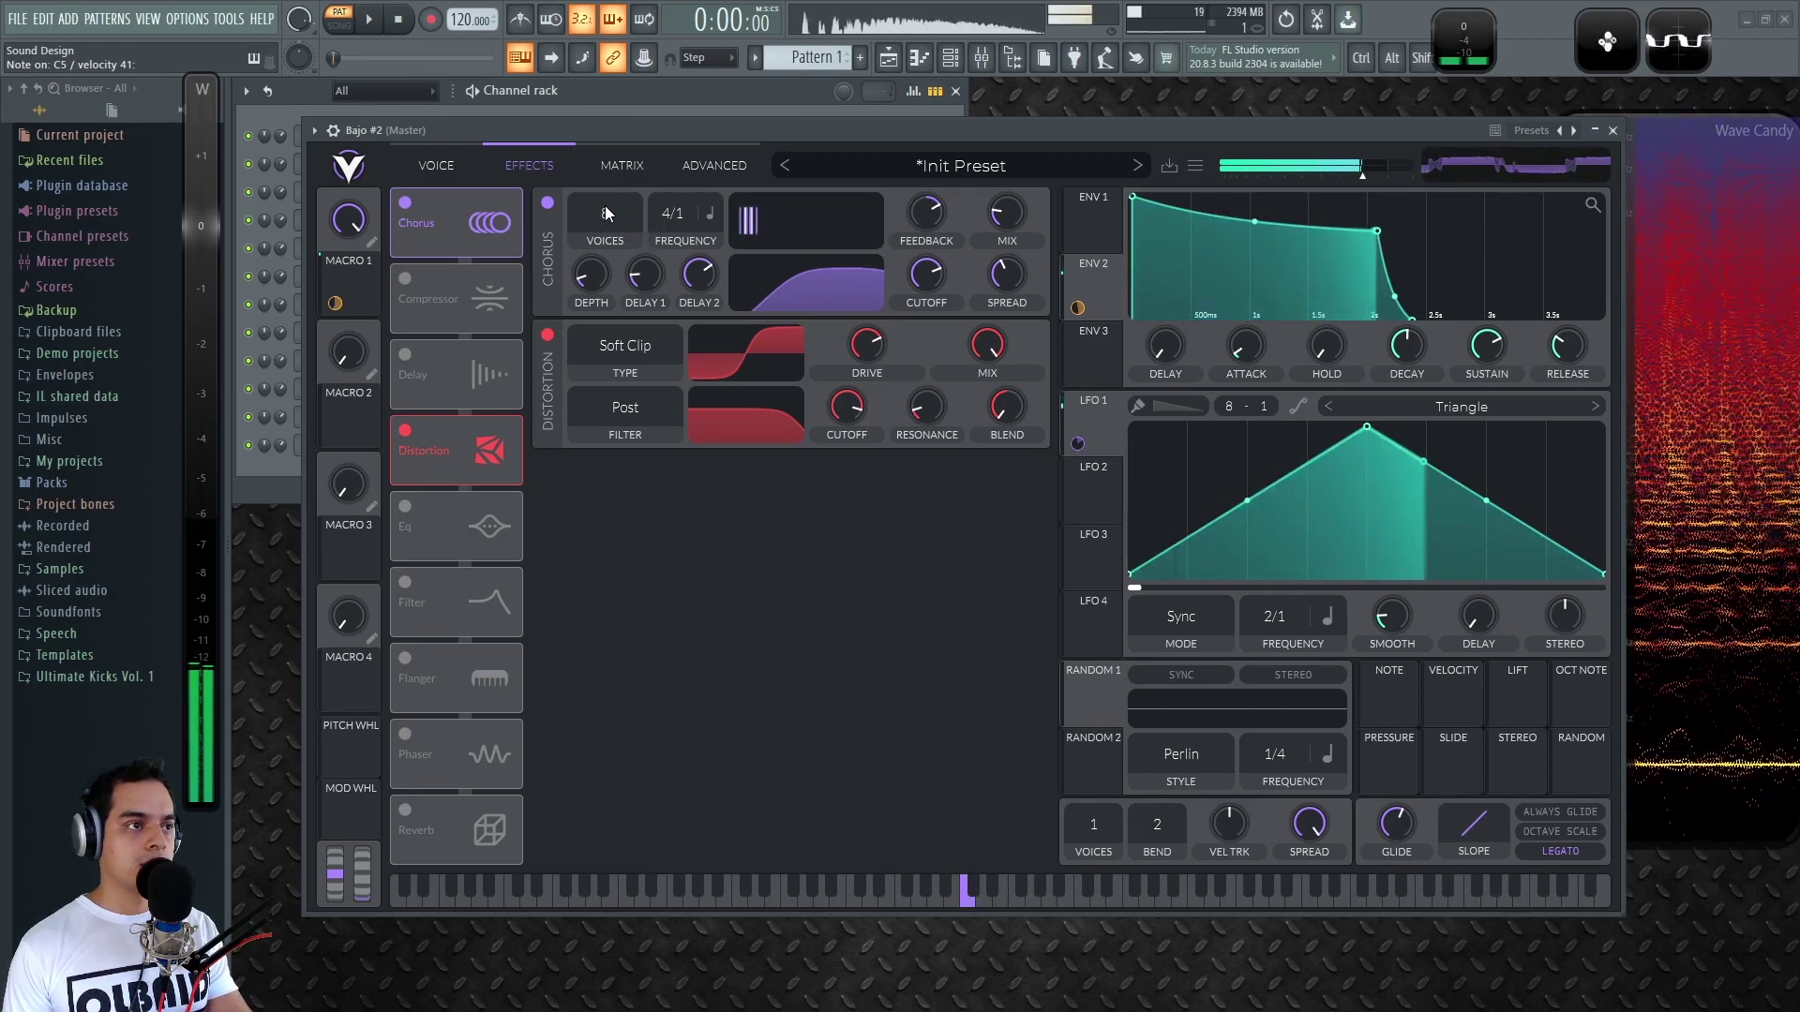
drag(614, 186, 640, 156)
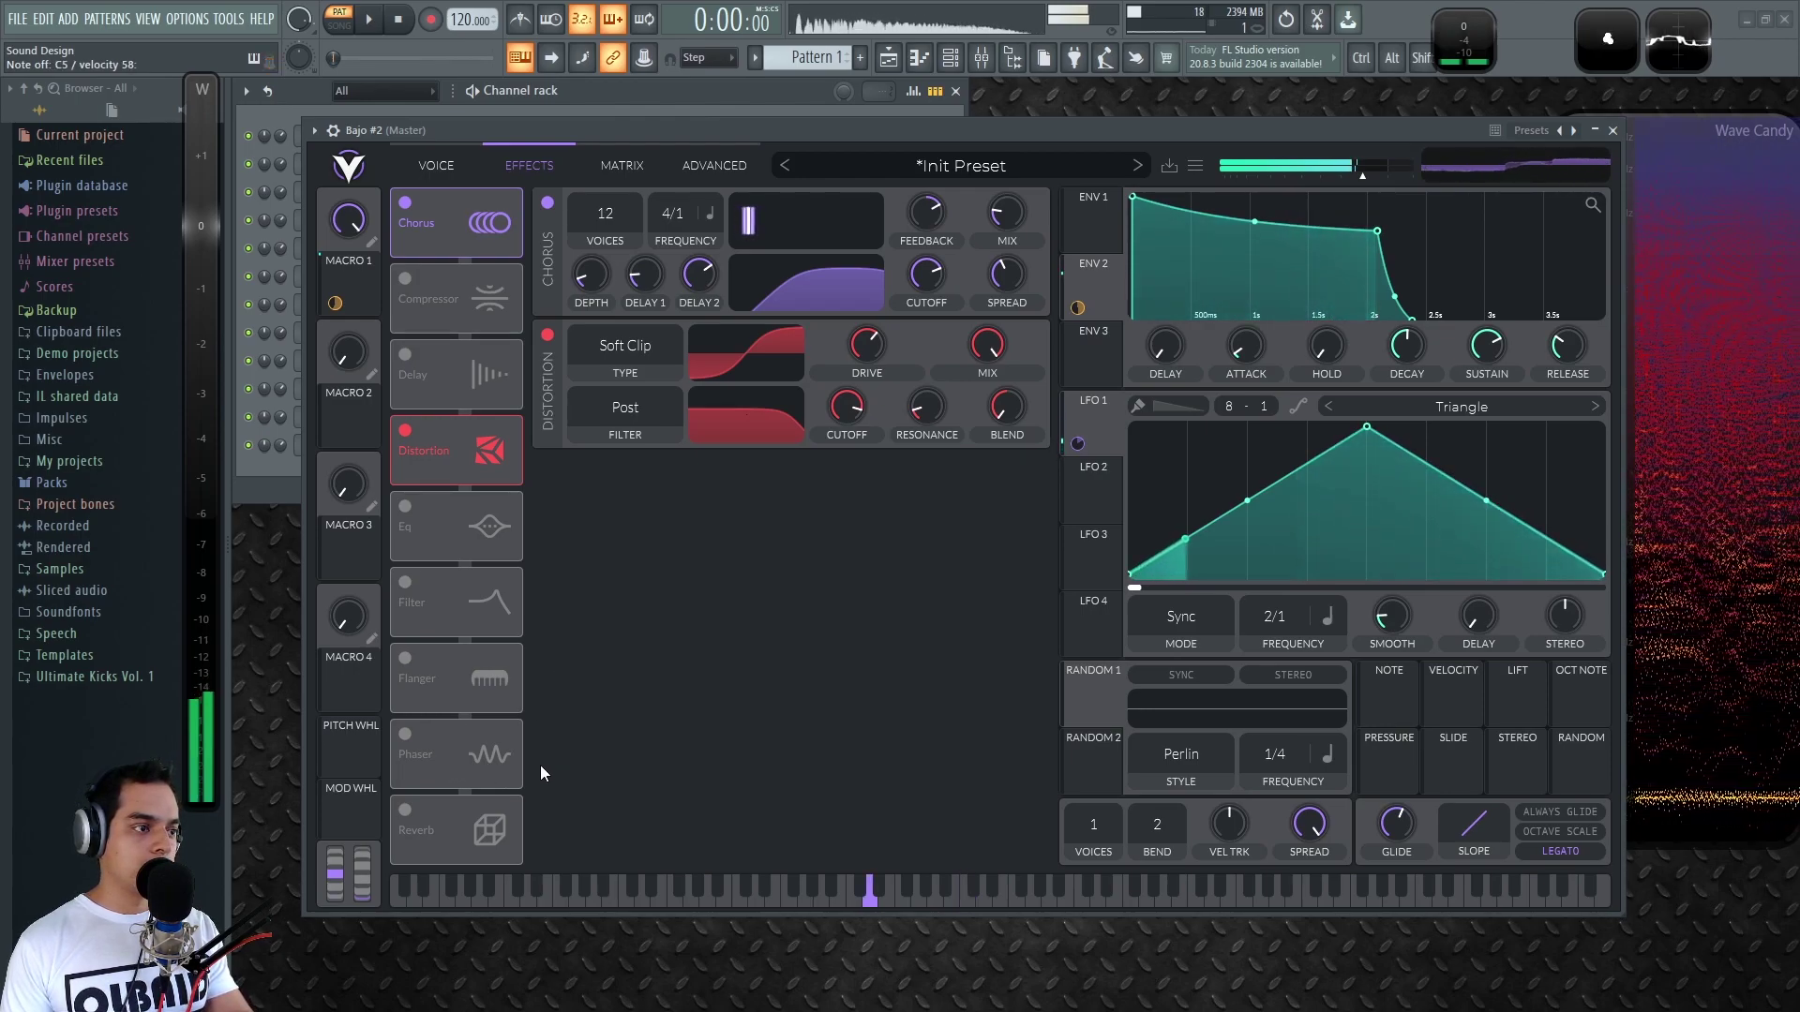
Turn on Reverb and cut its low shelf to about -6 dB with a raised shelf cutoff
click(404, 809)
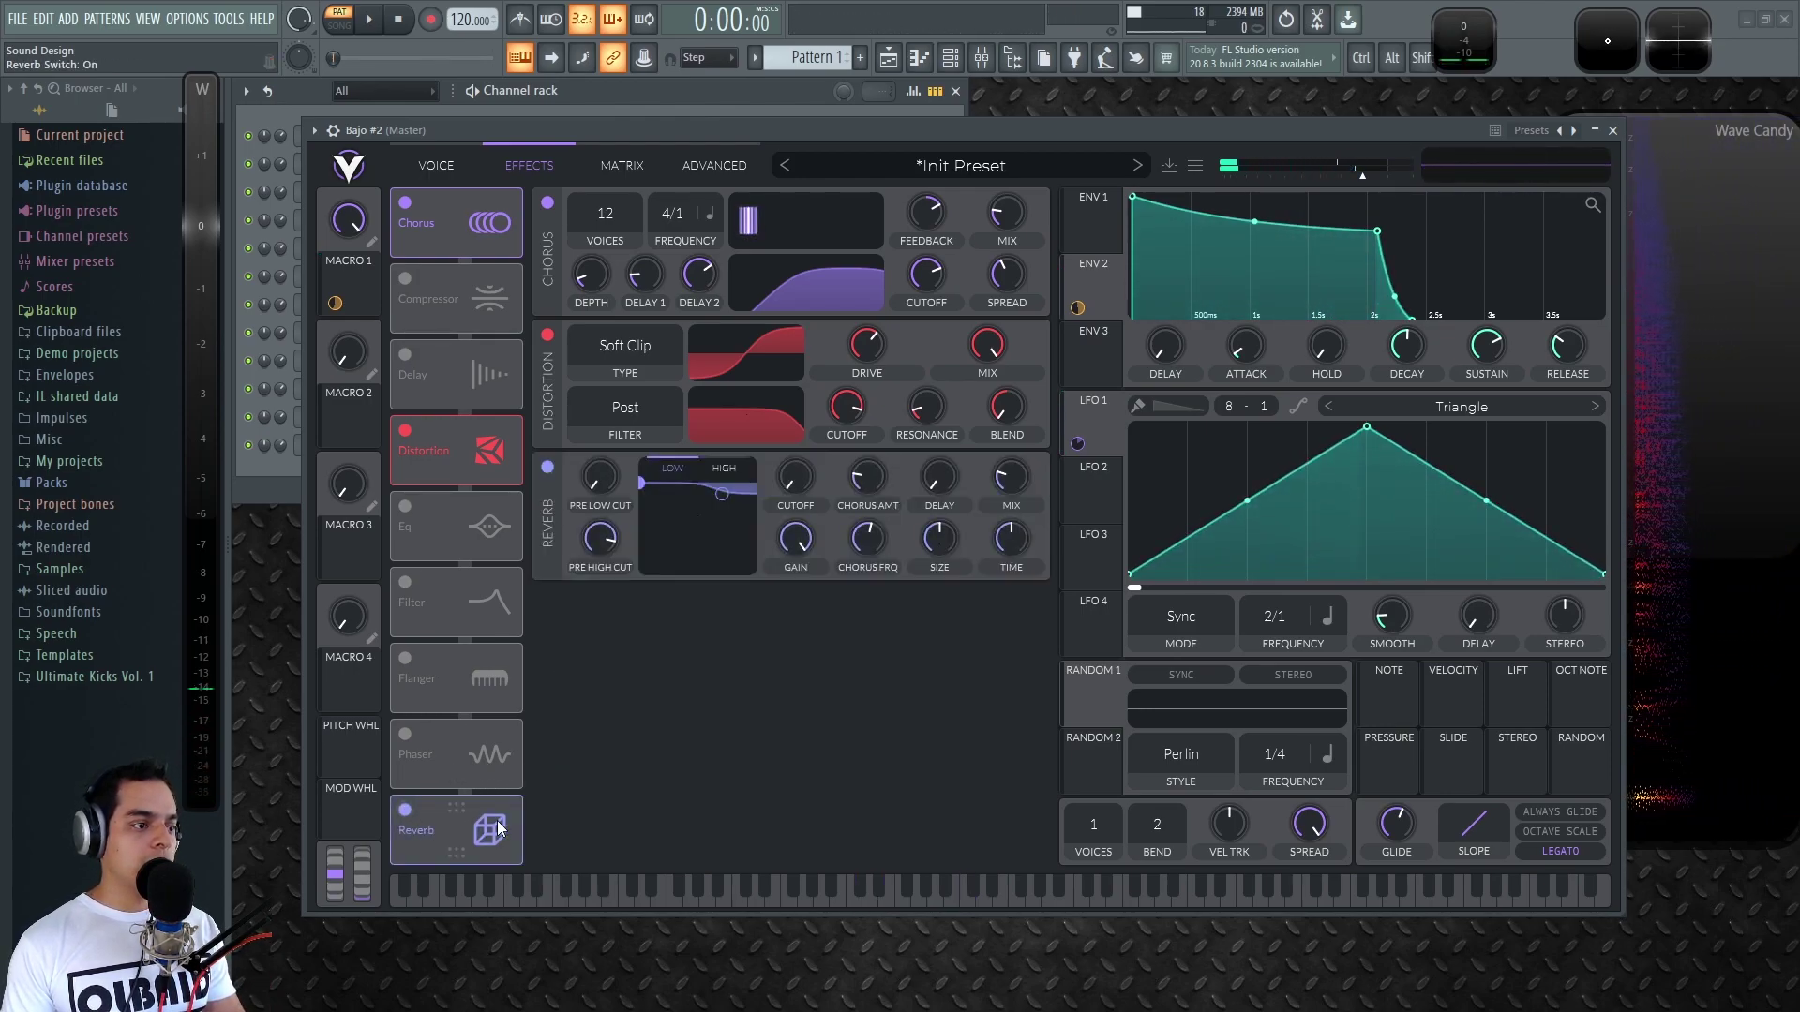
drag(645, 480, 660, 555)
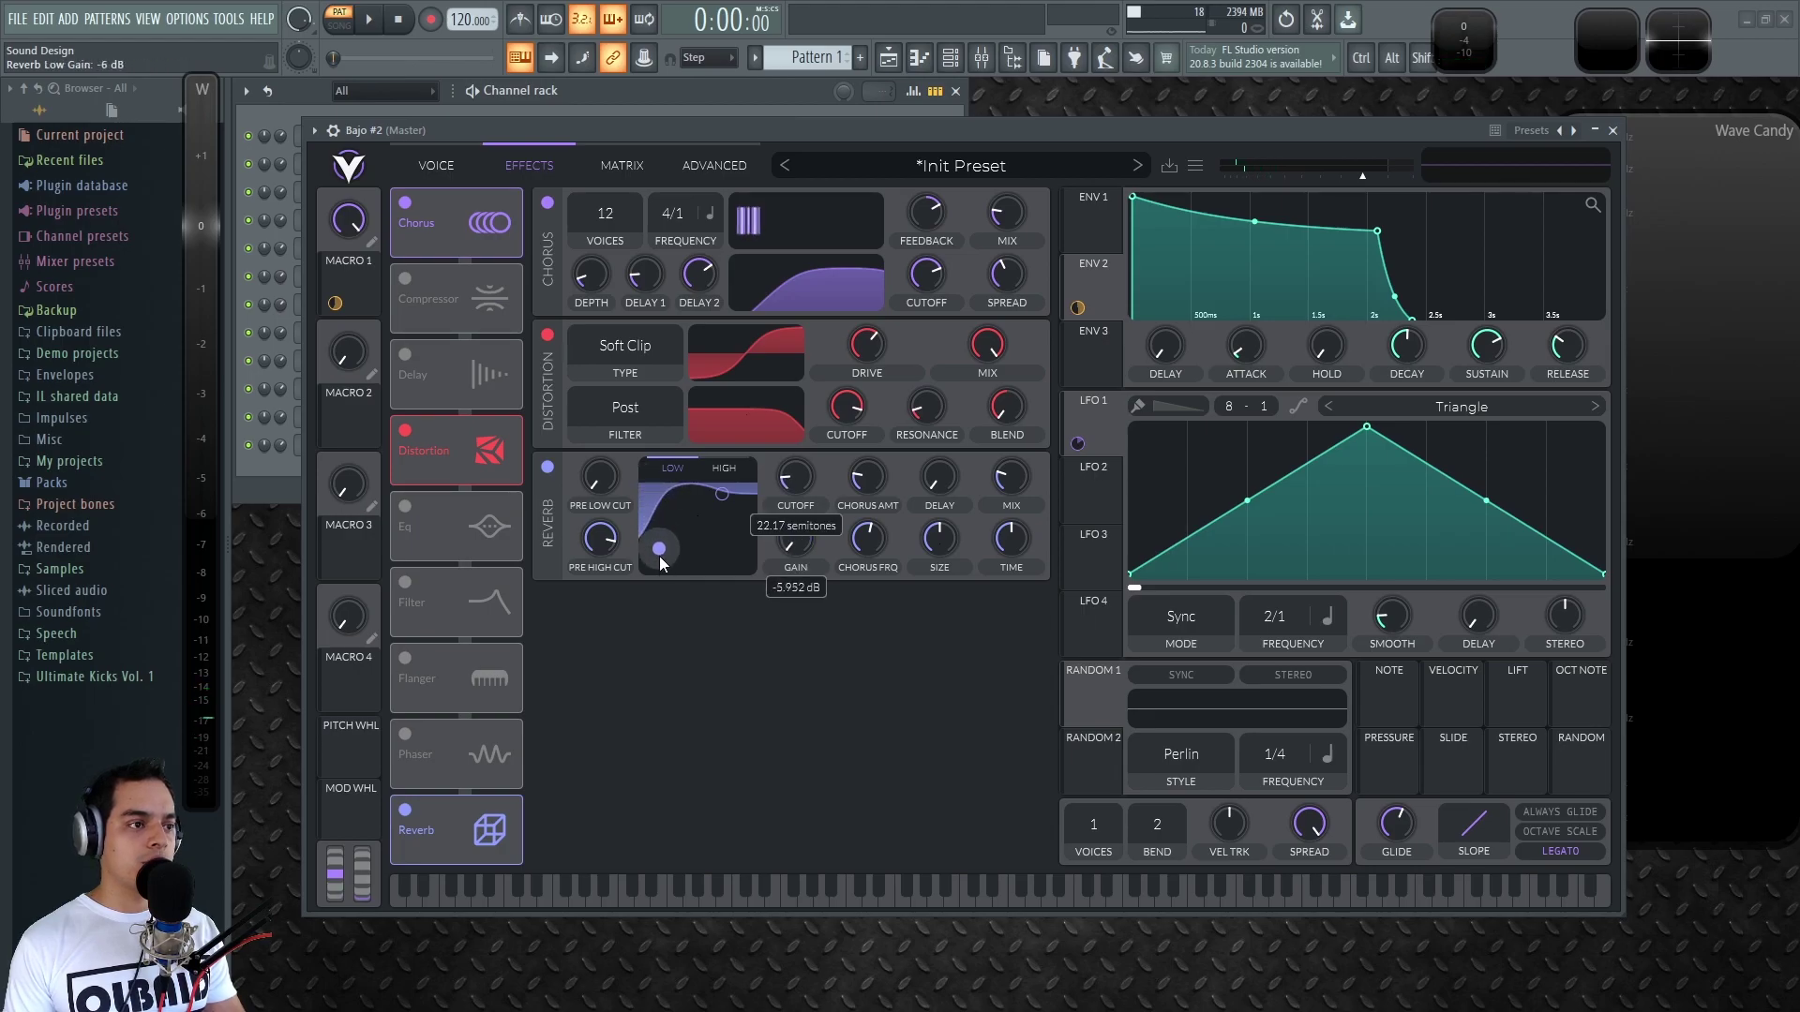
drag(685, 623, 698, 624)
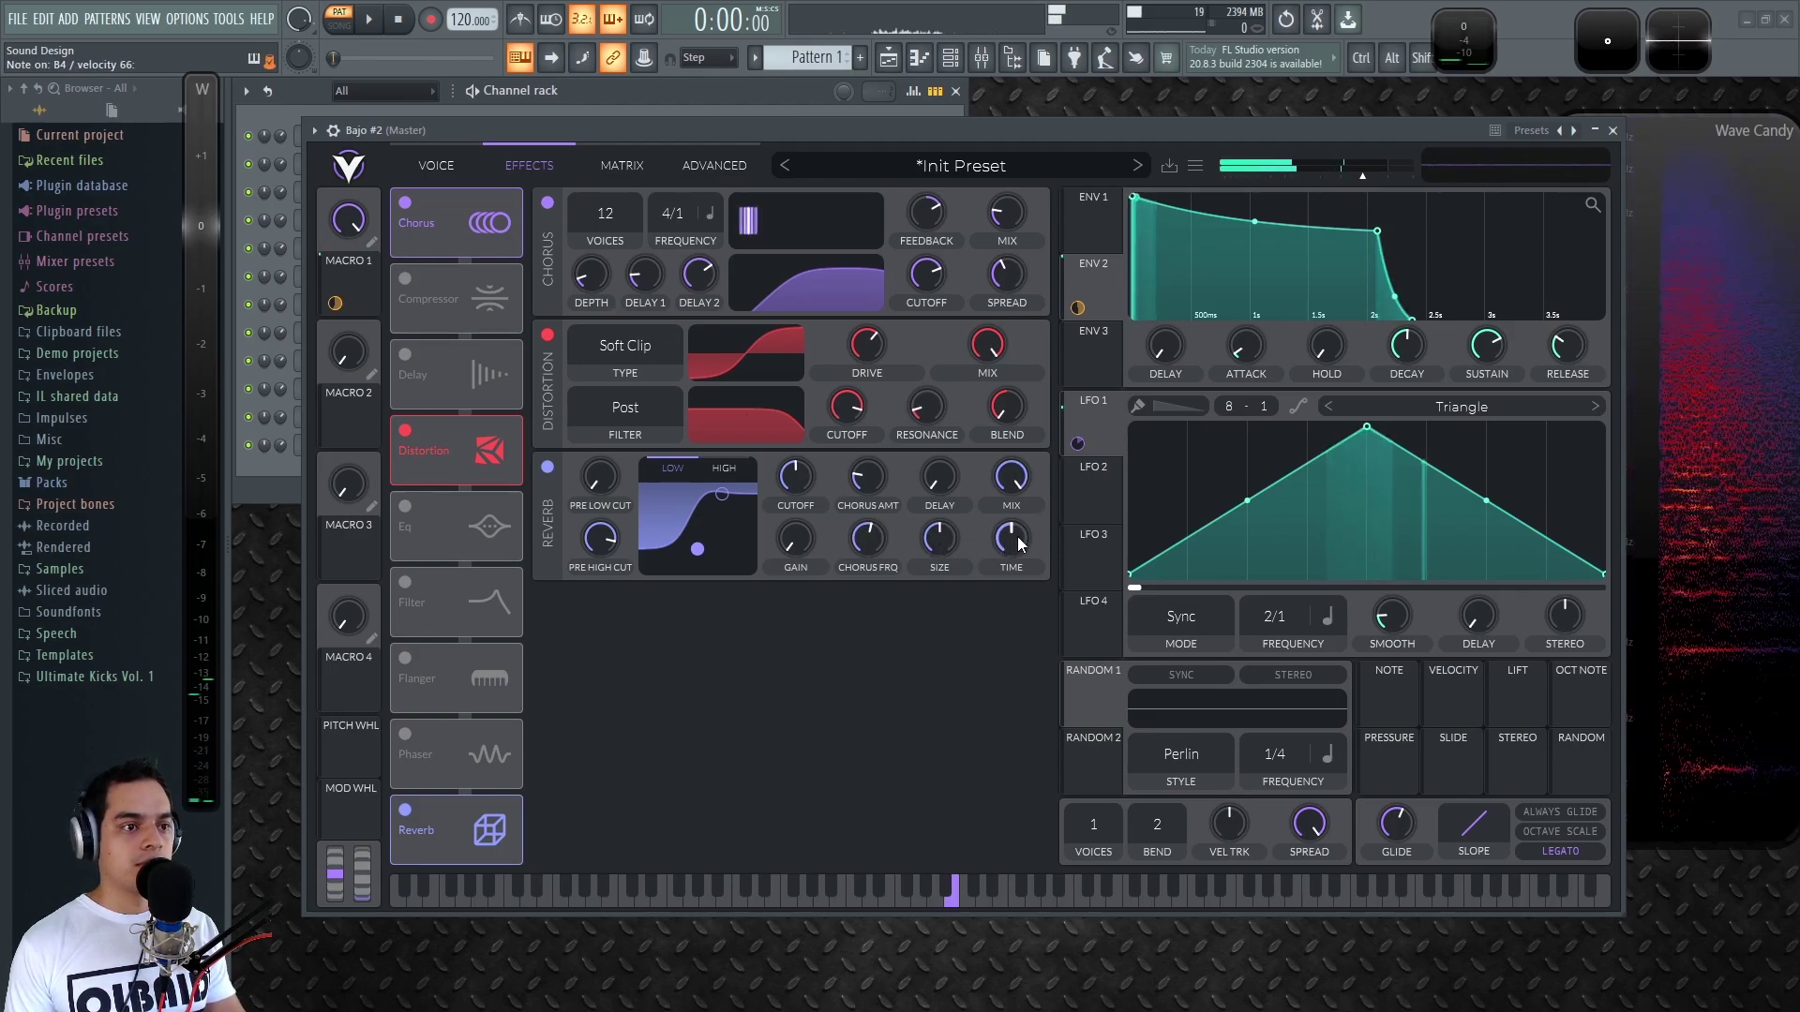
Give the reverb a longer time, 100% size, minimal chorus amount and frequency, about 30% mix and a flat high shelf
drag(1014, 538, 1021, 535)
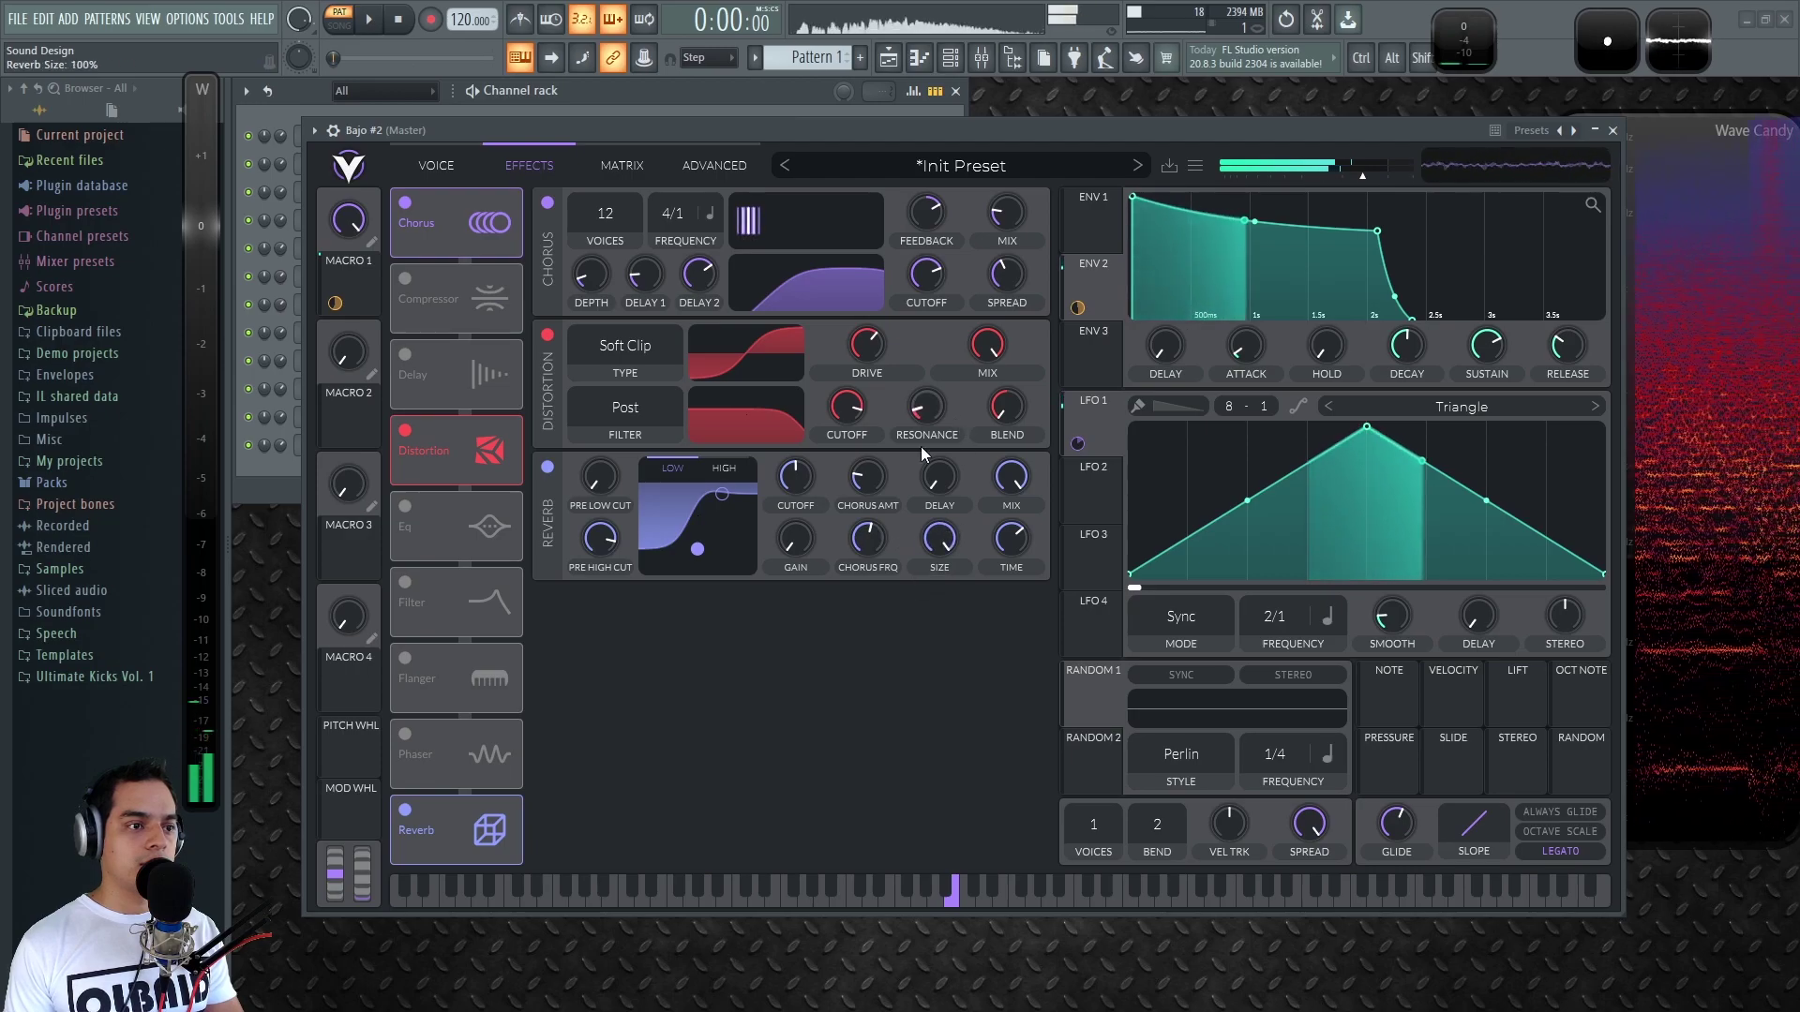
drag(885, 514, 881, 598)
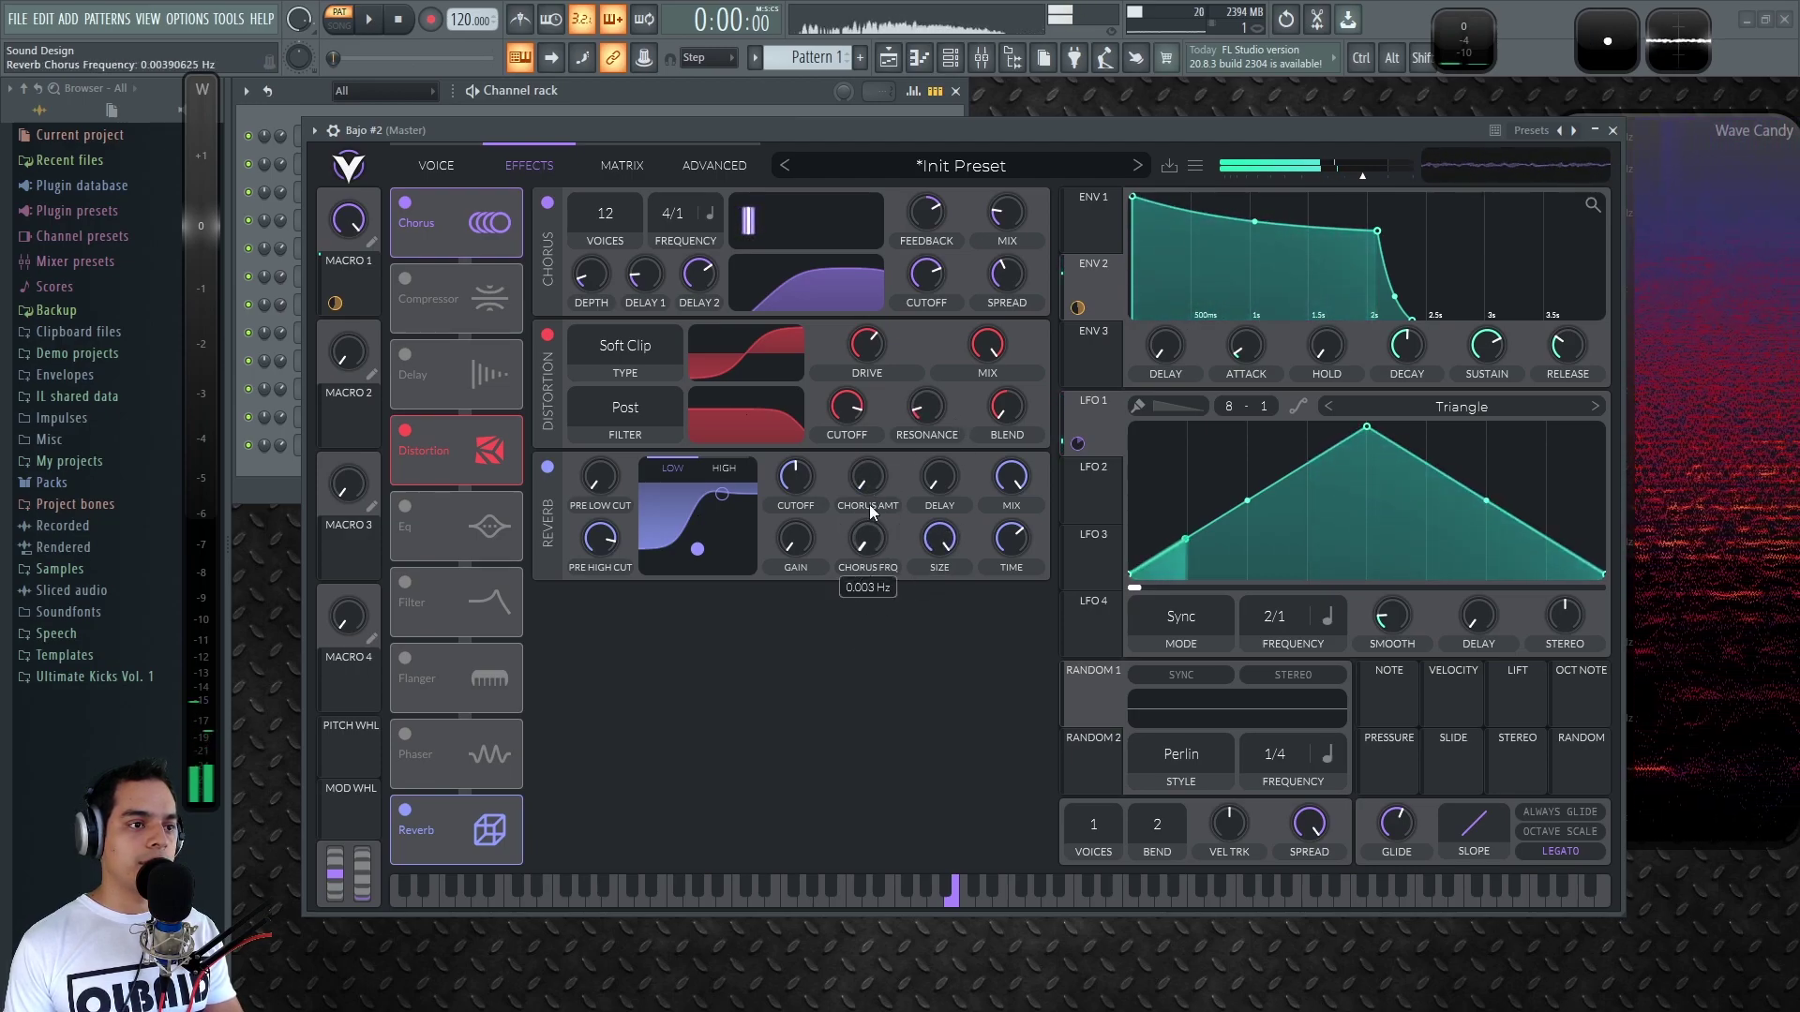
drag(1011, 478, 998, 606)
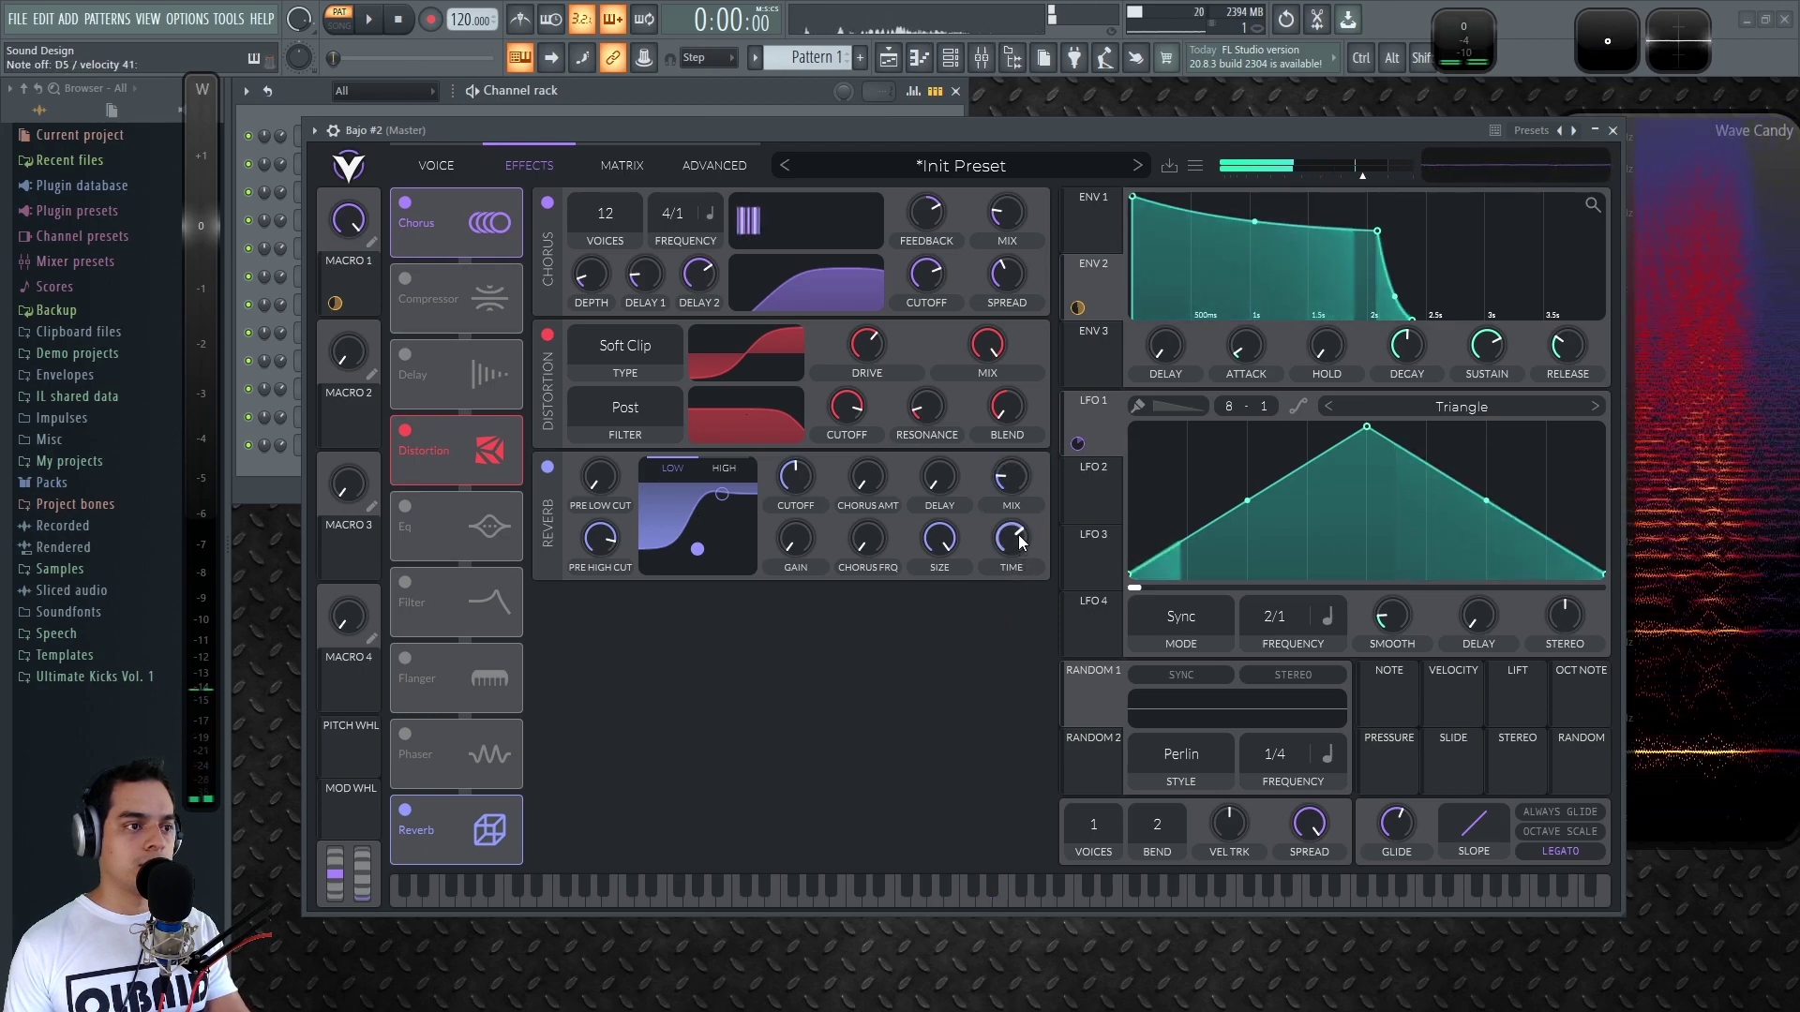
drag(1012, 506, 1015, 486)
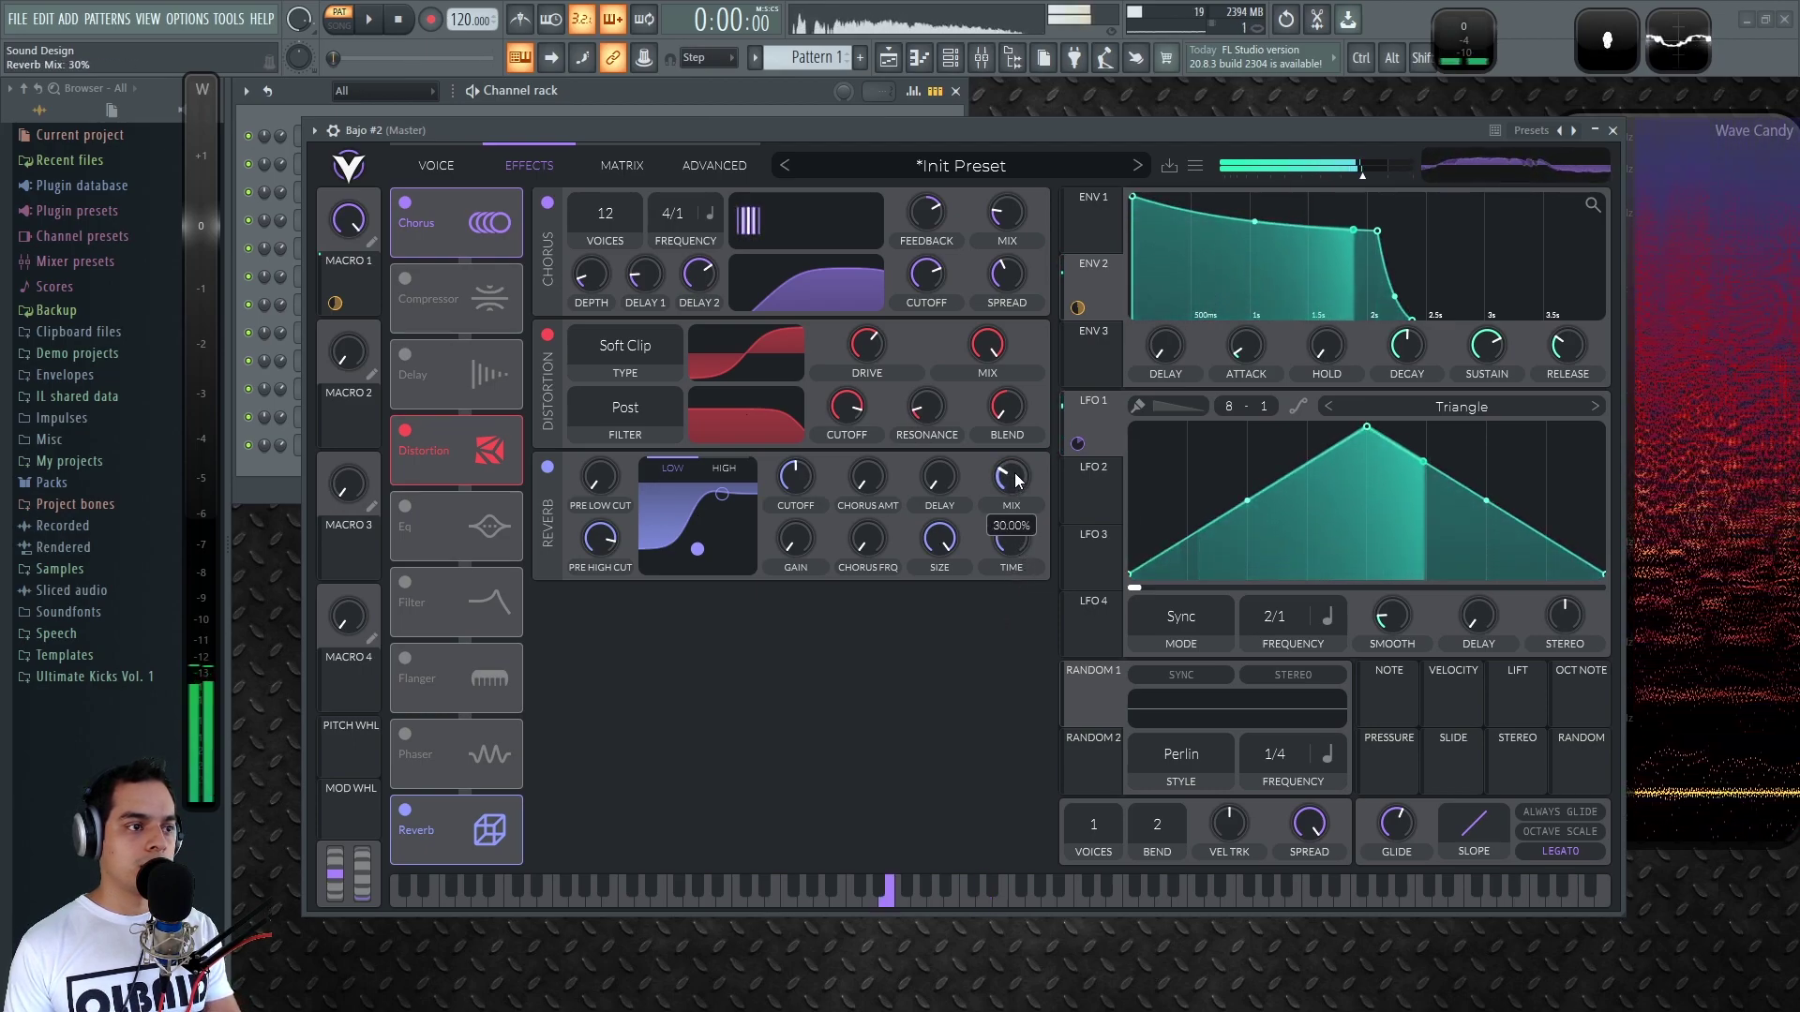
drag(721, 494, 725, 478)
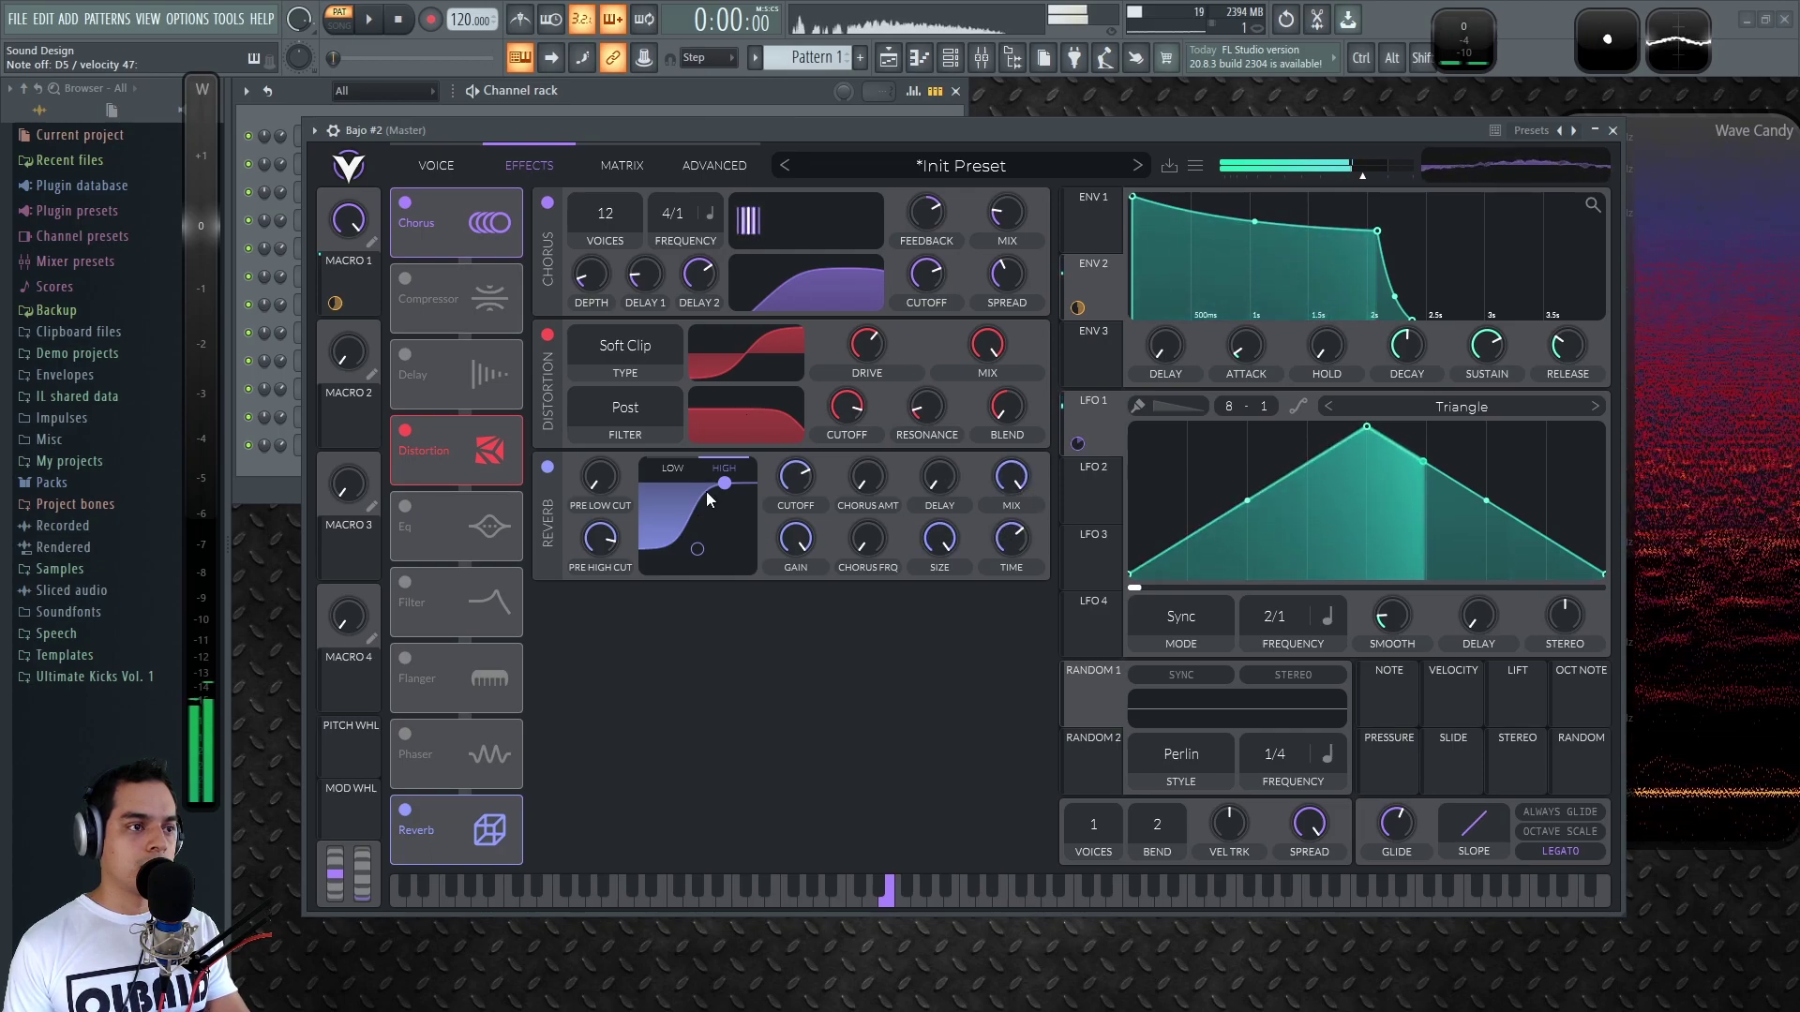
mouse_move(695, 544)
mouse_down()
mouse_move(668, 553)
mouse_move(694, 568)
mouse_up()
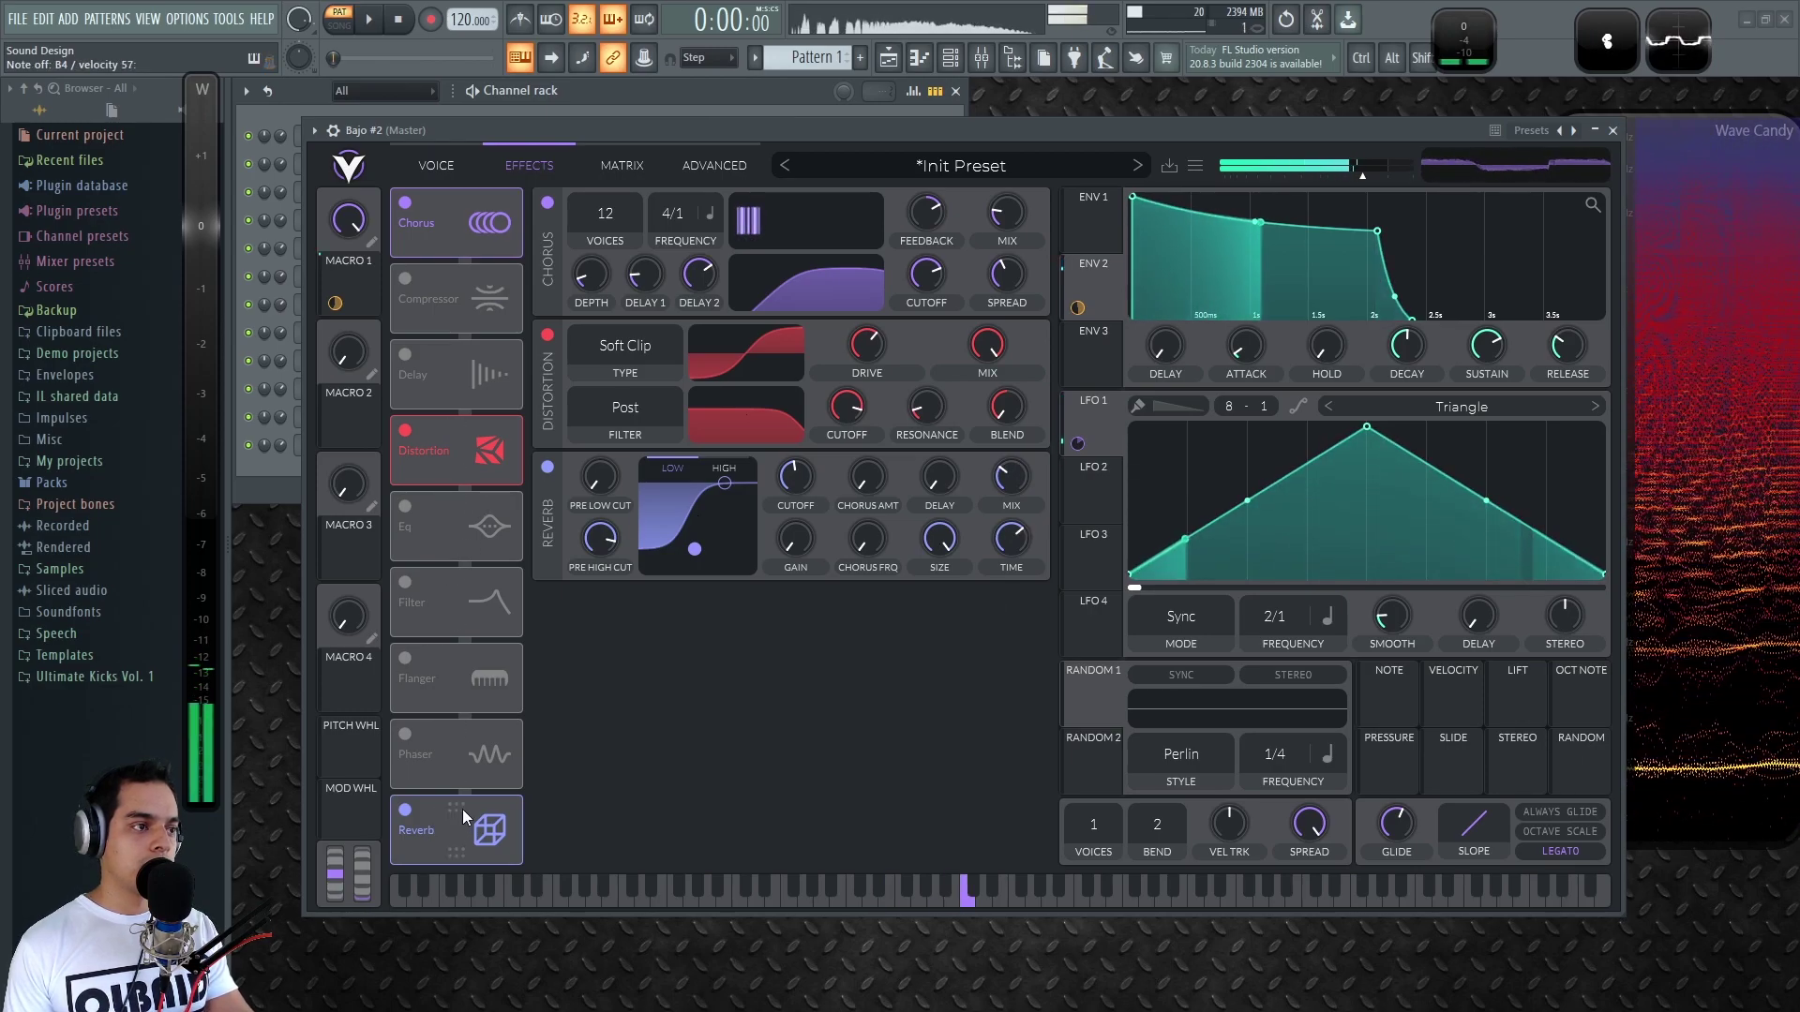
Place the reverb ahead of the distortion in the effects chain and fine-tune the distortion filter's resonance and Macro 1
drag(459, 806, 514, 473)
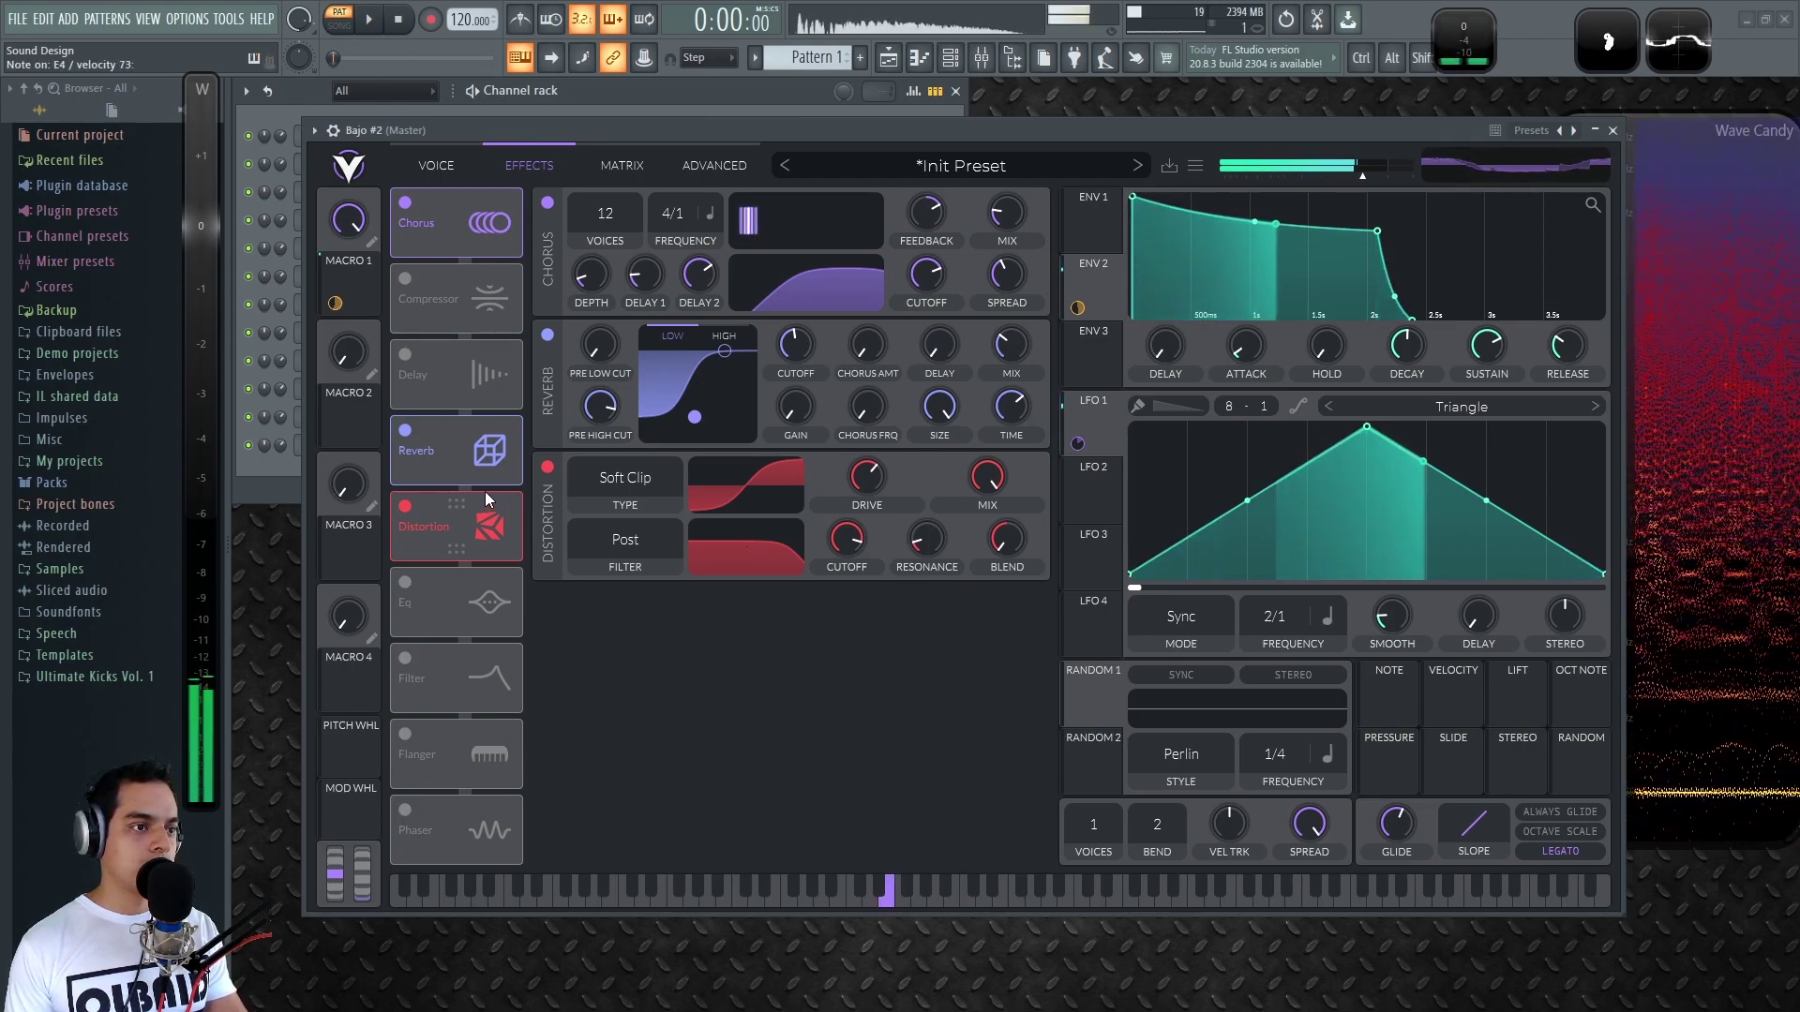
drag(937, 545, 934, 517)
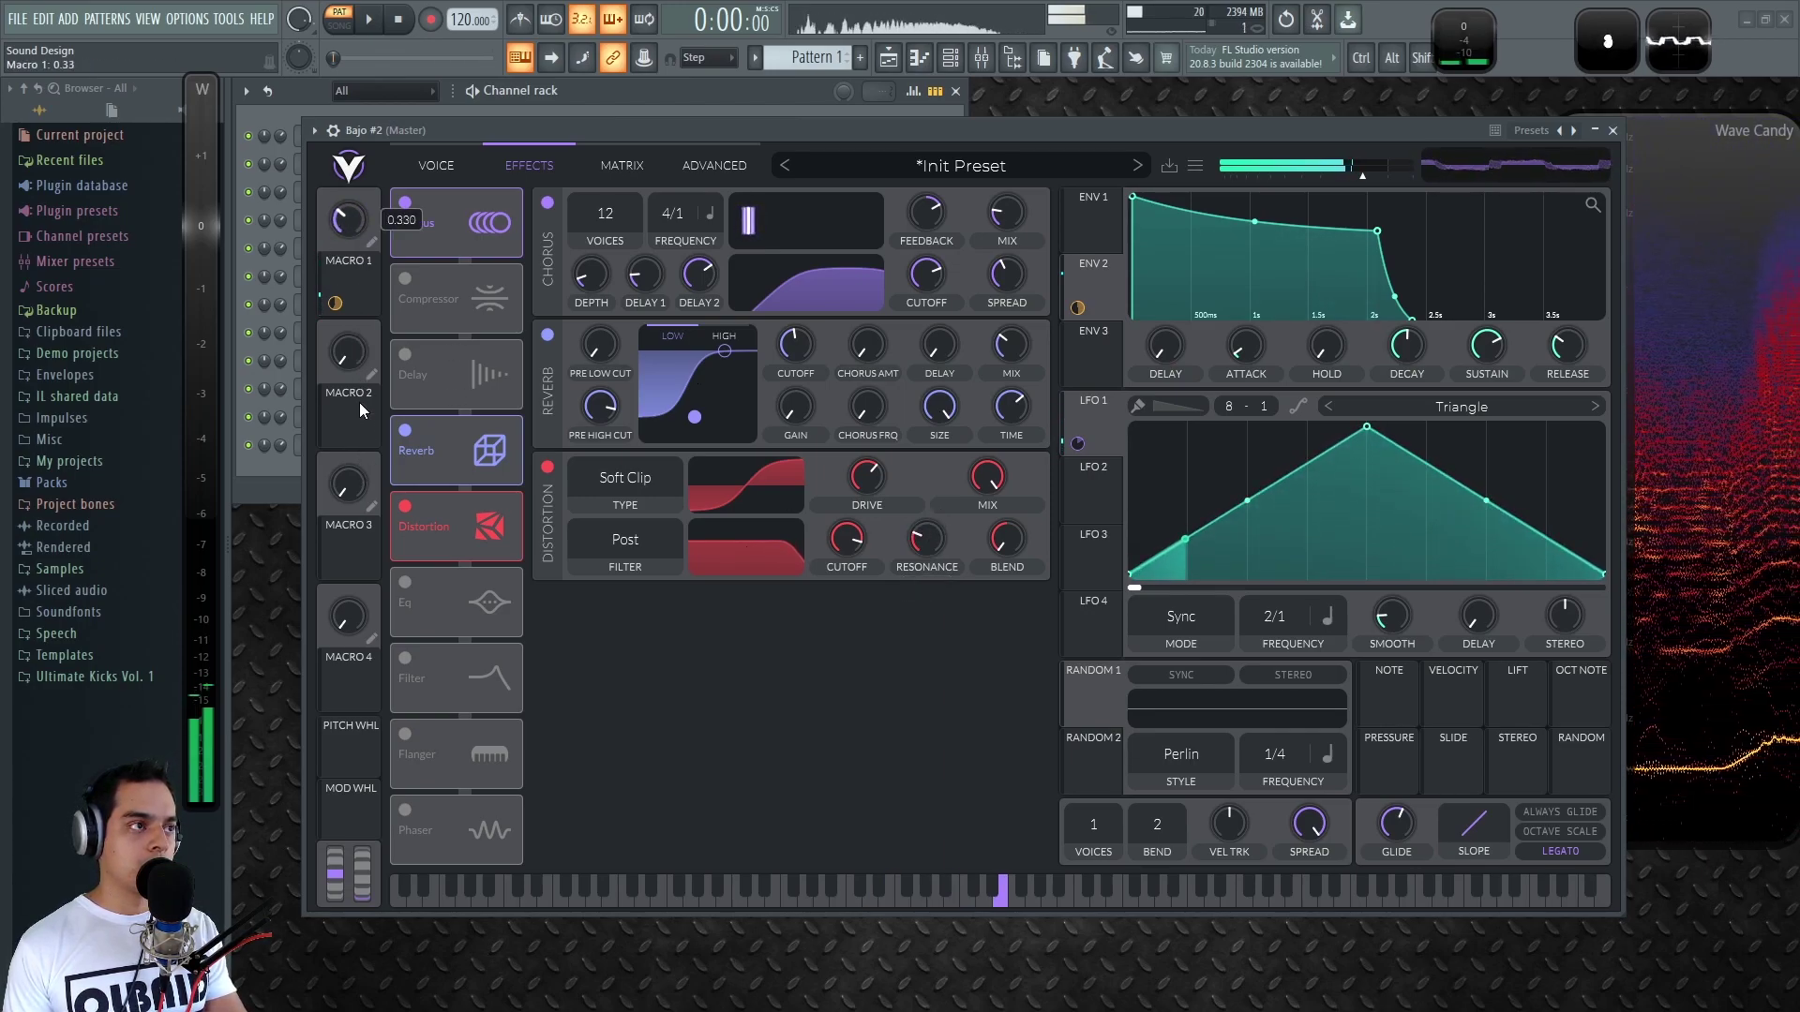
mouse_move(362, 244)
mouse_down()
mouse_move(369, 187)
mouse_move(363, 336)
mouse_move(373, 229)
mouse_up()
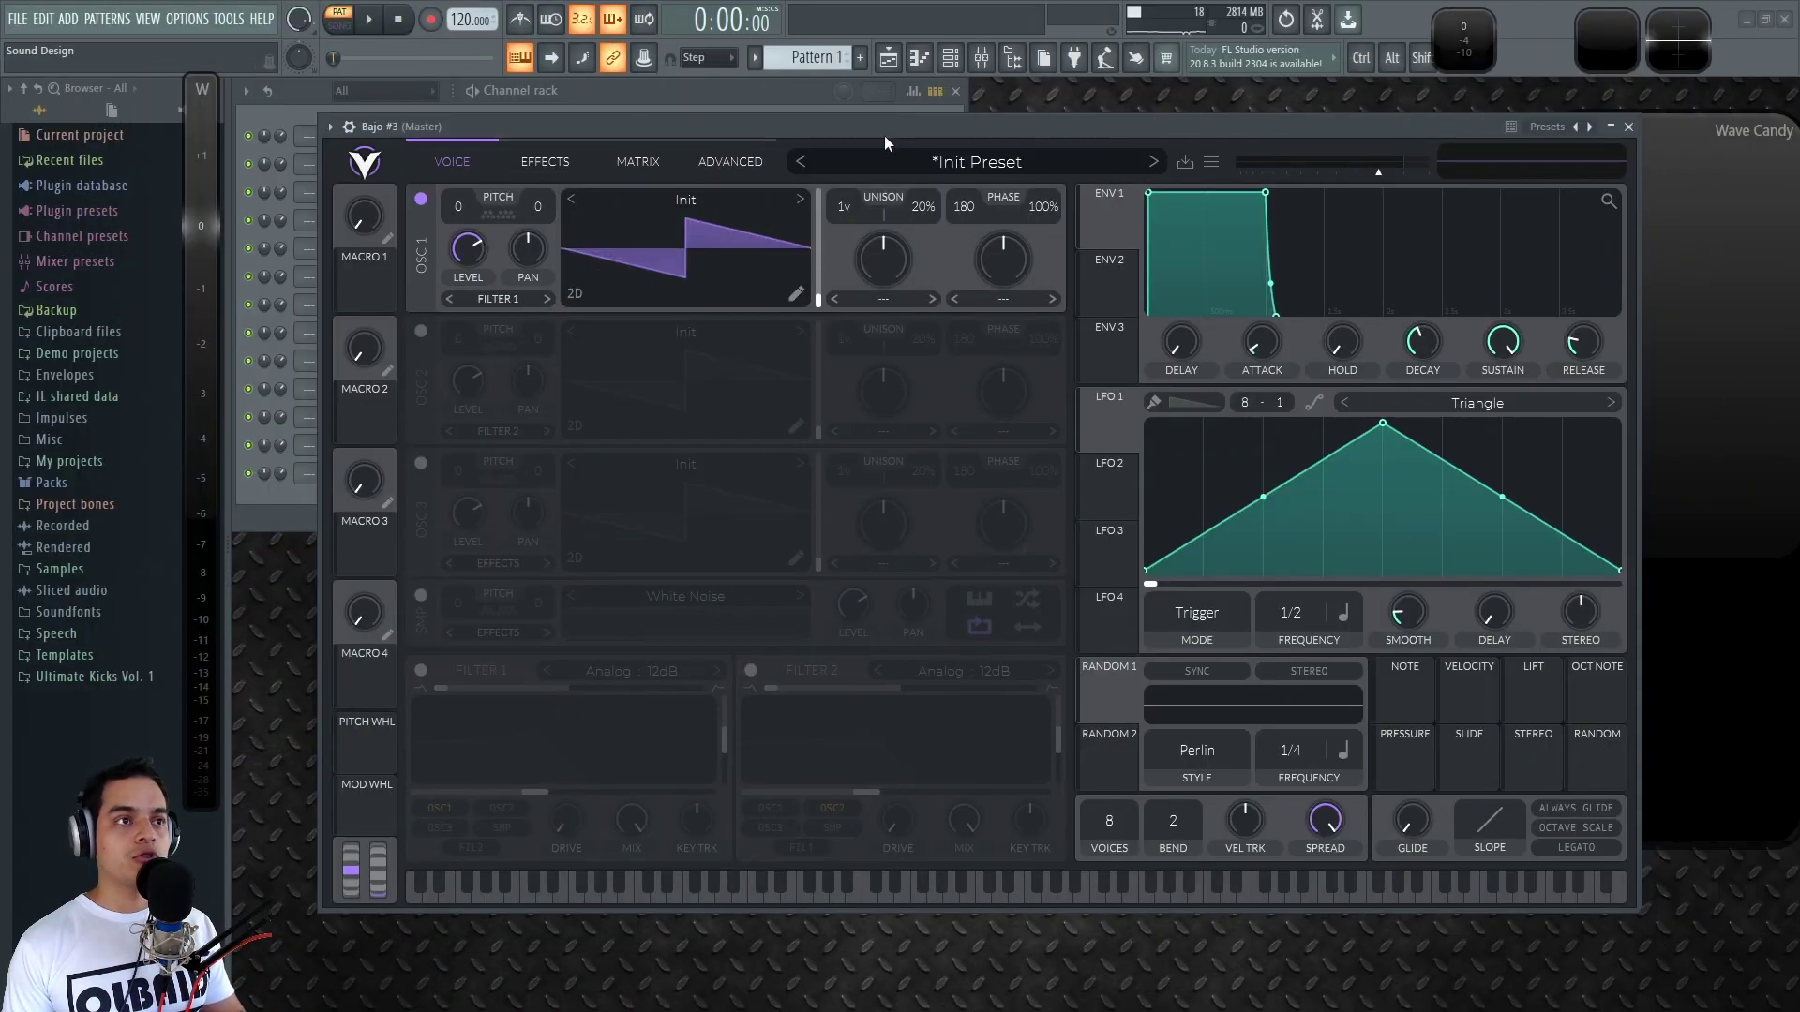
In Bajo #3, set envelope 1 to a 0.706 secs decay with reduced sustain, and use 1 voice with legato and some glide
drag(882, 122, 875, 116)
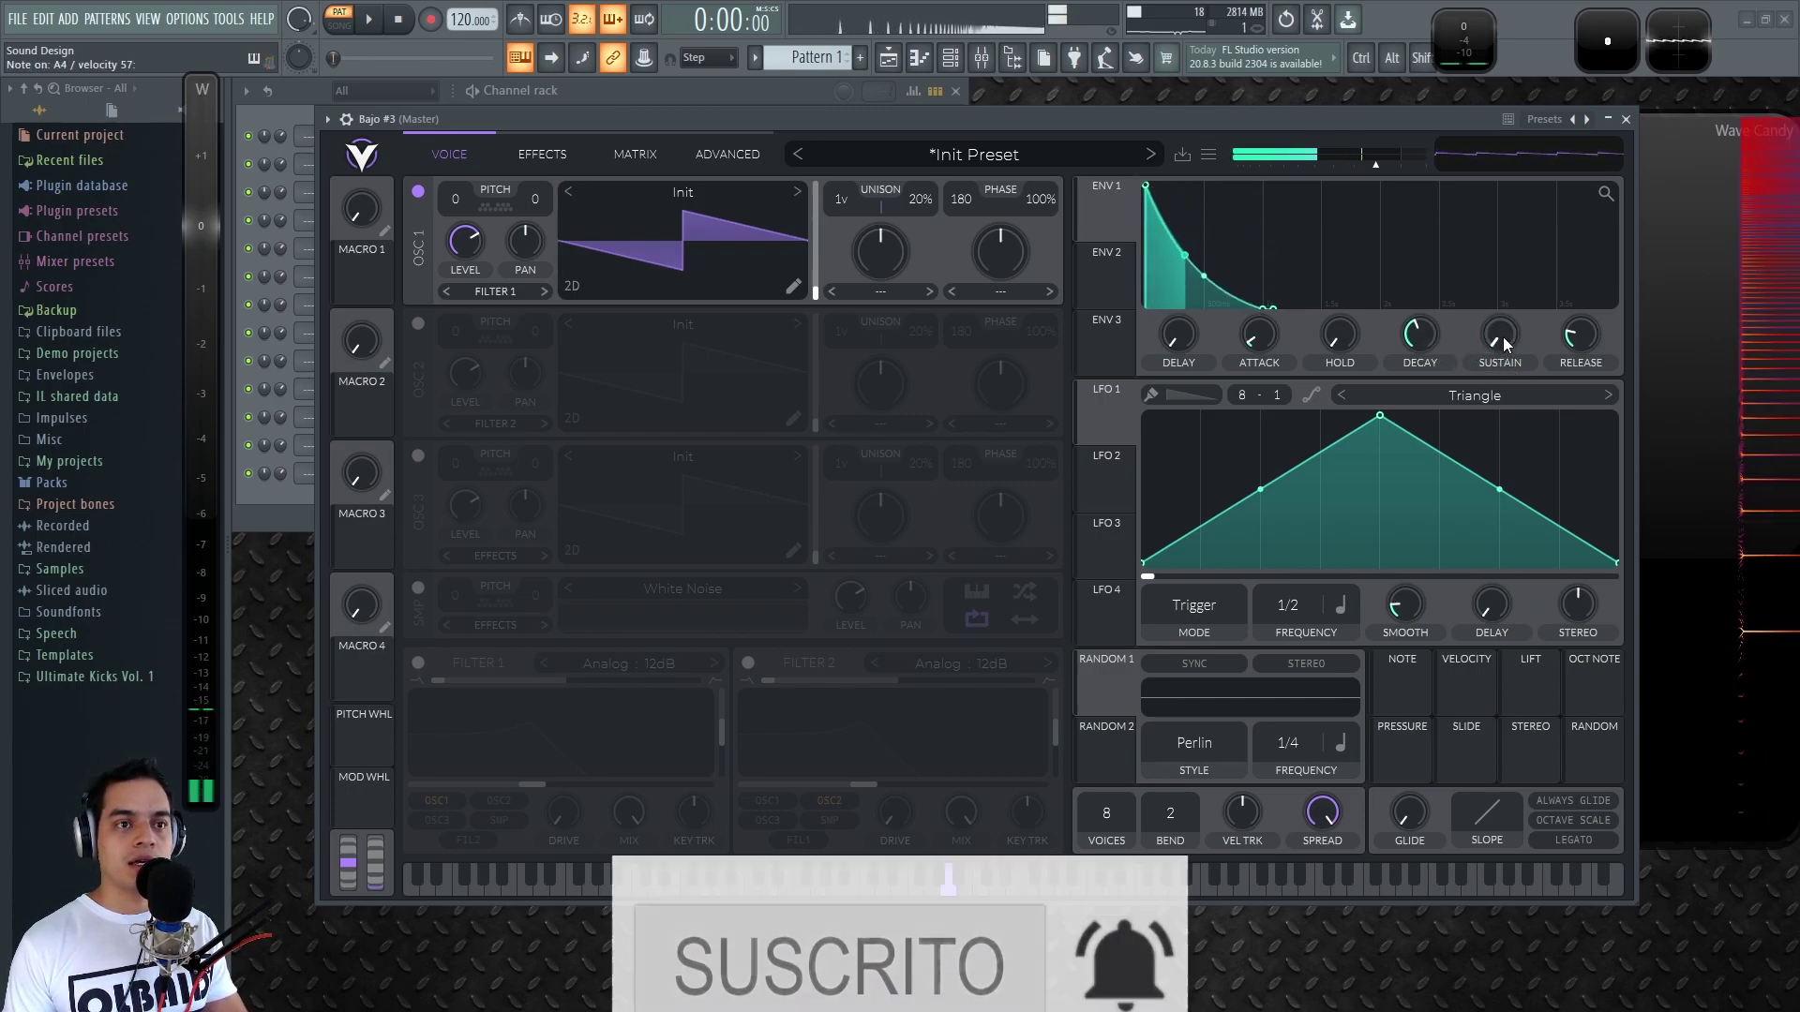
drag(1503, 339, 1506, 244)
drag(1500, 338, 1425, 340)
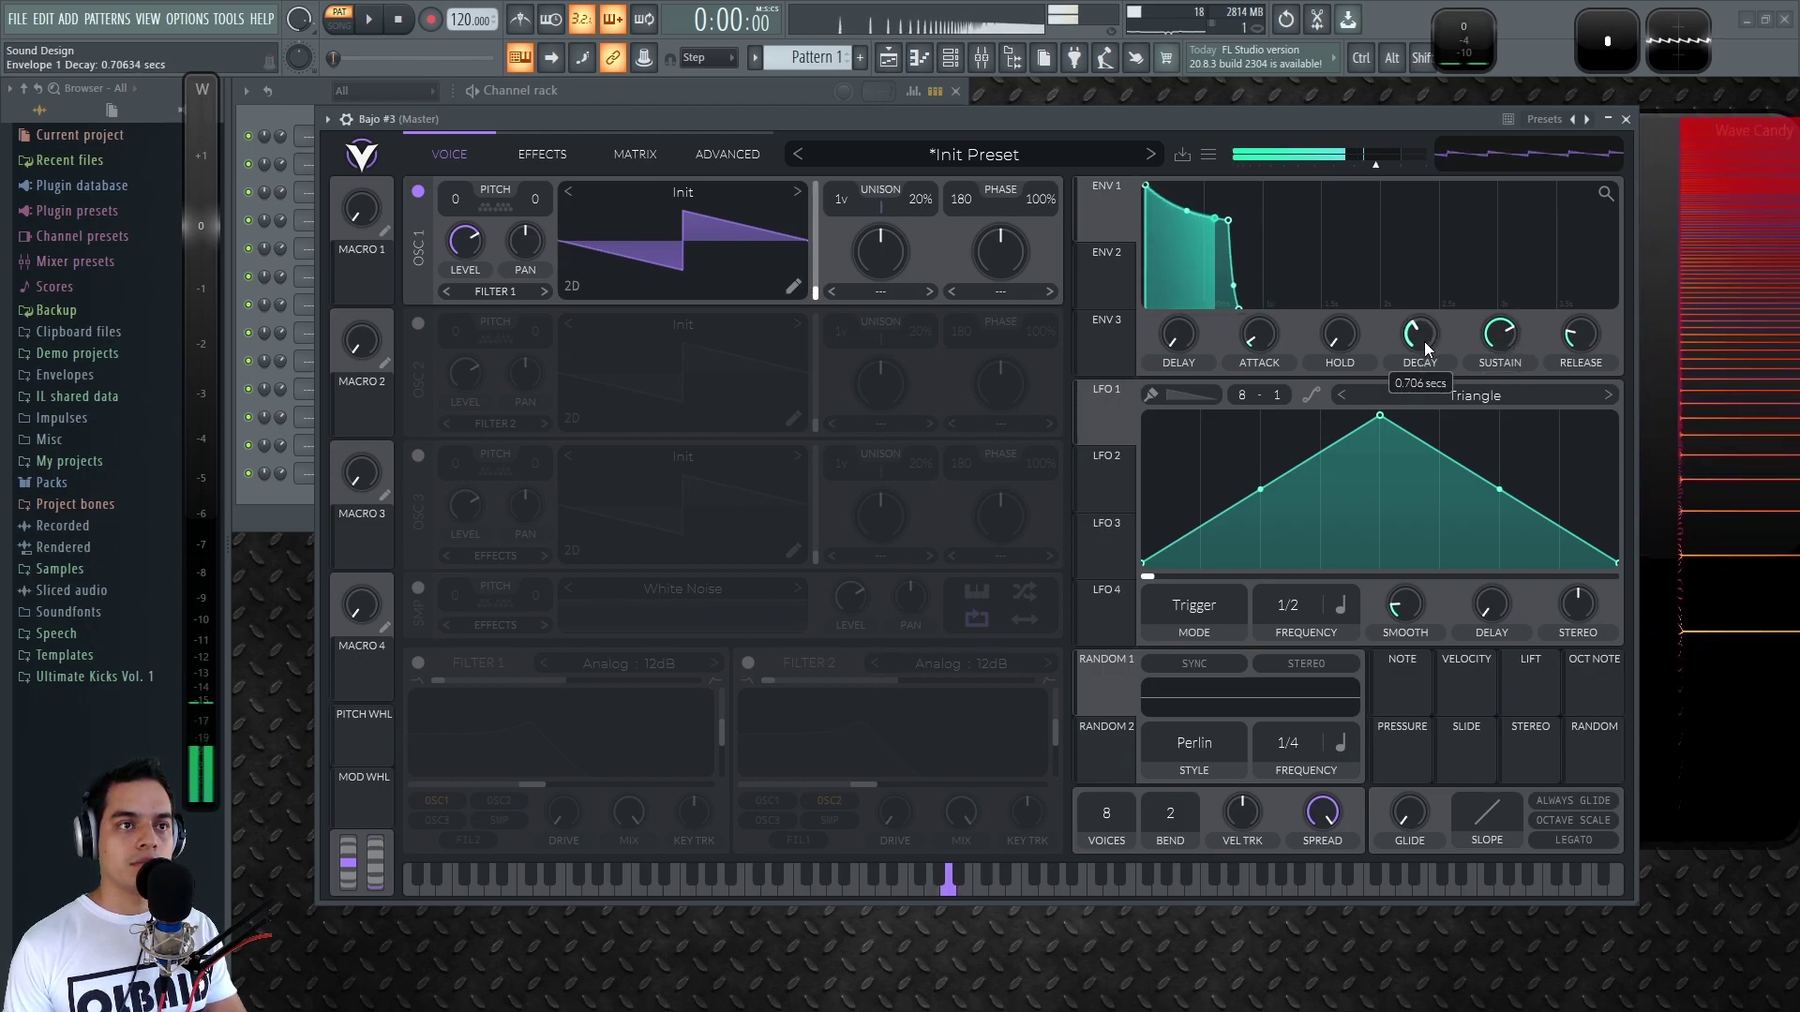
drag(1100, 816, 1099, 942)
drag(1099, 861, 1307, 866)
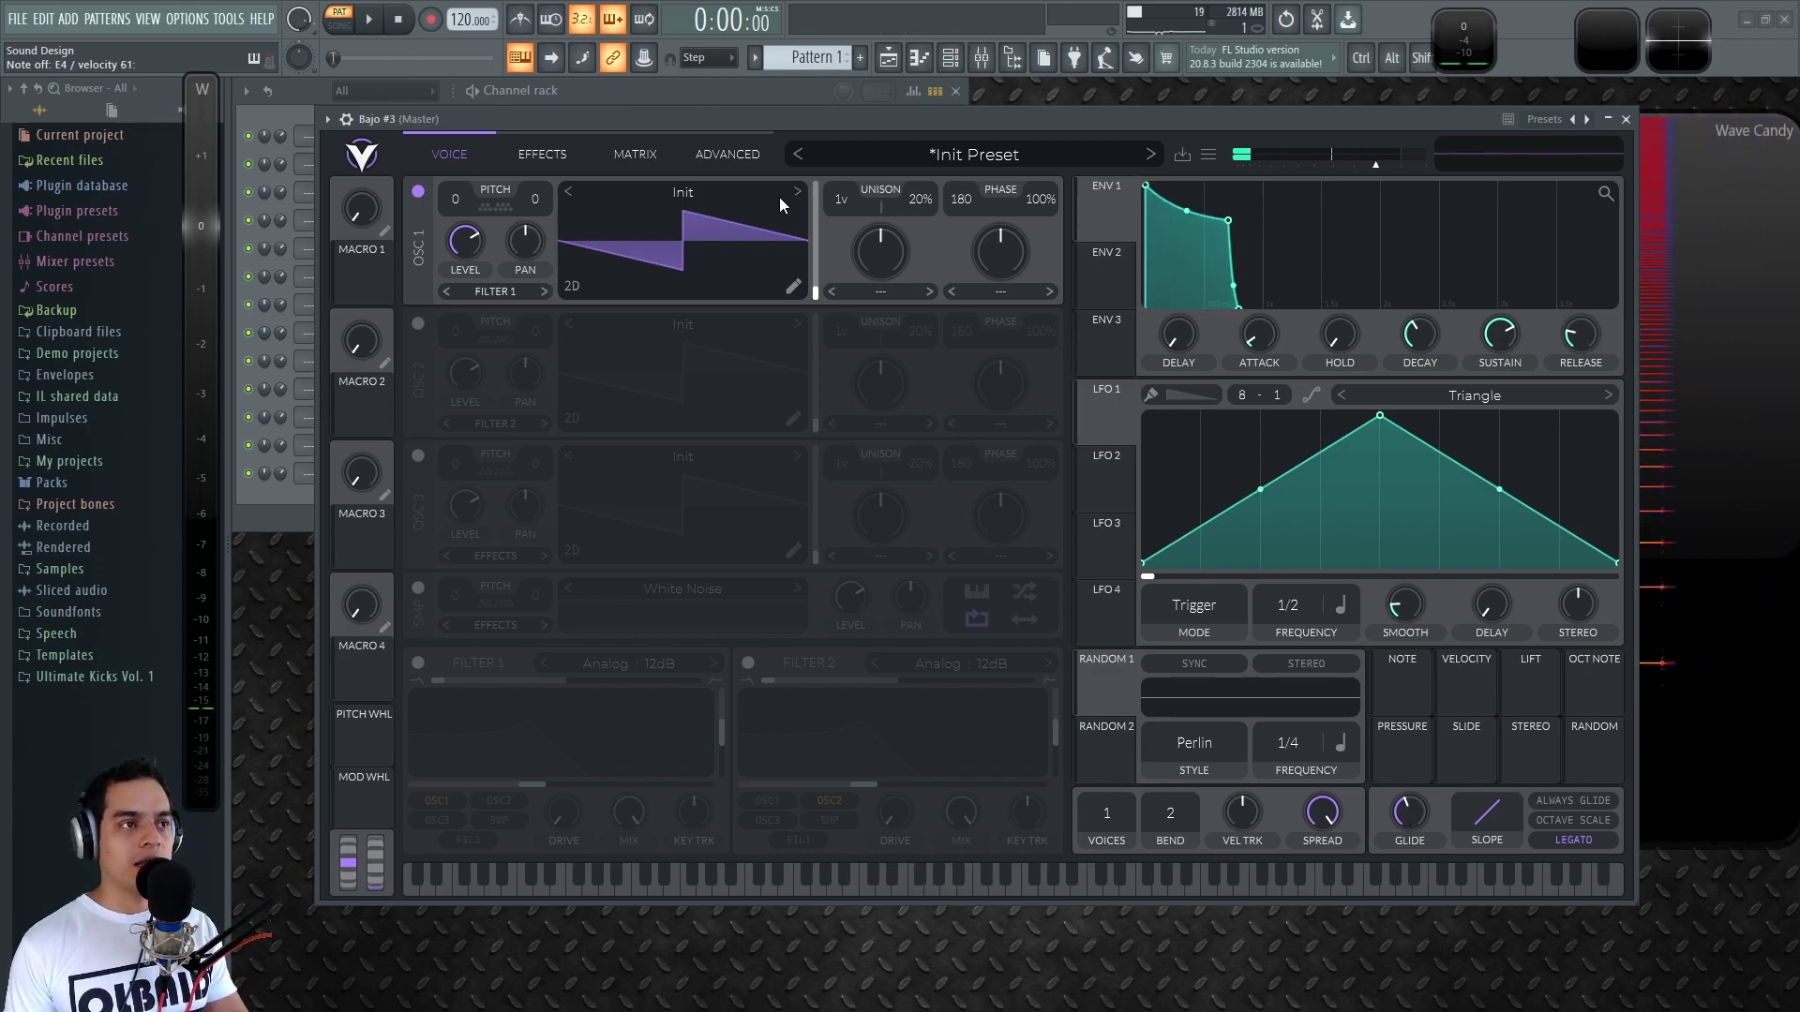
Load the Drink the Juice factory wavetable into oscillator 1 after trying Harmonic Series and Quad Saw
click(725, 193)
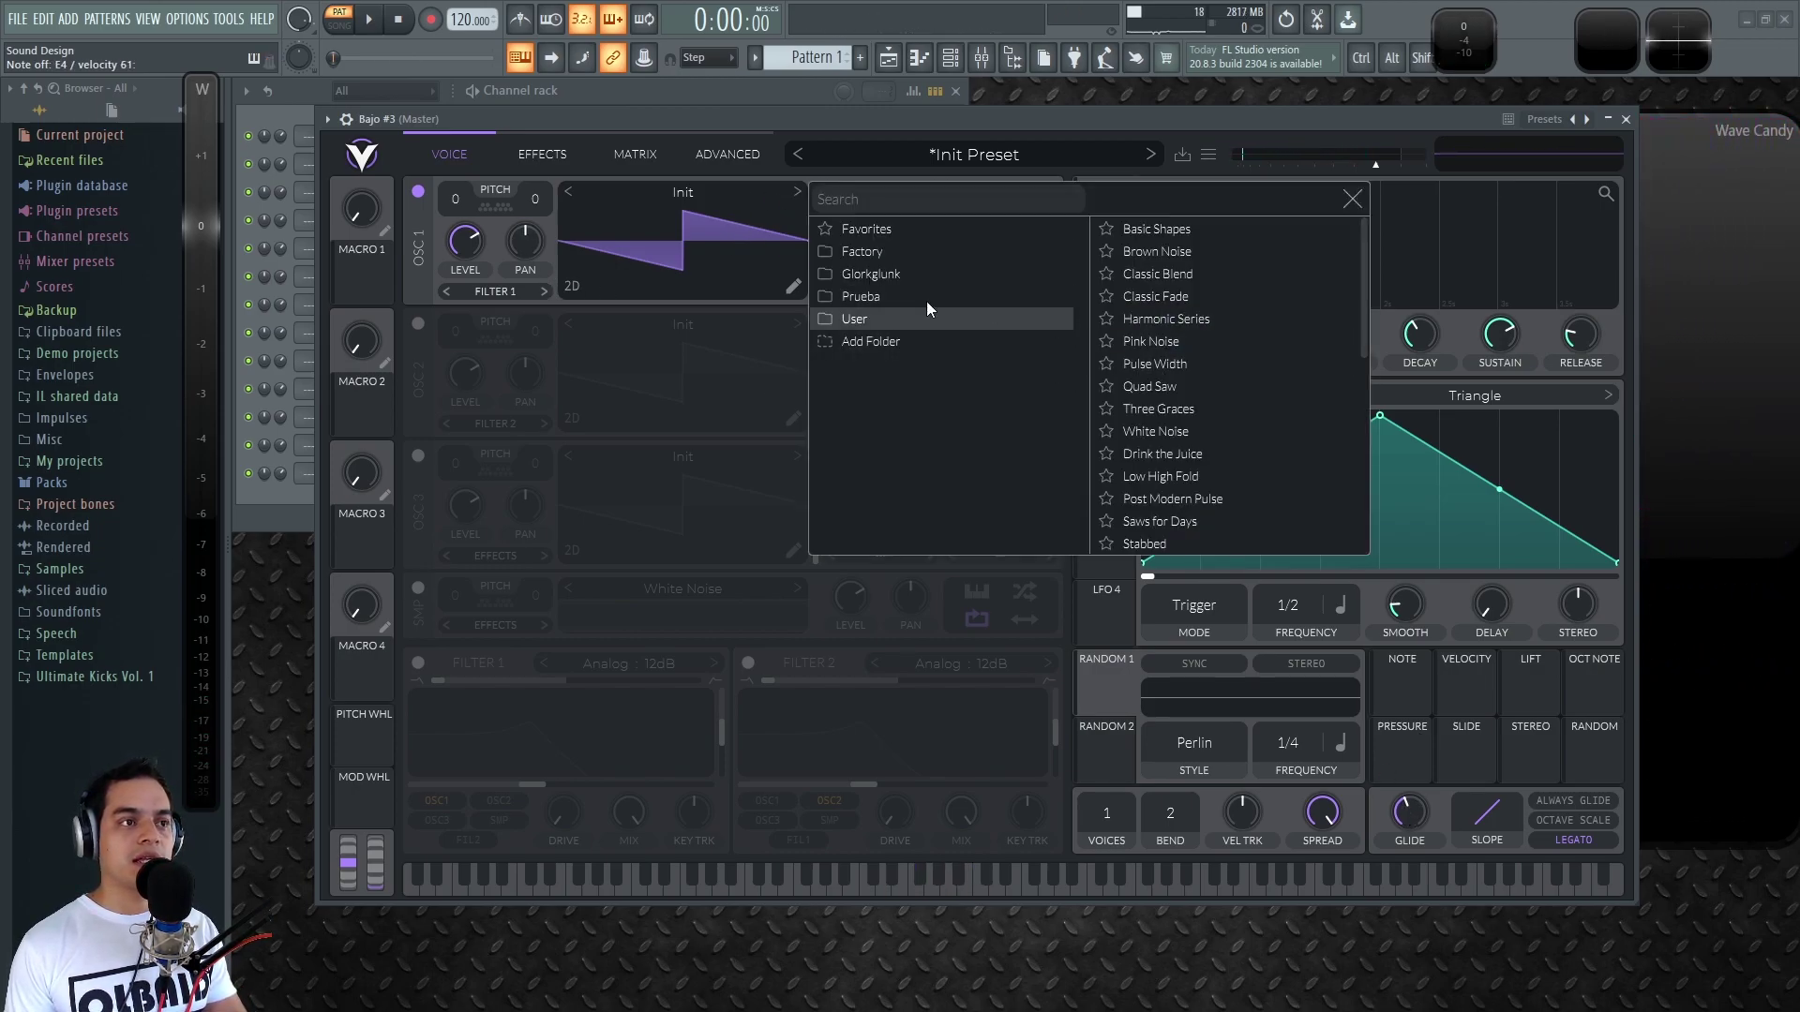
click(906, 249)
click(1209, 320)
click(1223, 385)
click(1226, 454)
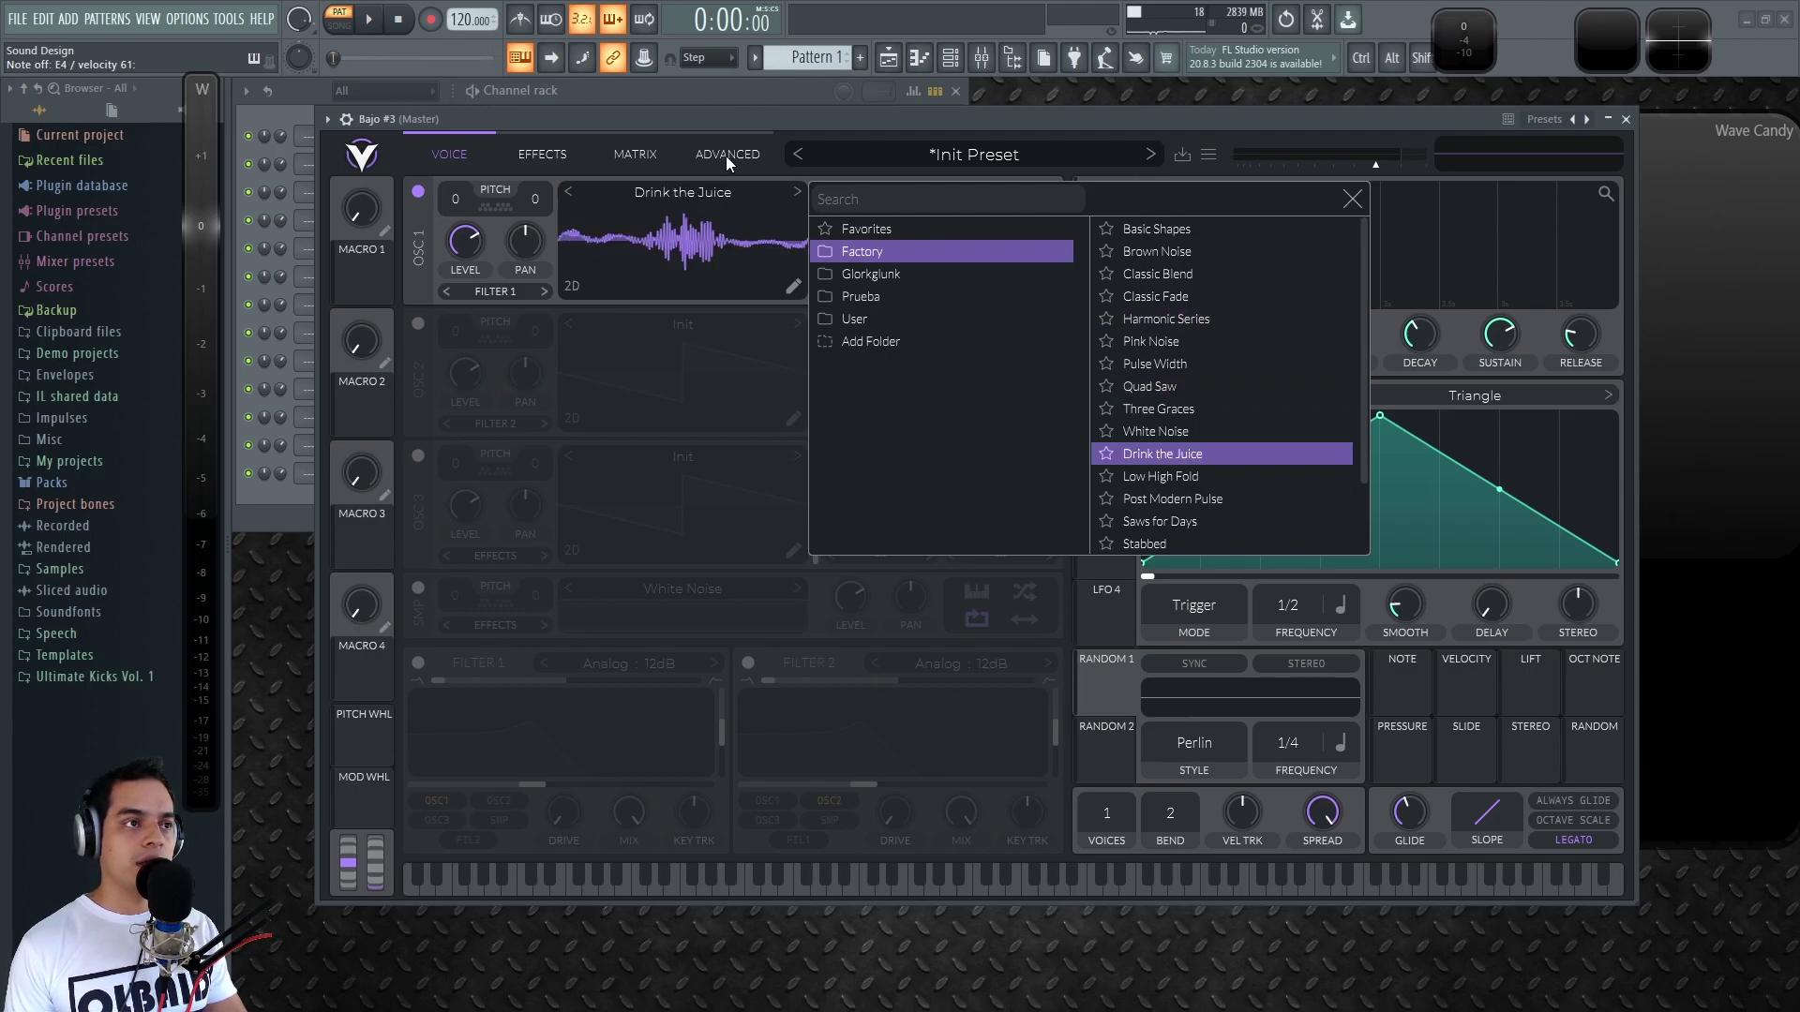
click(1350, 199)
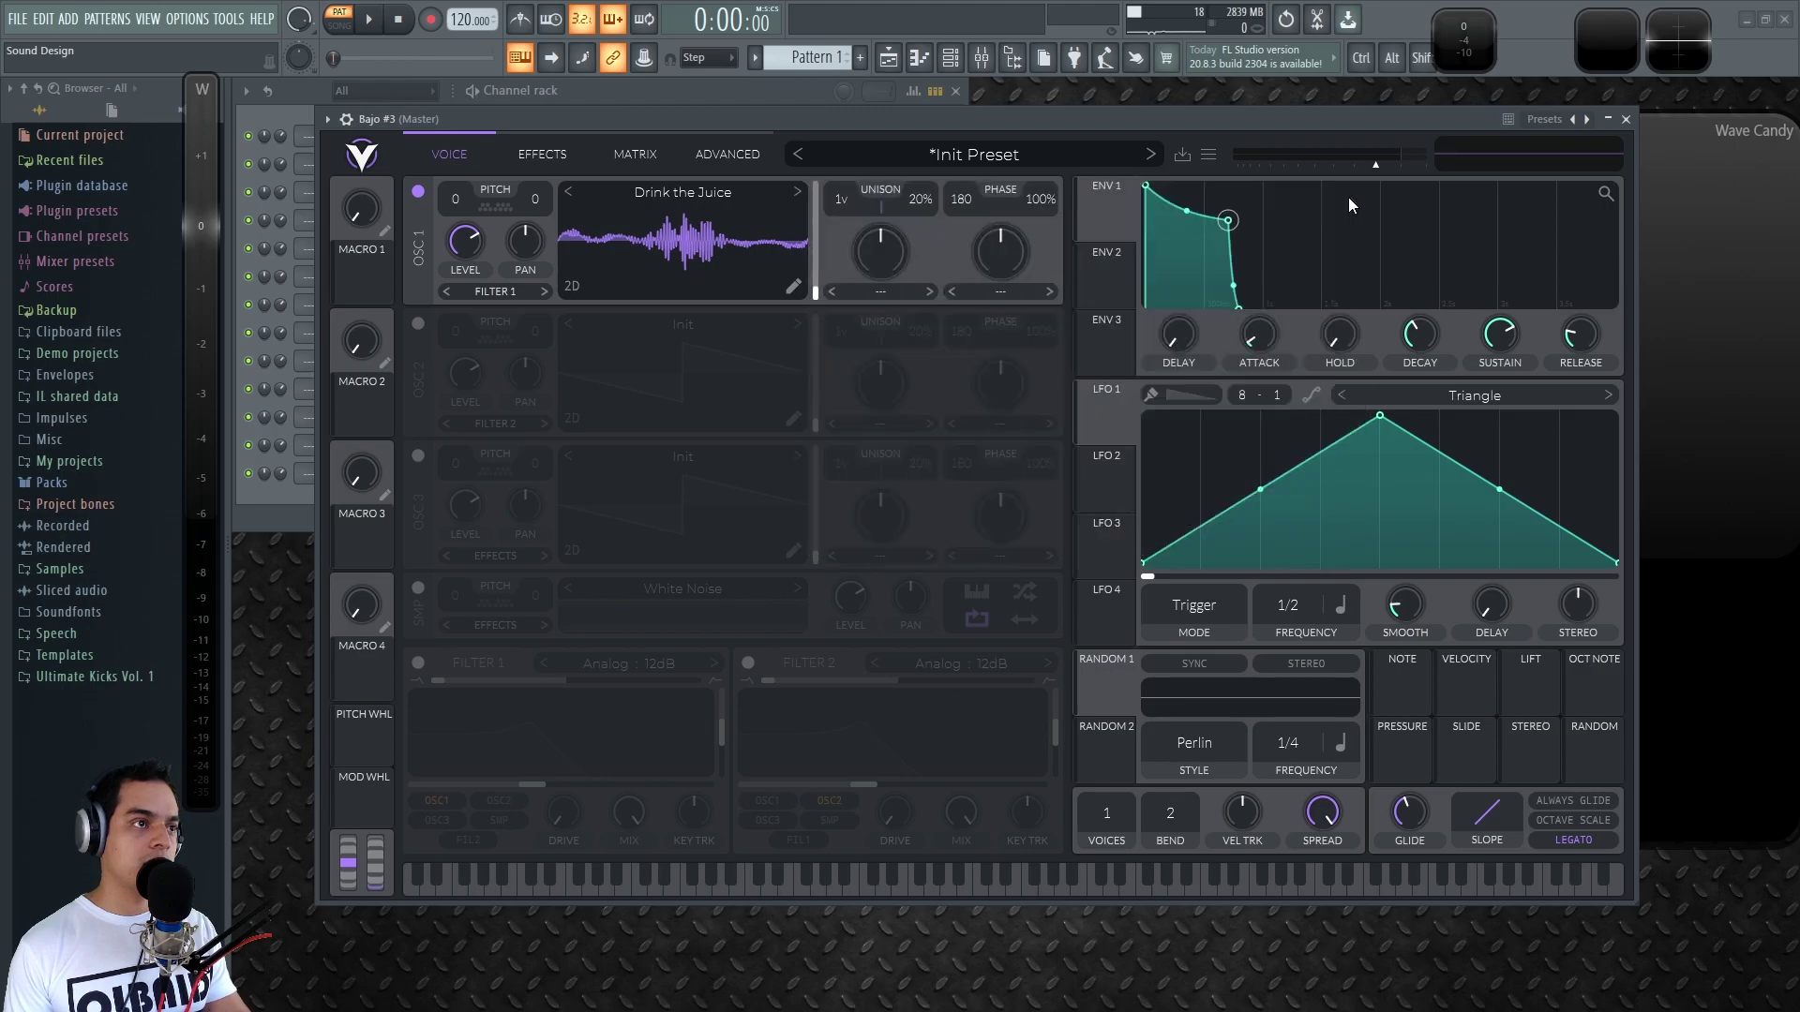
Show oscillator 1's wavetable in 3D and set it to -24 transpose, full level and a frame position around the middle
click(572, 285)
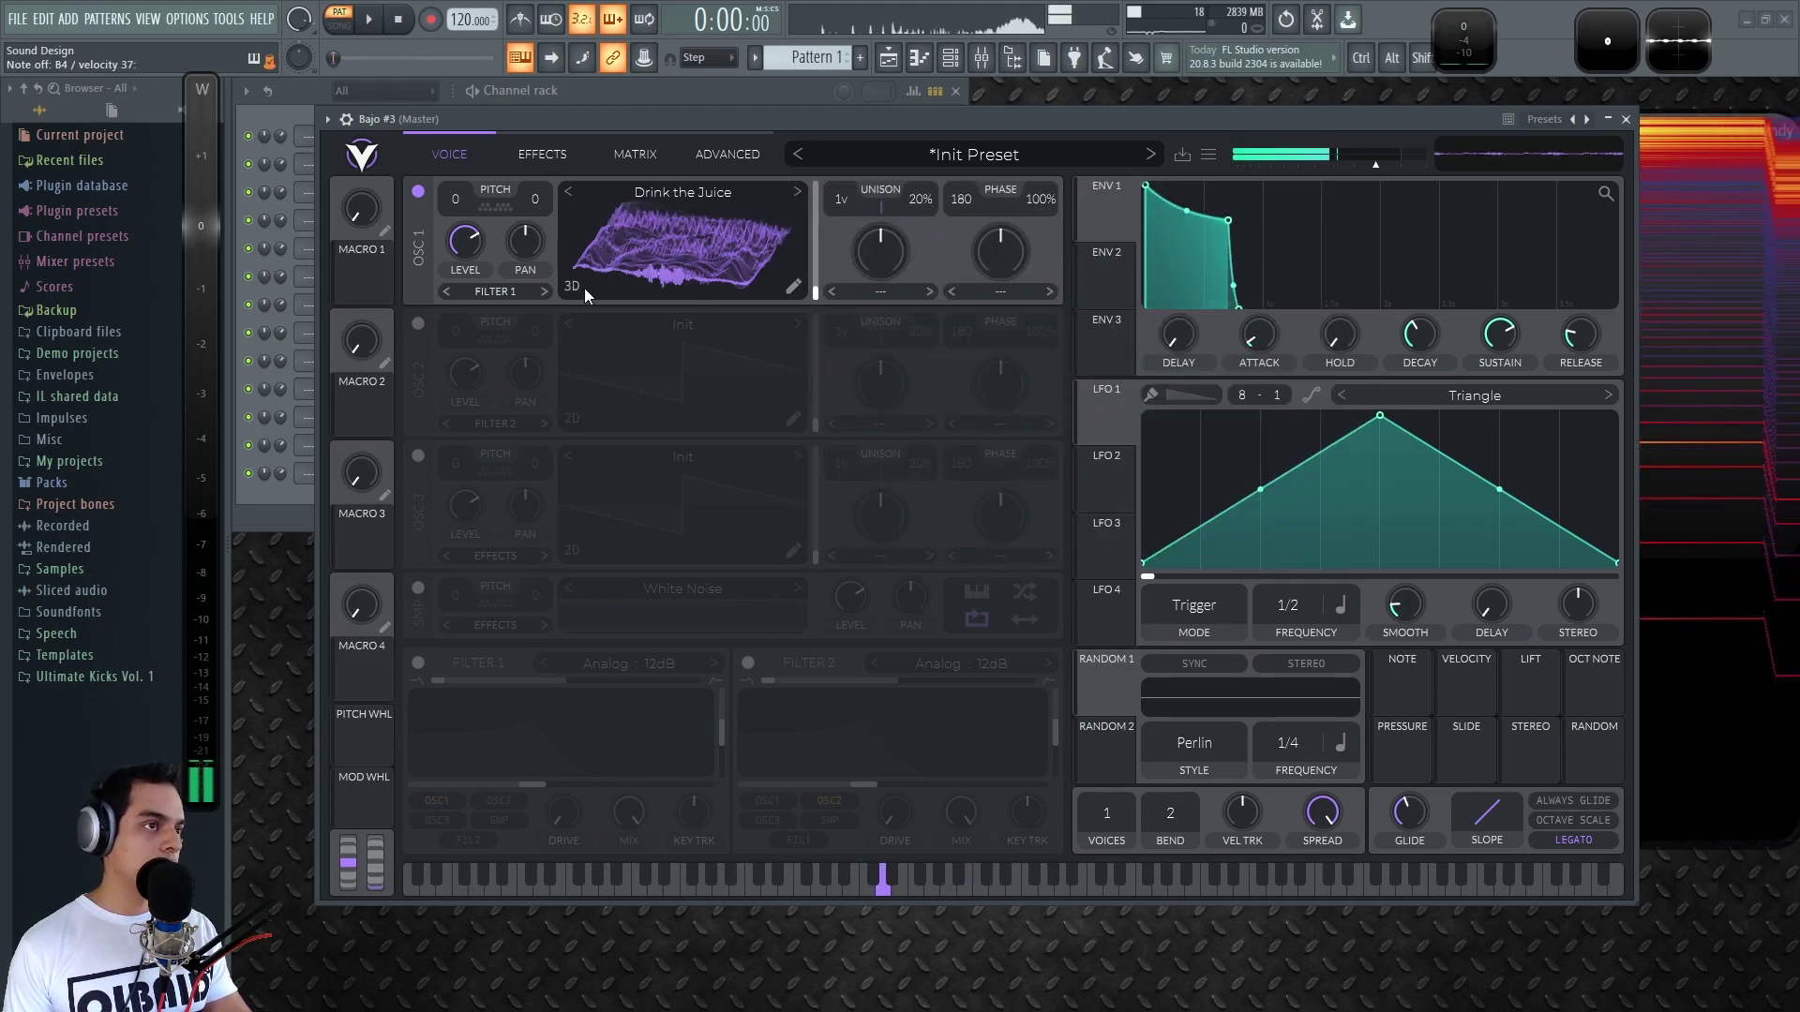
drag(814, 286, 817, 175)
drag(456, 199, 457, 238)
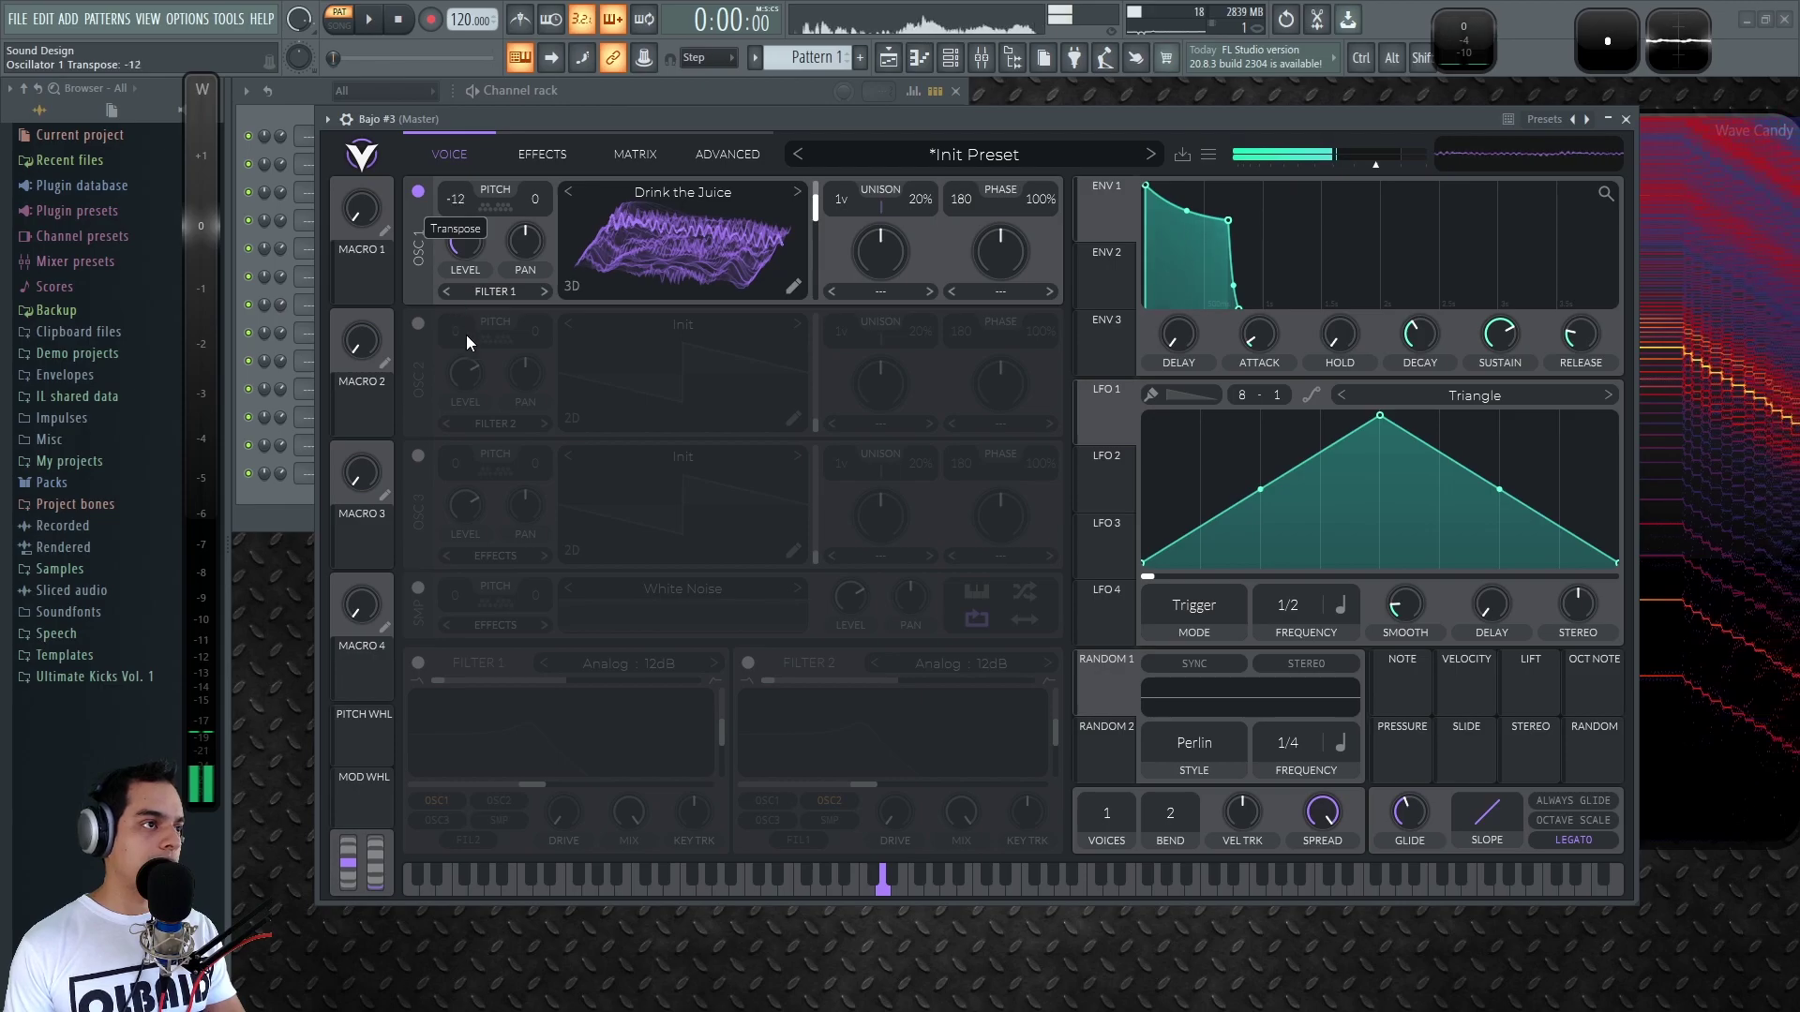
drag(469, 442, 465, 452)
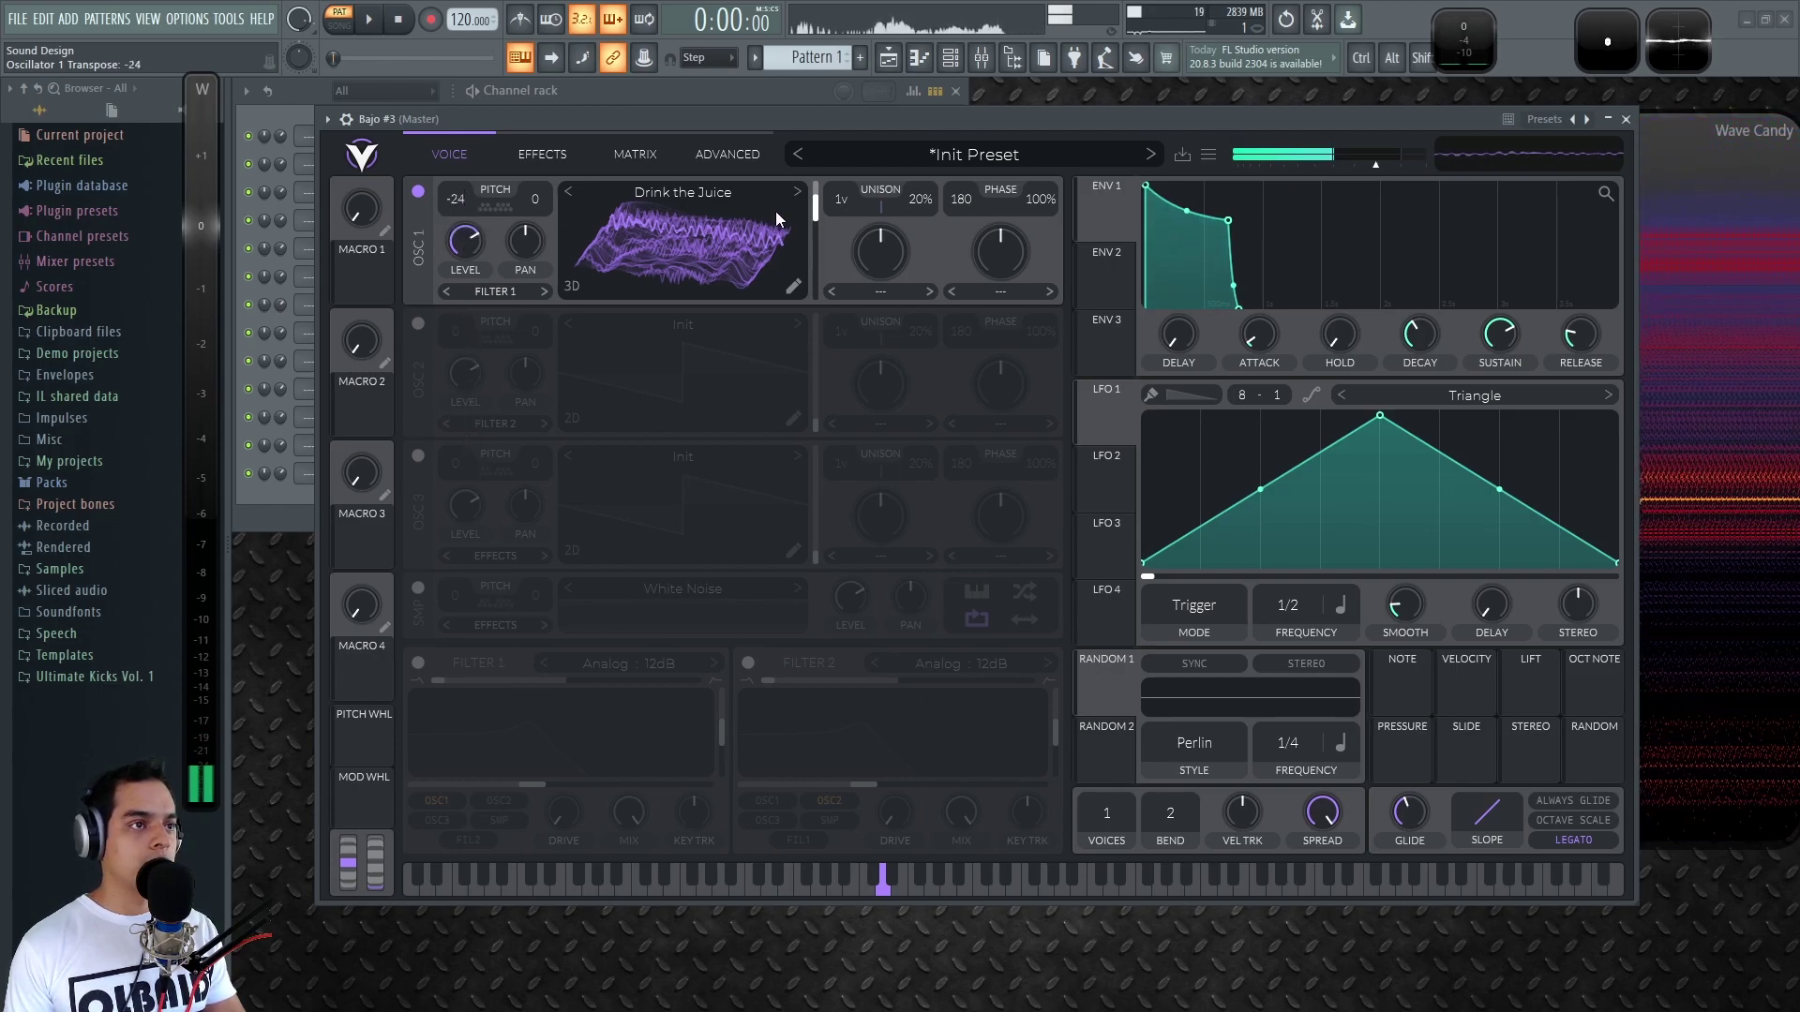
drag(724, 227, 724, 273)
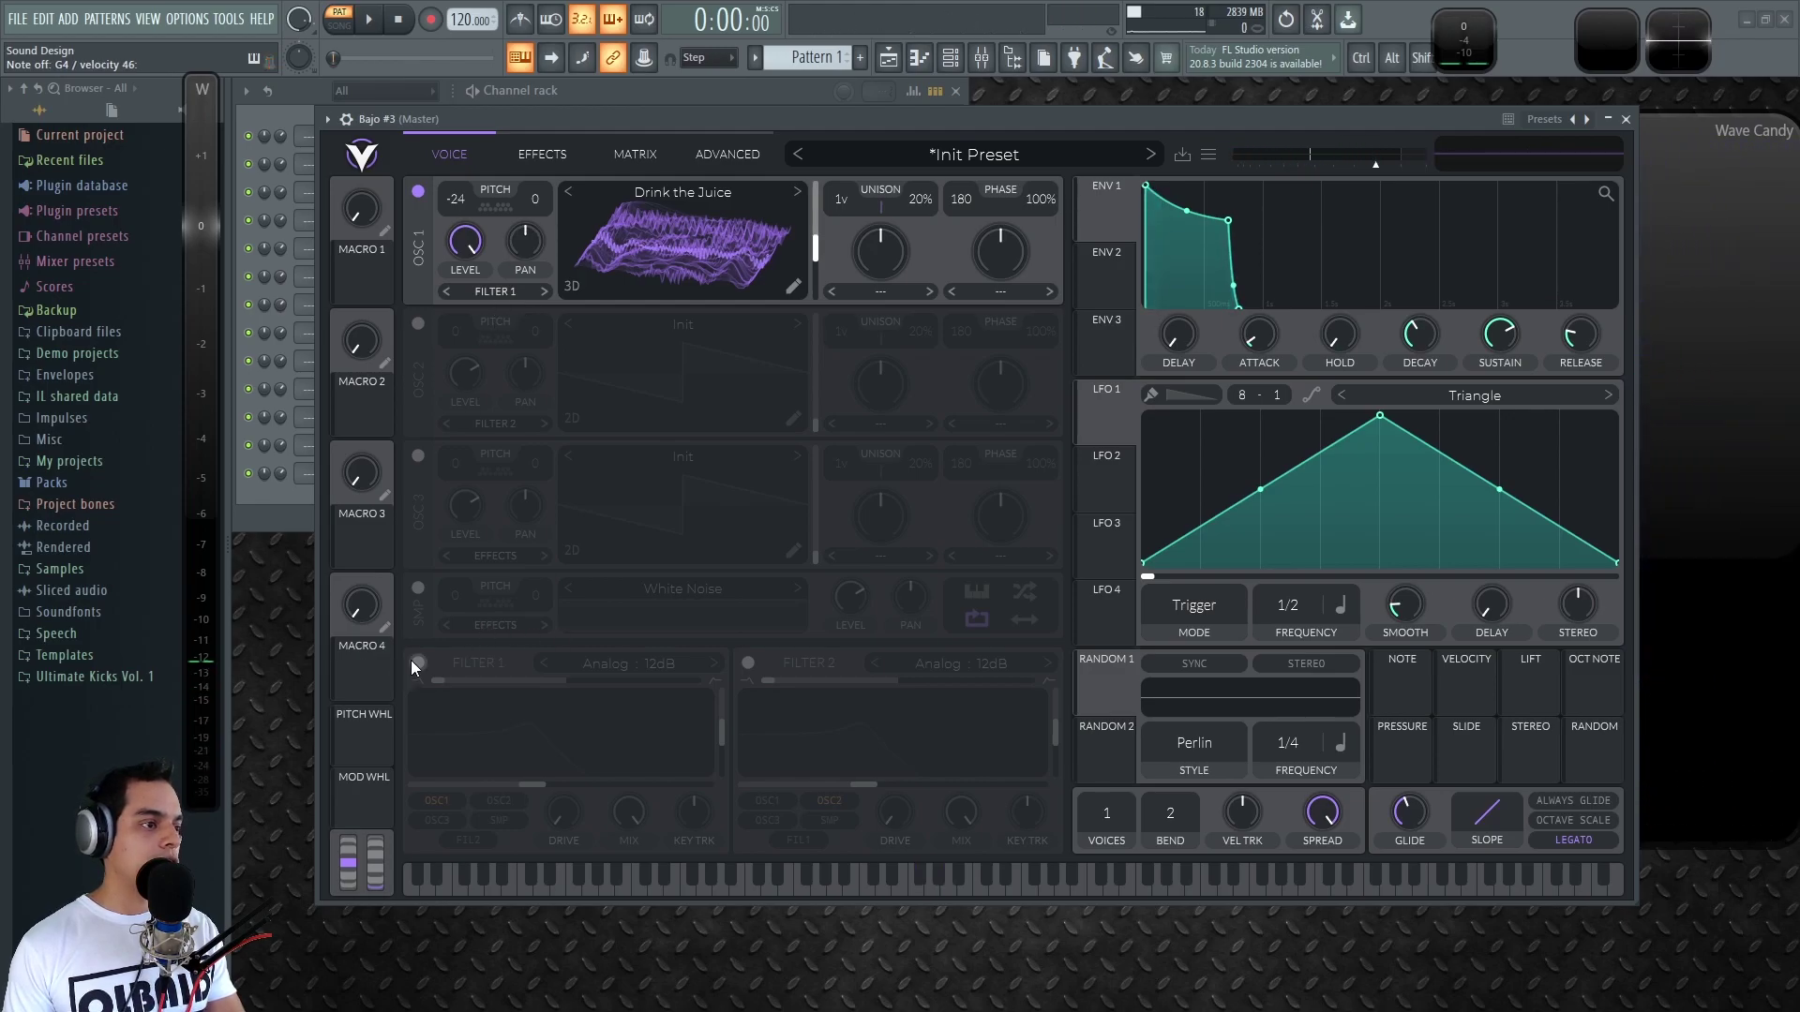
Apply Harmonic Stretch spectral morphing to oscillator 1, show its wavetable in 2D and lower the morph amount
click(879, 290)
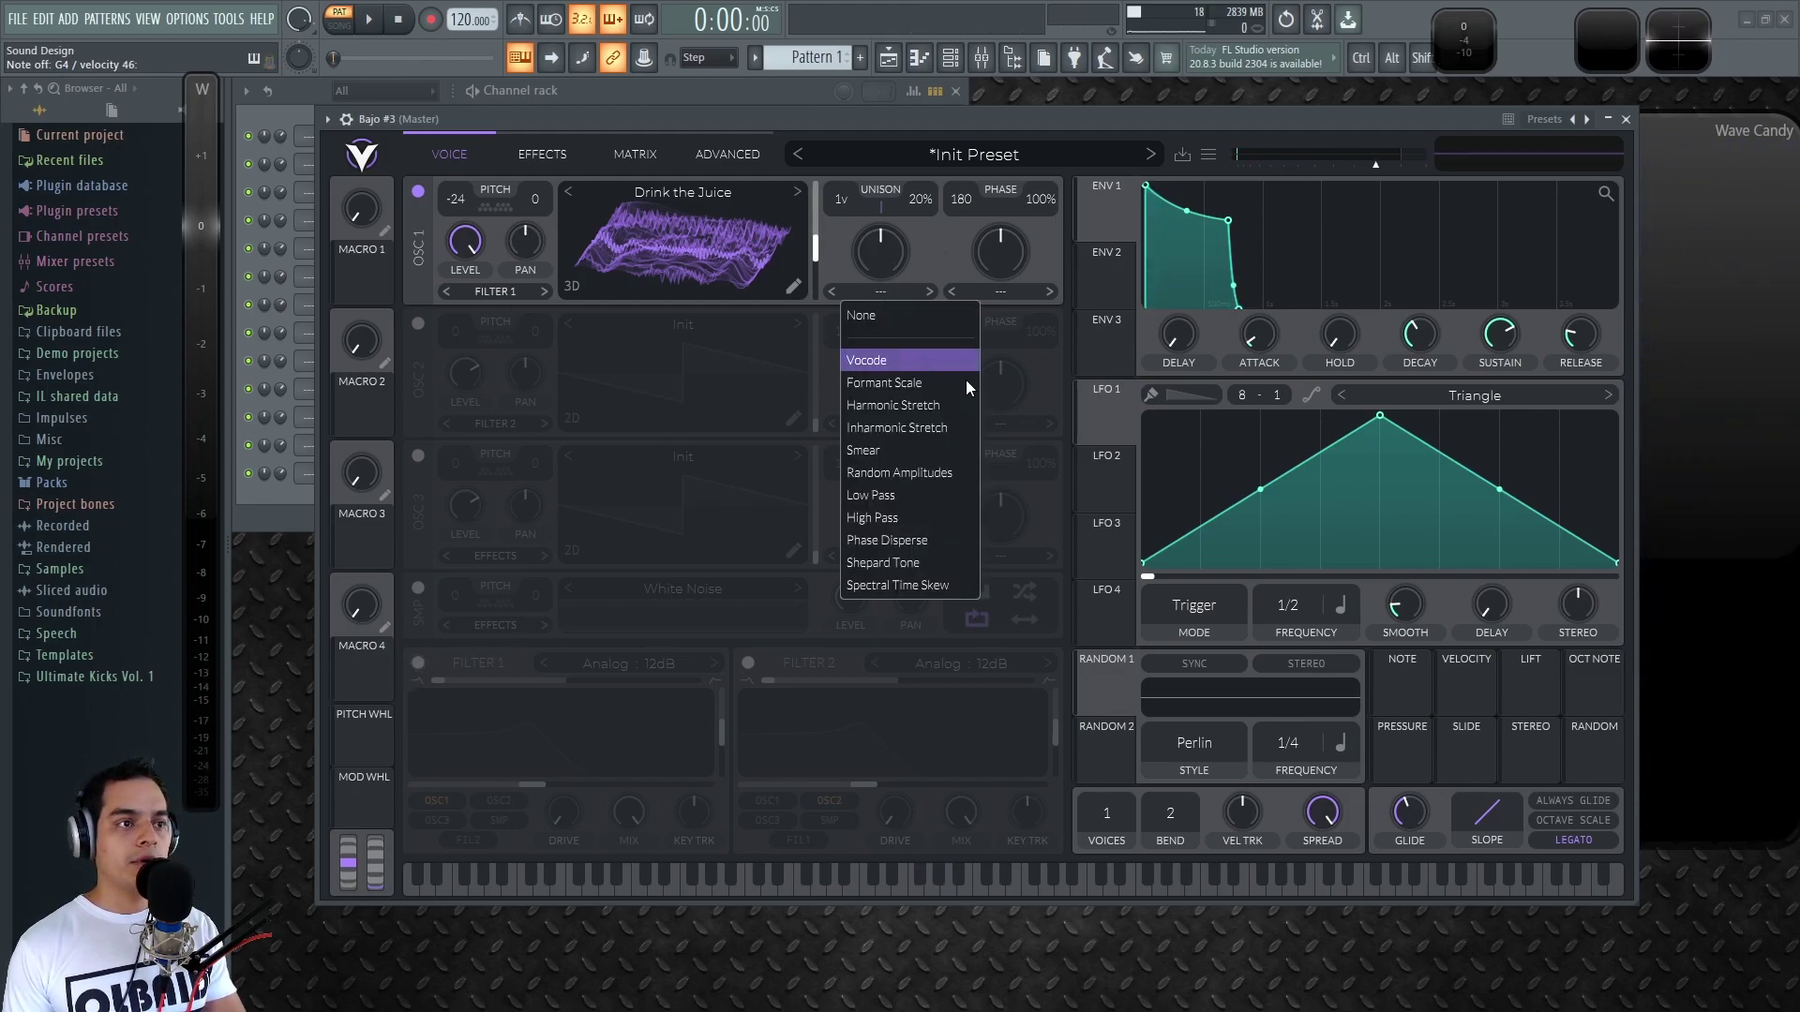
click(918, 399)
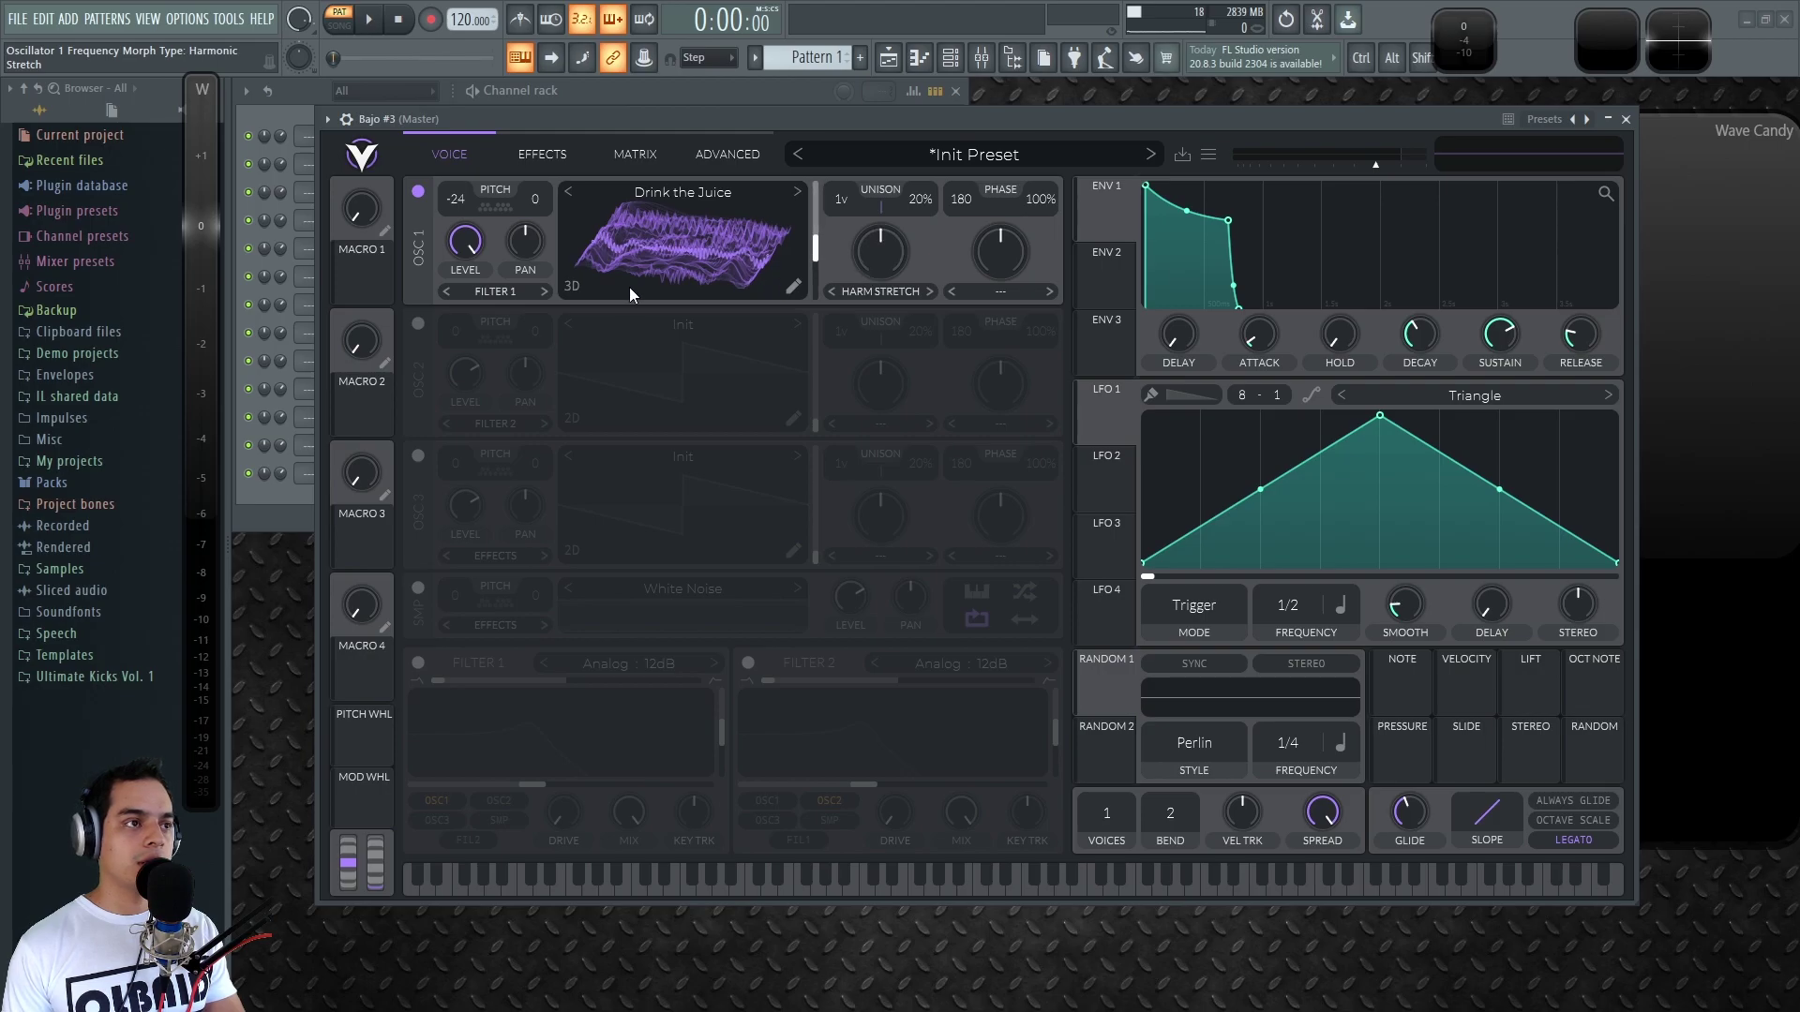
click(572, 286)
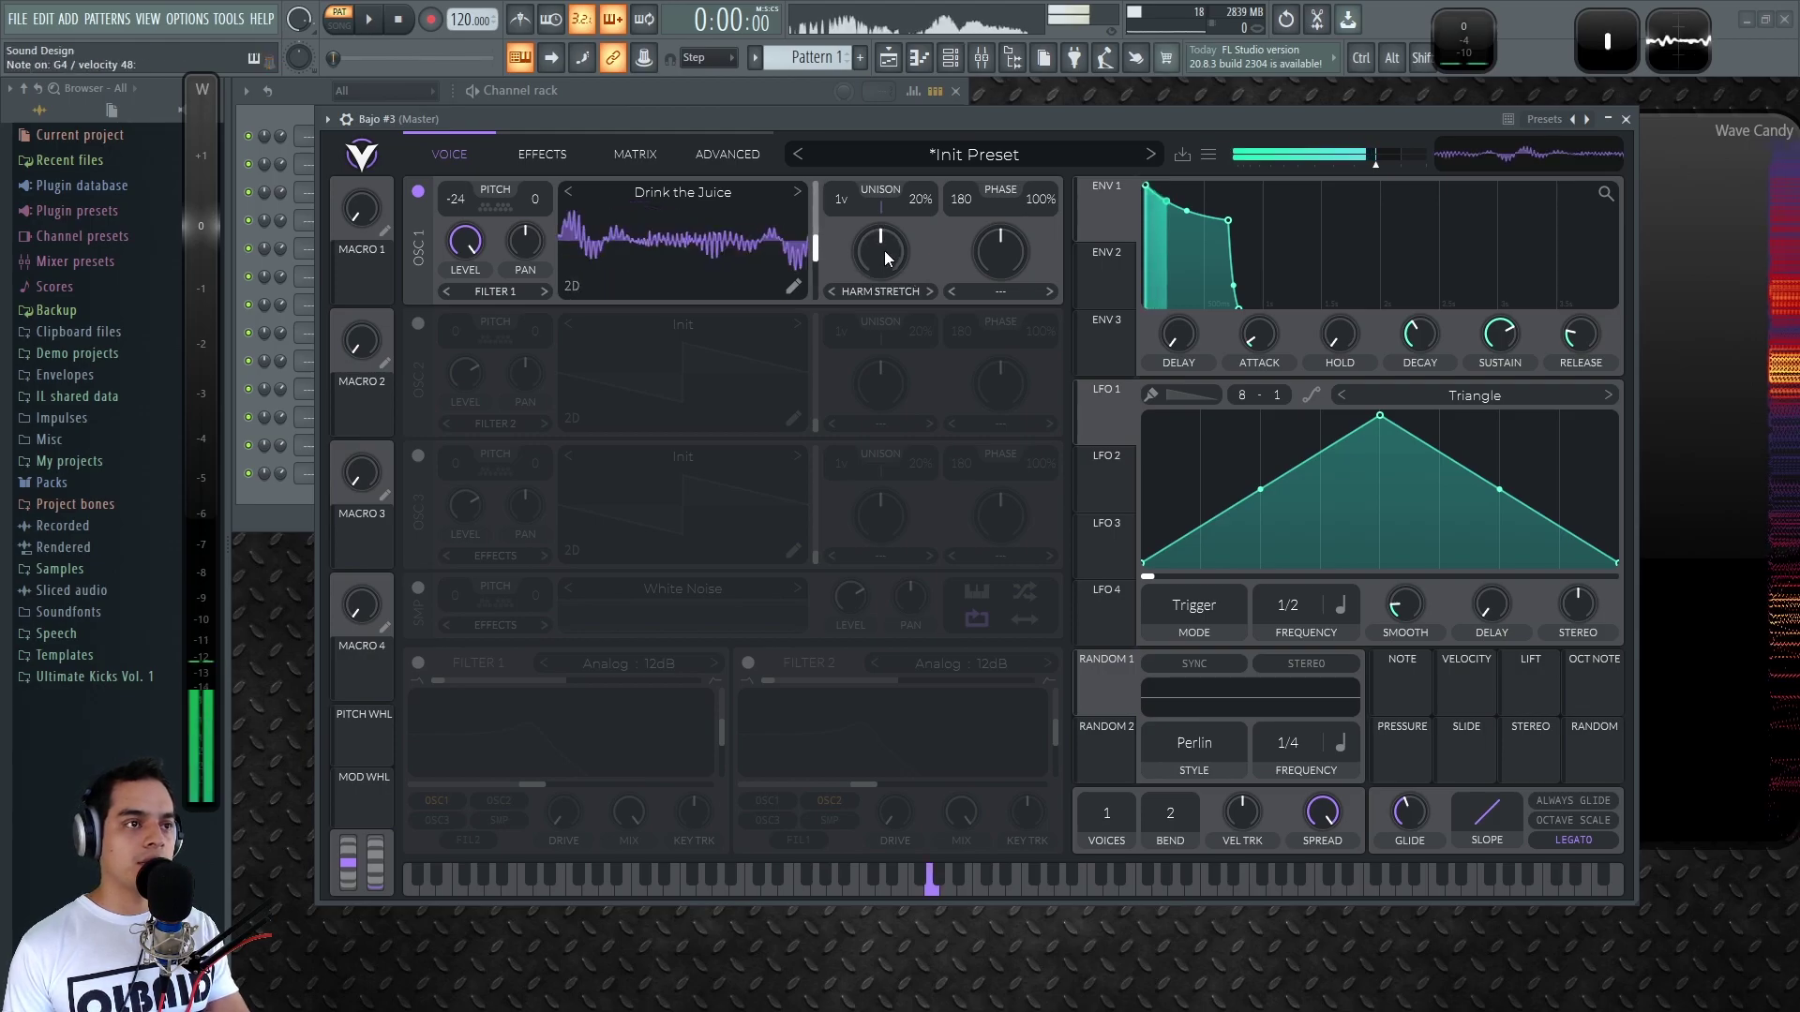
drag(884, 251, 859, 309)
Modulate oscillator 1's frequency morph amount with envelope 2 at about 0.165
drag(1106, 277, 894, 253)
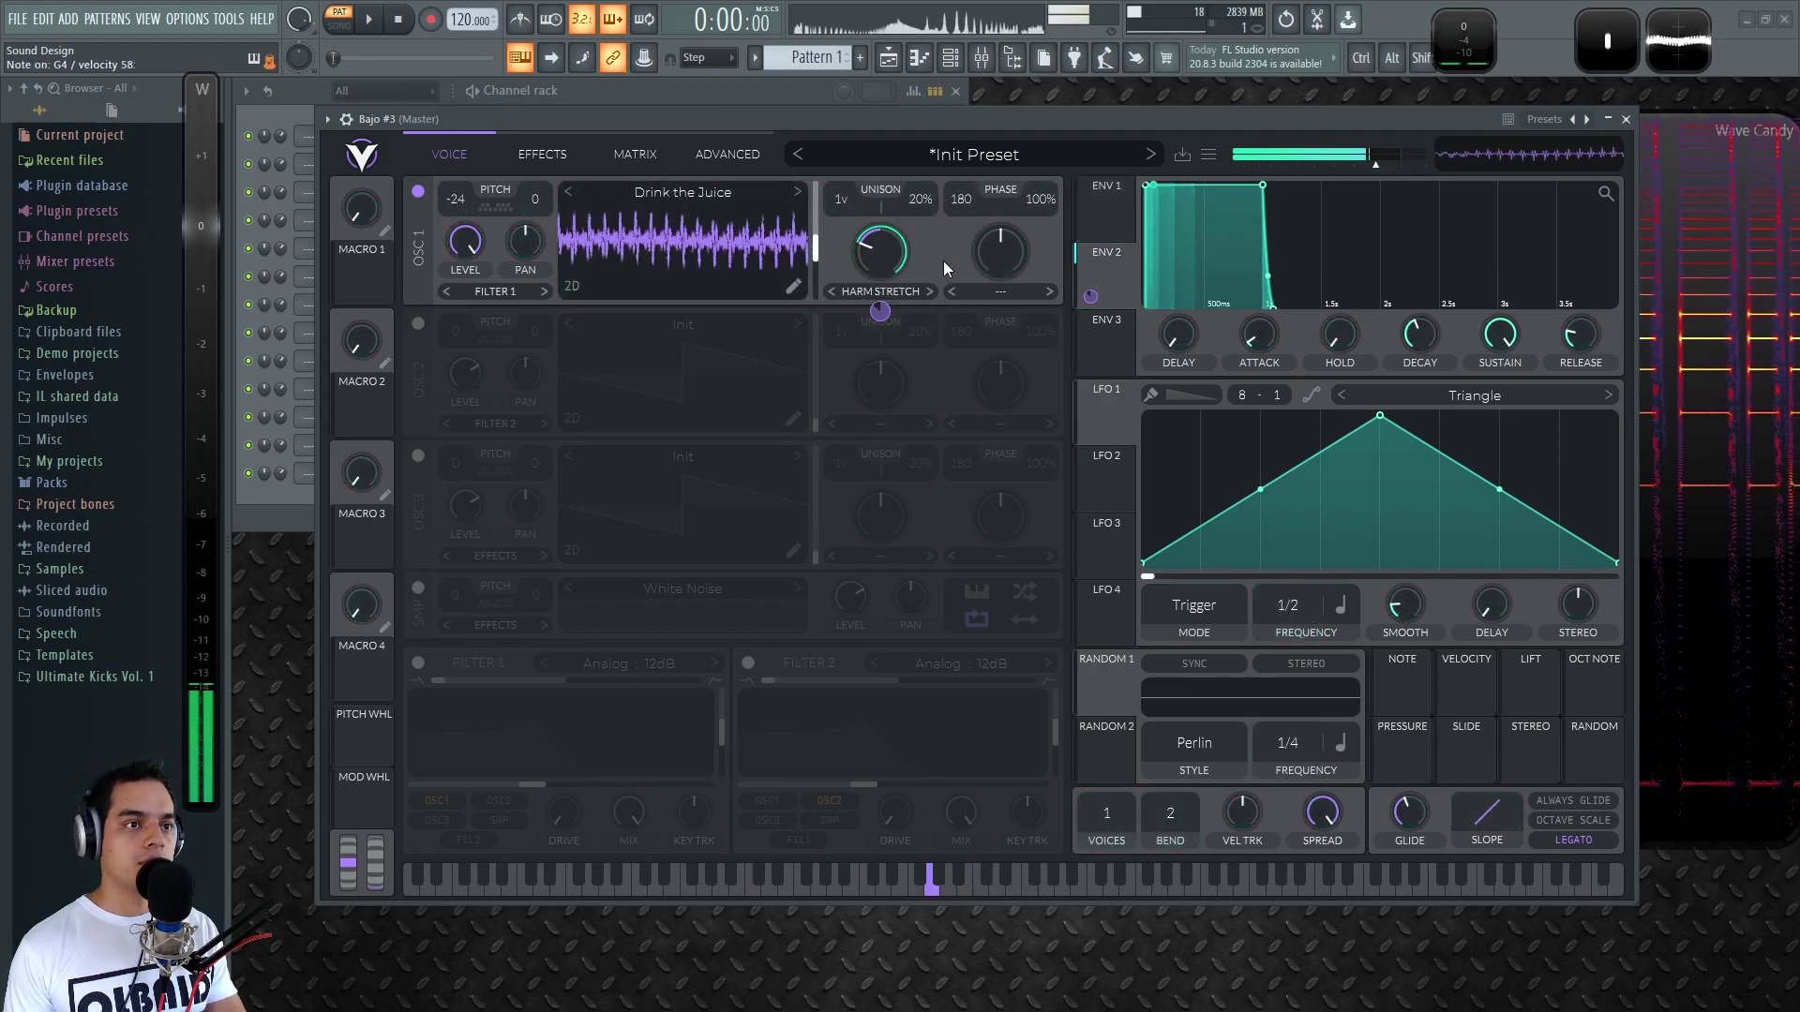
drag(1091, 298, 1091, 393)
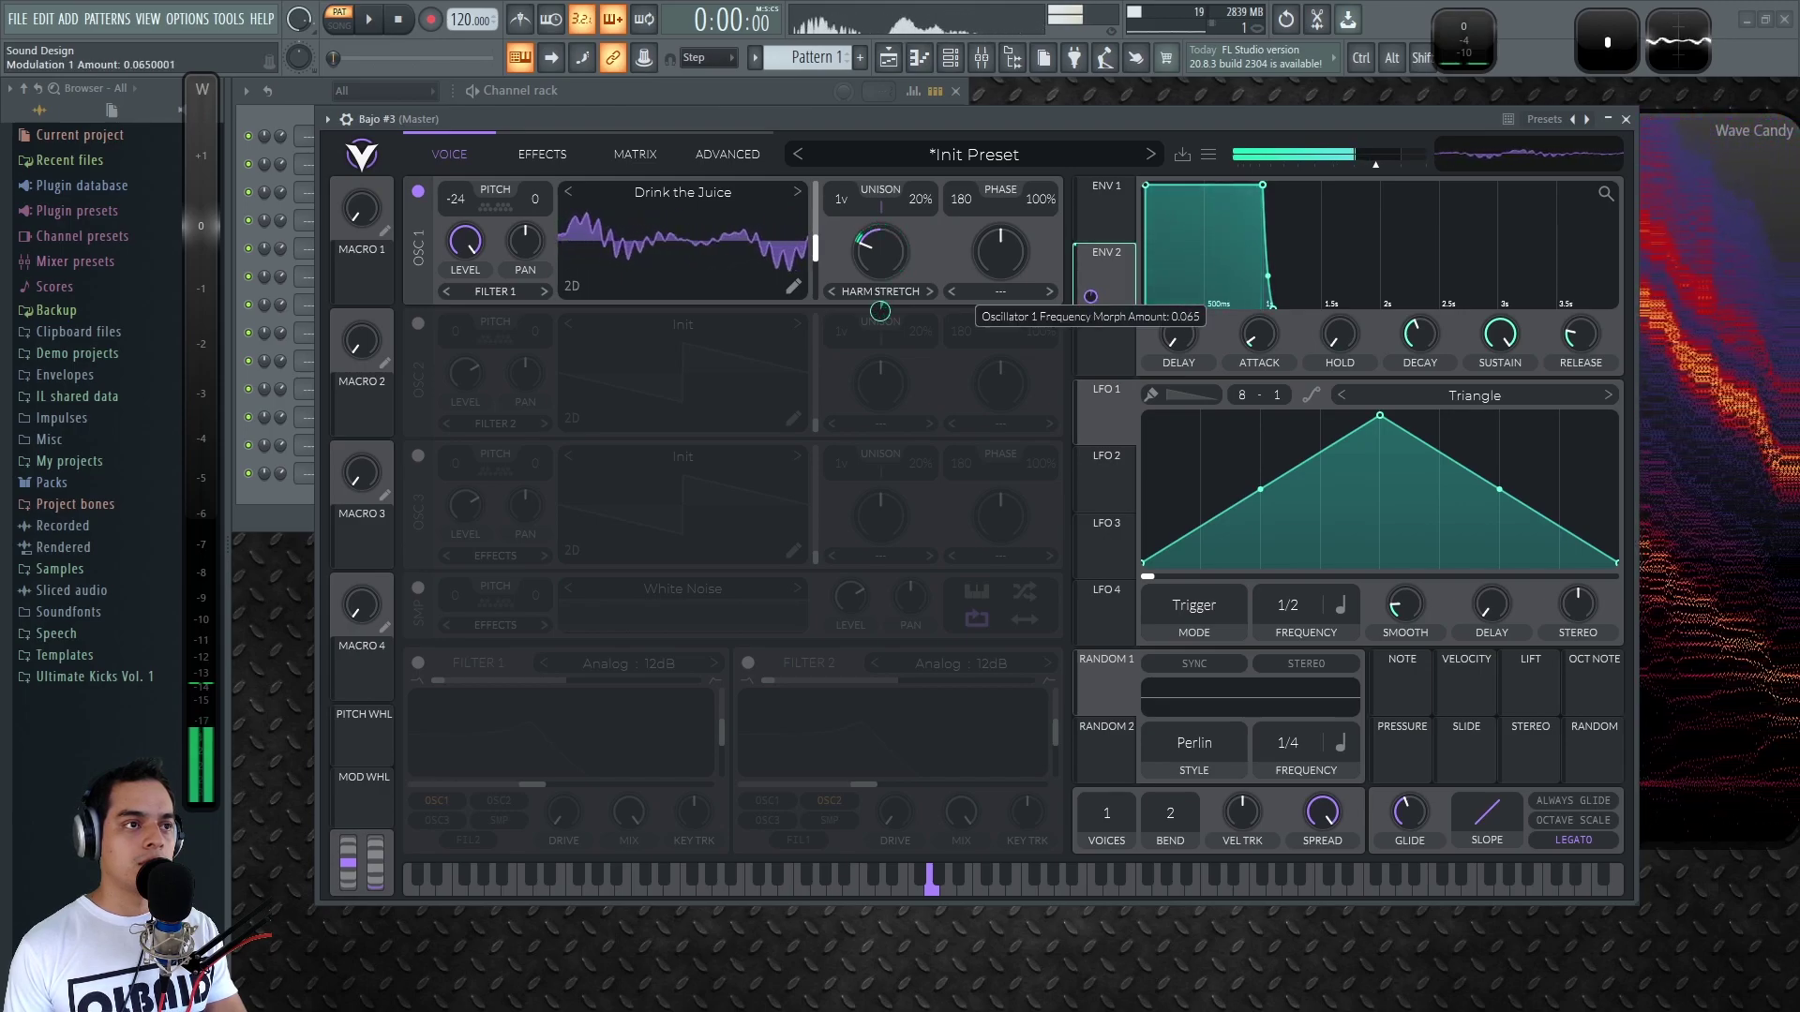
drag(1095, 294, 1095, 303)
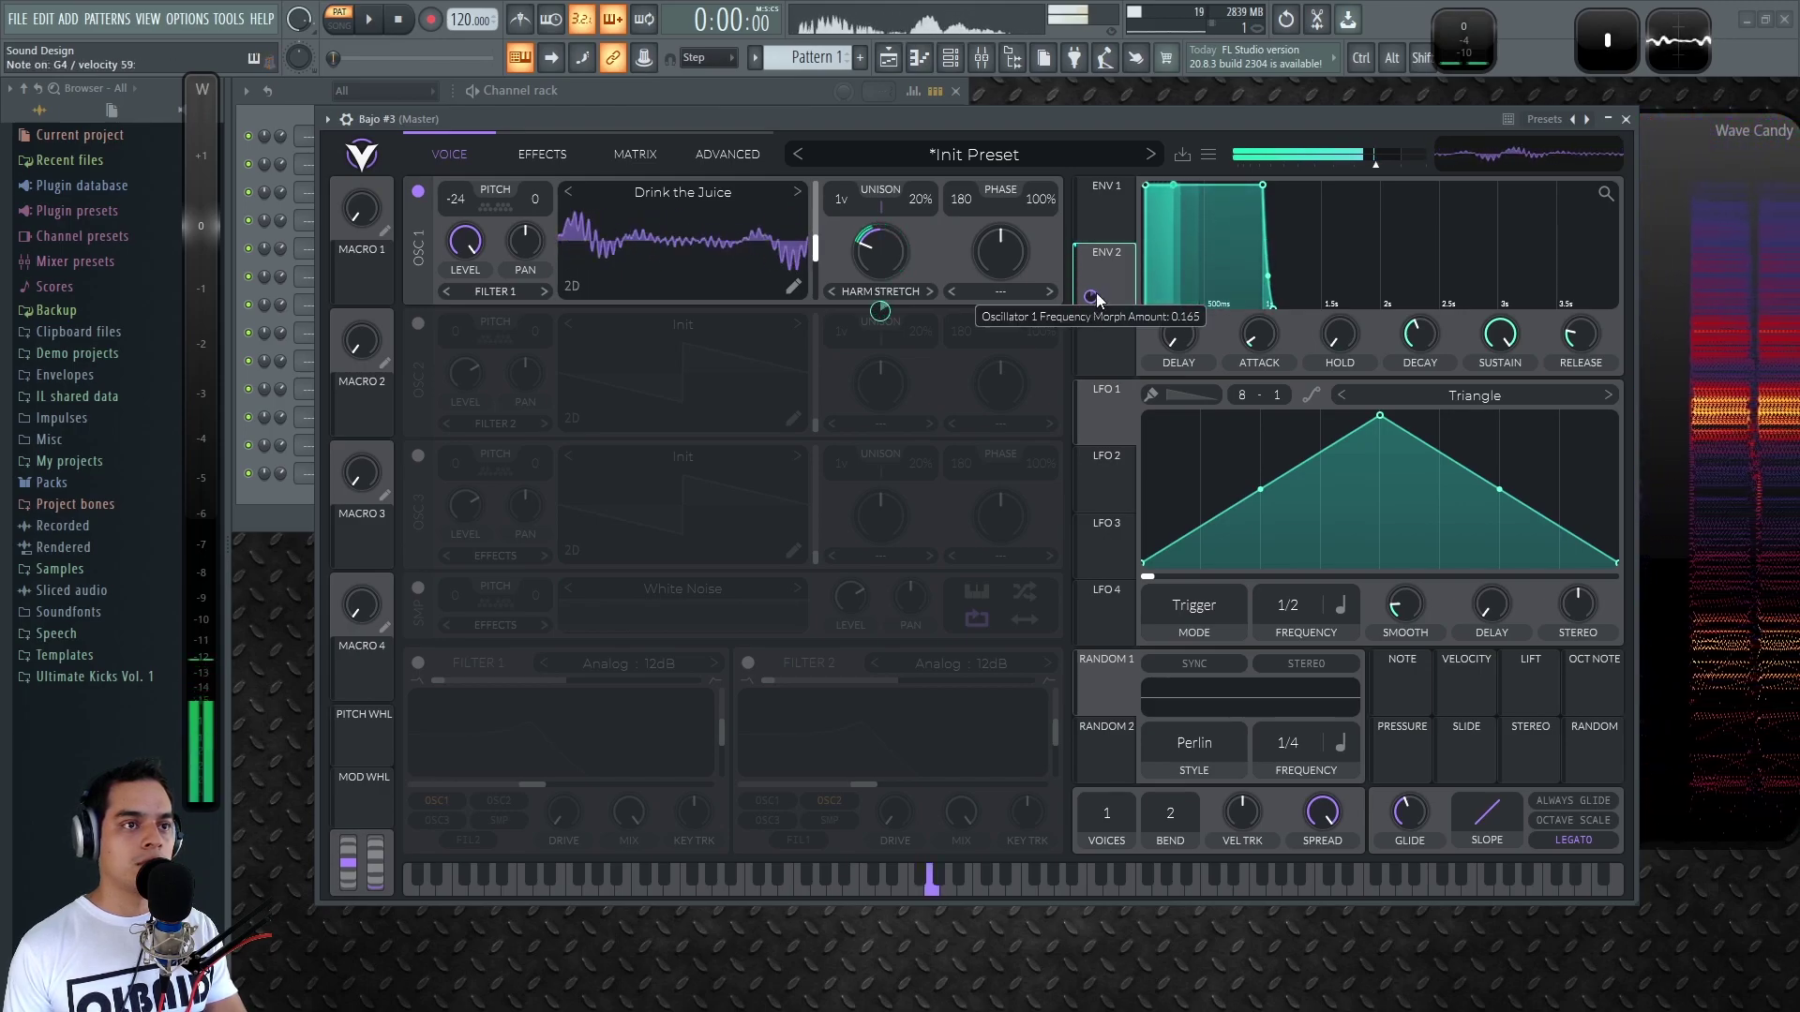
Shape envelope 2 with a short decay and about three-quarters sustain, and give oscillator 1 four unison voices at 1% detune
drag(1498, 345, 1494, 448)
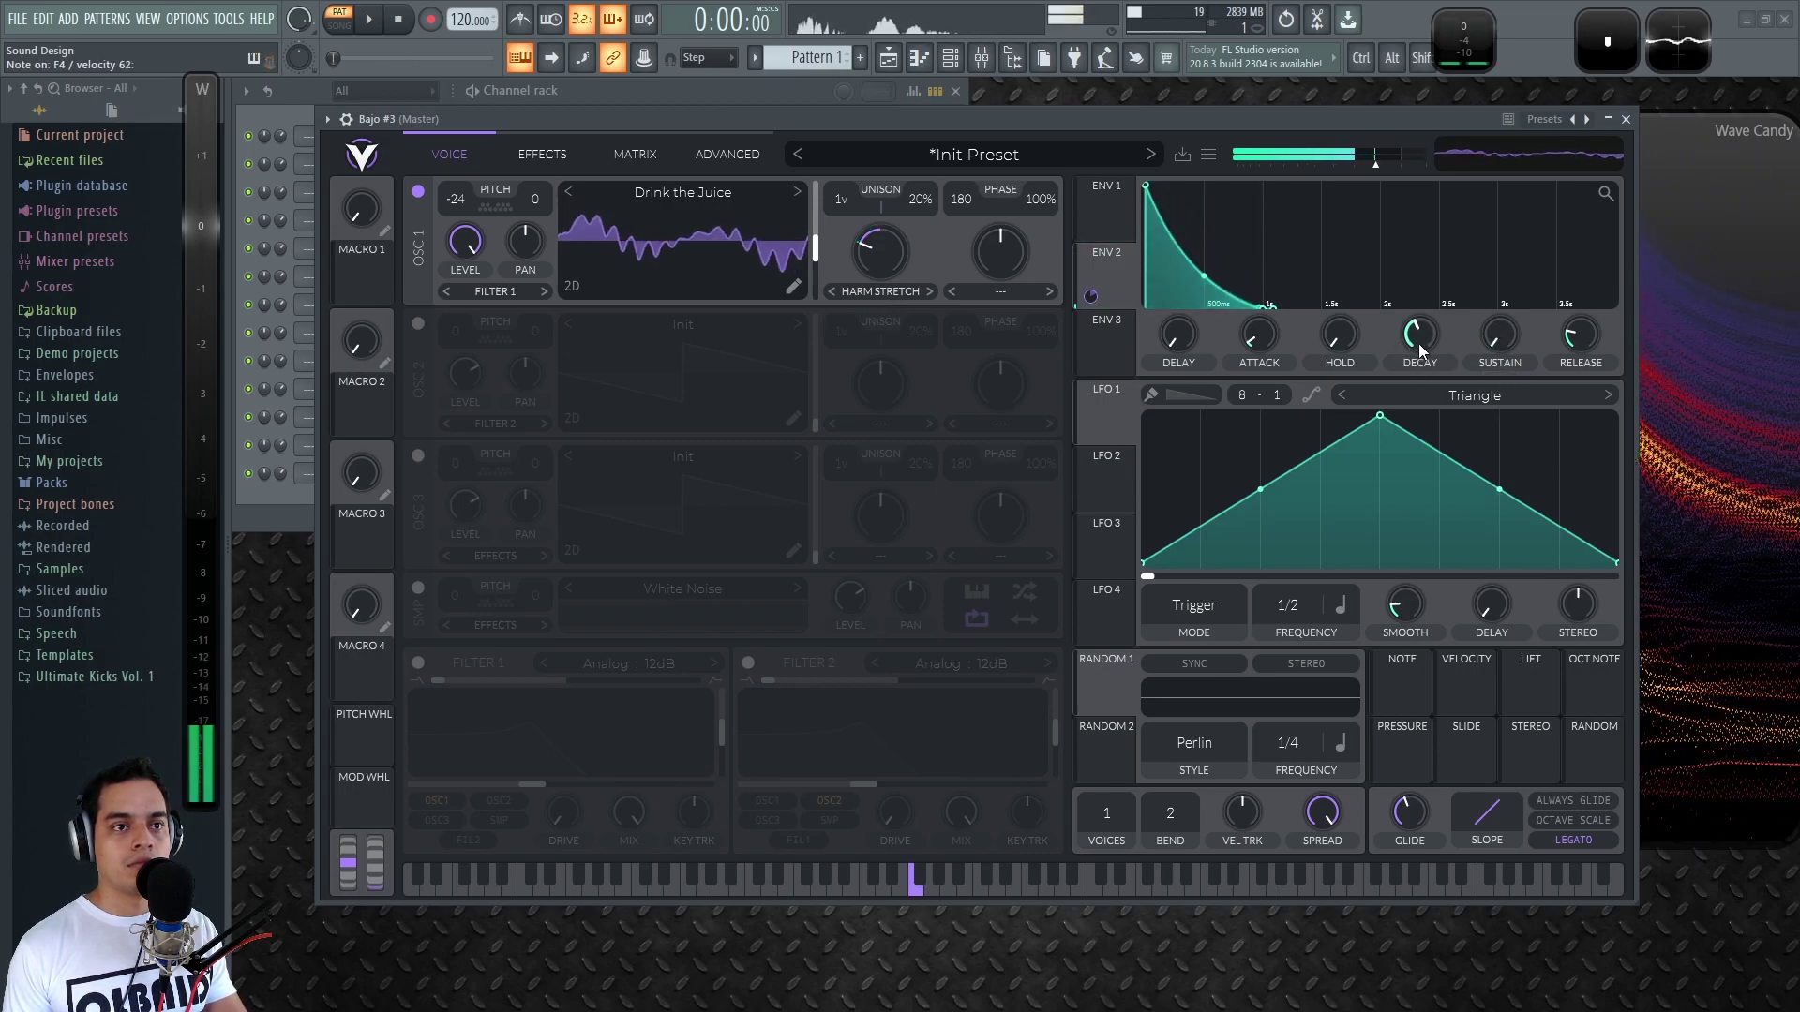
drag(1500, 335, 1456, 171)
drag(1419, 335, 1421, 355)
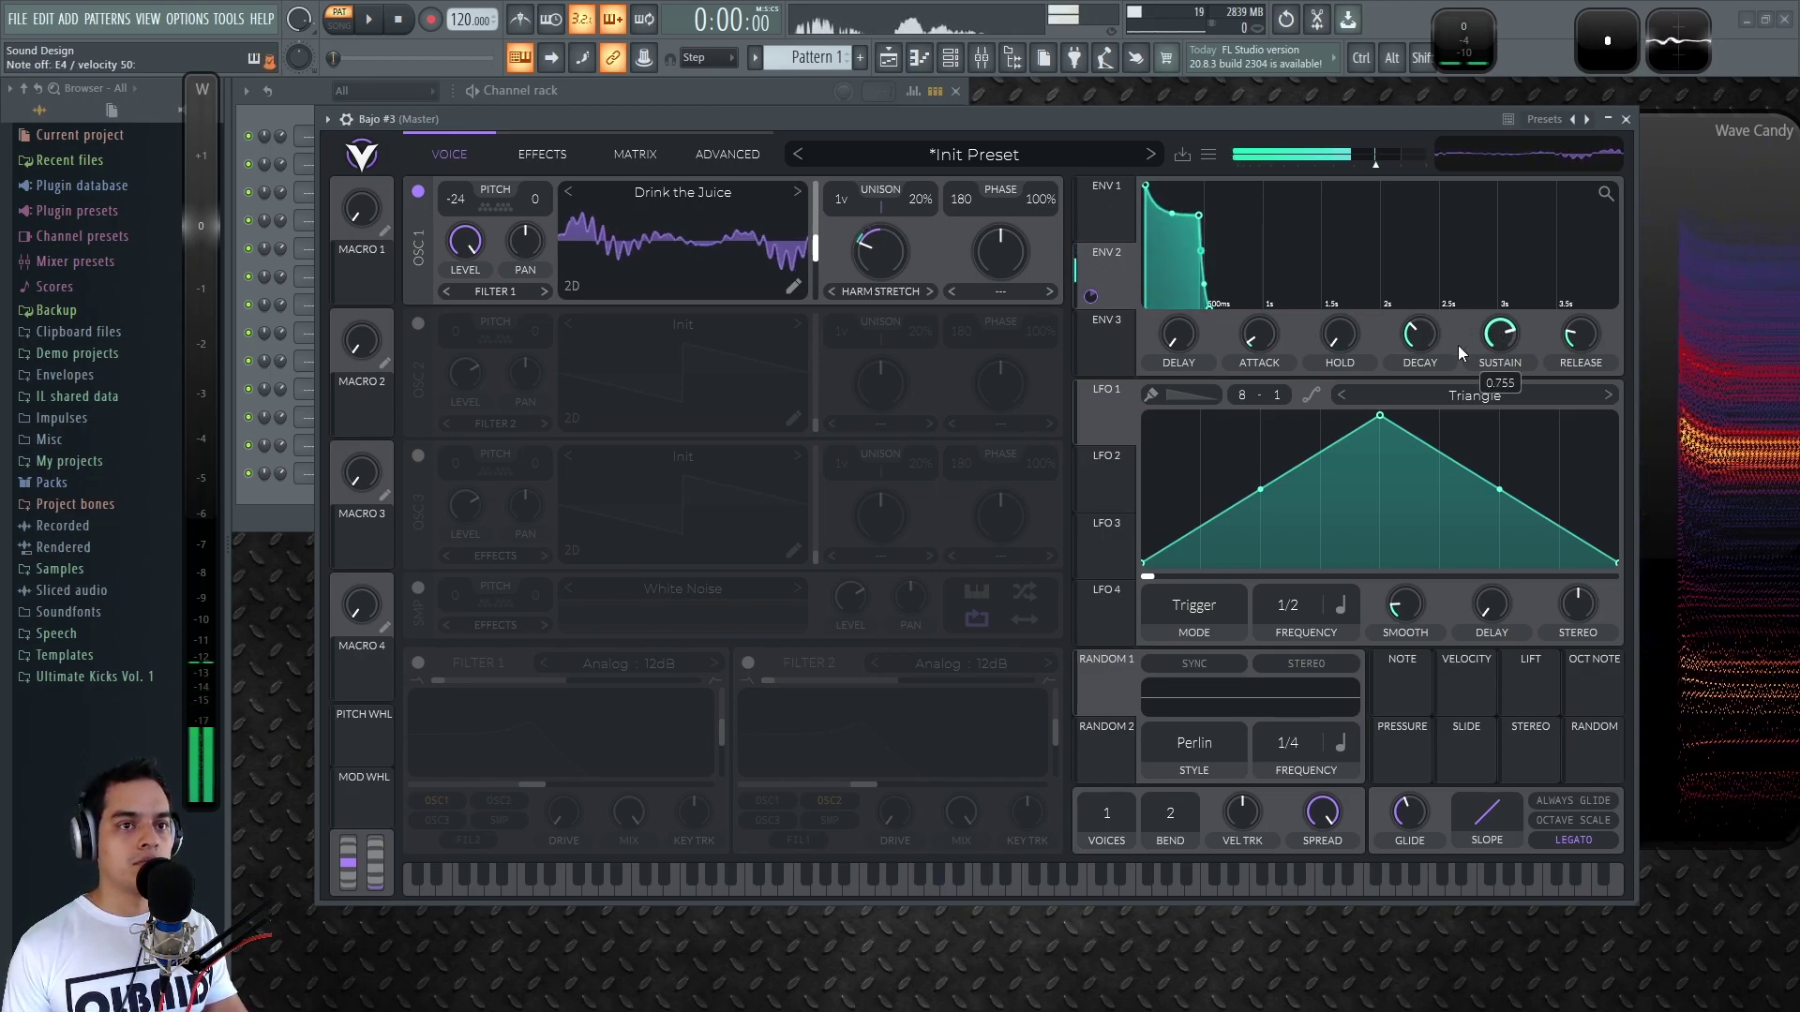
mouse_move(1499, 335)
mouse_down()
mouse_move(1493, 389)
mouse_move(1497, 356)
mouse_up()
drag(840, 201, 915, 278)
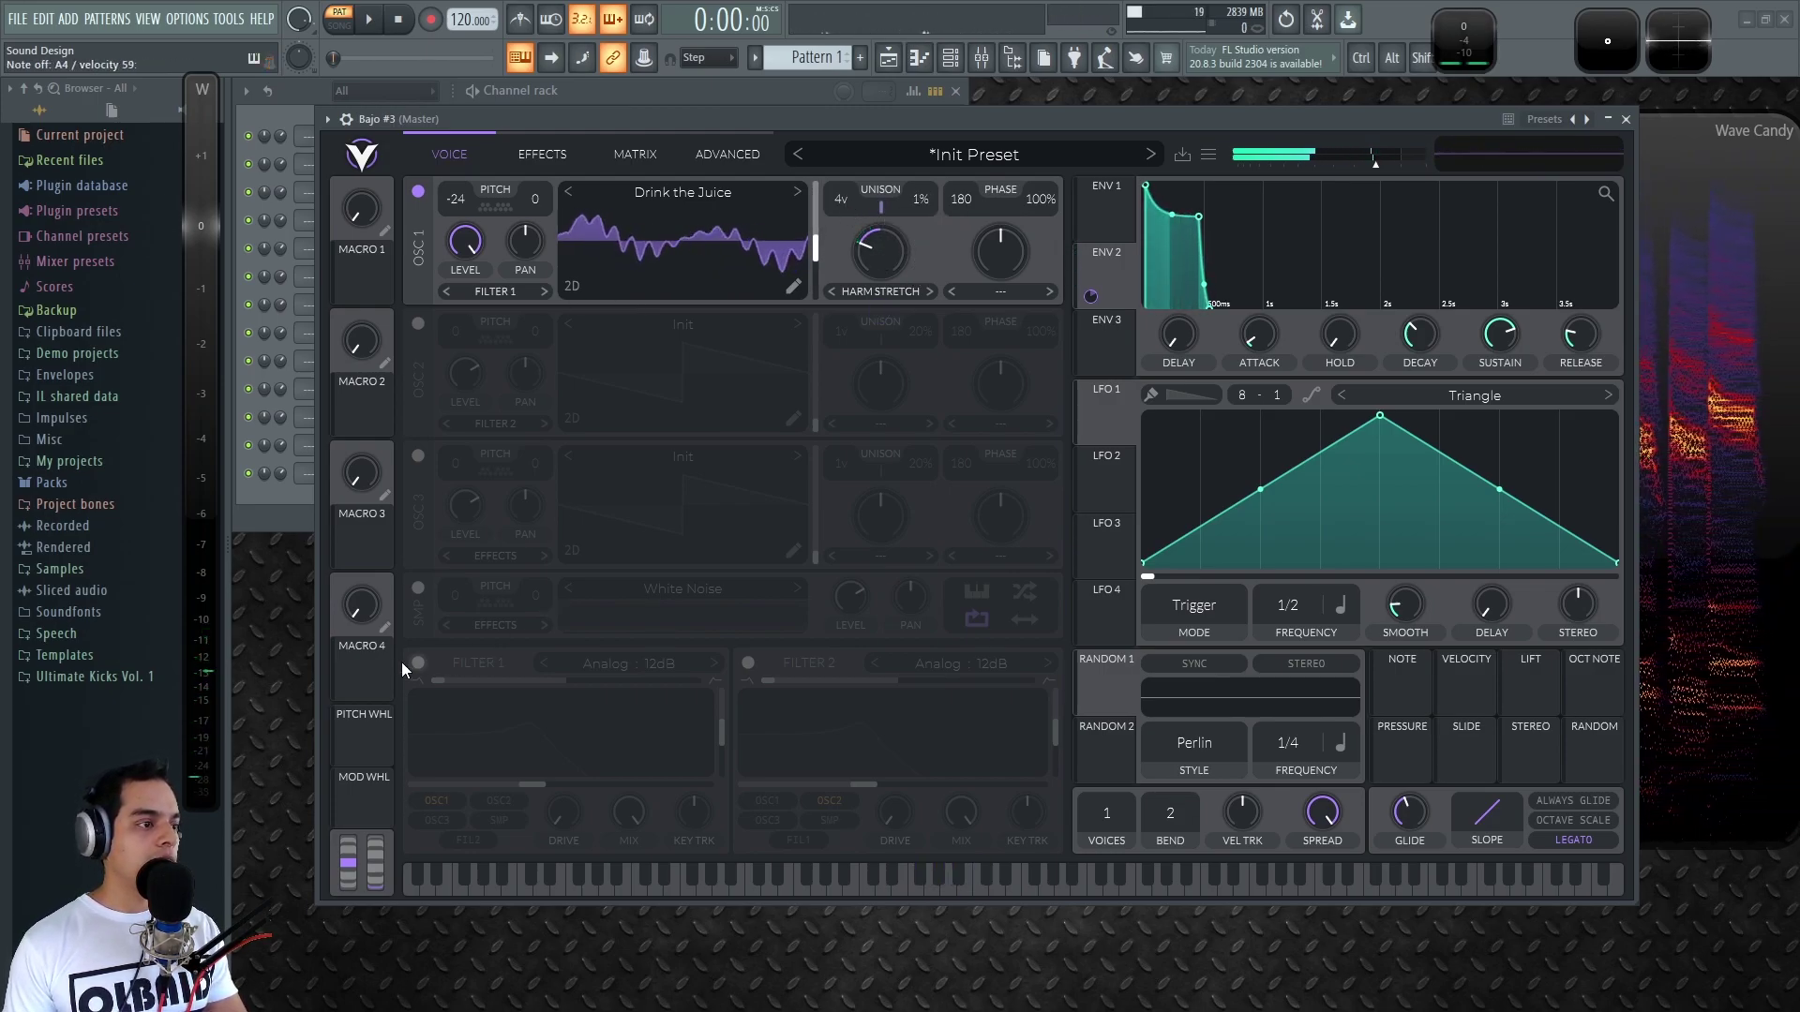
Enable oscillator 2 with oscillator 1 muted, load the Basic Shapes wavetable and transpose it to -24
click(418, 324)
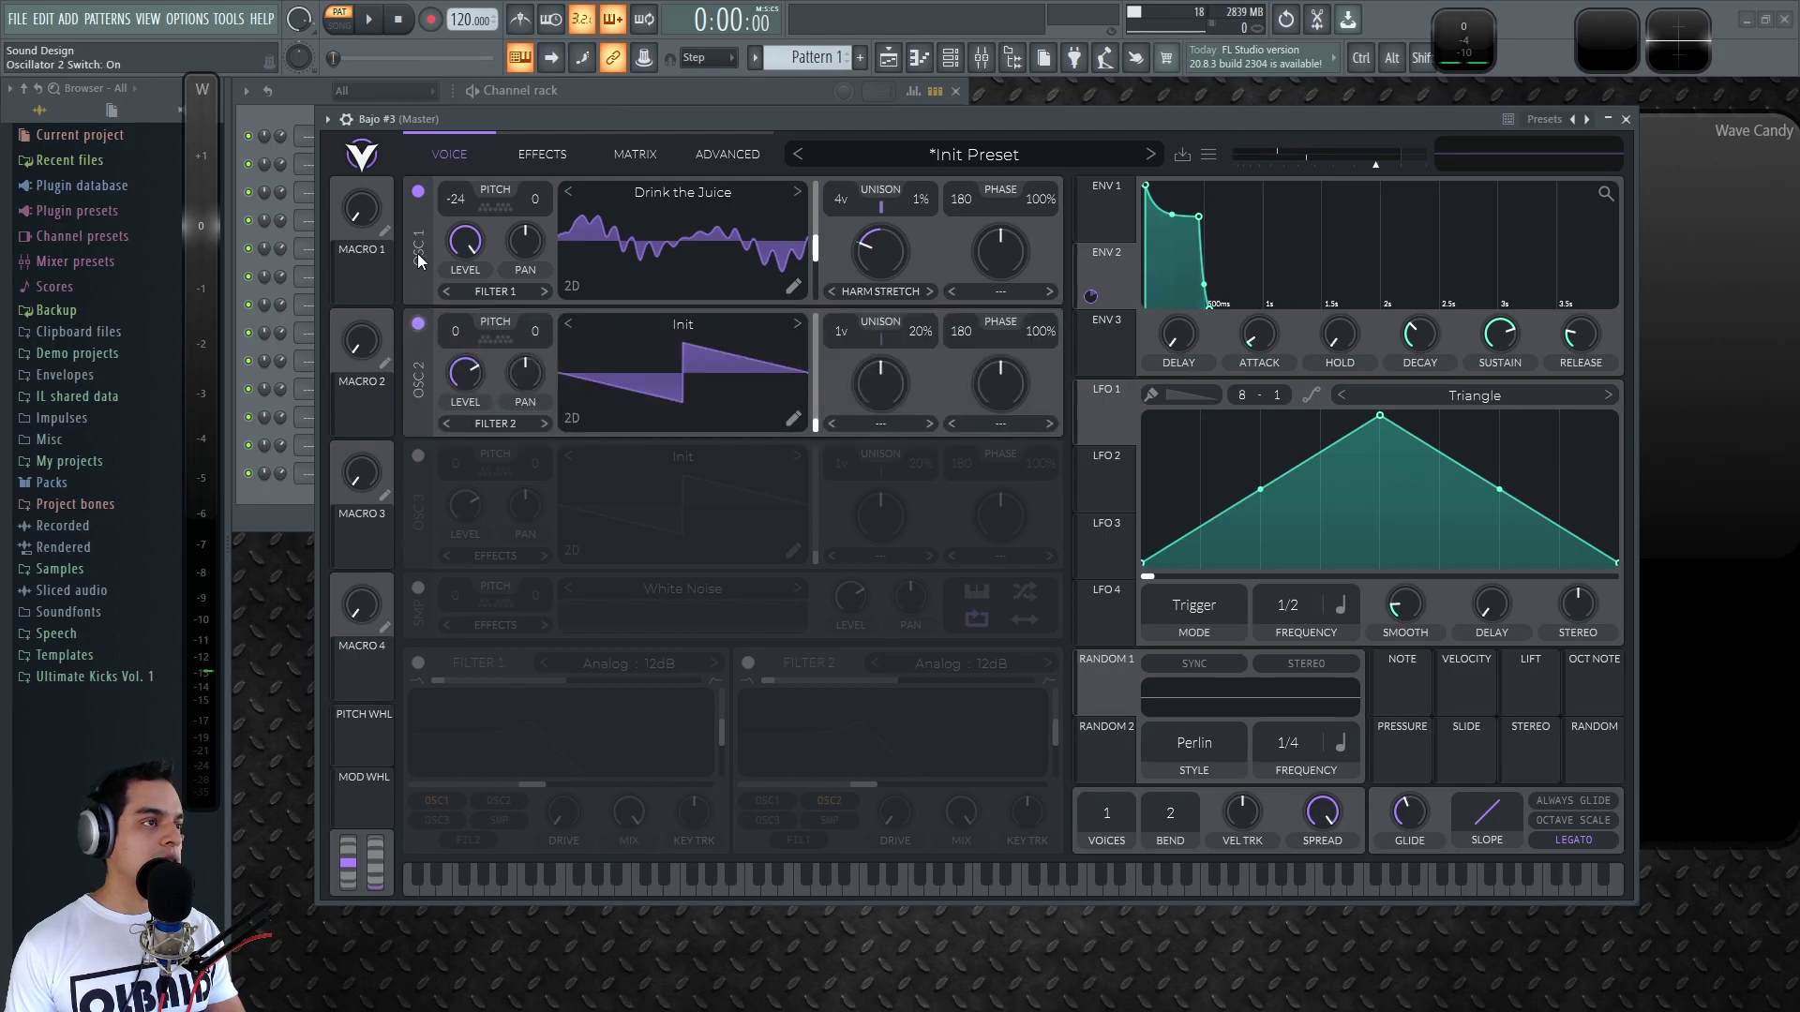
click(418, 191)
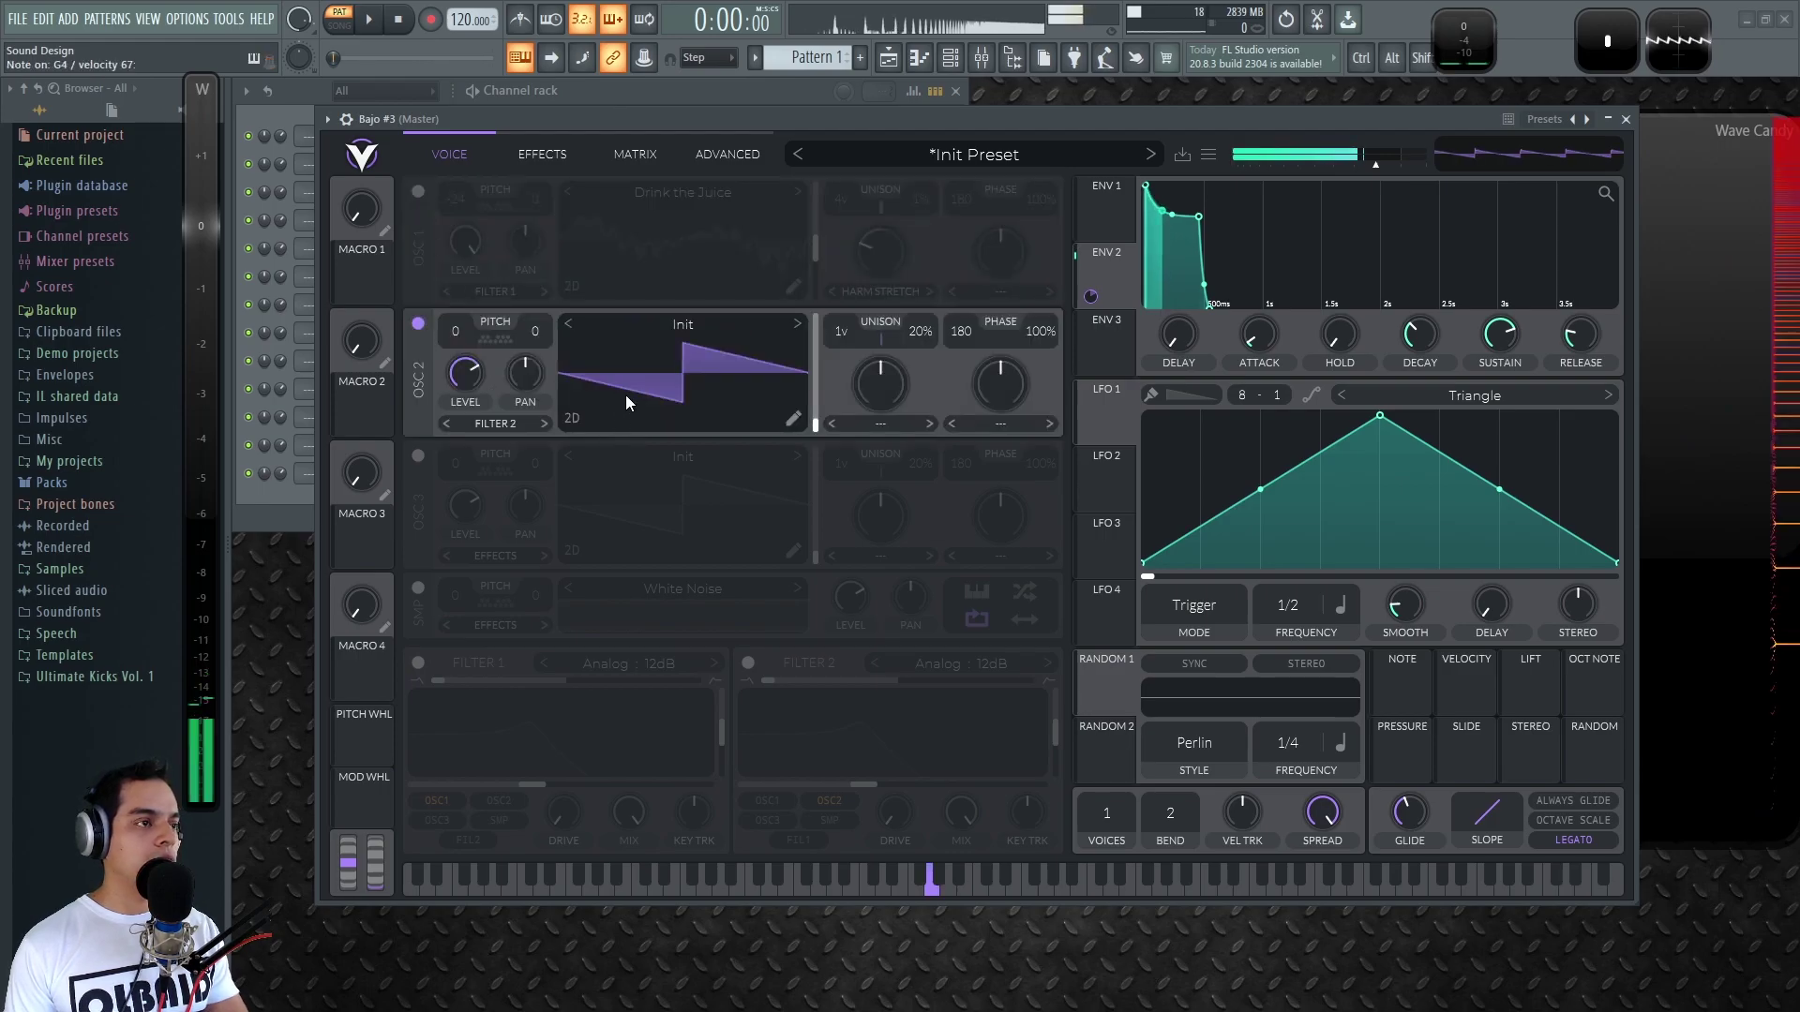
click(798, 325)
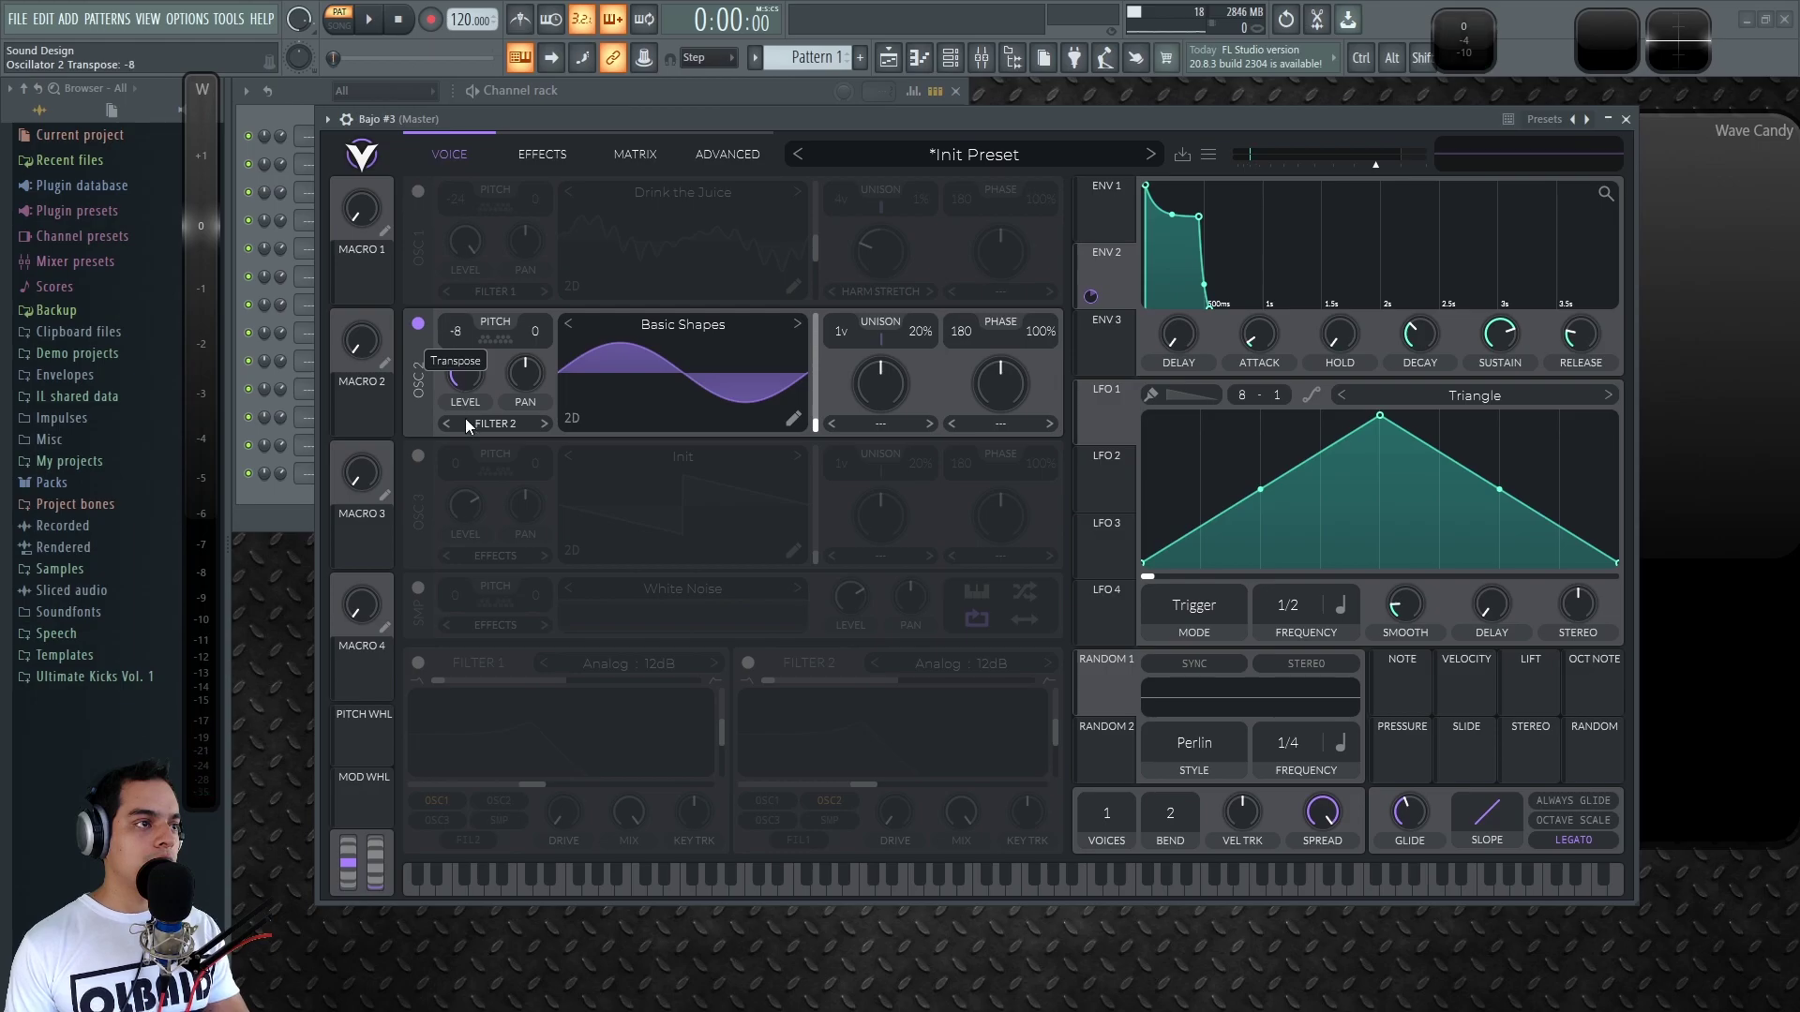
drag(461, 578, 463, 566)
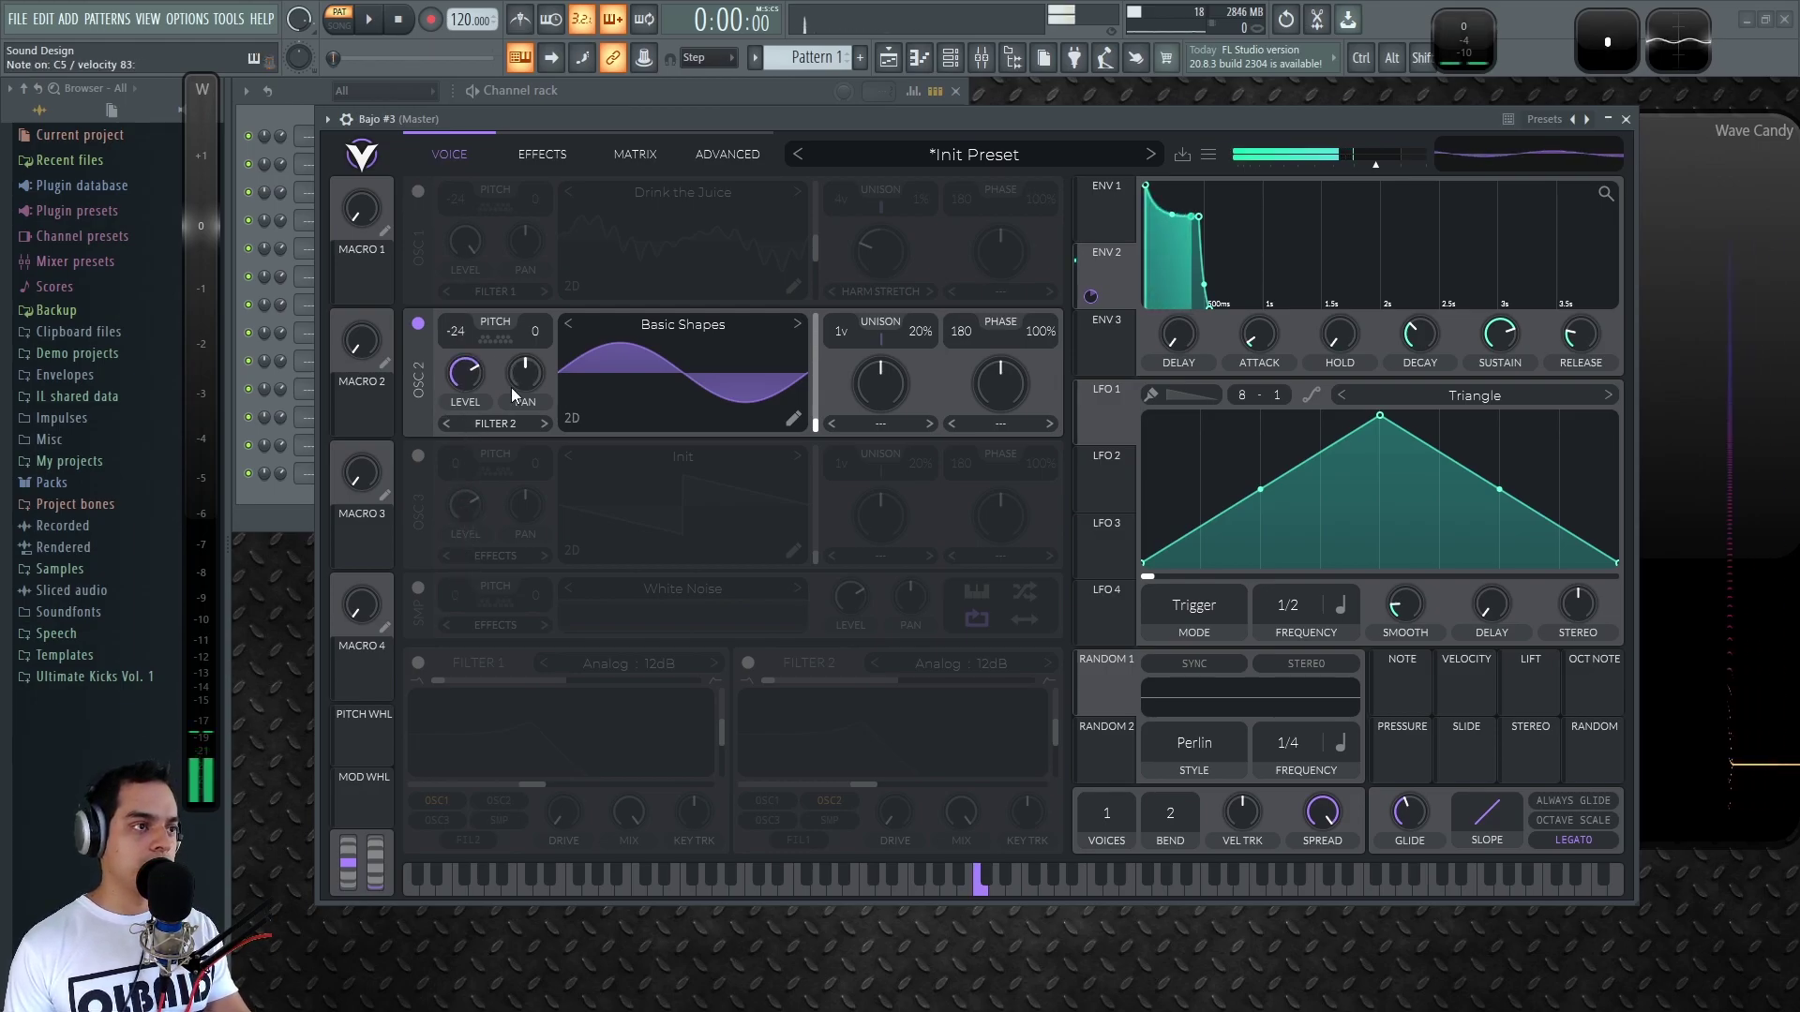
Re-enable oscillator 1, set oscillator 2 to full level with a triangle-shaped frame, and compare both oscillators by toggling them
click(419, 190)
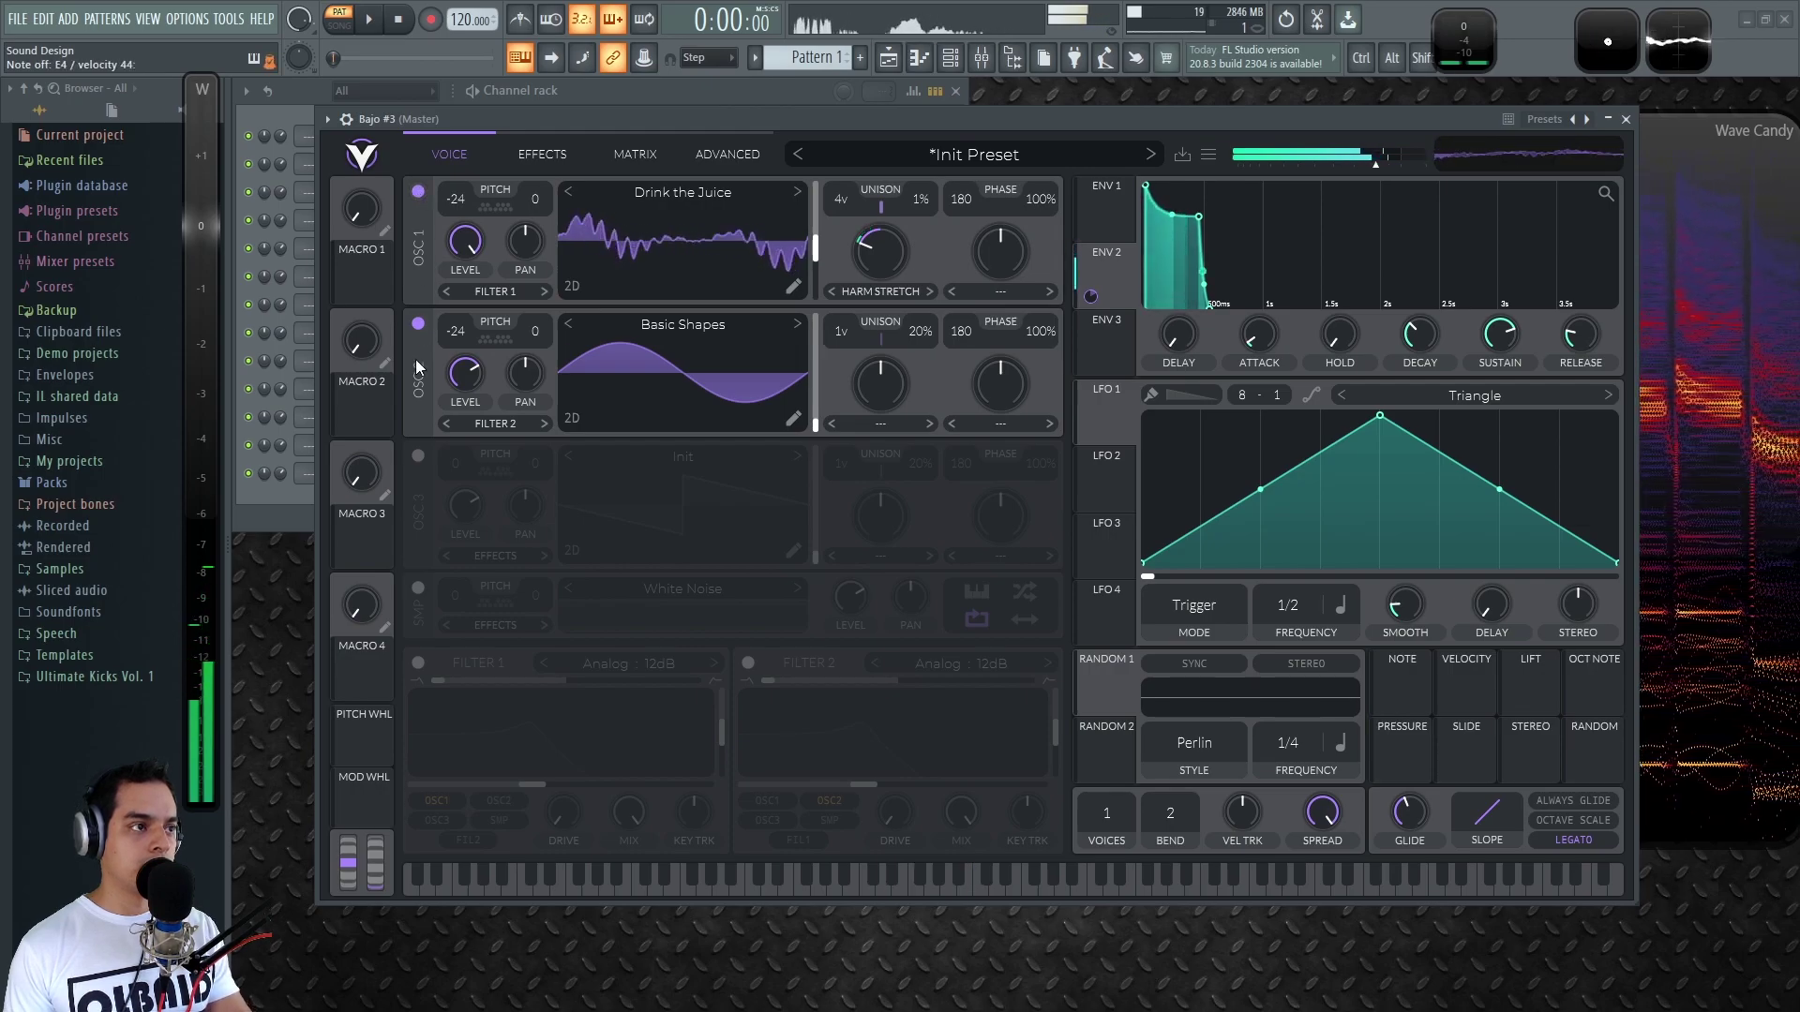
click(418, 325)
click(418, 325)
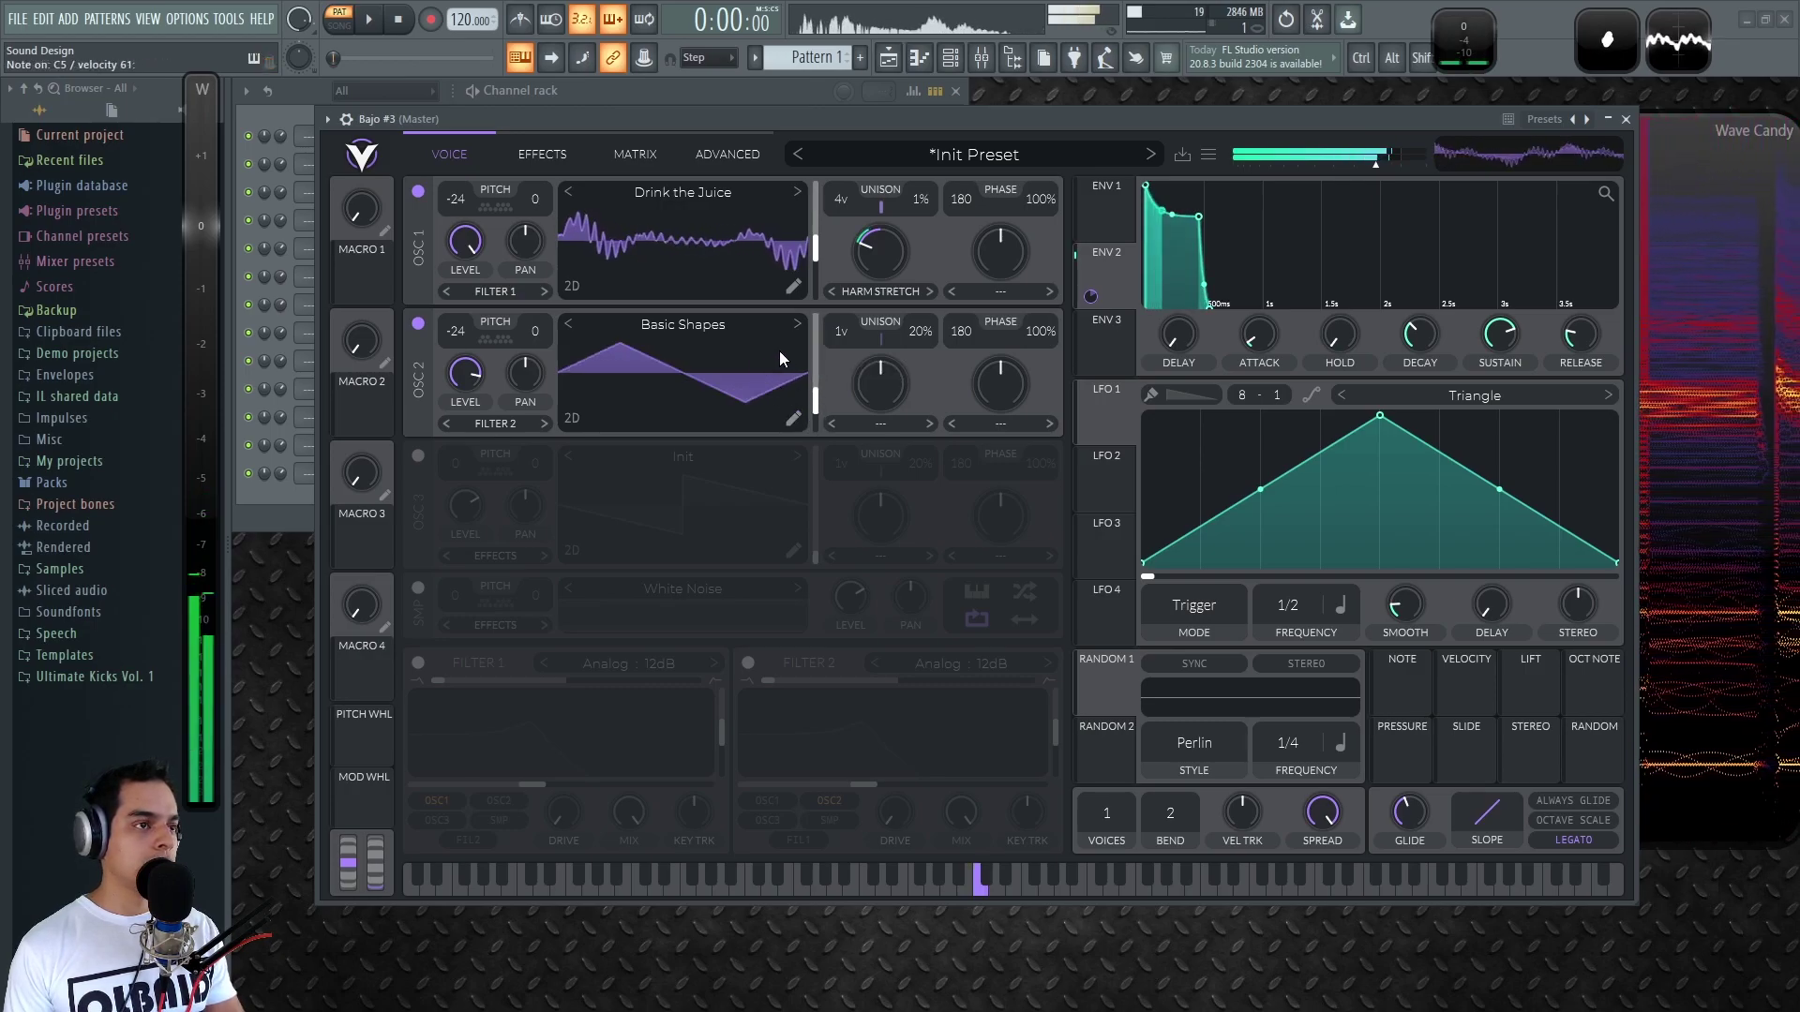
drag(814, 401, 816, 392)
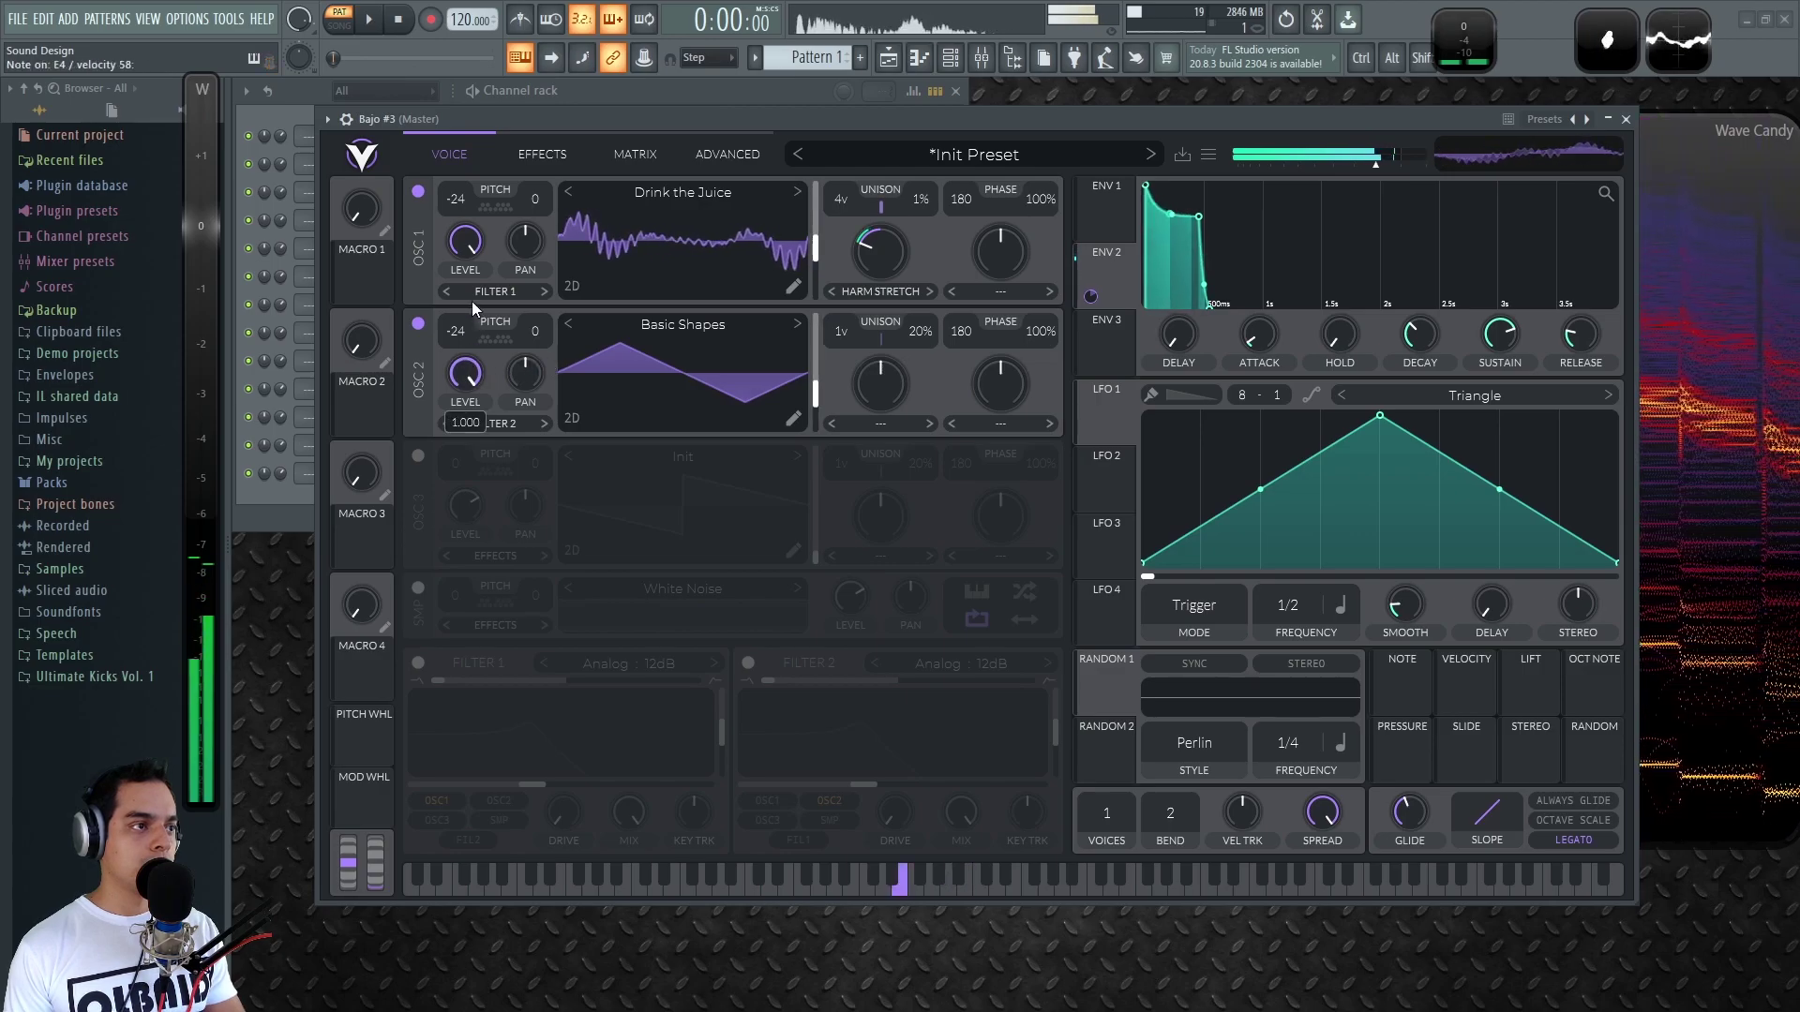
click(418, 191)
click(417, 191)
click(418, 324)
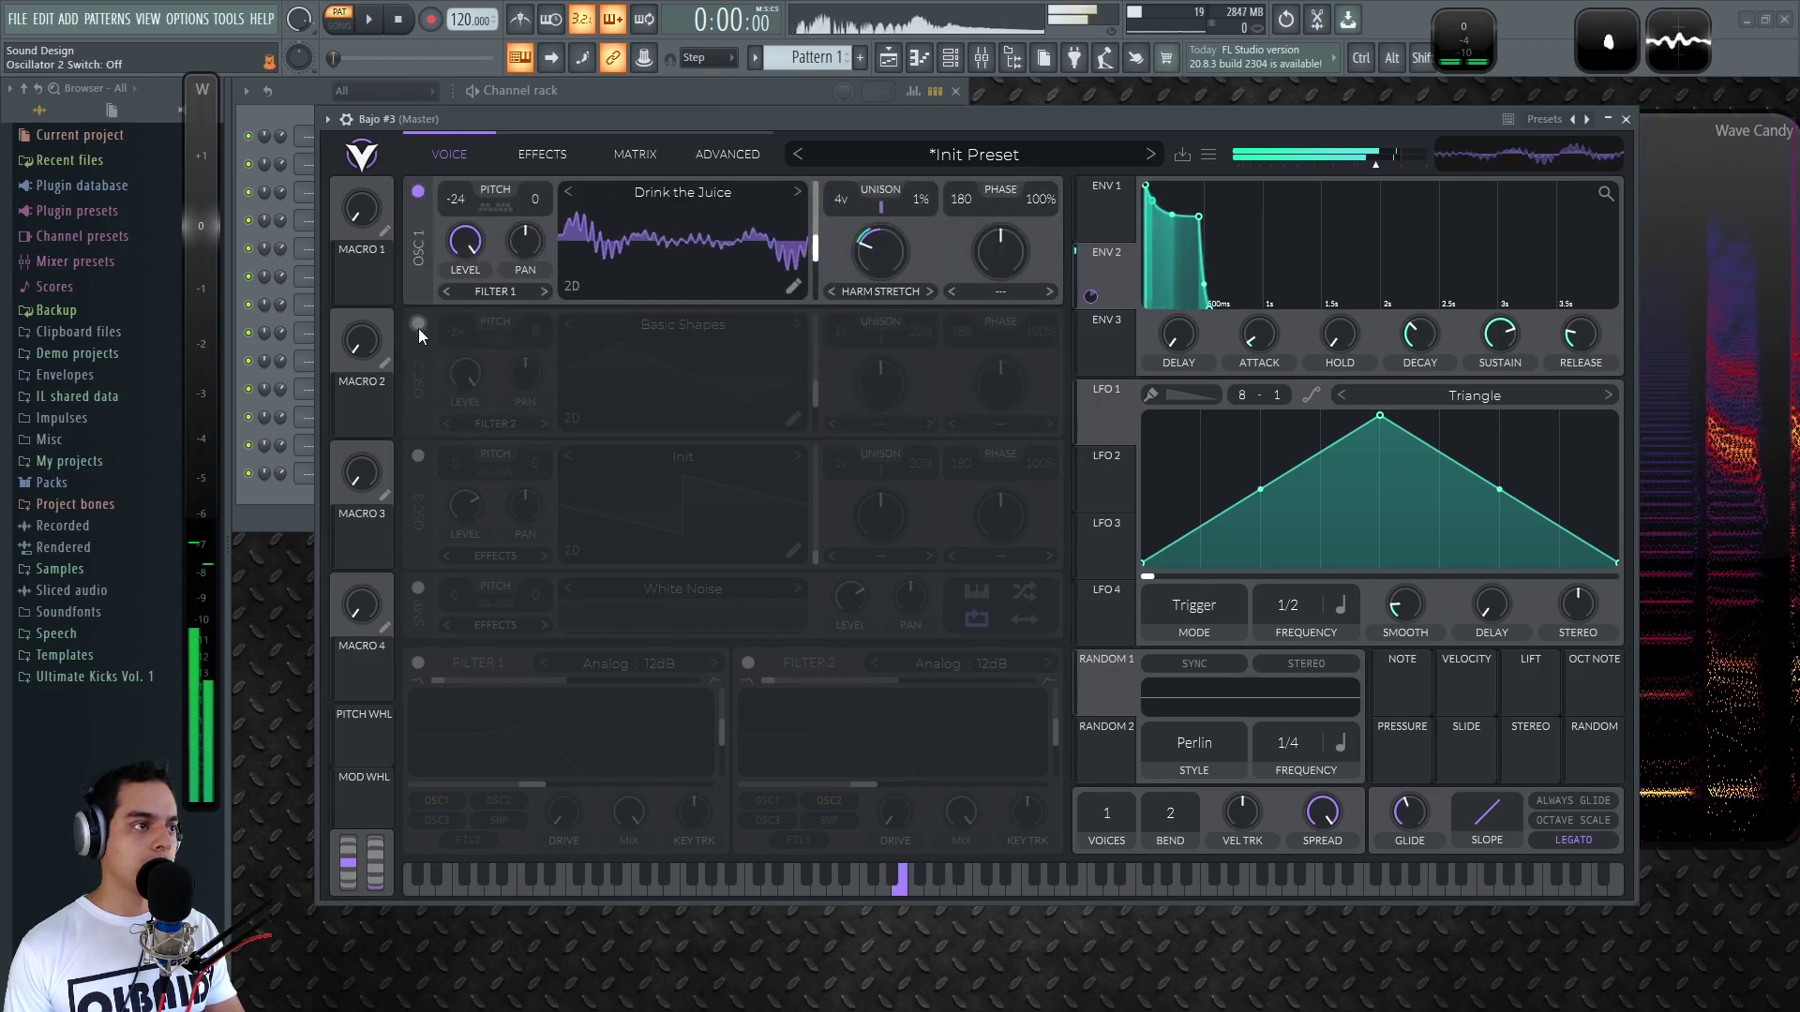
click(418, 326)
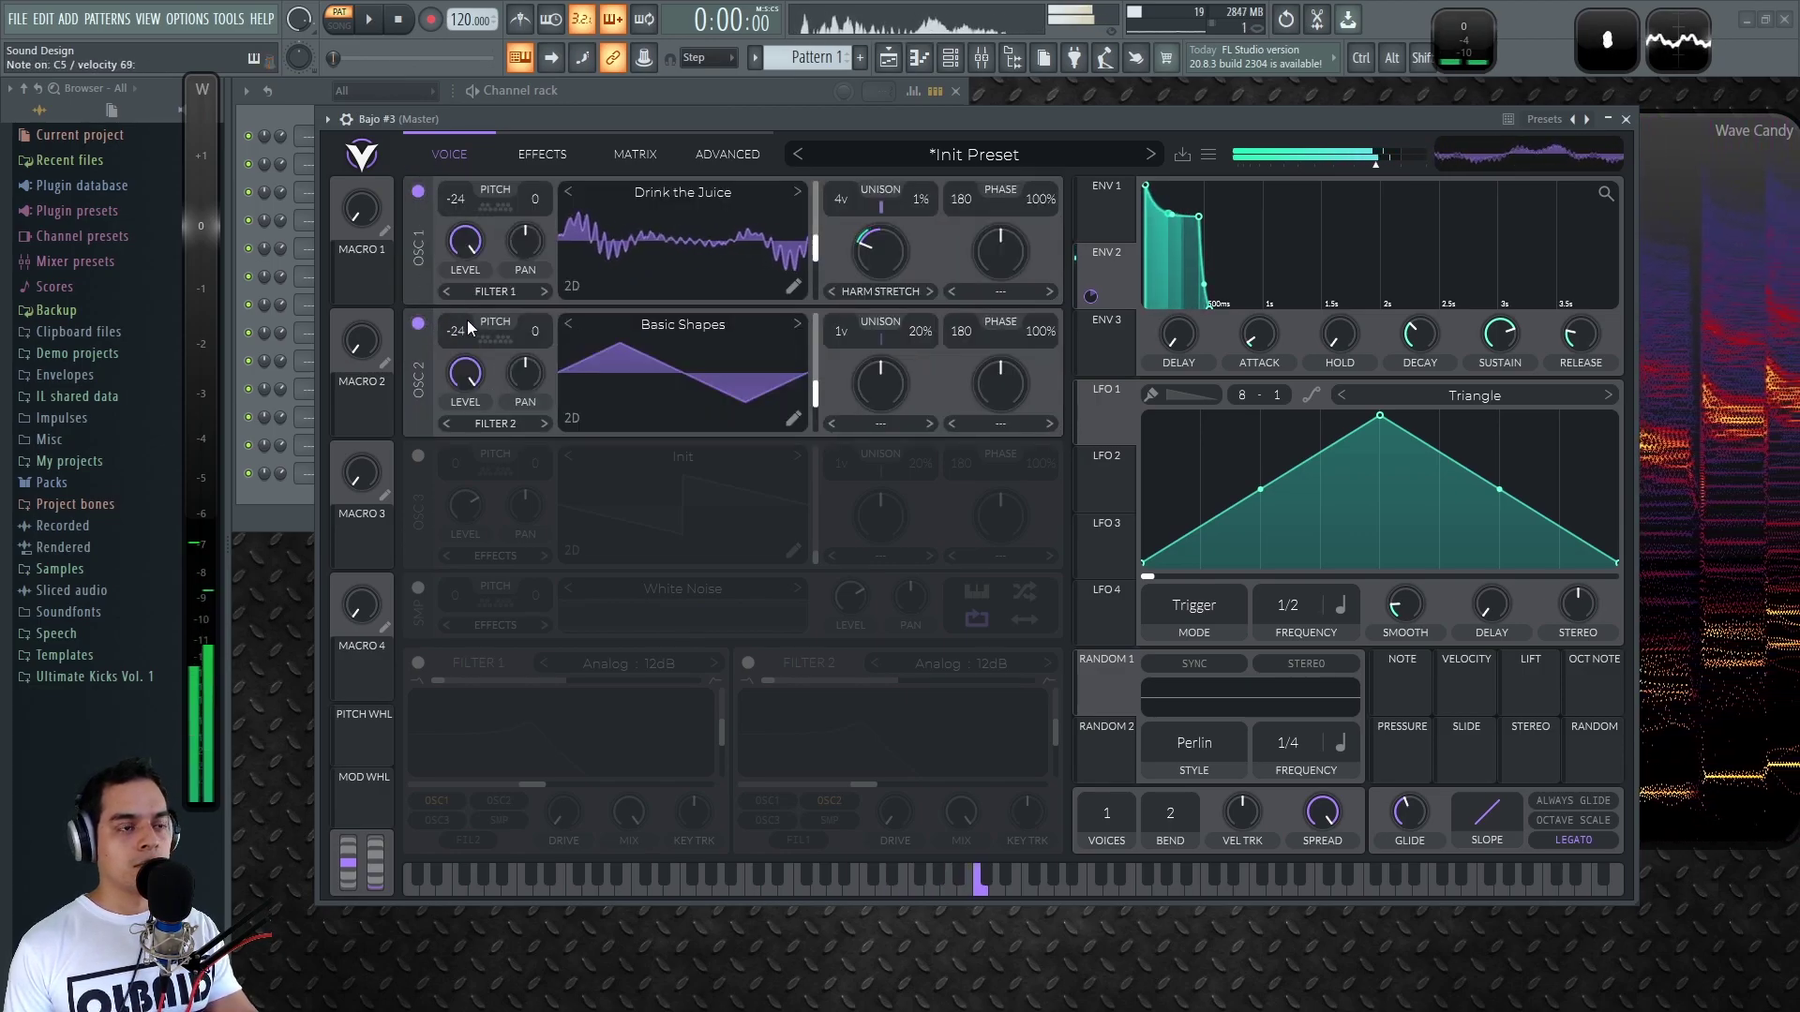
Enable filter 1 with its cutoff fully open and maximum drive, and assign envelope 3 to the cutoff at 32.00
click(418, 662)
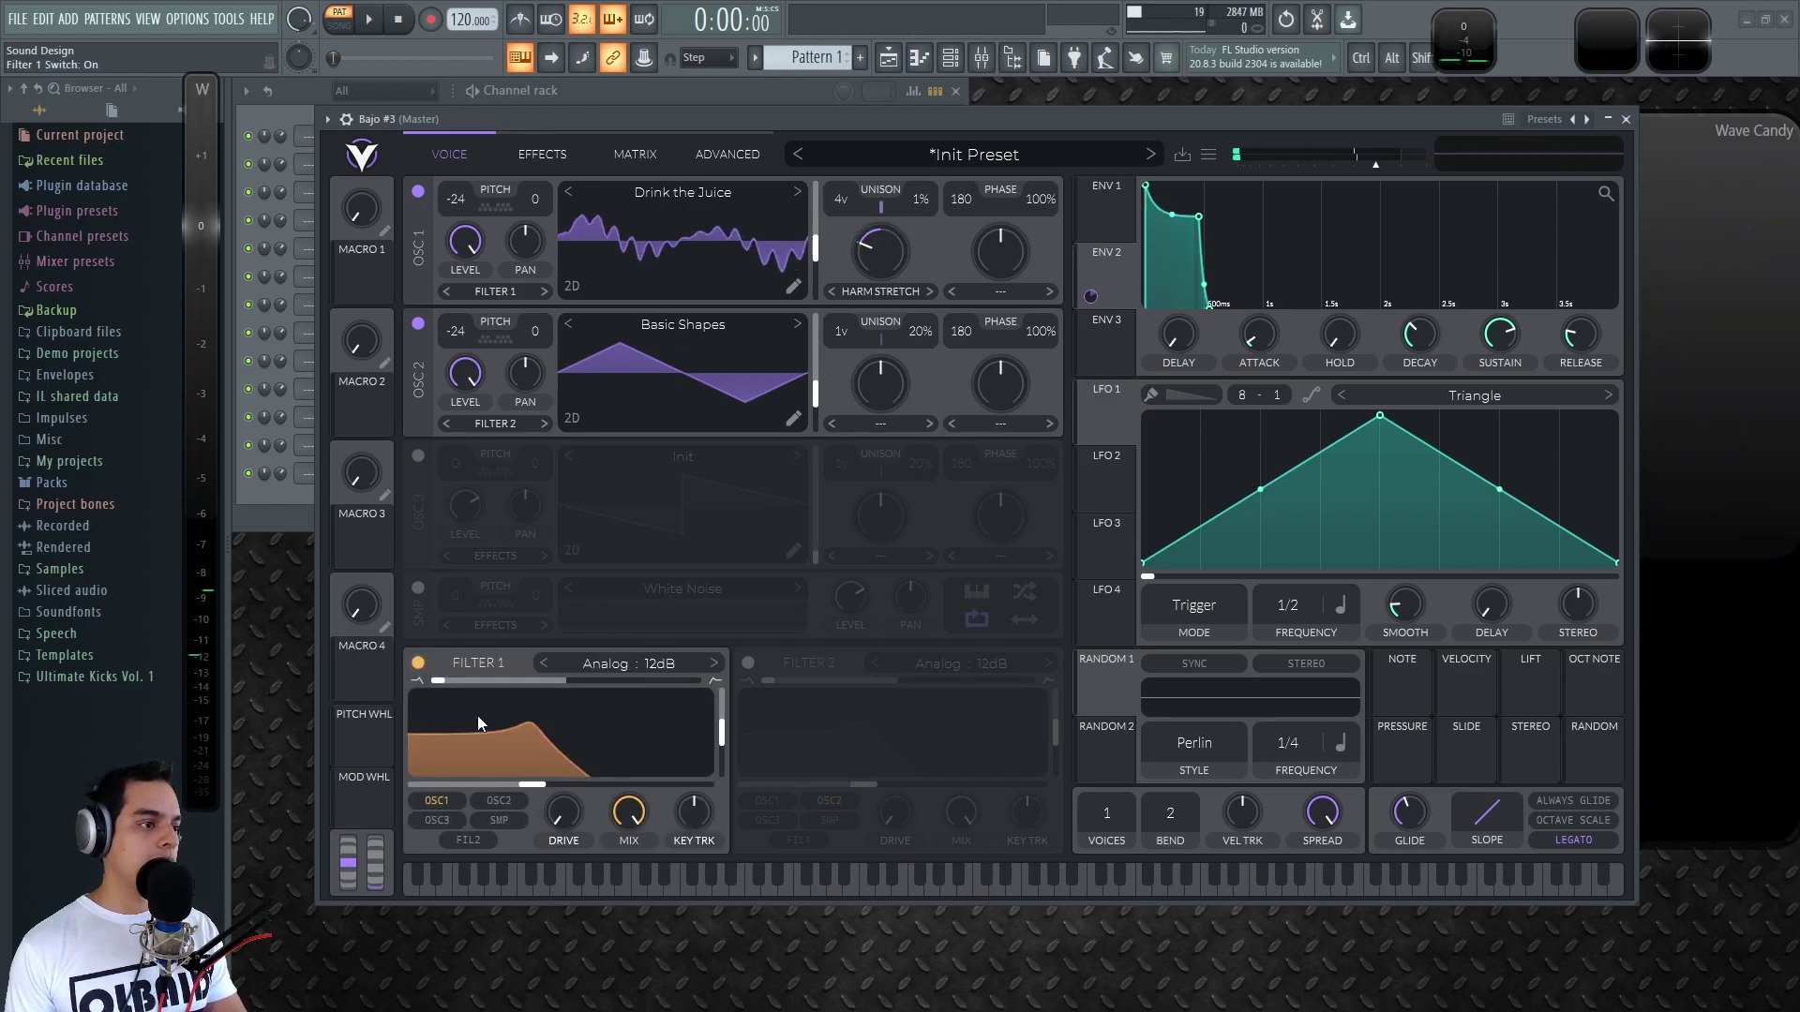
drag(522, 778, 798, 778)
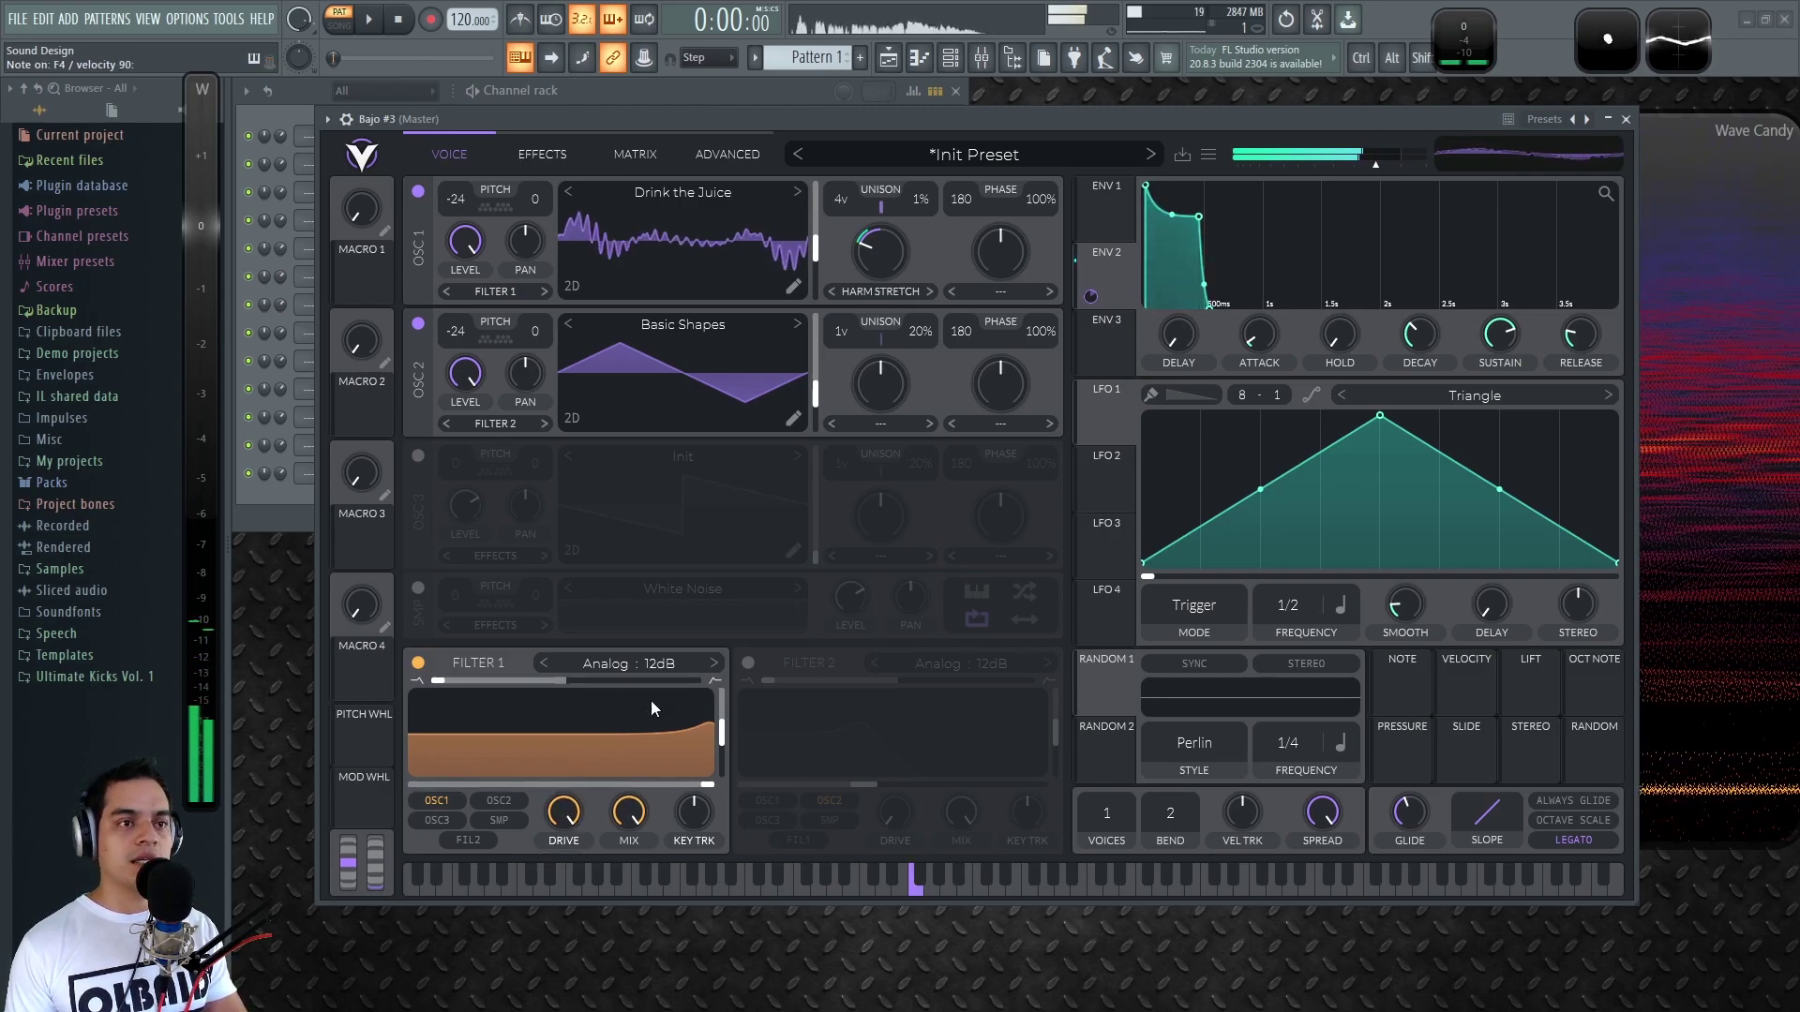
click(1106, 350)
drag(1115, 349, 615, 782)
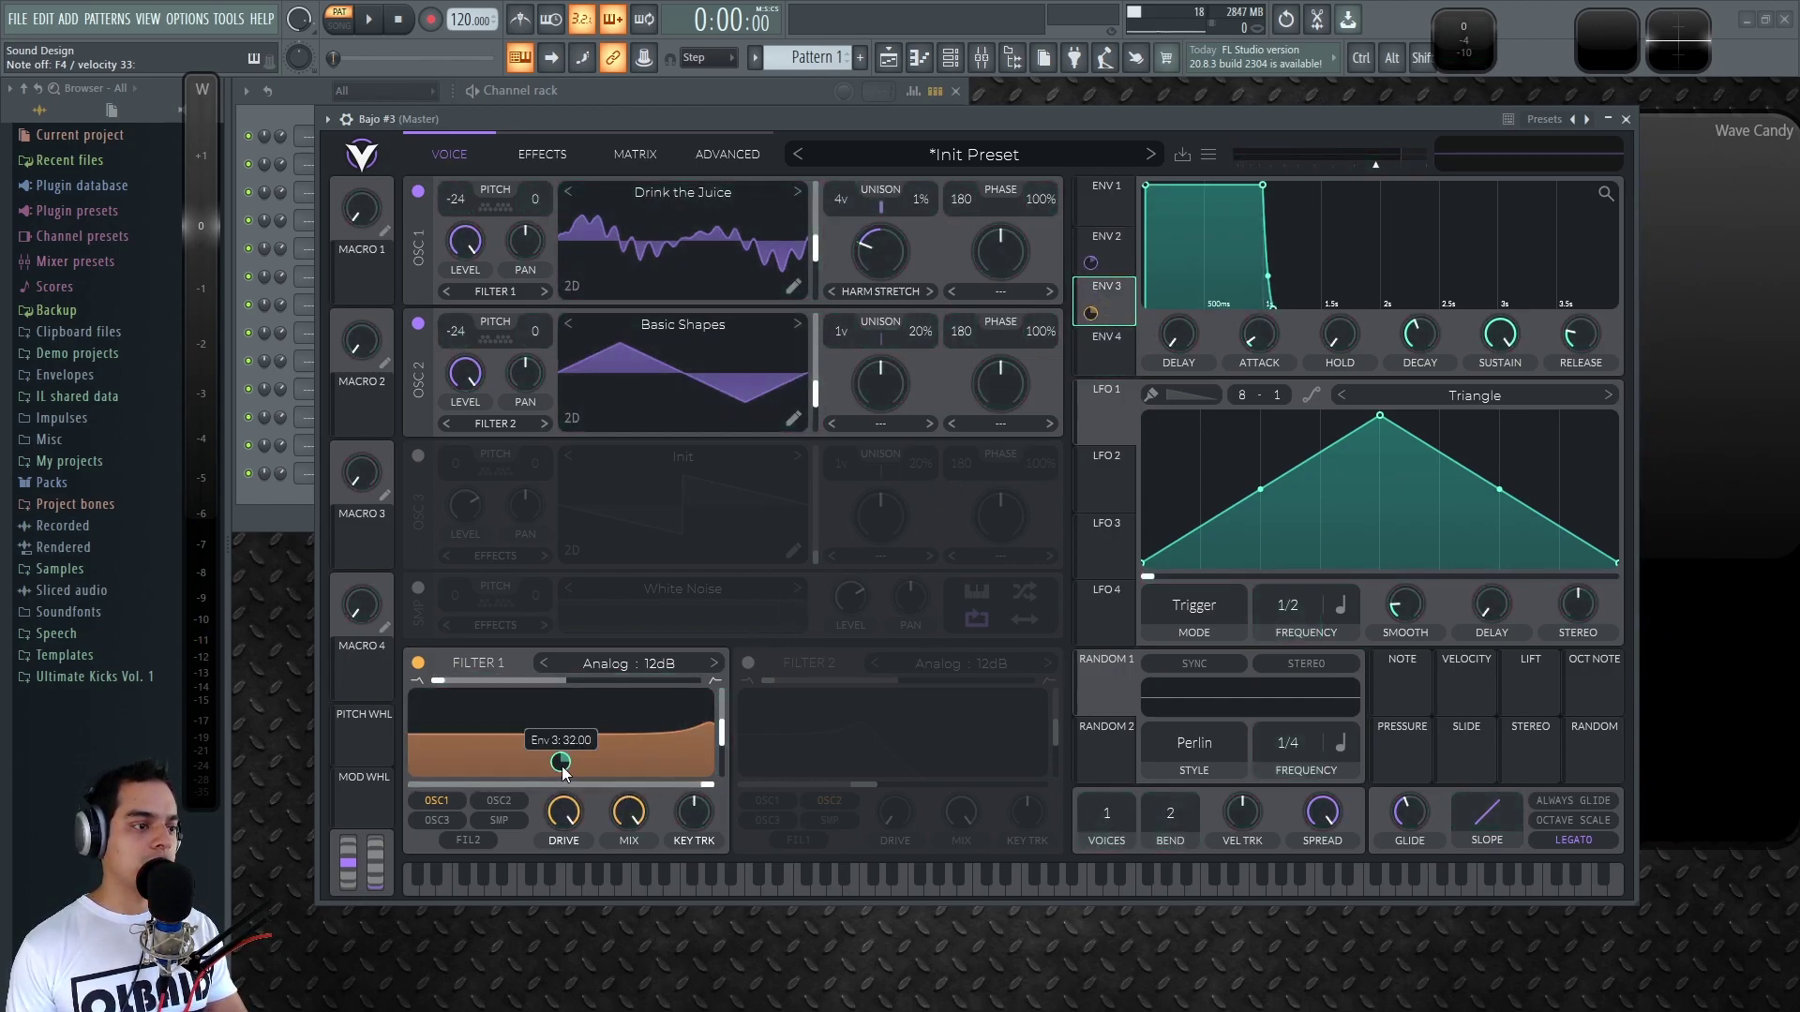
Set envelope 3 to zero sustain, a steeper curve and a 0.429 secs decay, and lower filter 1's cutoff to just above the middle
drag(1500, 333, 1481, 541)
drag(1419, 367, 1419, 422)
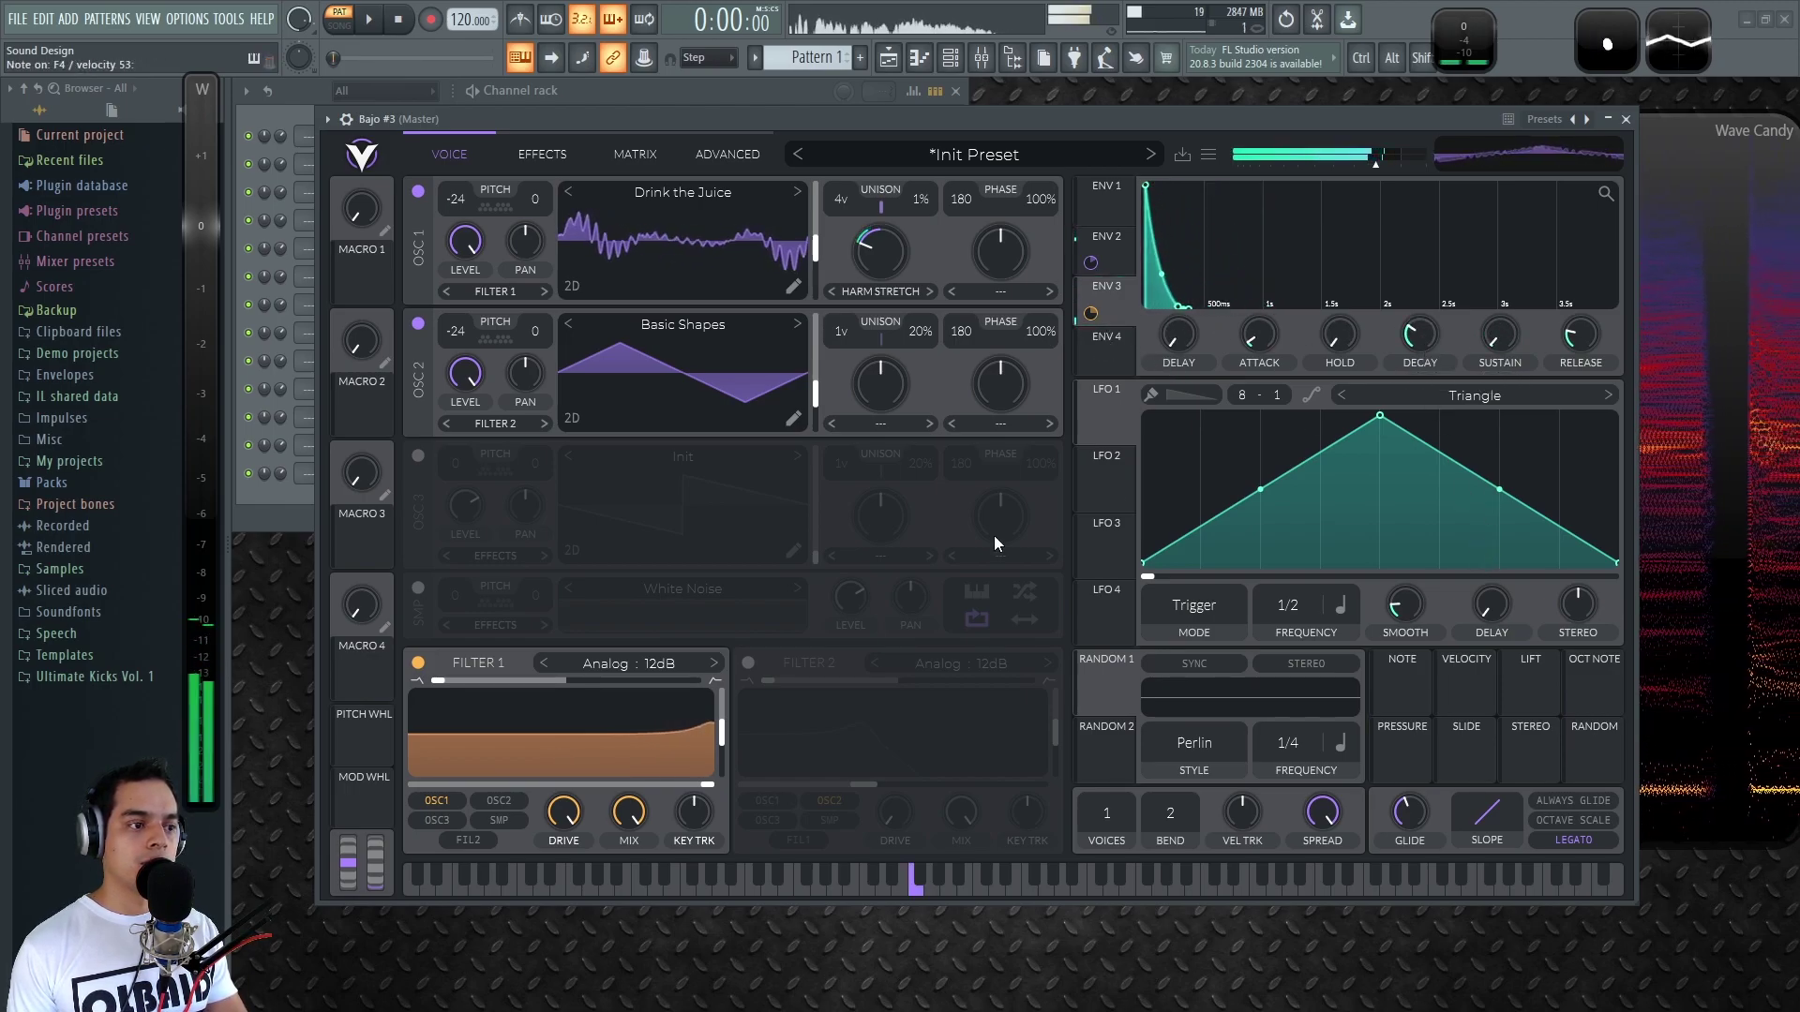
drag(668, 790, 555, 804)
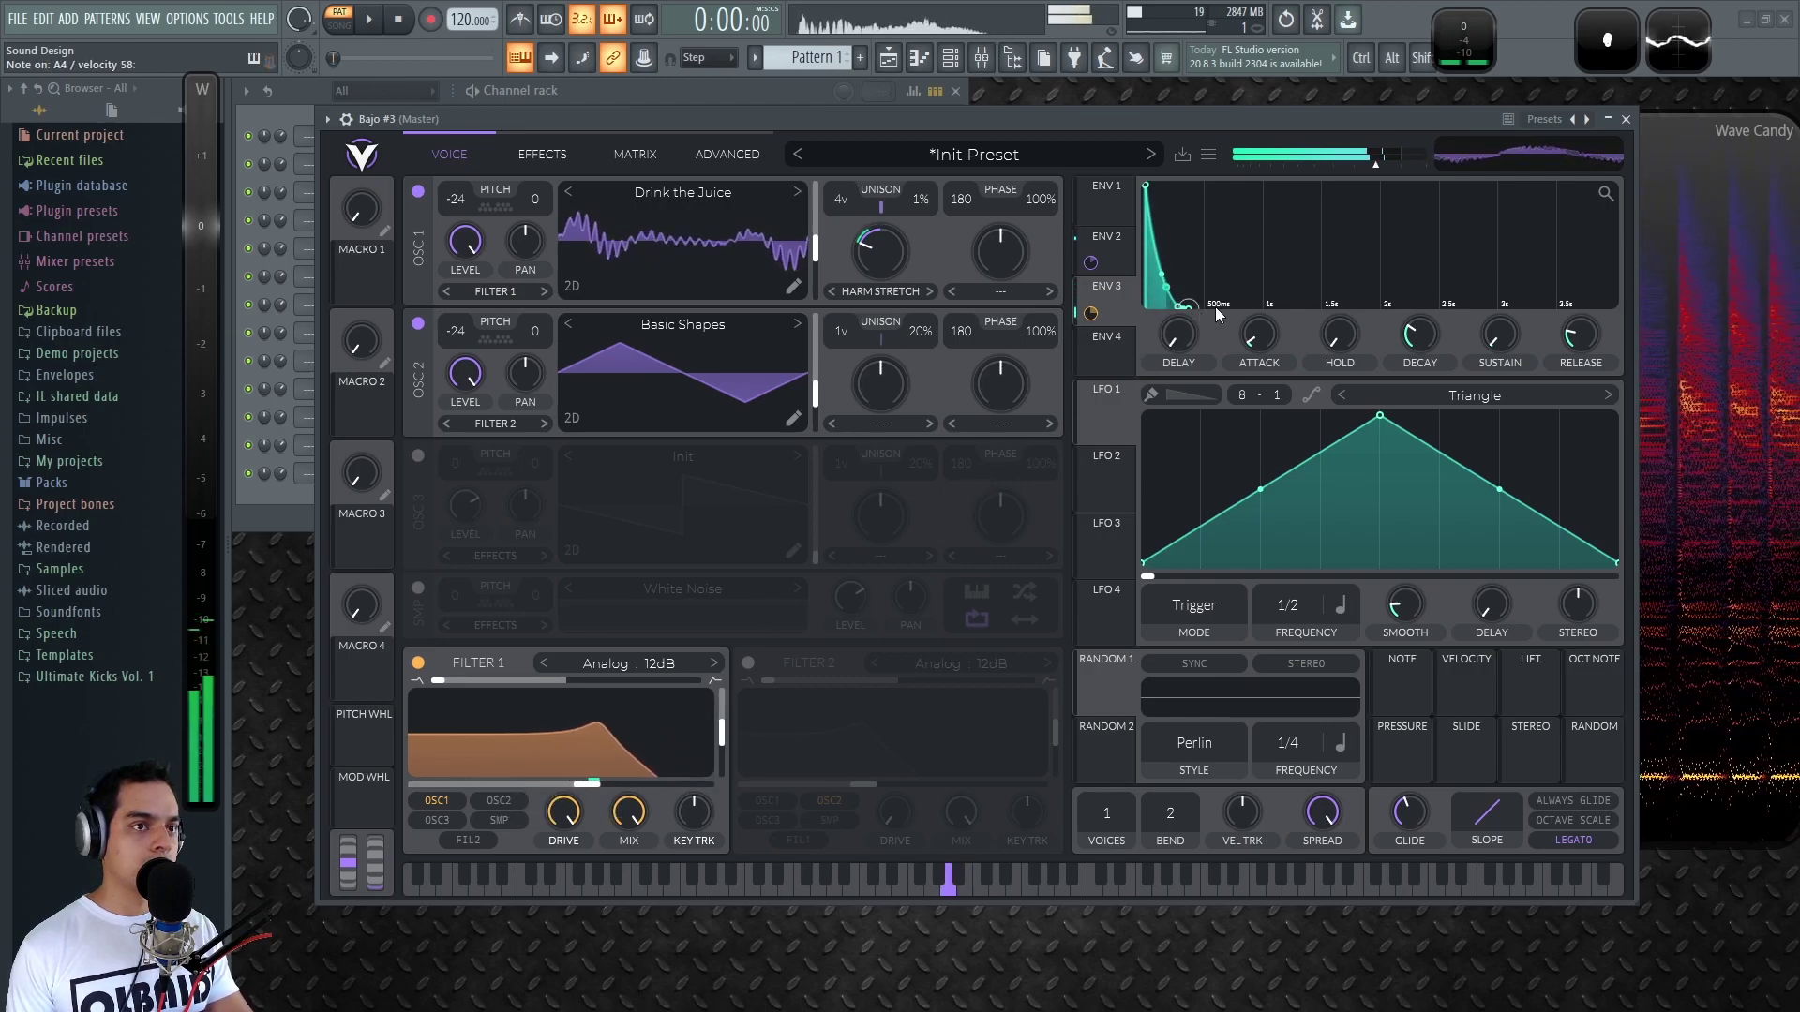
drag(1162, 274, 1161, 281)
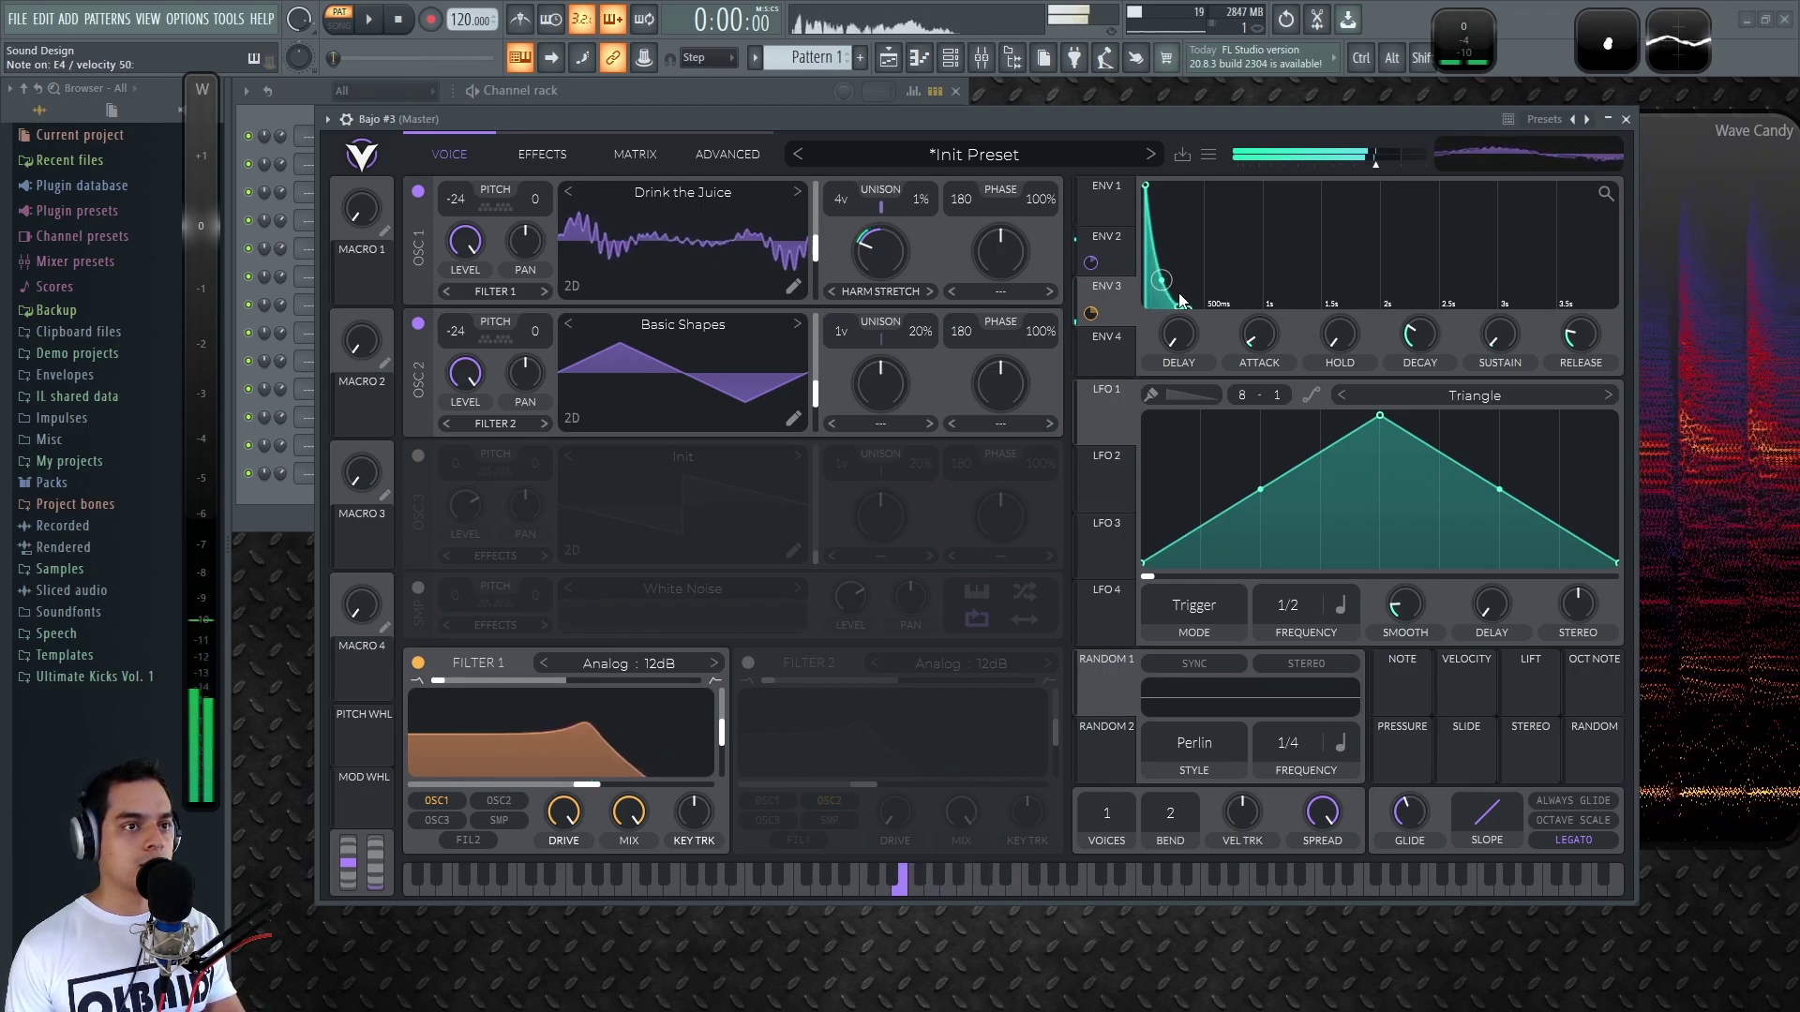
scroll(1409, 344, up, 2)
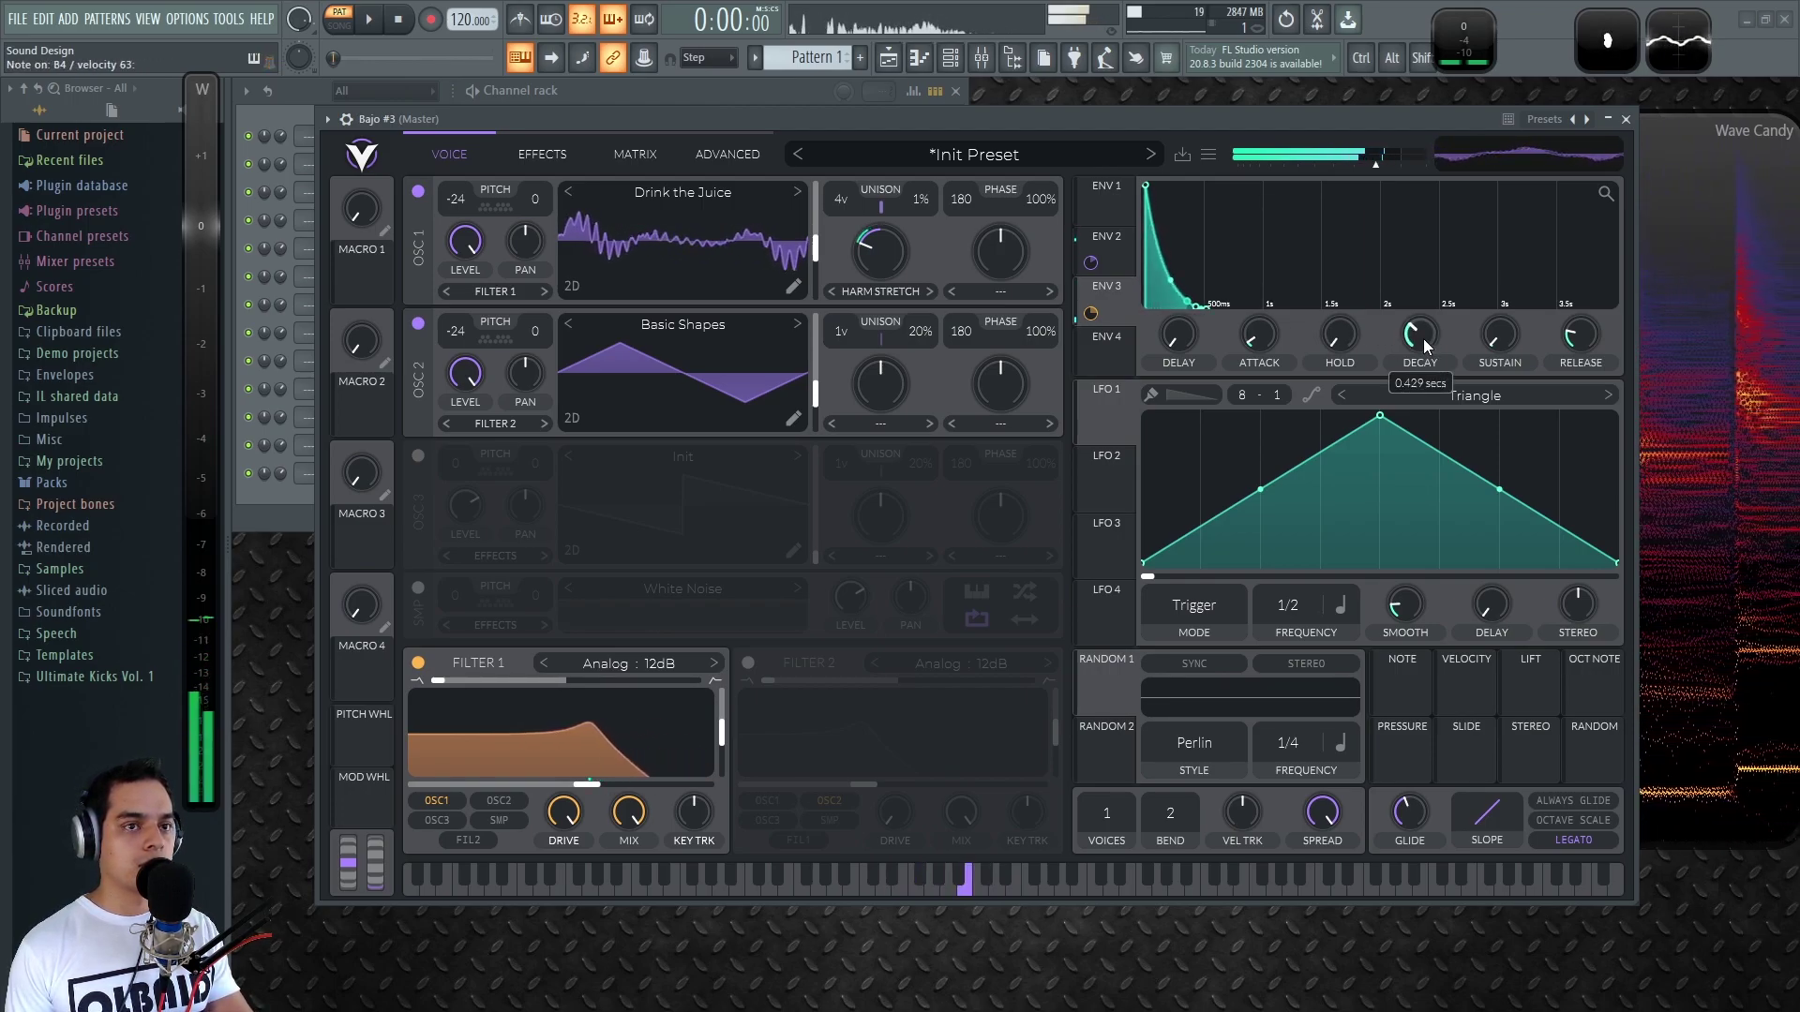
Add the Distortion effect with the Hard Clip type and raise its drive slightly
click(567, 152)
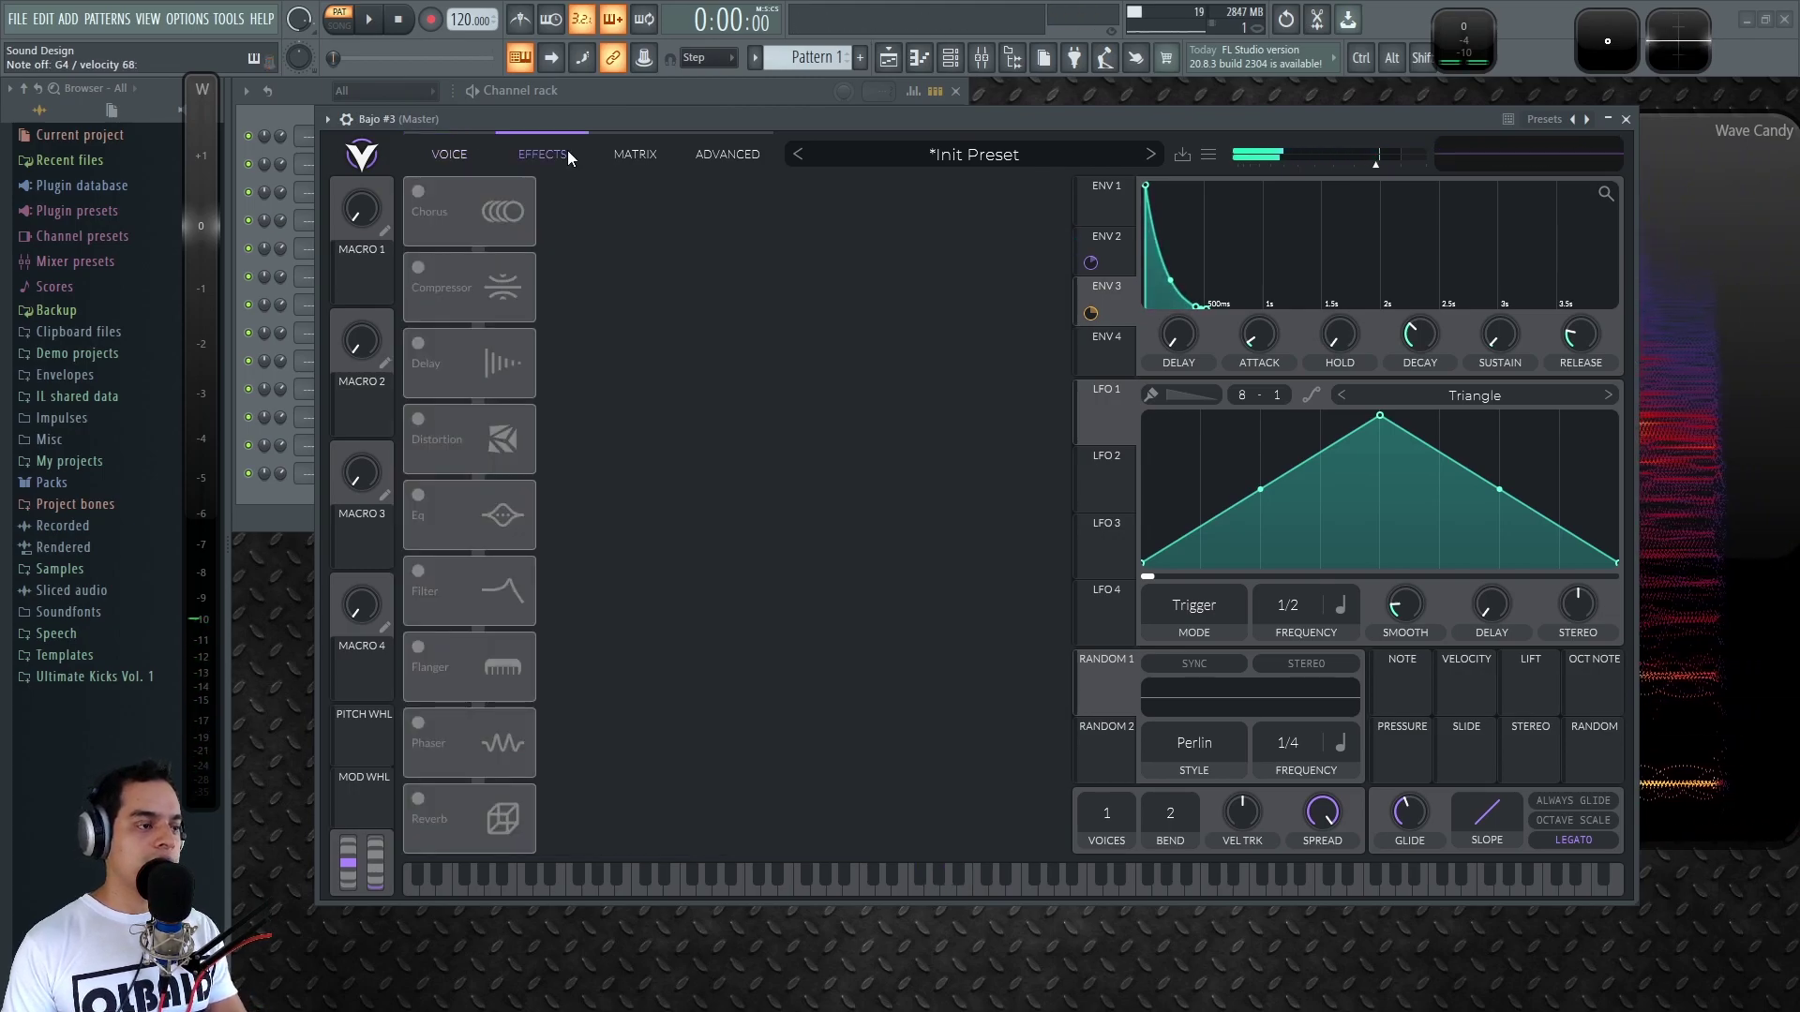
click(425, 420)
click(660, 205)
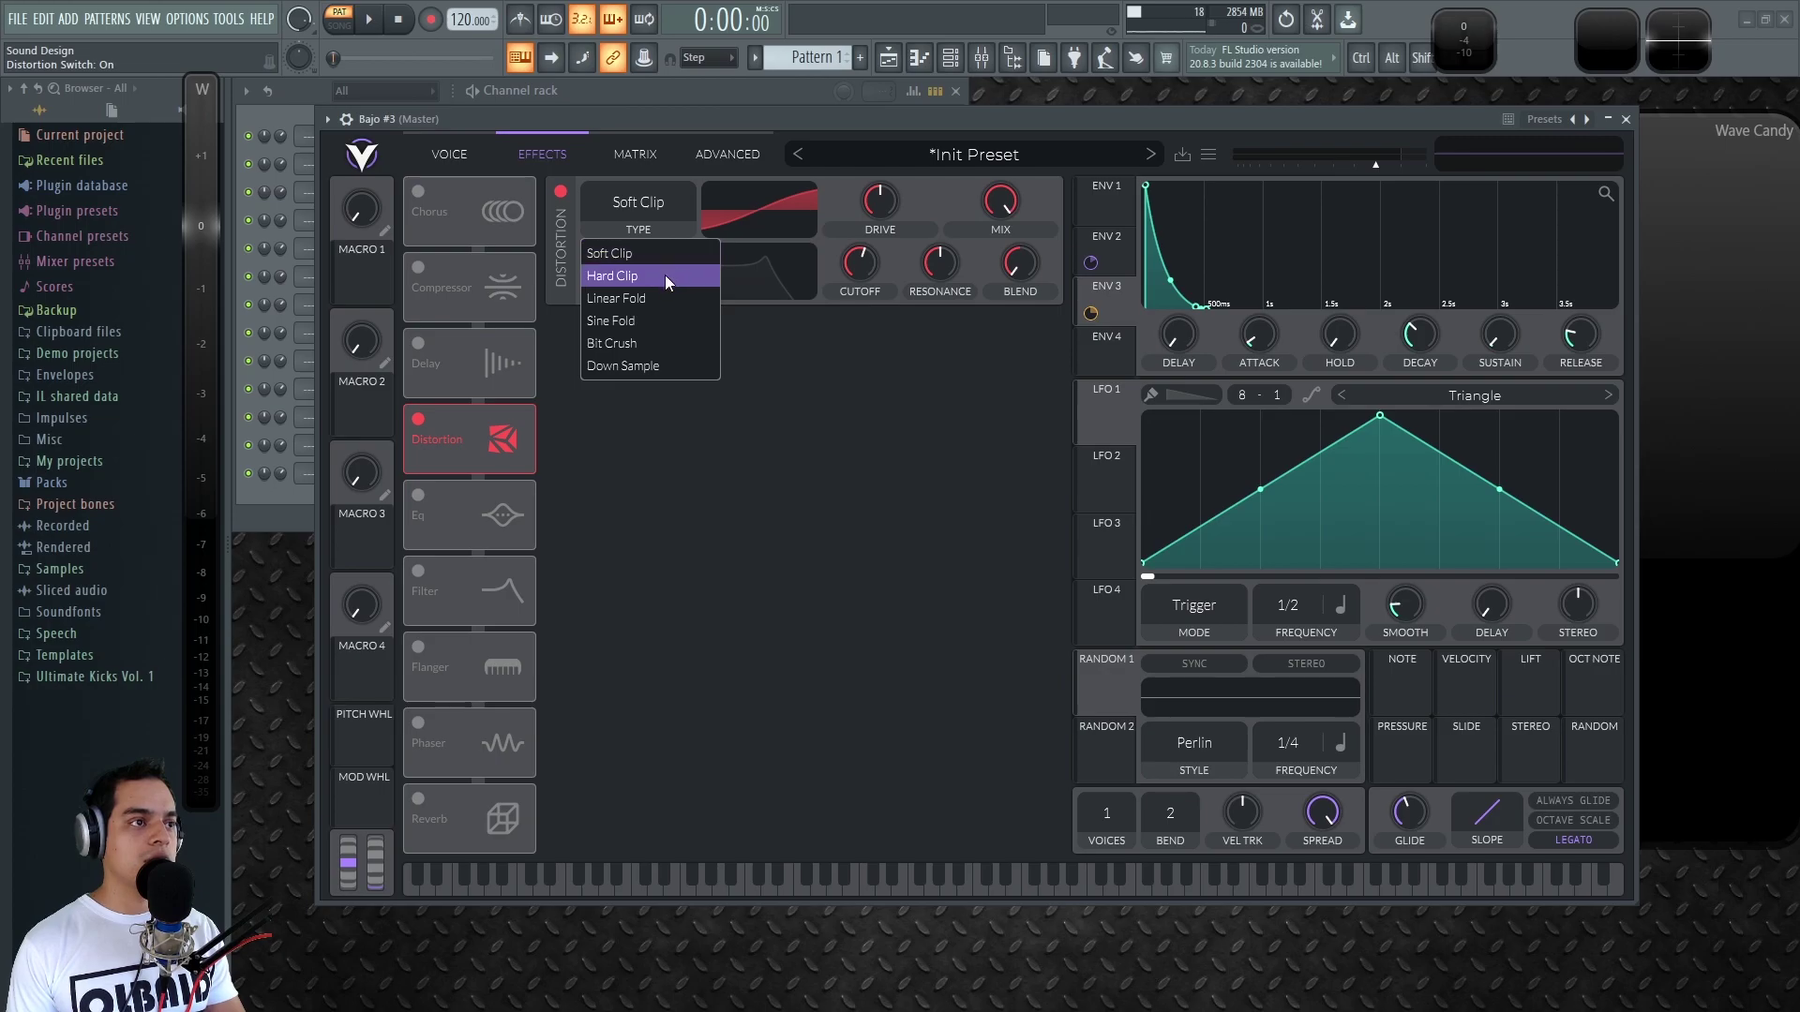
click(665, 273)
drag(888, 202, 879, 214)
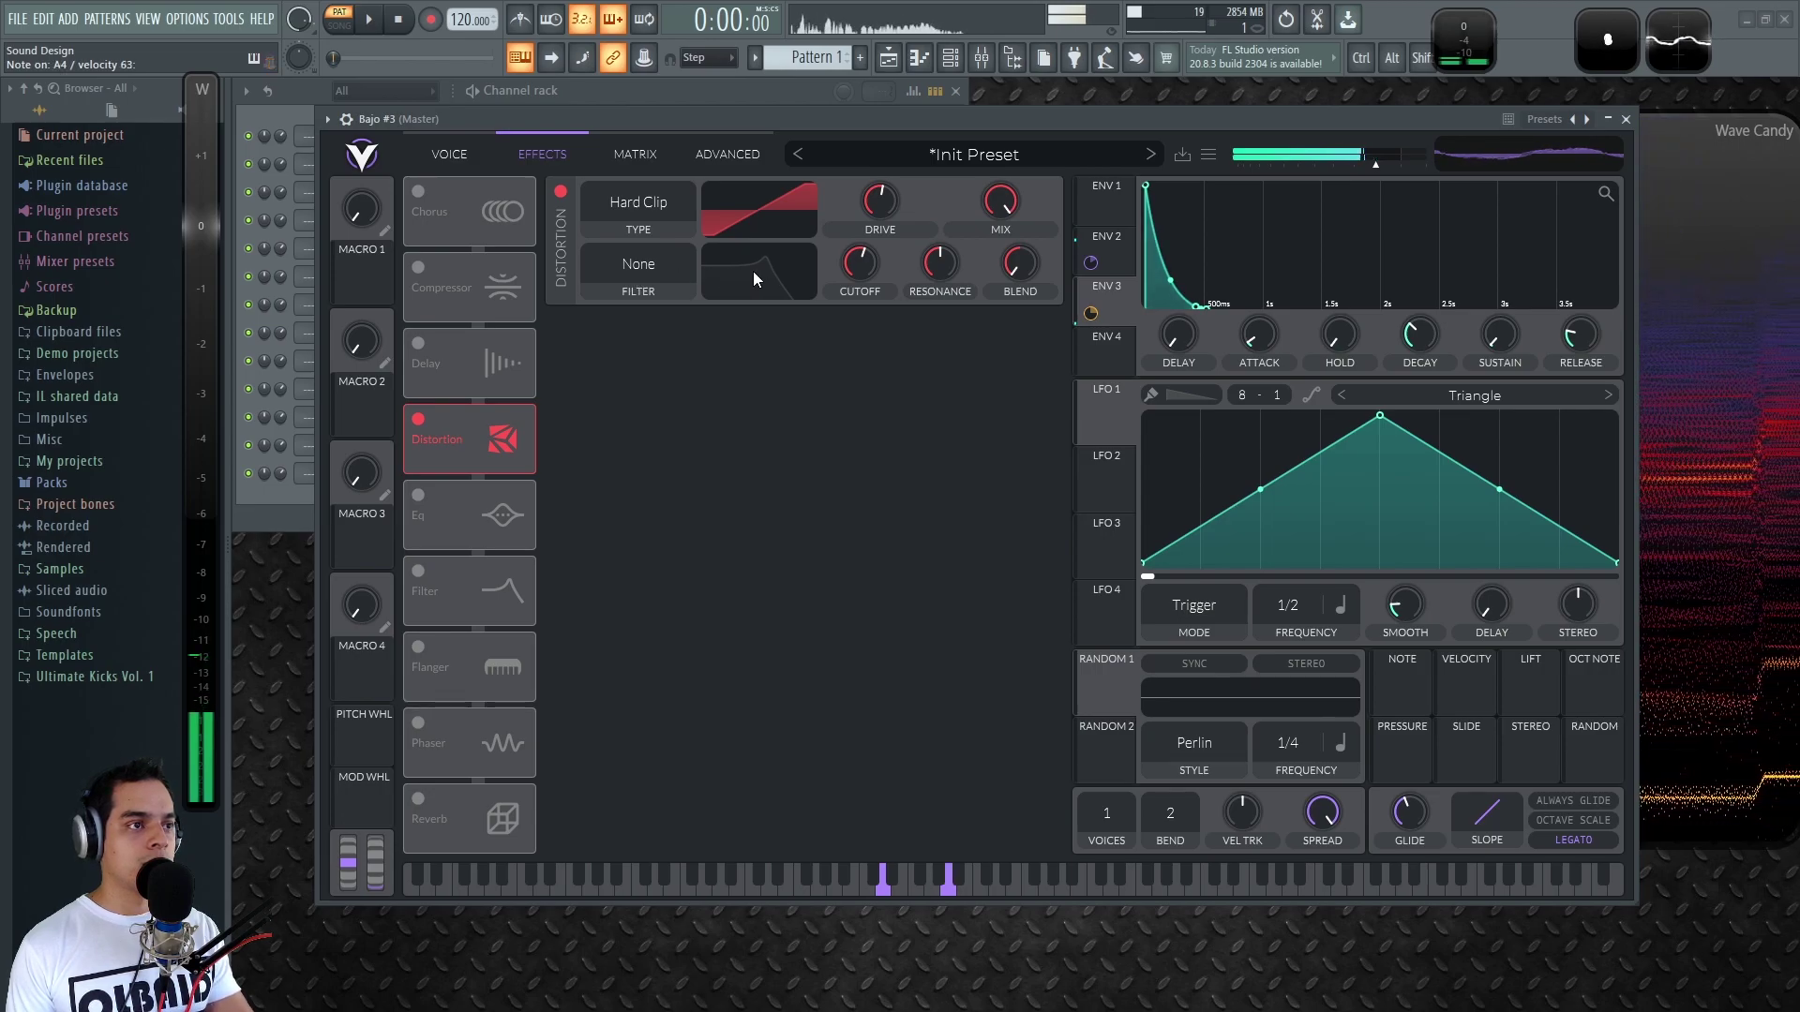
Set the distortion filter to Pre and tune its cutoff to about 65.92 semitones, trying different resonance amounts
click(661, 268)
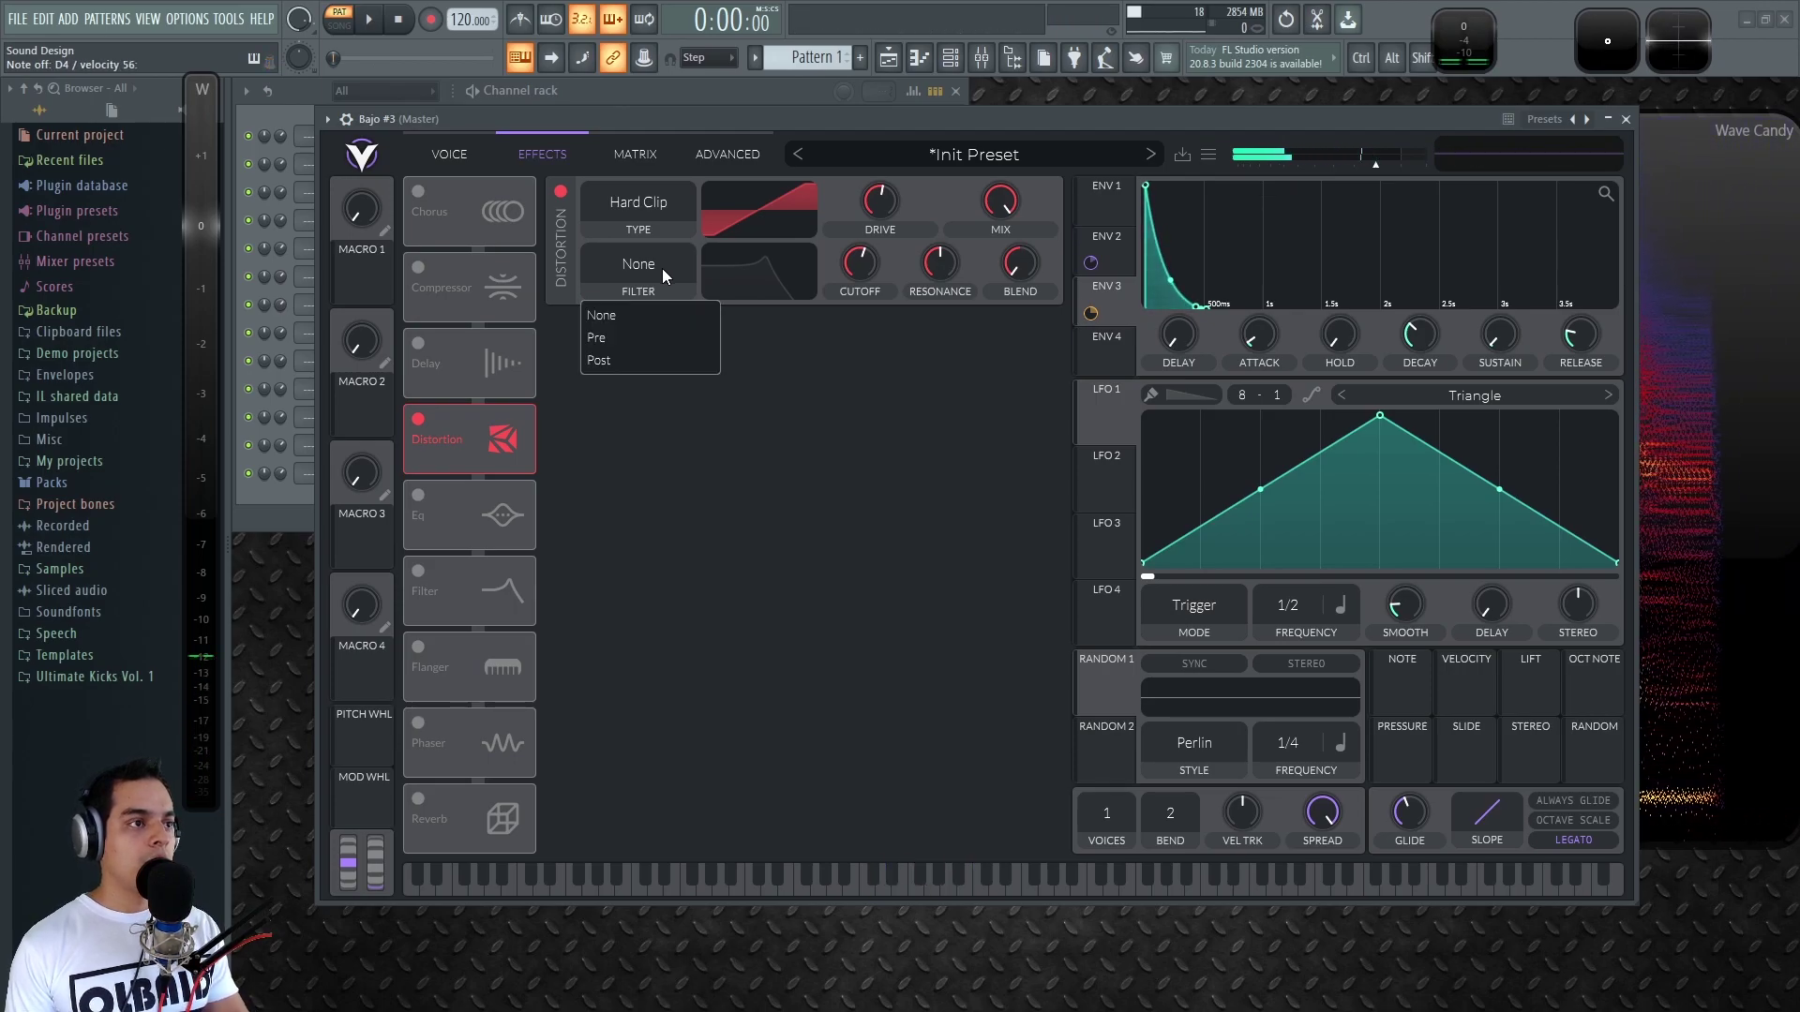
click(627, 339)
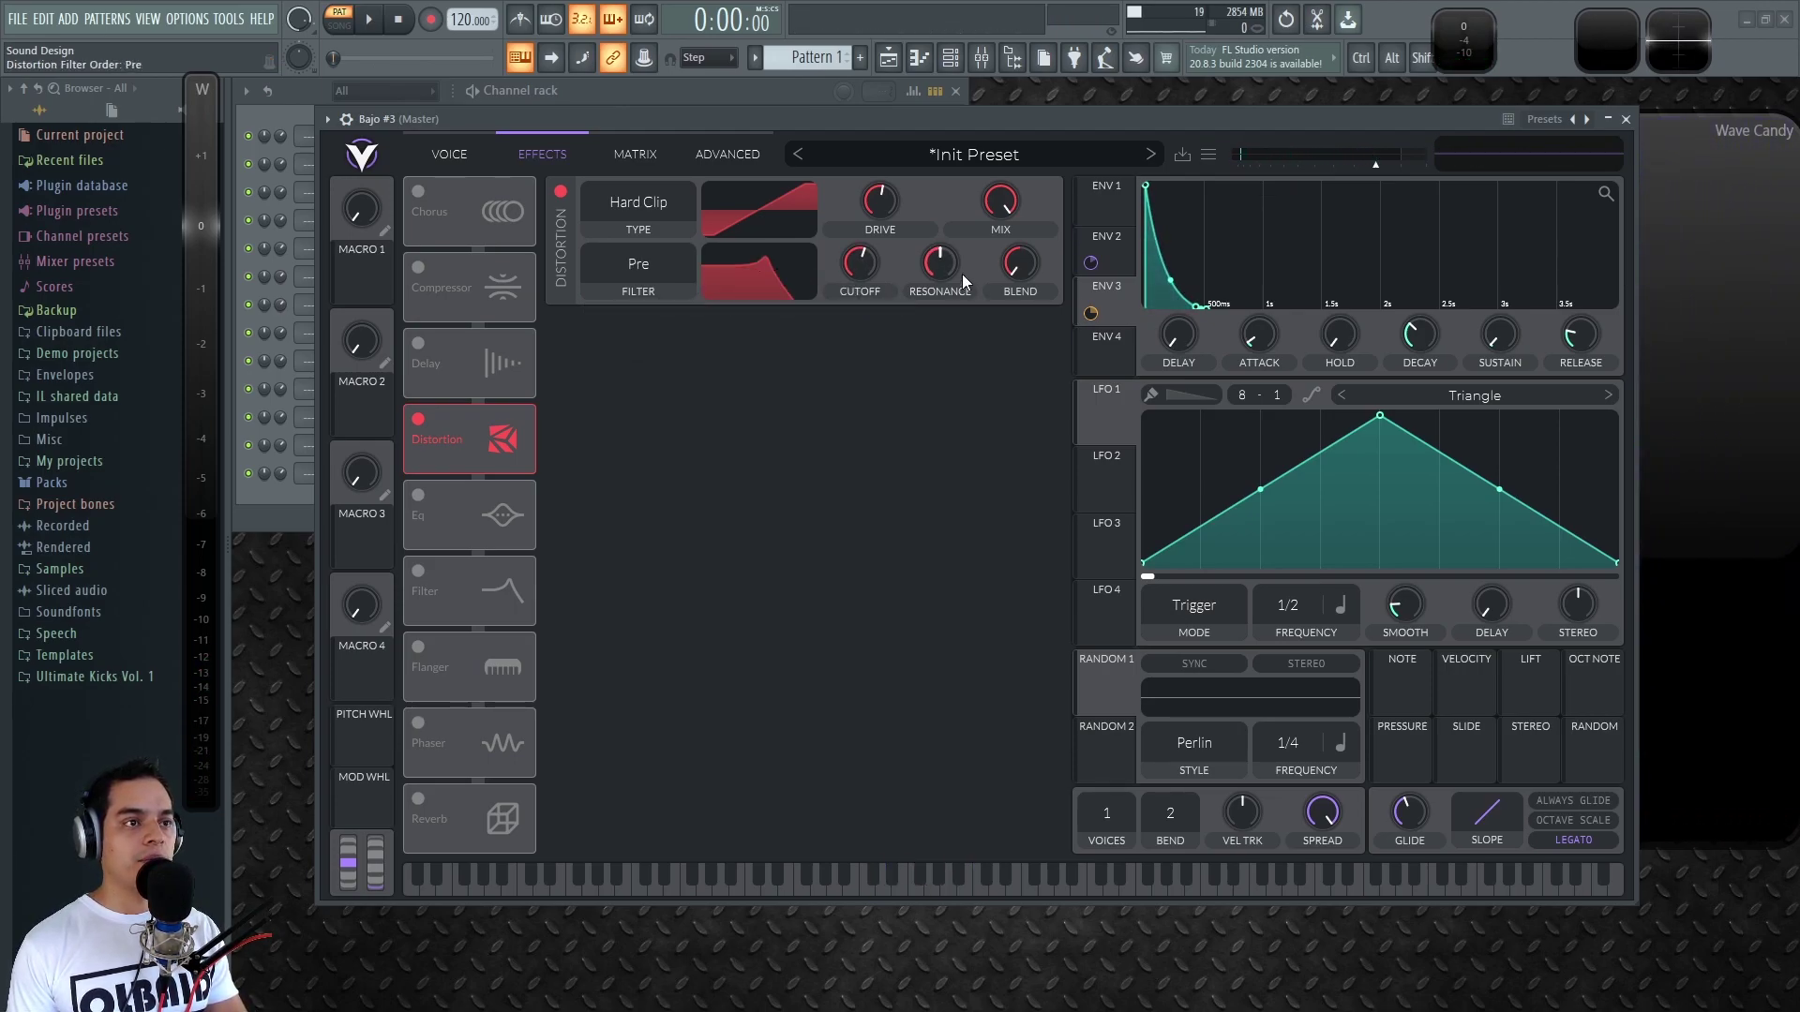
mouse_move(862, 265)
mouse_down()
mouse_move(875, 306)
mouse_move(875, 268)
mouse_move(863, 302)
mouse_move(878, 281)
mouse_move(944, 291)
mouse_move(950, 258)
mouse_move(864, 285)
mouse_move(873, 270)
mouse_move(867, 290)
mouse_up()
mouse_move(863, 268)
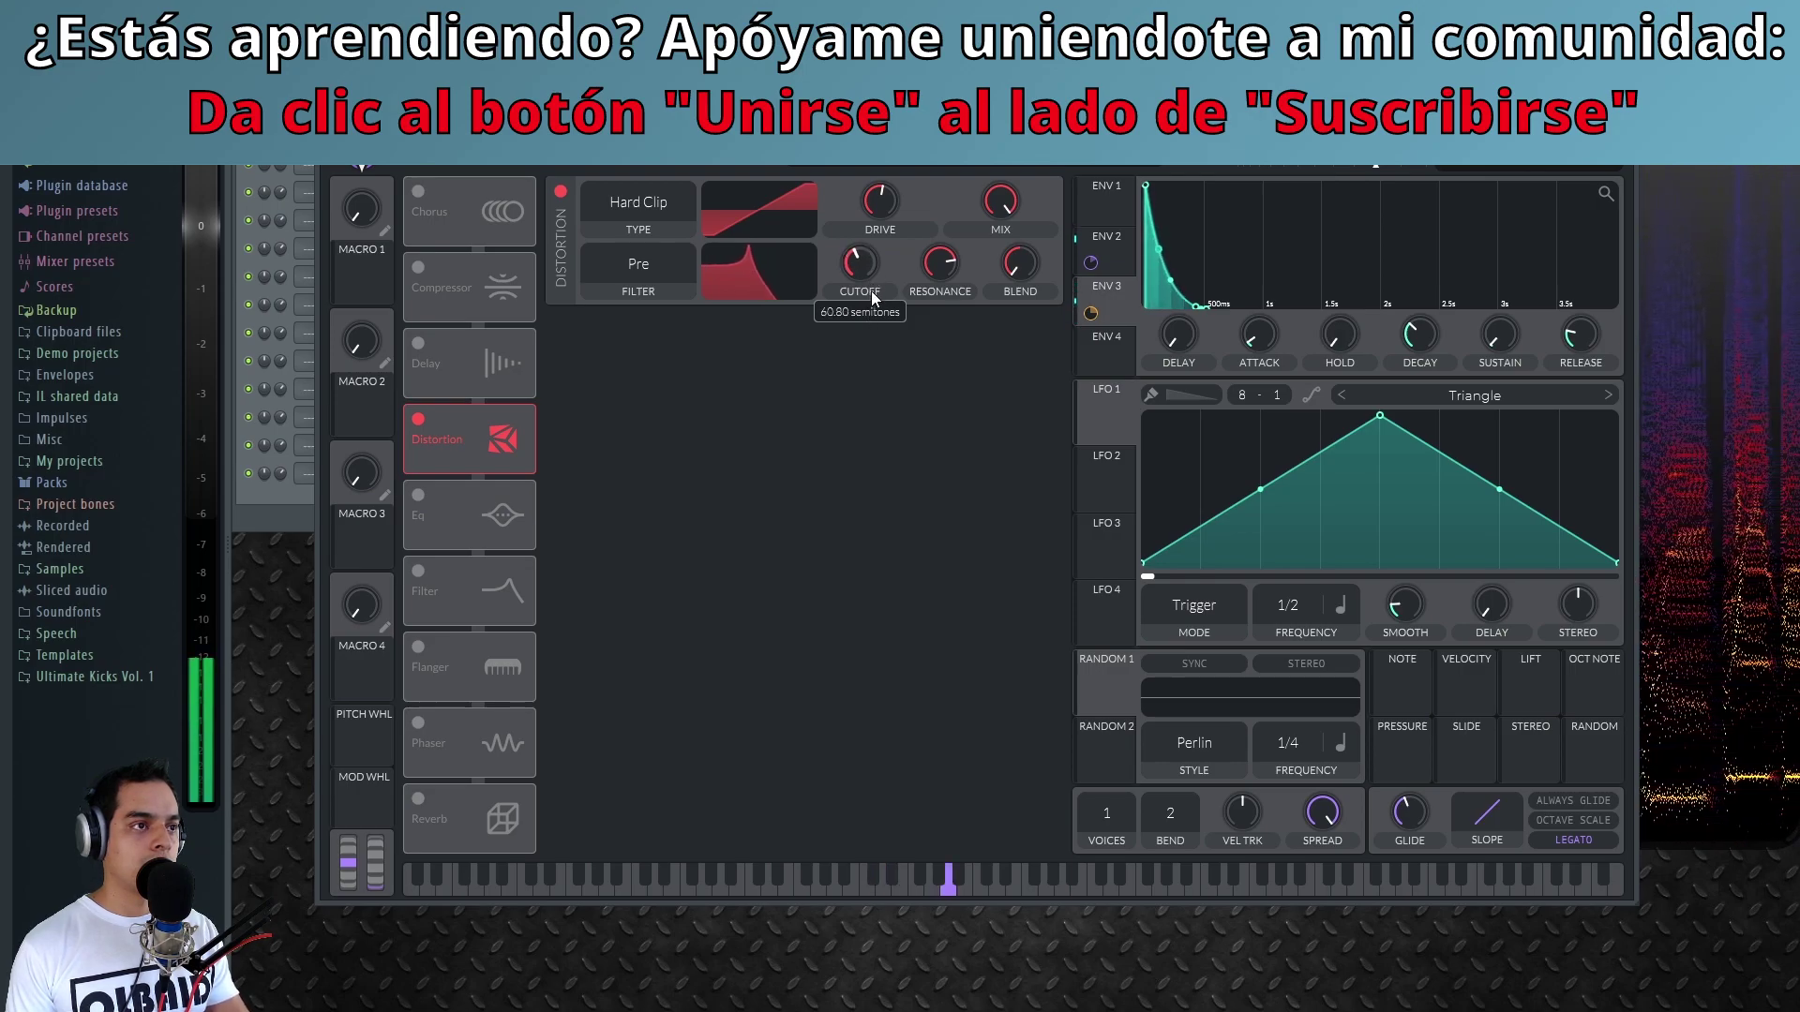
mouse_move(874, 253)
mouse_down()
mouse_move(847, 300)
mouse_move(863, 264)
mouse_move(870, 287)
mouse_up()
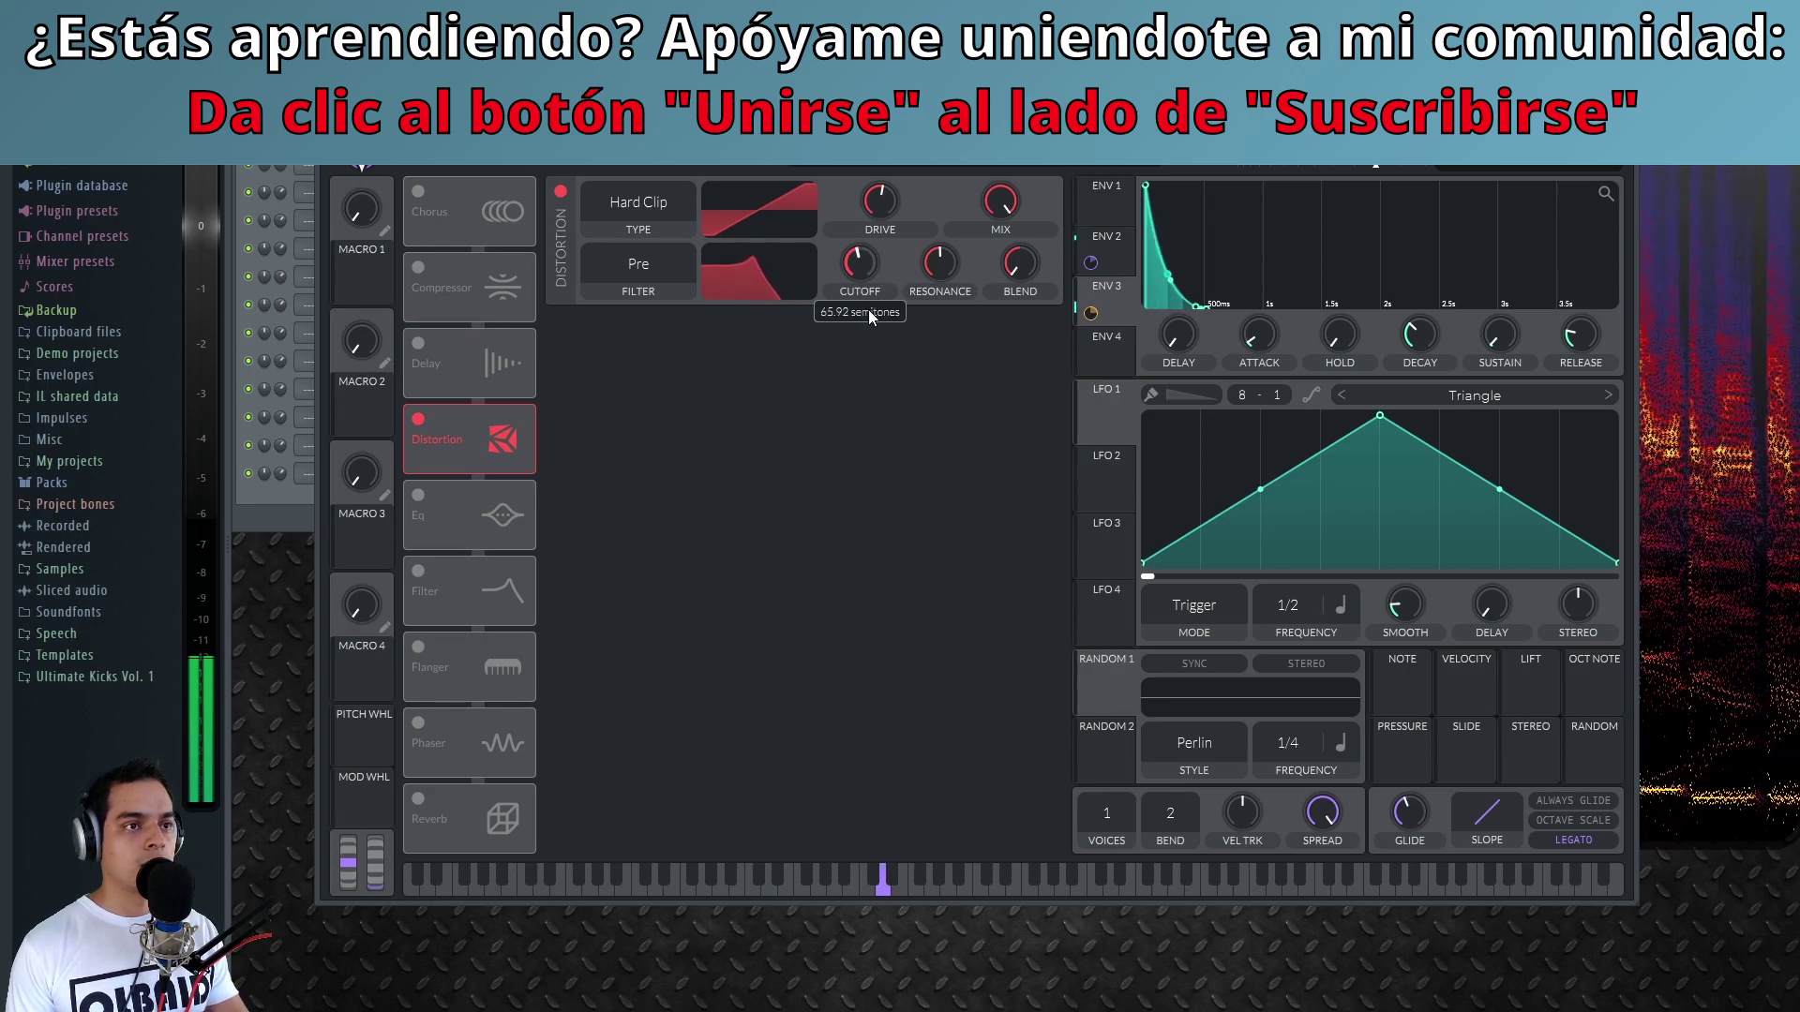
Modulate the distortion filter's cutoff with envelope 3 and fine-tune the distortion drive to slightly above 0 dB
drag(1104, 291, 879, 289)
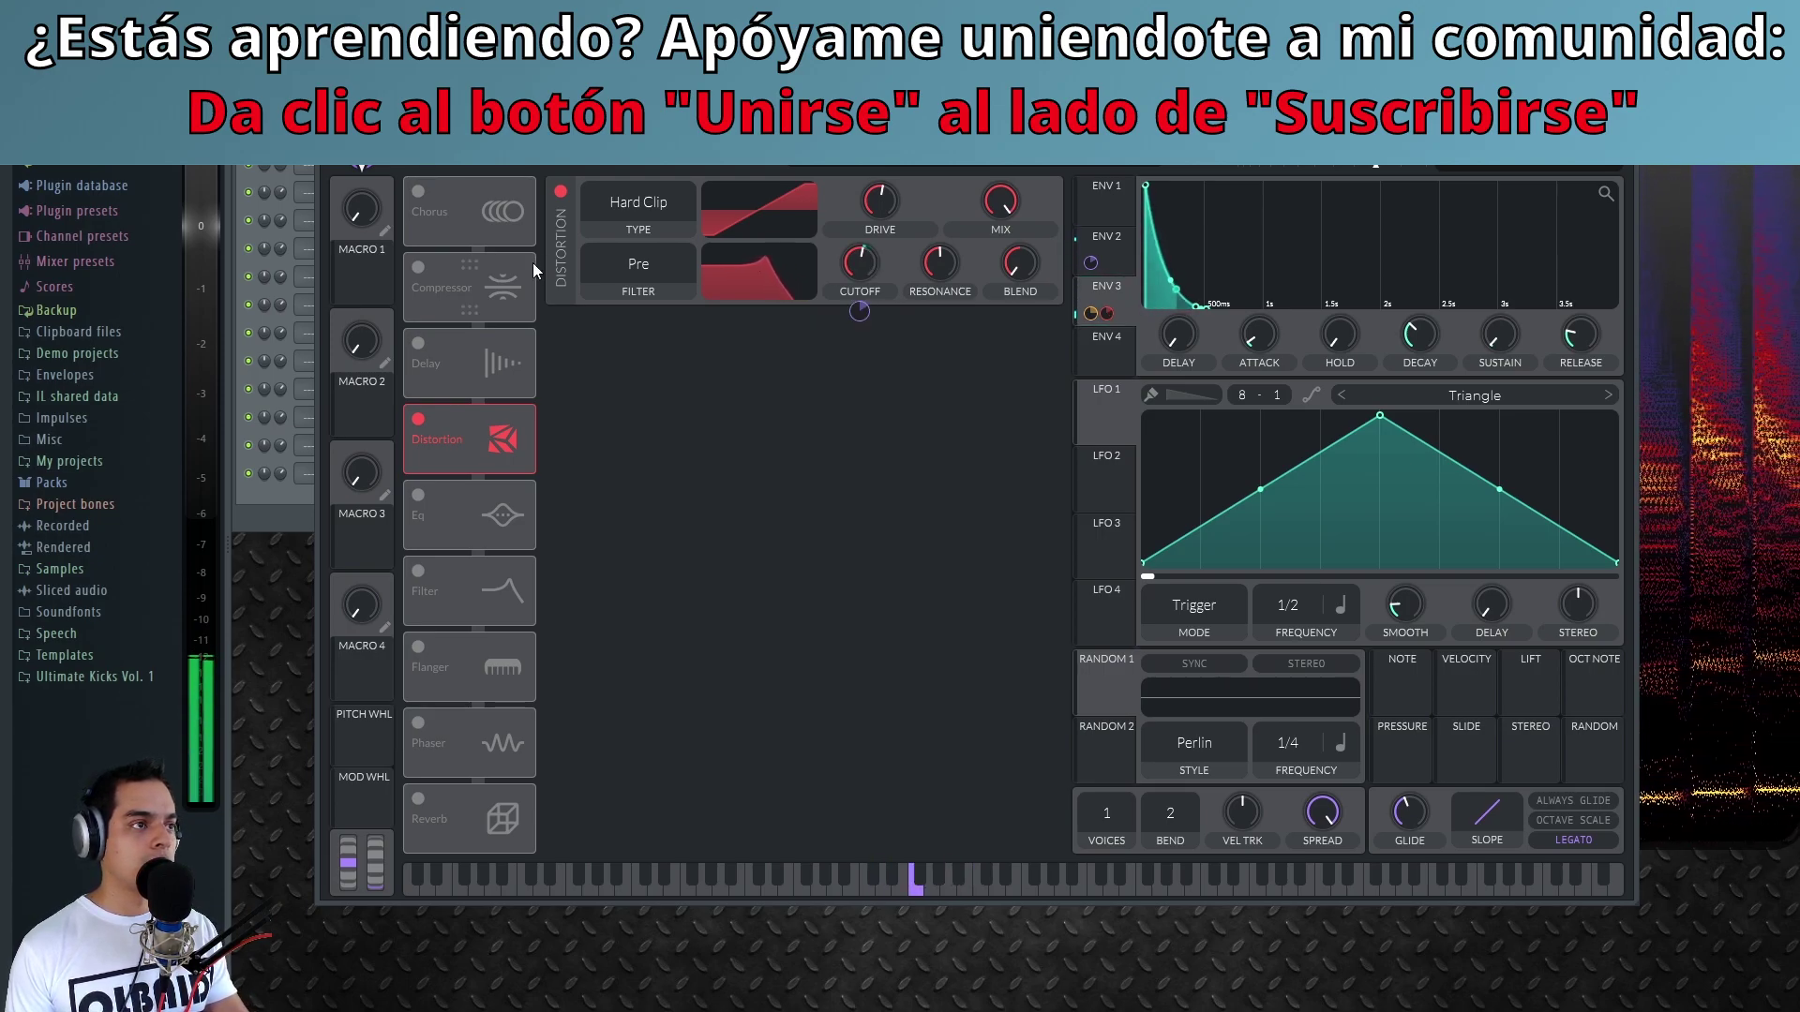
mouse_move(877, 212)
mouse_down()
mouse_move(885, 185)
mouse_move(879, 212)
mouse_up()
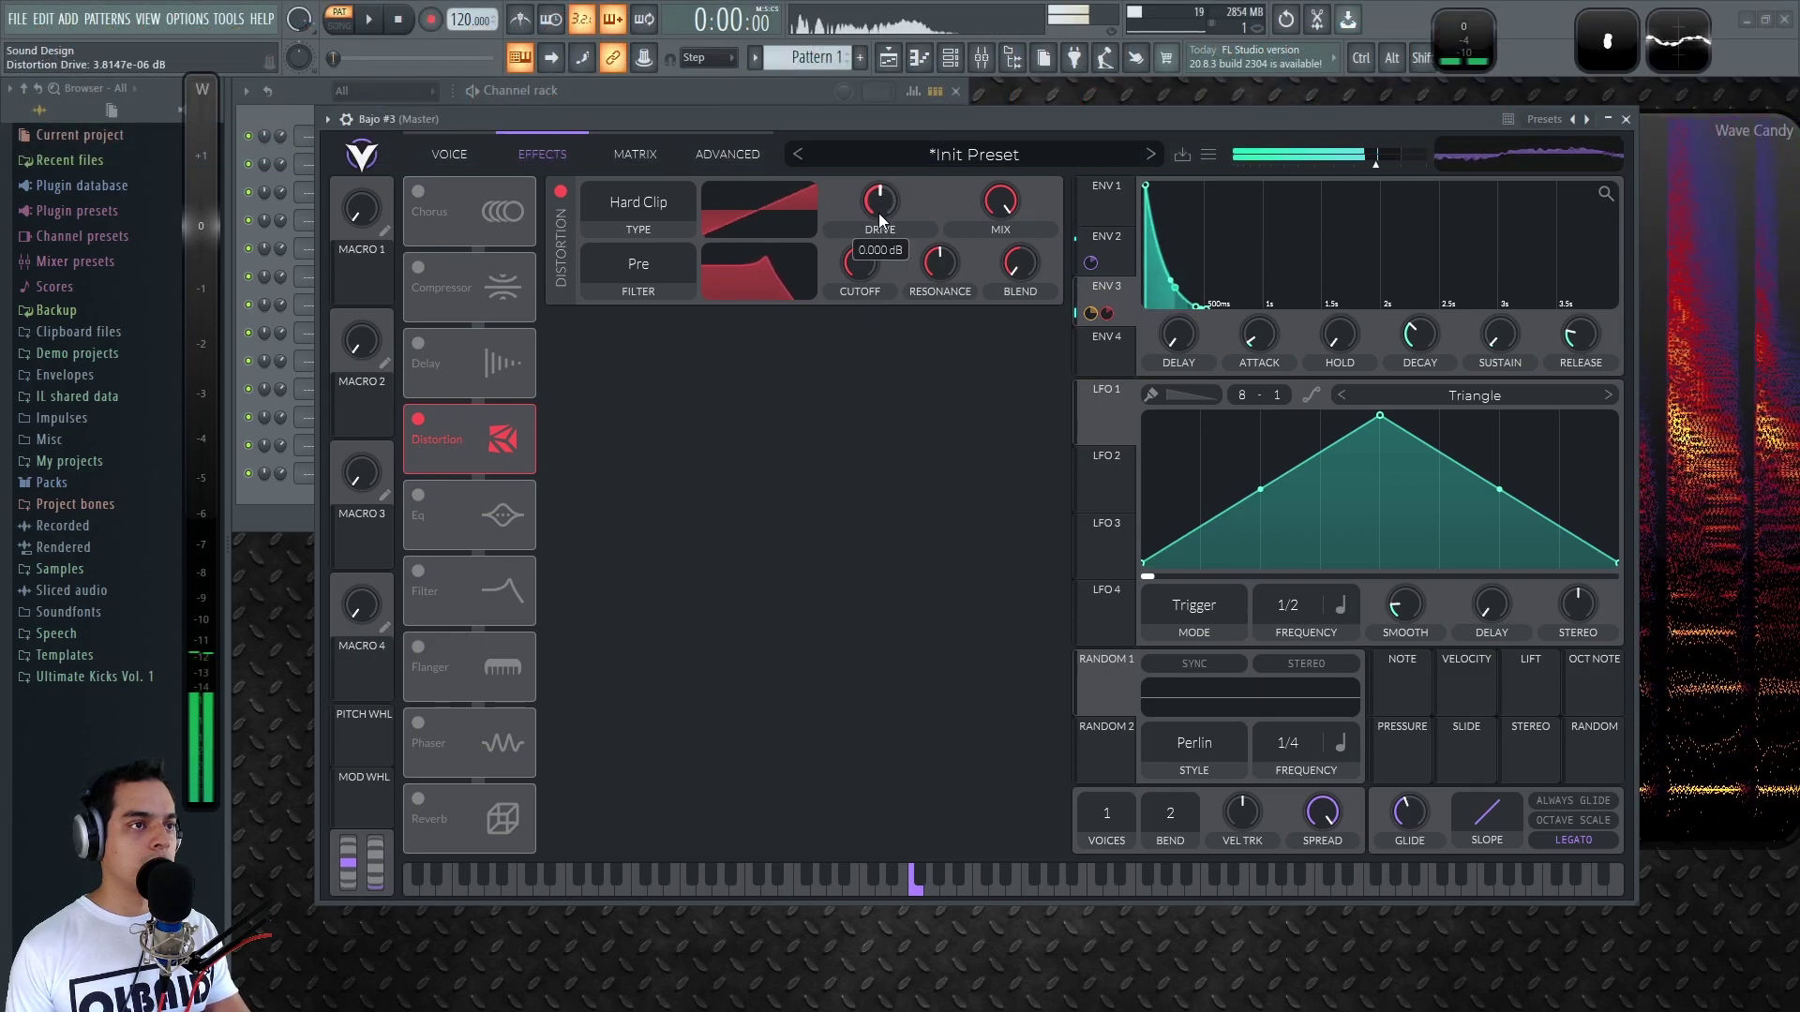
drag(885, 199, 880, 210)
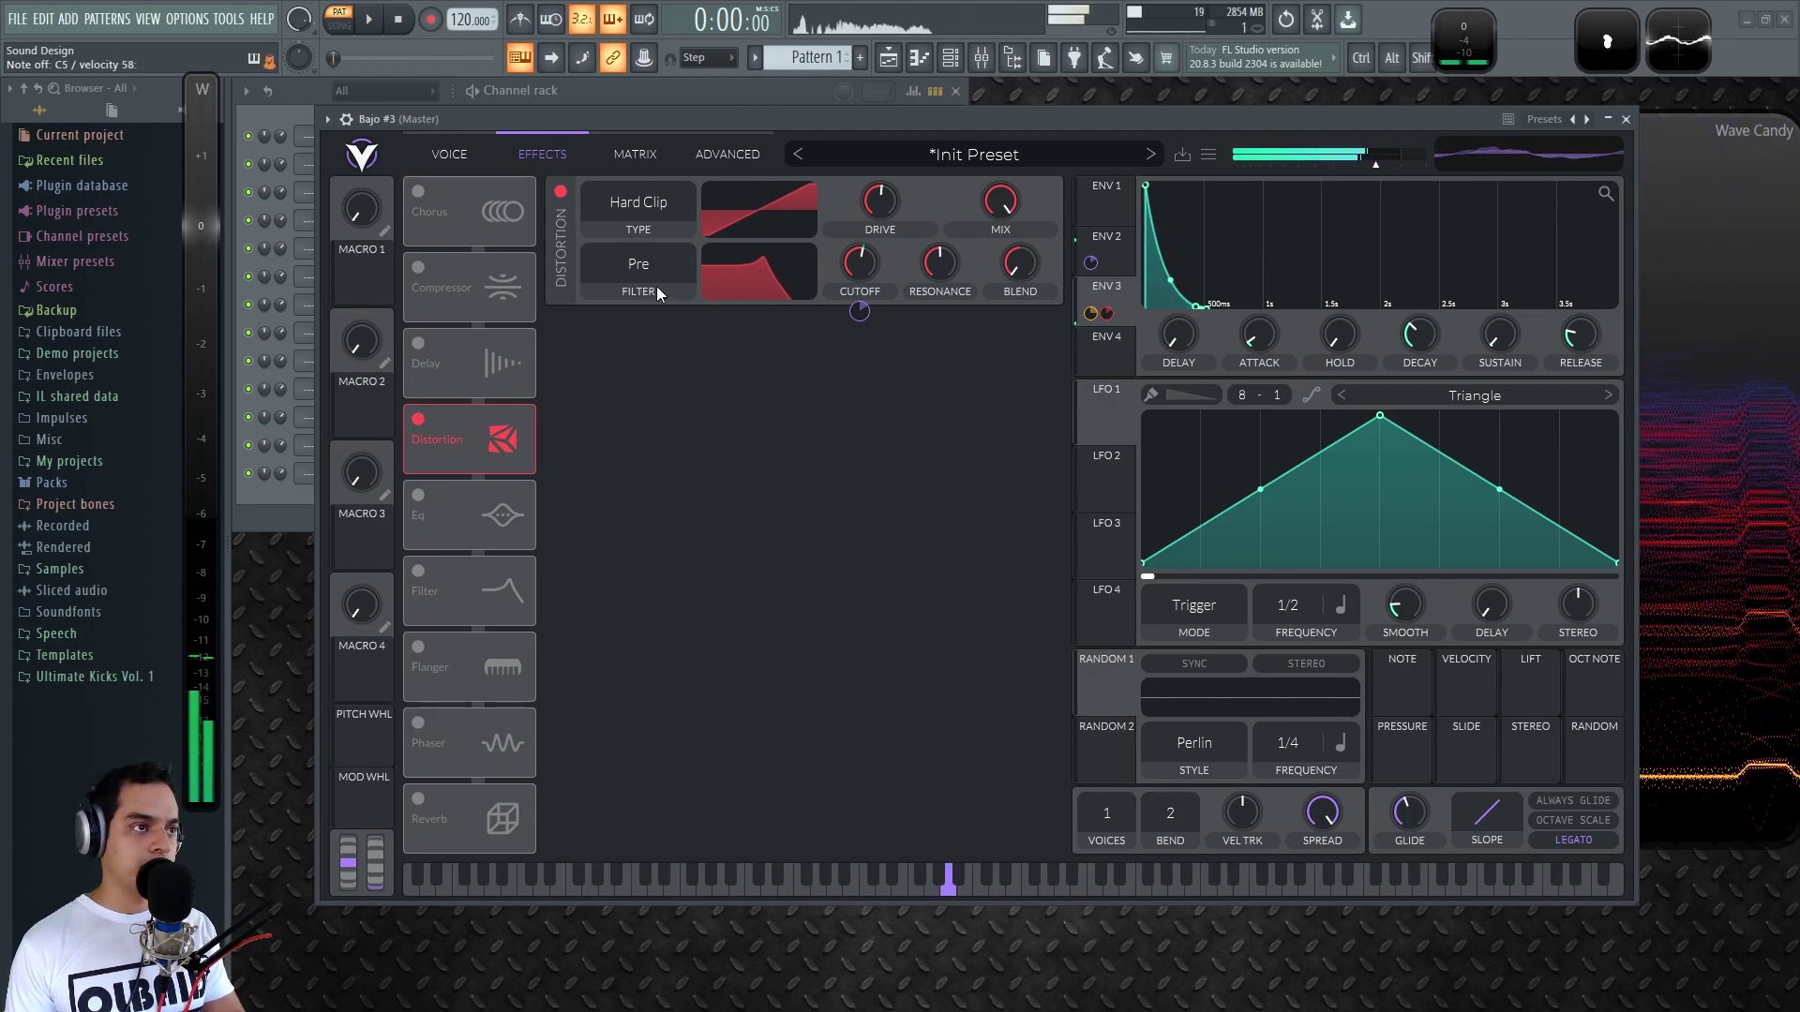
Modulate oscillator 1's Harmonic Stretch amount with LFO 1 at a small depth of 0.115
click(453, 157)
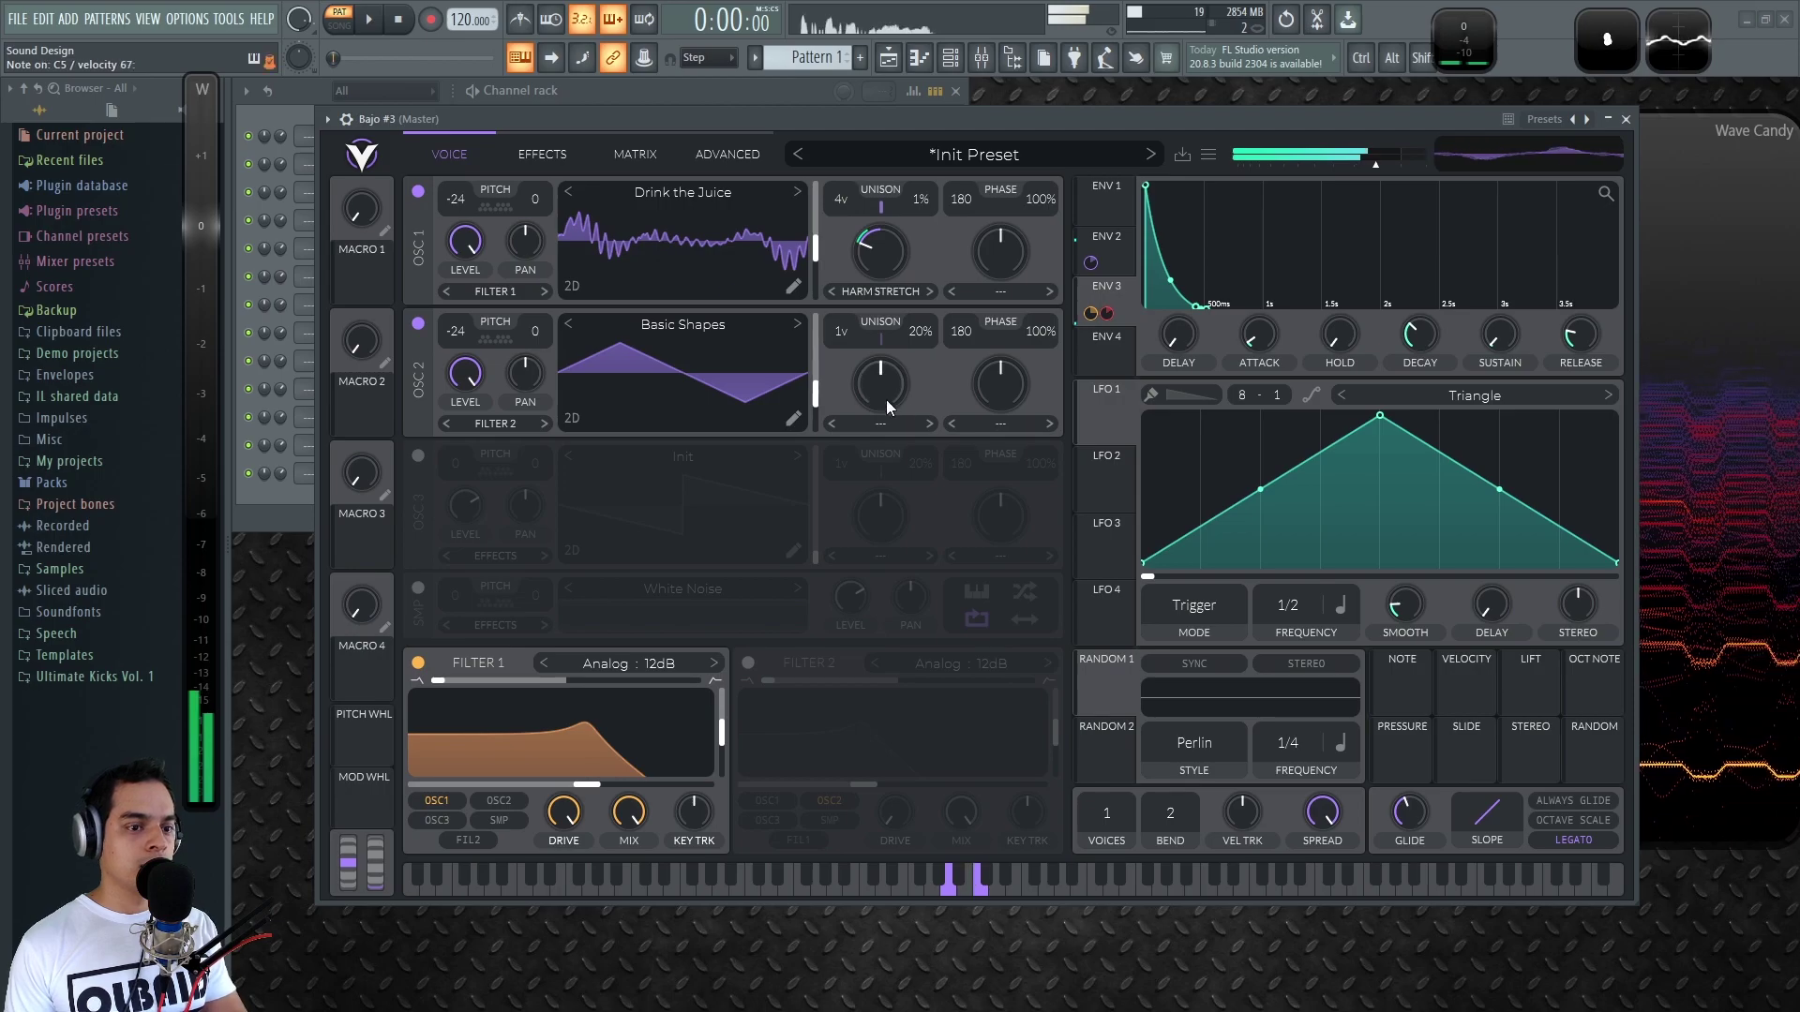
click(1111, 480)
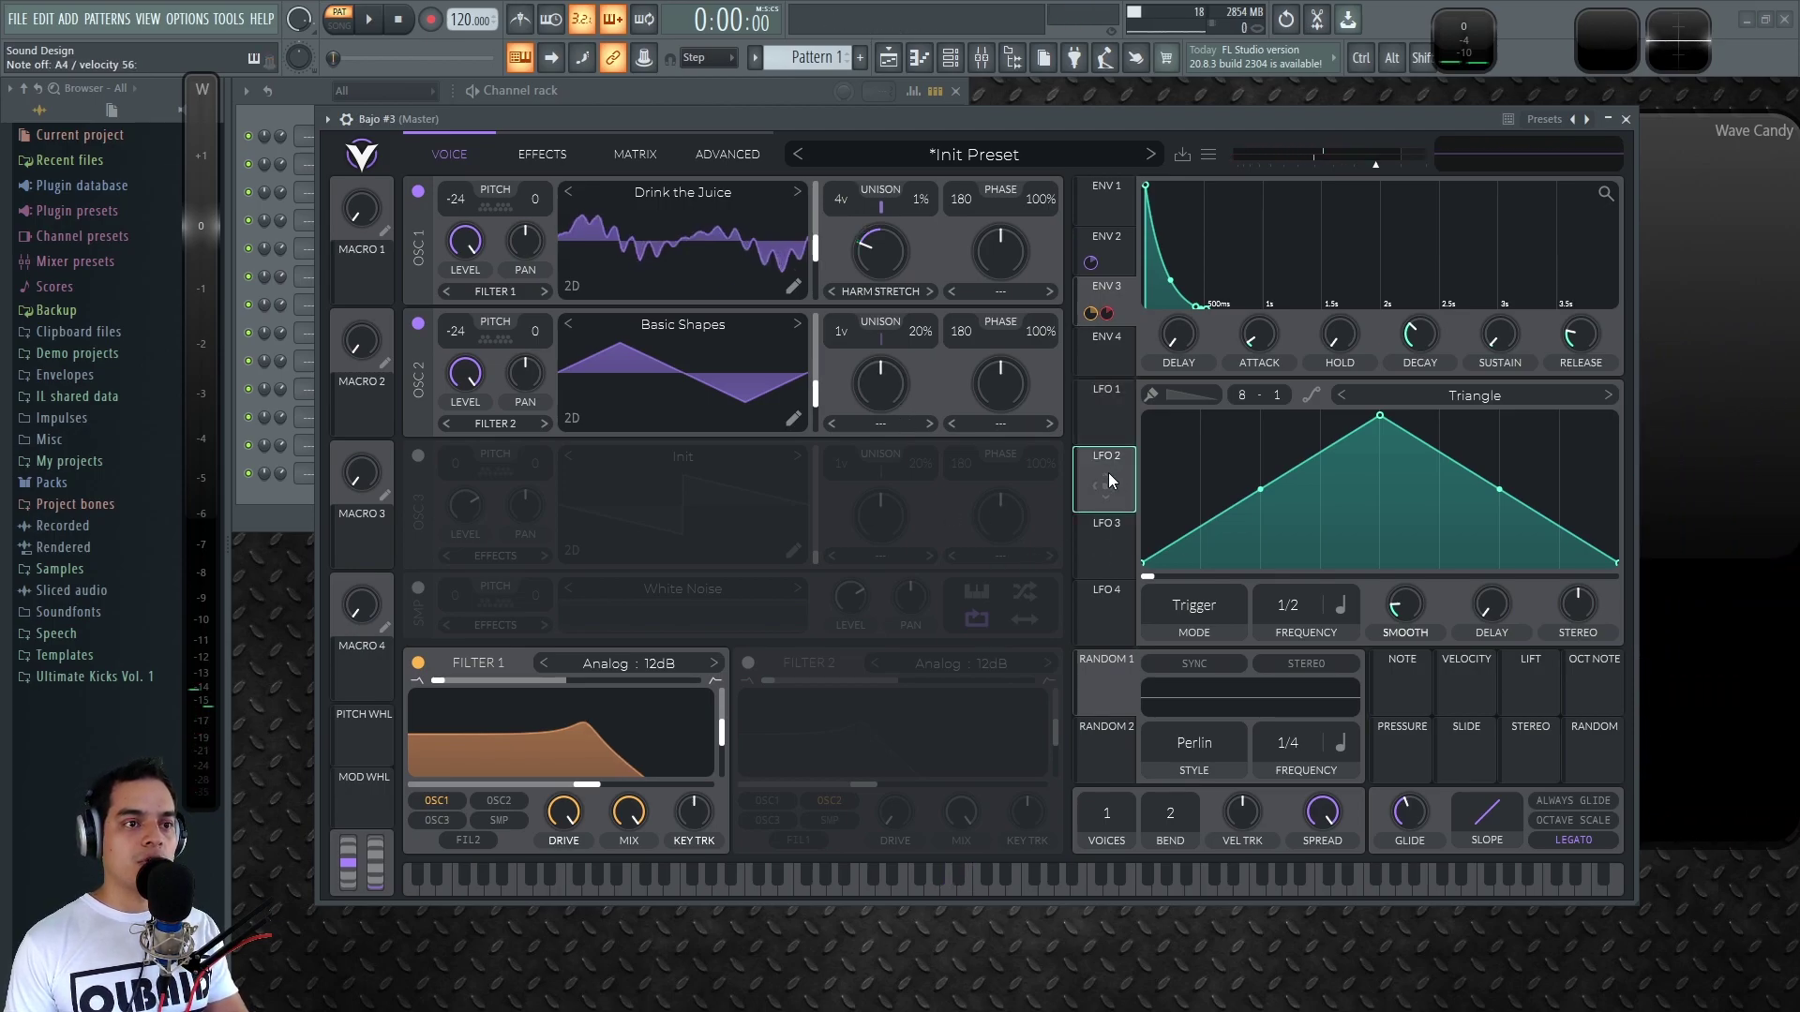
drag(1106, 410, 880, 251)
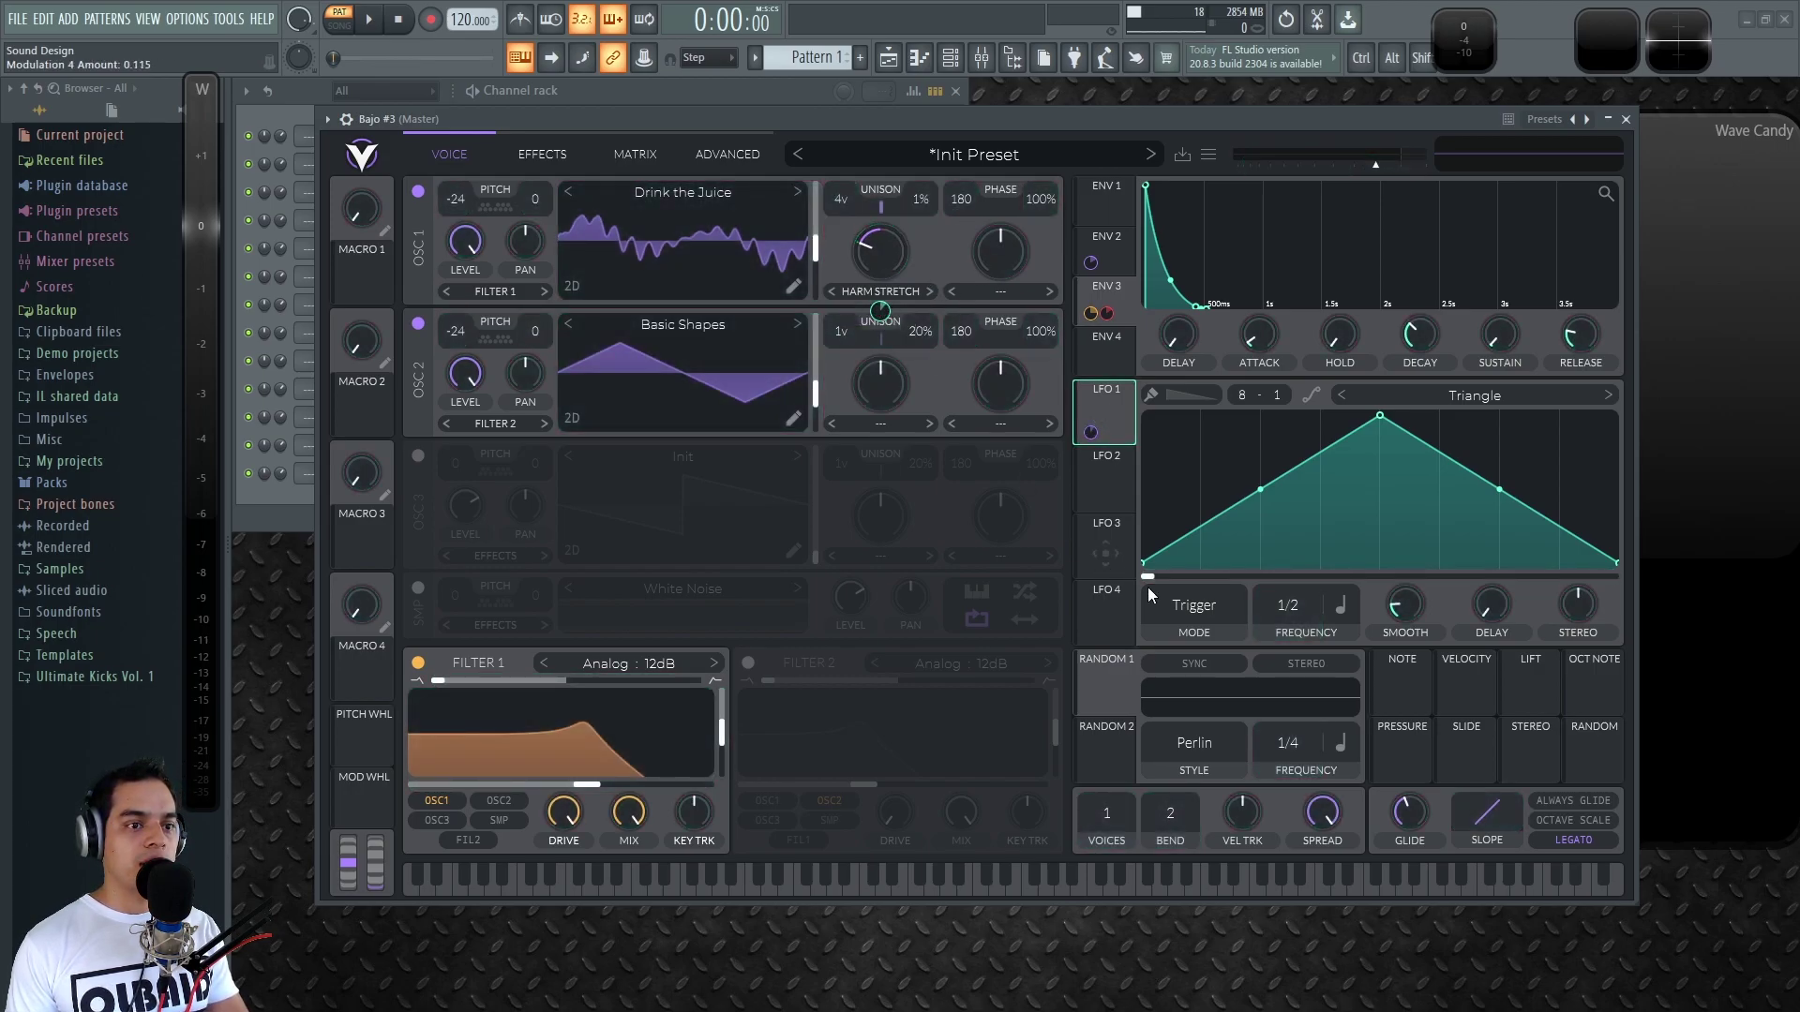
Set LFO 1 to Sync mode at a 1/1 frequency and apply it to filter 1's cutoff at about 21.17
click(1190, 605)
click(1194, 699)
mouse_move(1289, 606)
mouse_down()
mouse_move(1302, 583)
mouse_move(1274, 617)
mouse_up()
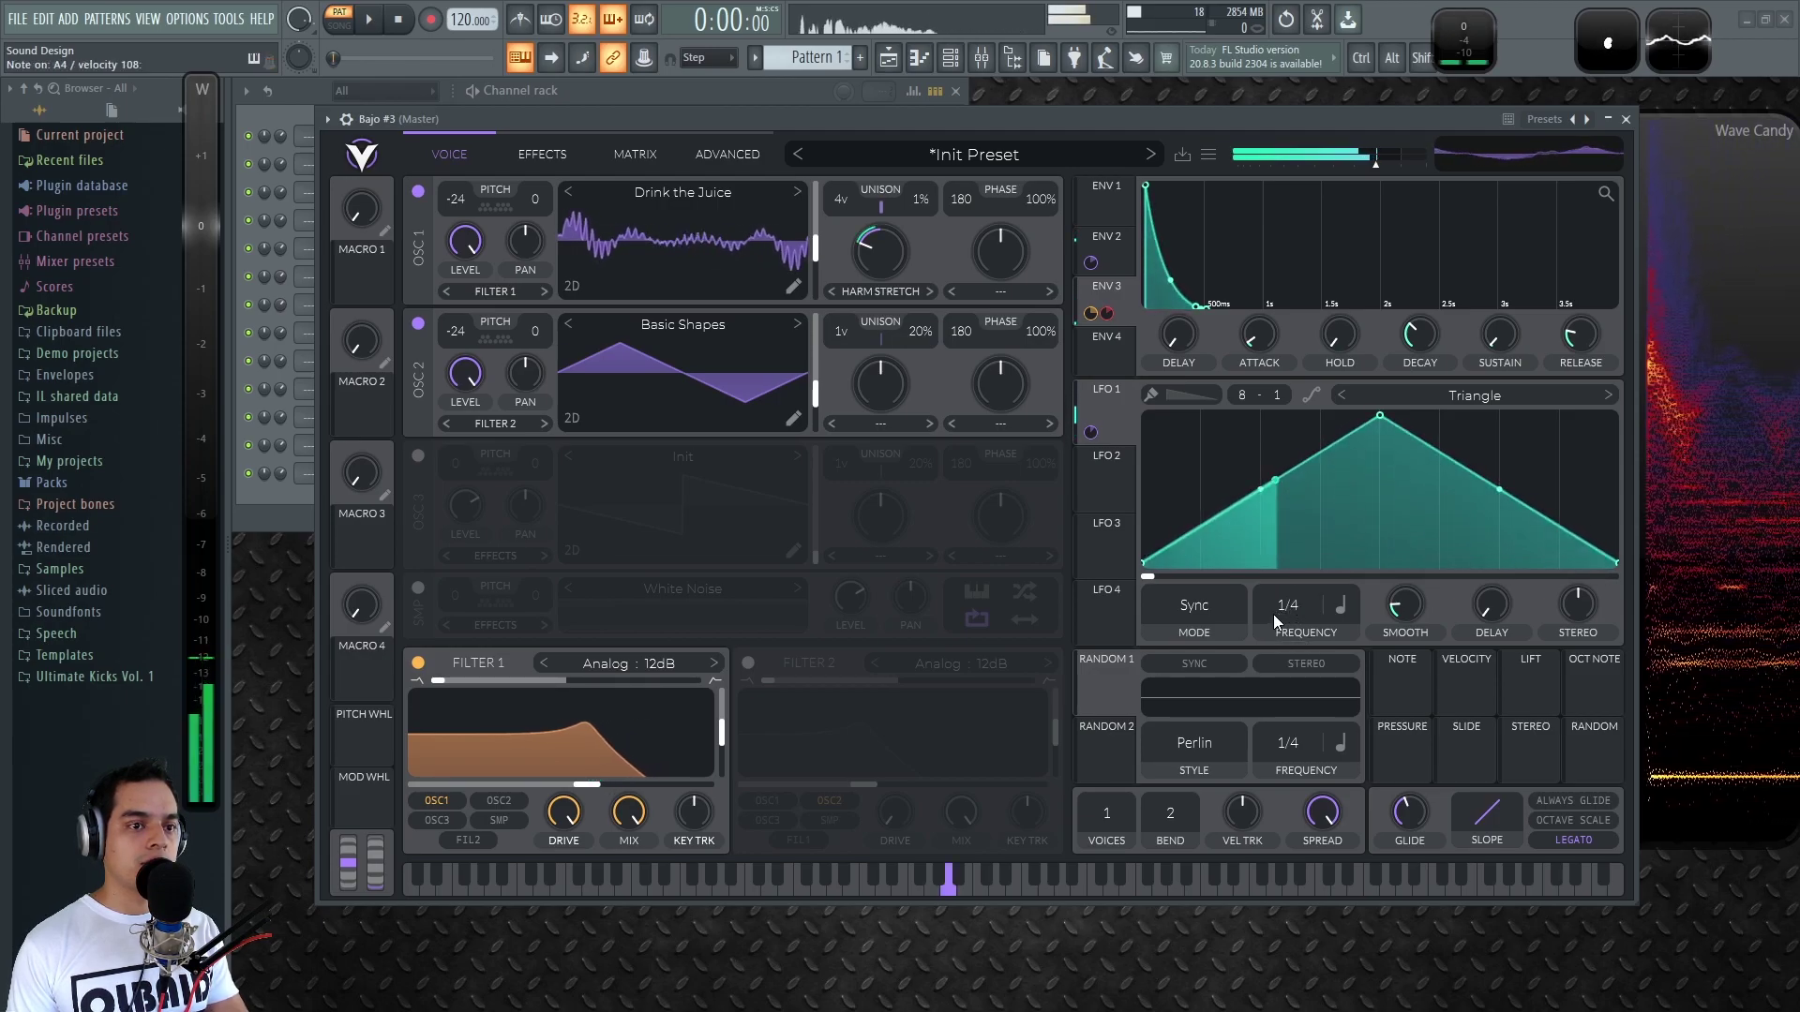
mouse_move(1297, 592)
mouse_down()
mouse_move(1296, 640)
mouse_move(1287, 627)
mouse_up()
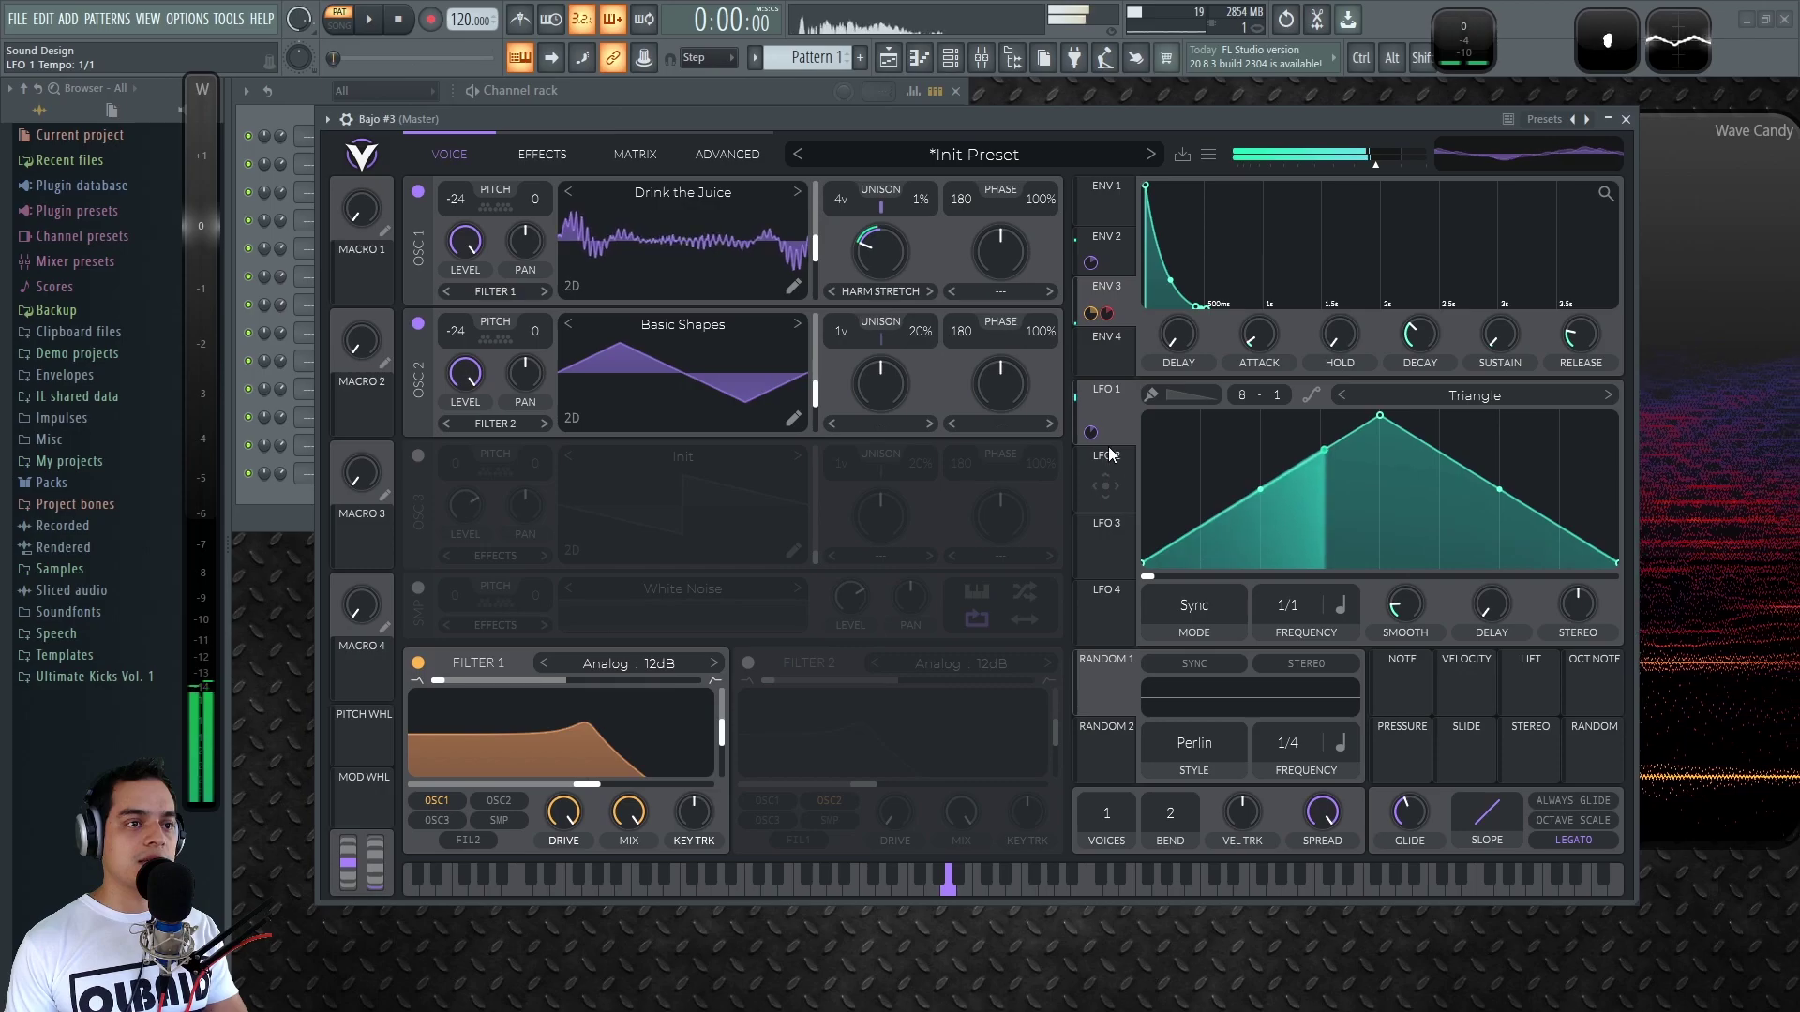
drag(1106, 405, 561, 787)
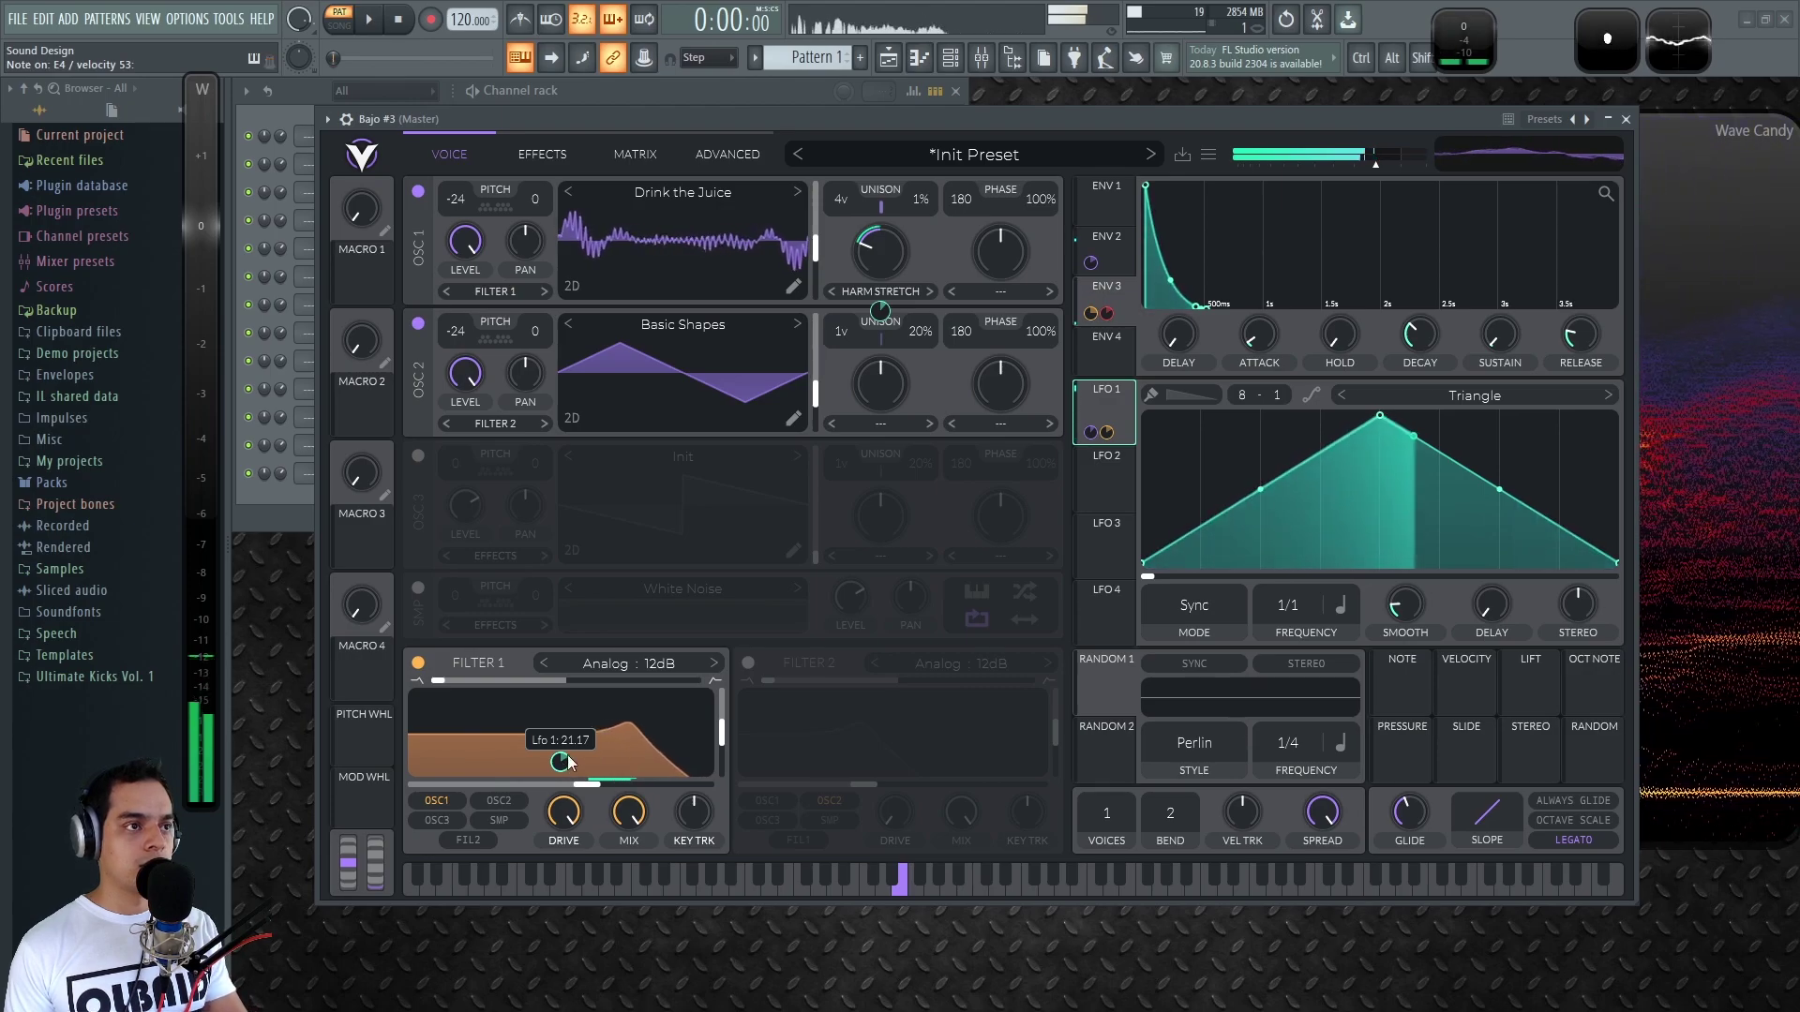
Add the Multiband Compressor and place it after the Distortion in the effects chain
click(536, 154)
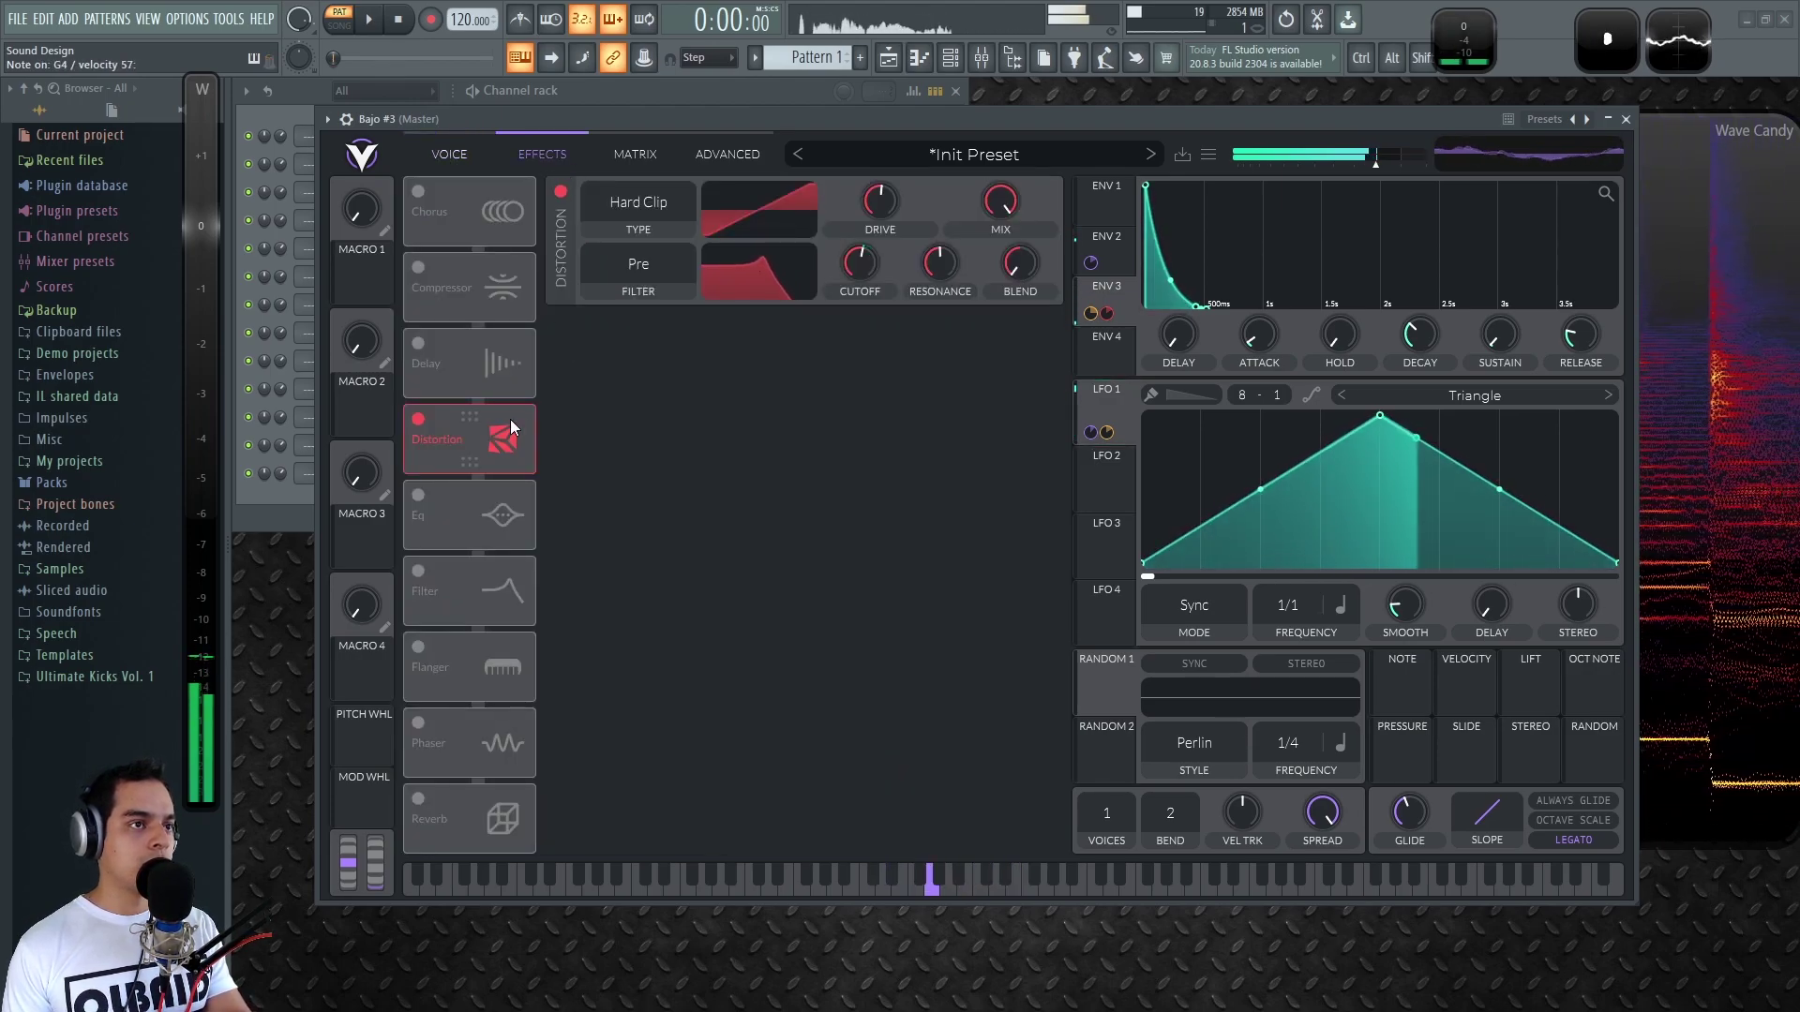
click(419, 268)
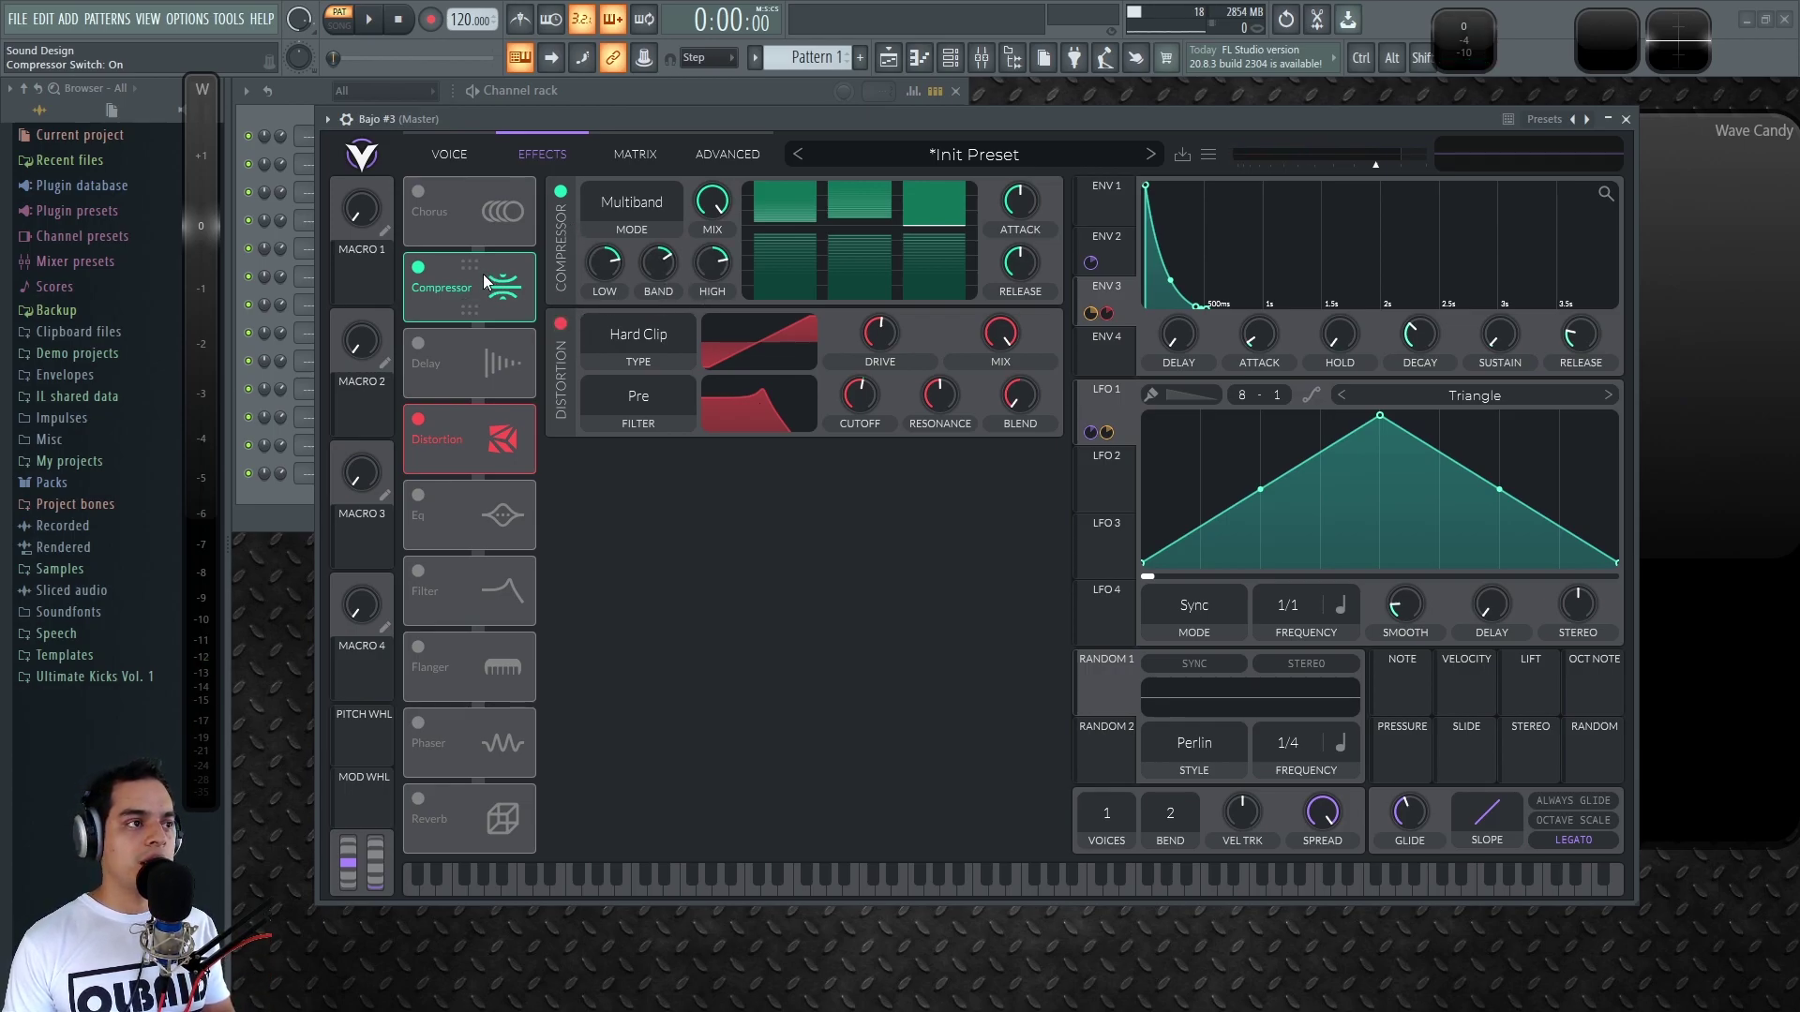
drag(479, 362, 477, 440)
Raise the compressor's low and mid band upper thresholds, and fine-tune the high band's thresholds and gain
drag(756, 340, 791, 325)
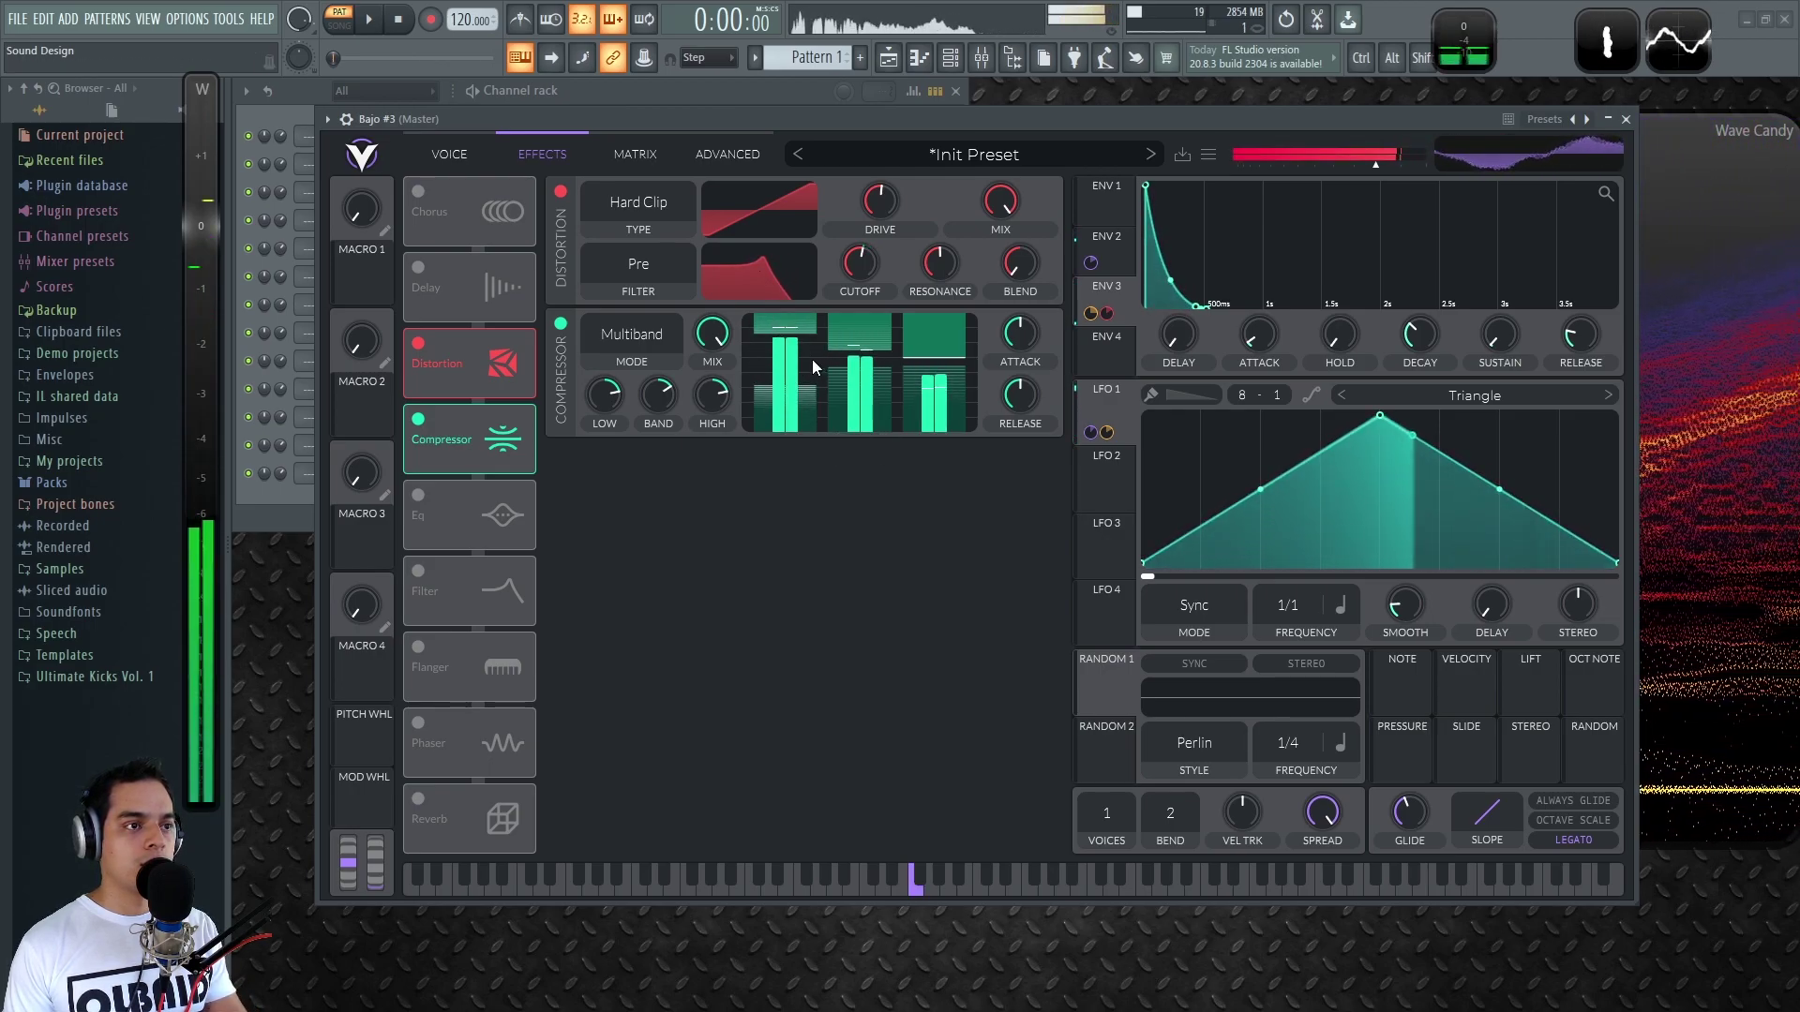
drag(864, 347, 868, 324)
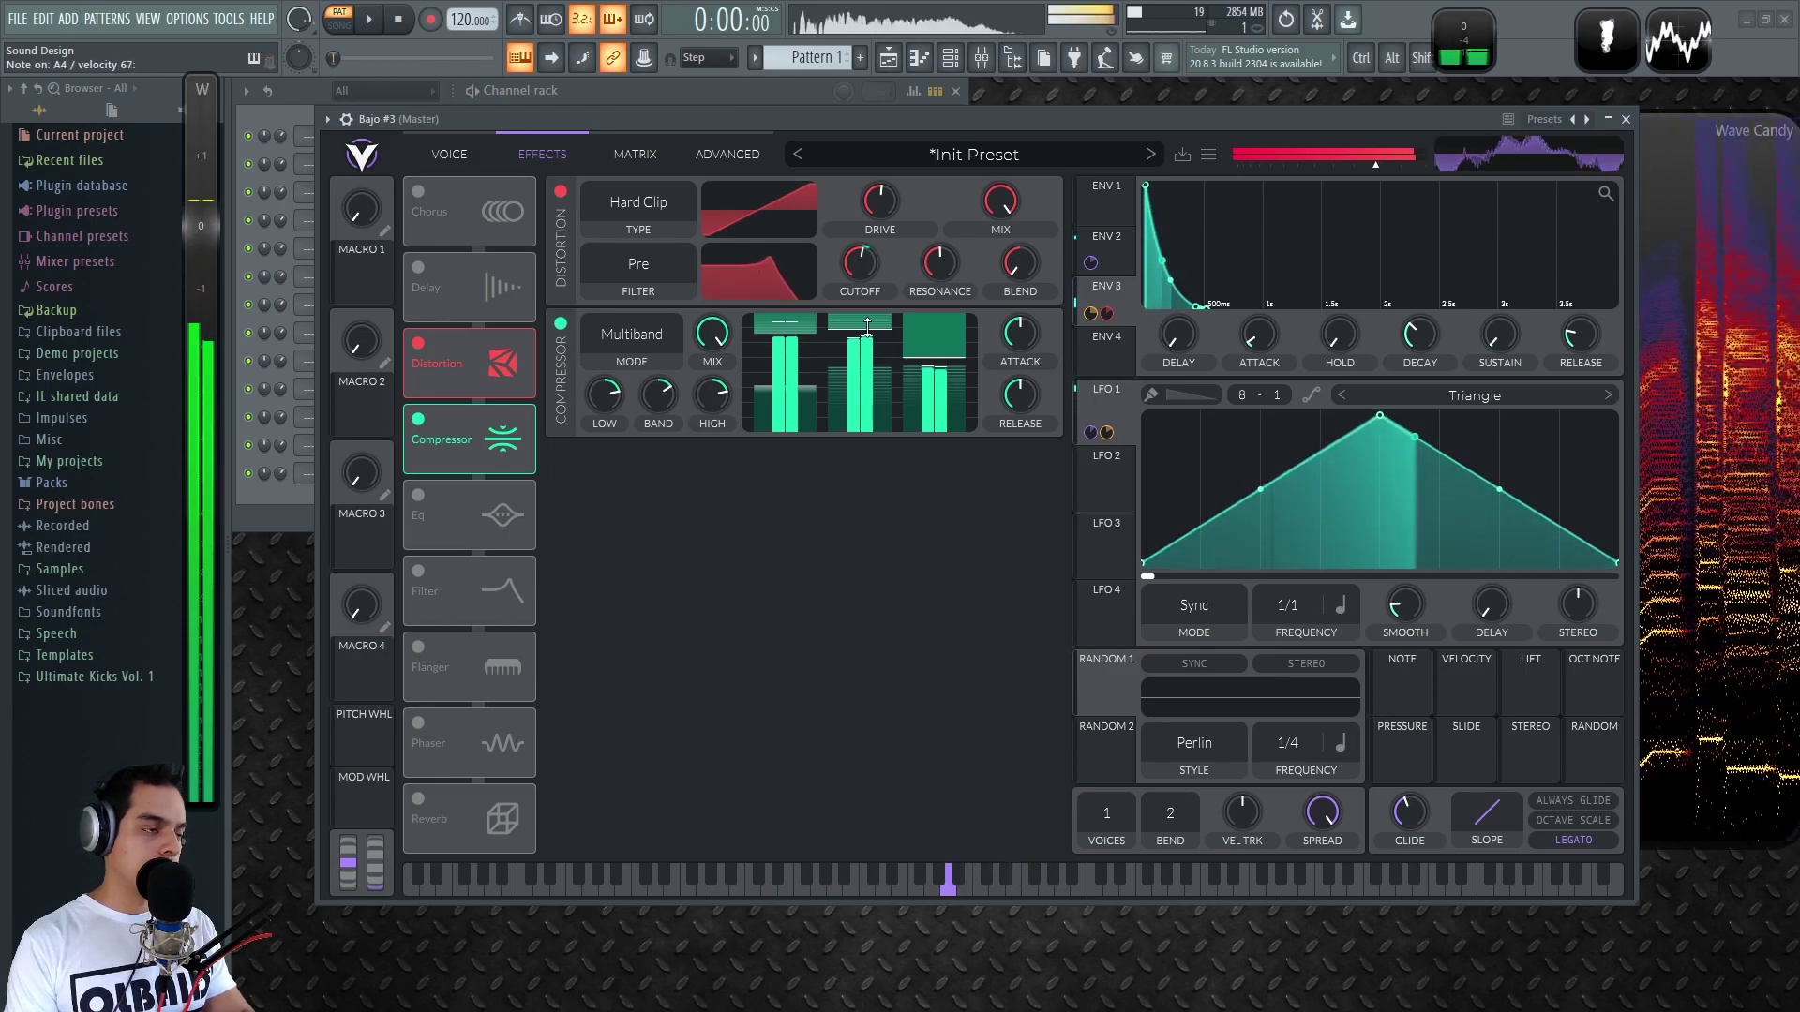
drag(944, 361, 955, 408)
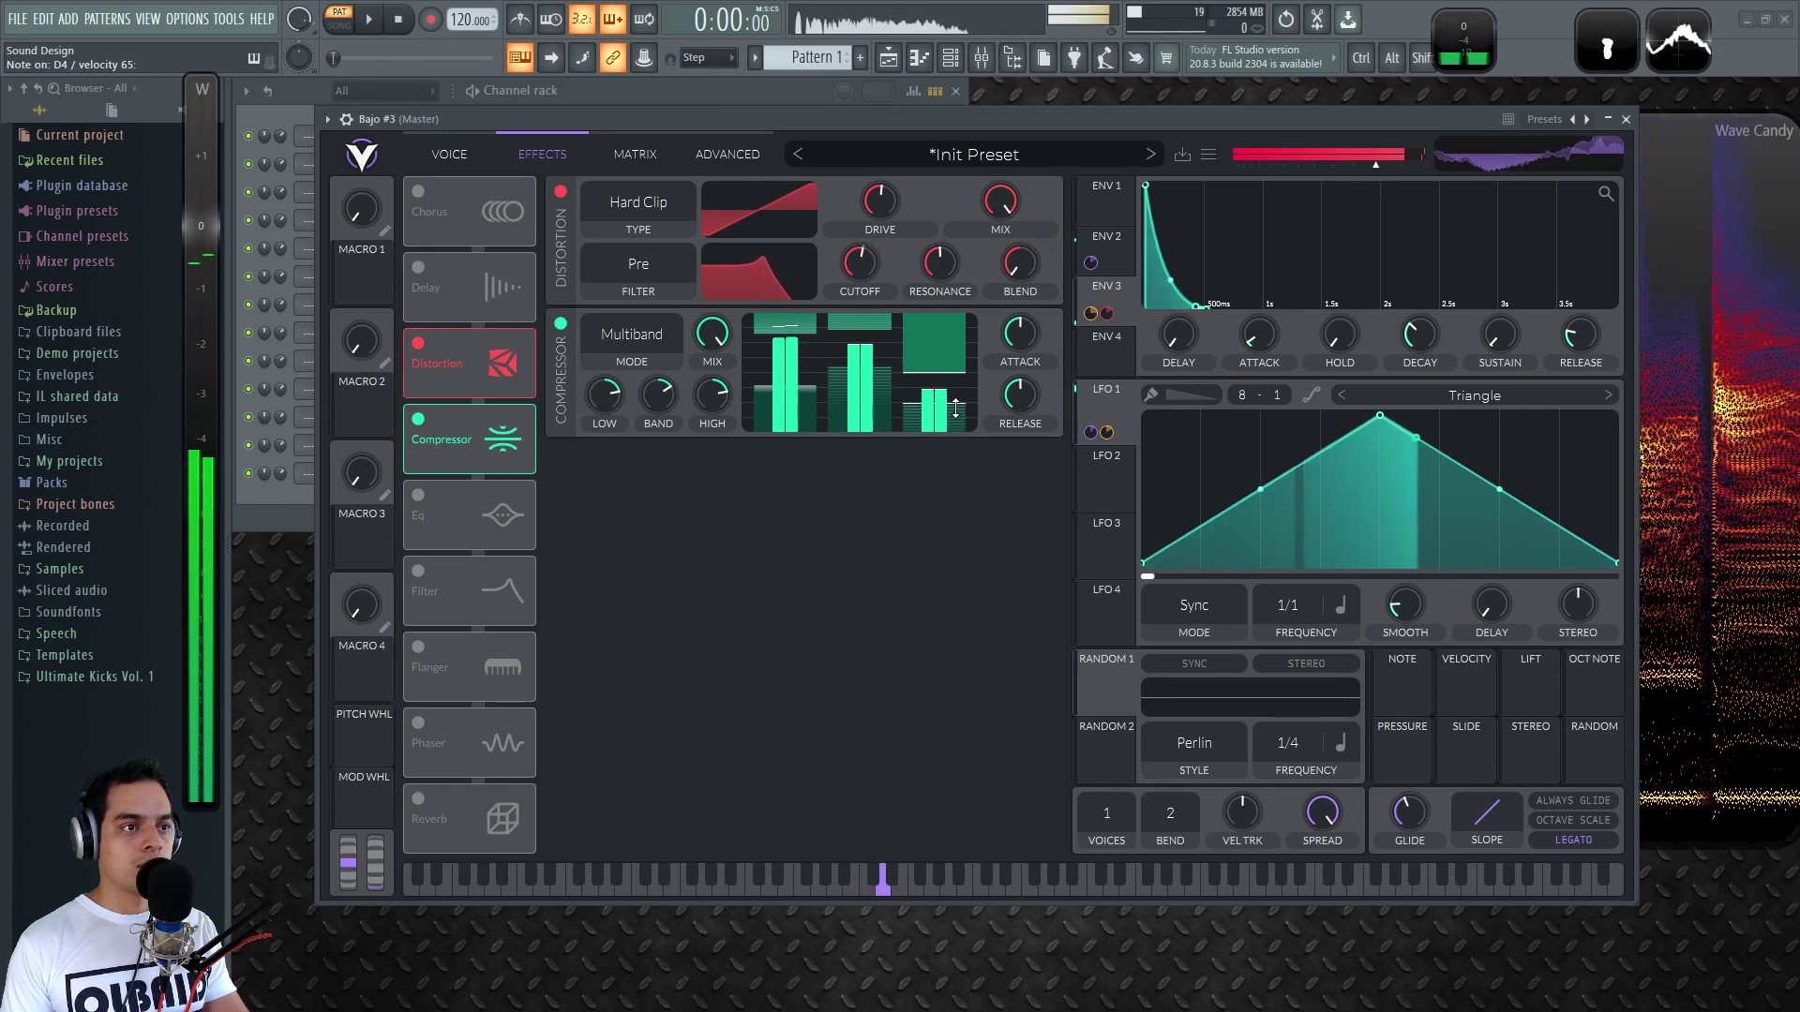
drag(718, 387, 718, 397)
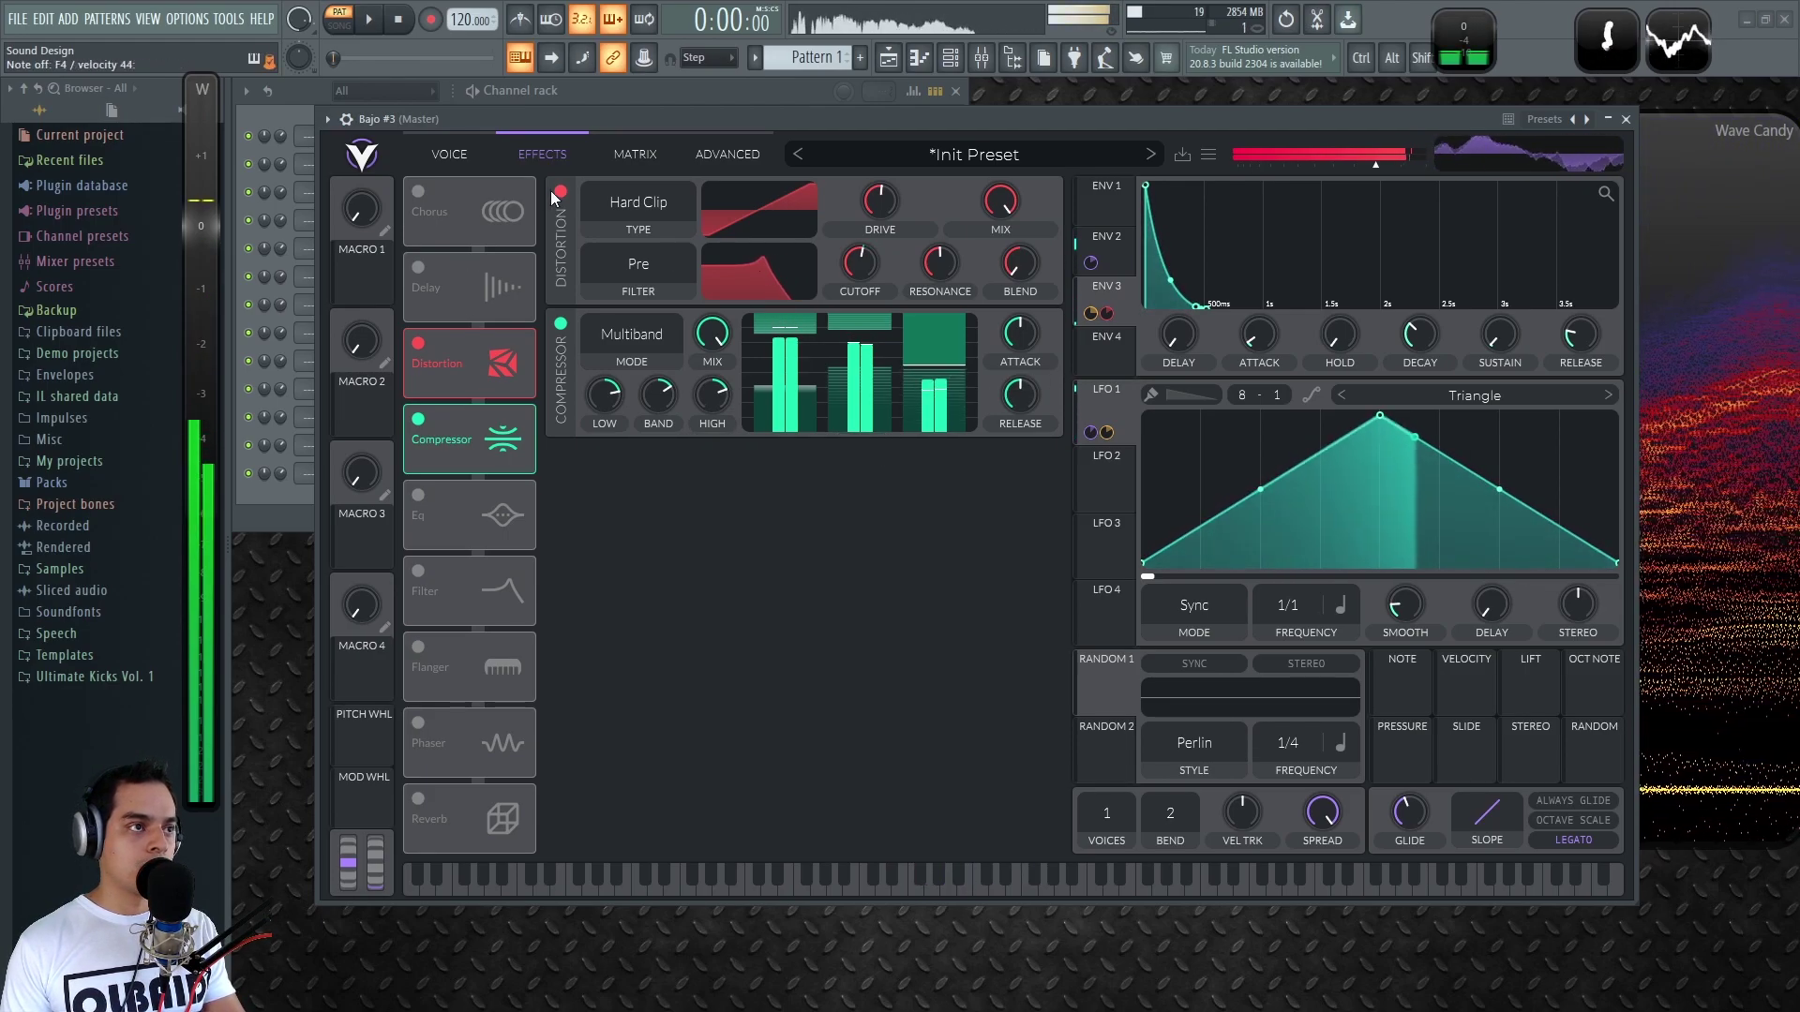
click(475, 155)
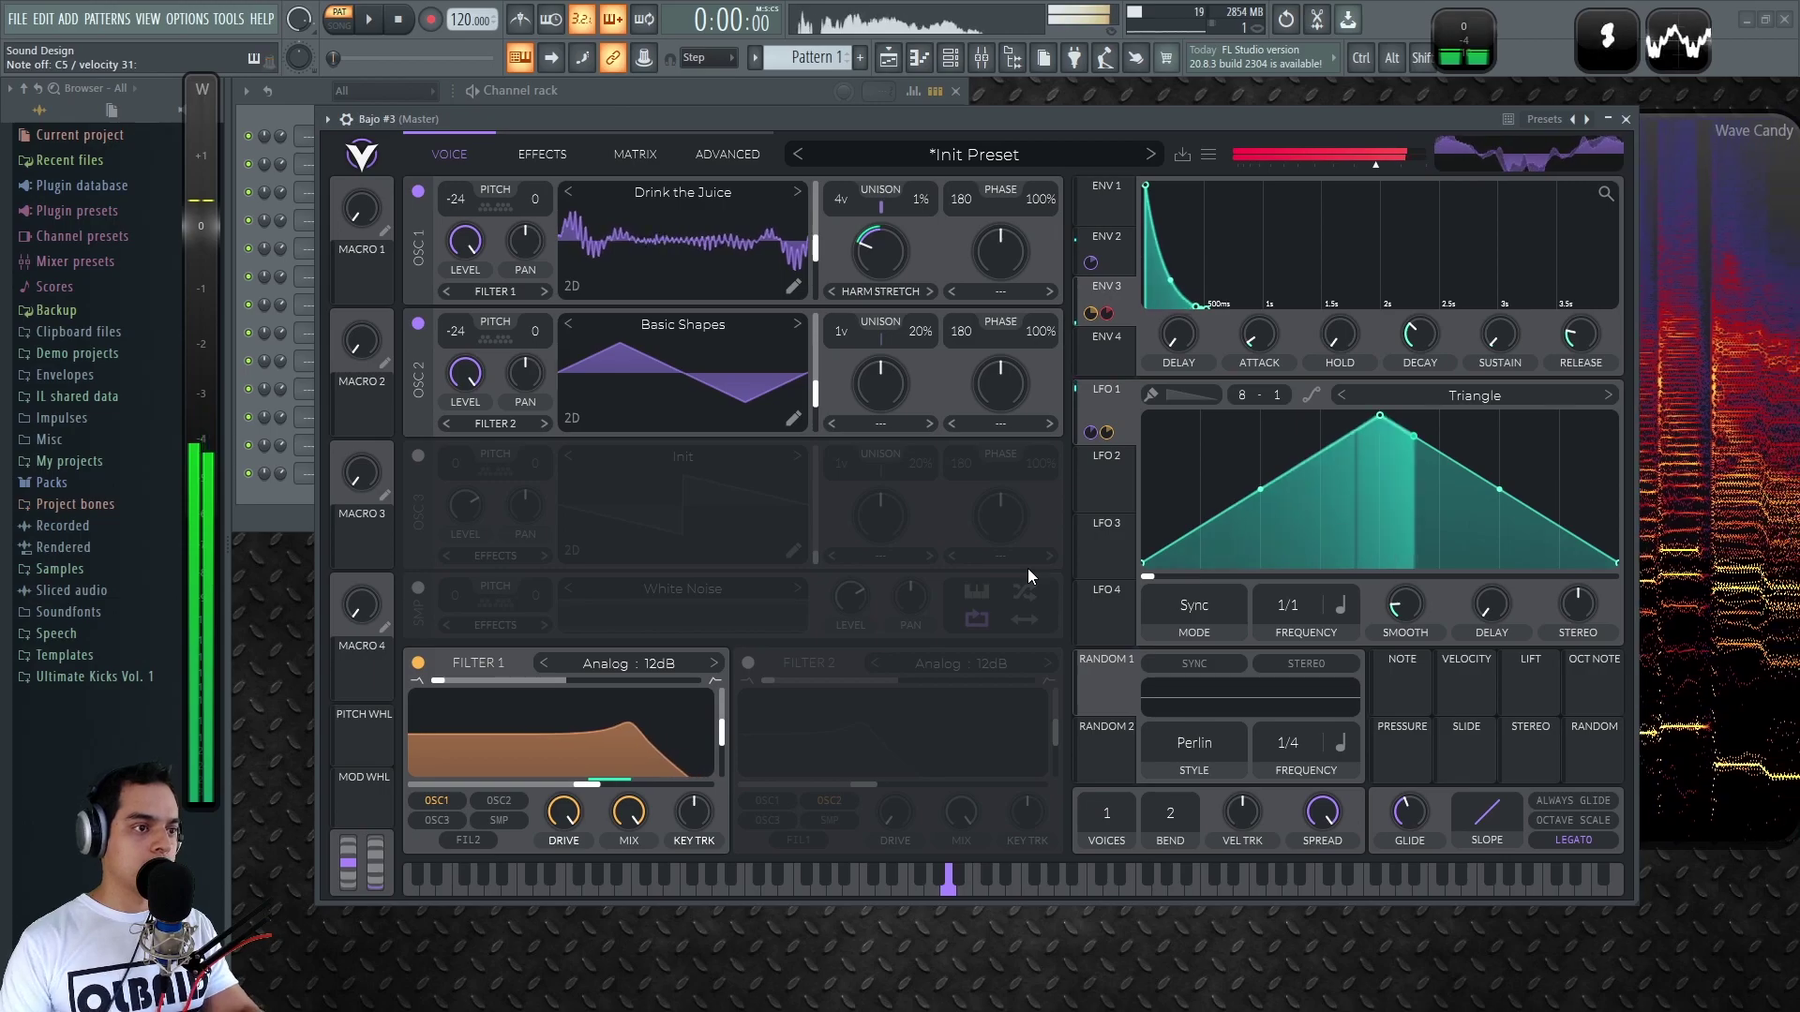
Initialize the preset in the Bajo #4 Vital instance to start a new bass sound
drag(895, 126, 904, 127)
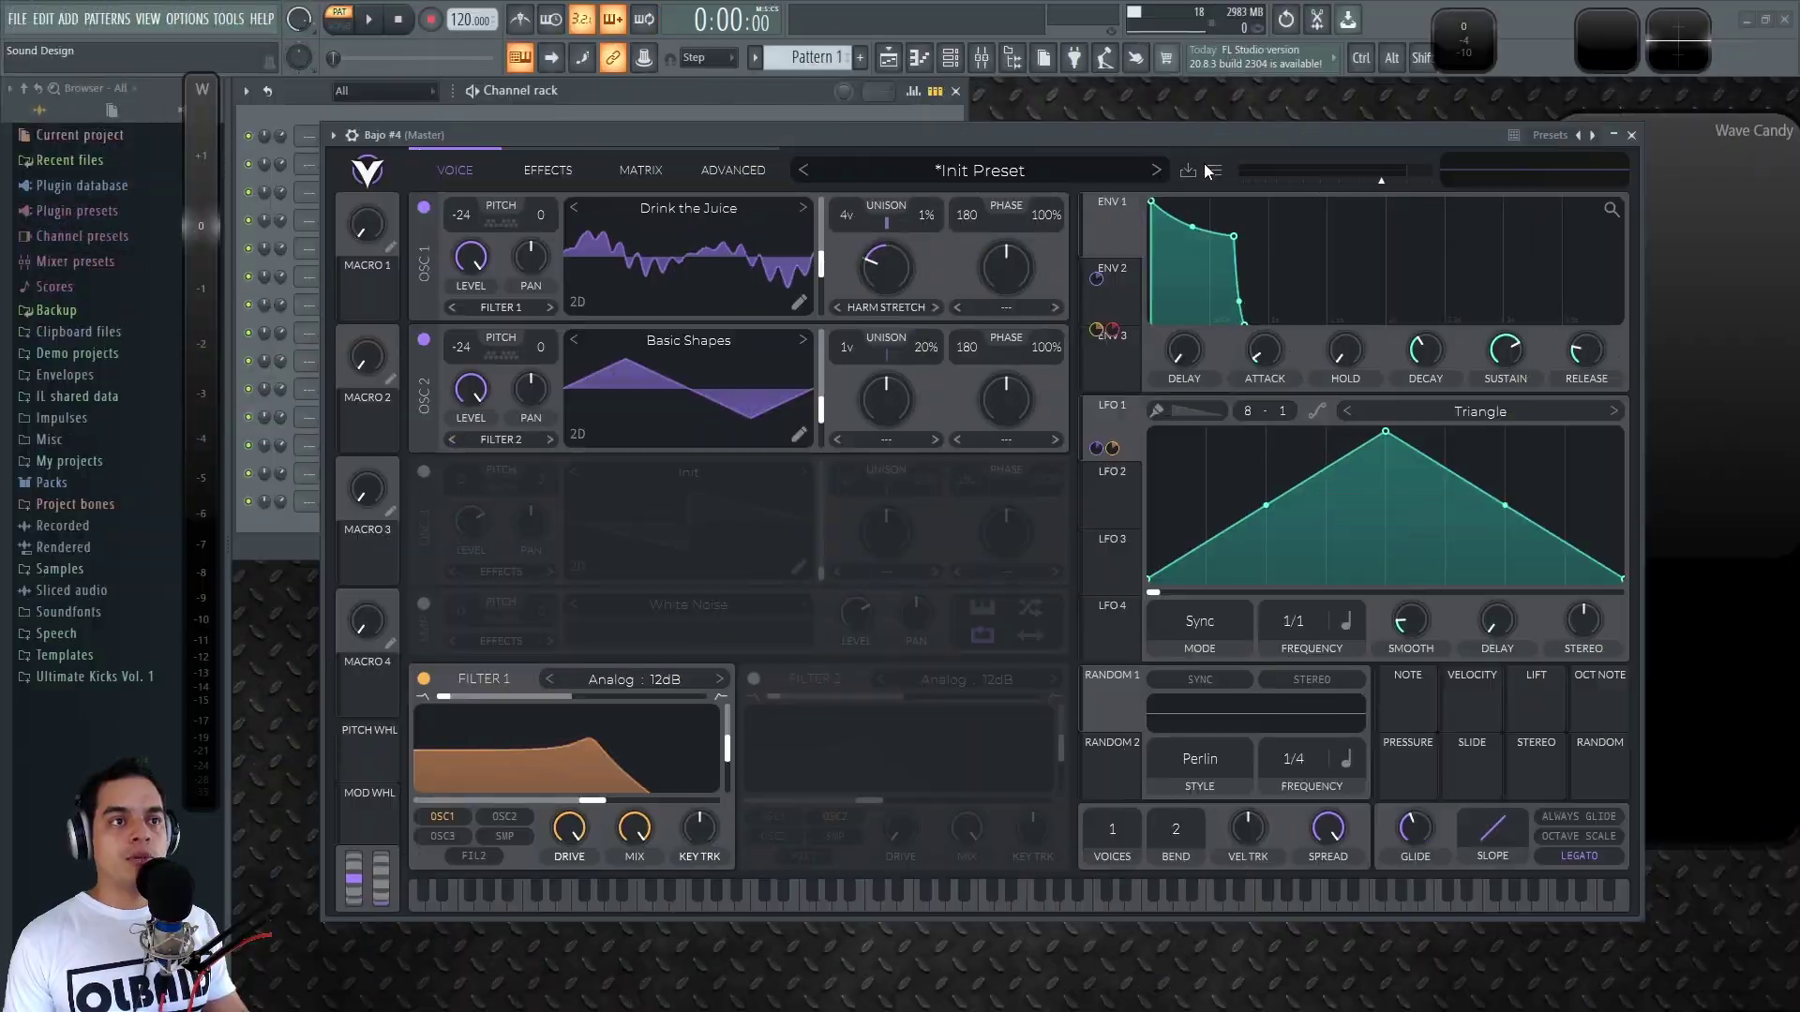
click(1209, 167)
click(1286, 363)
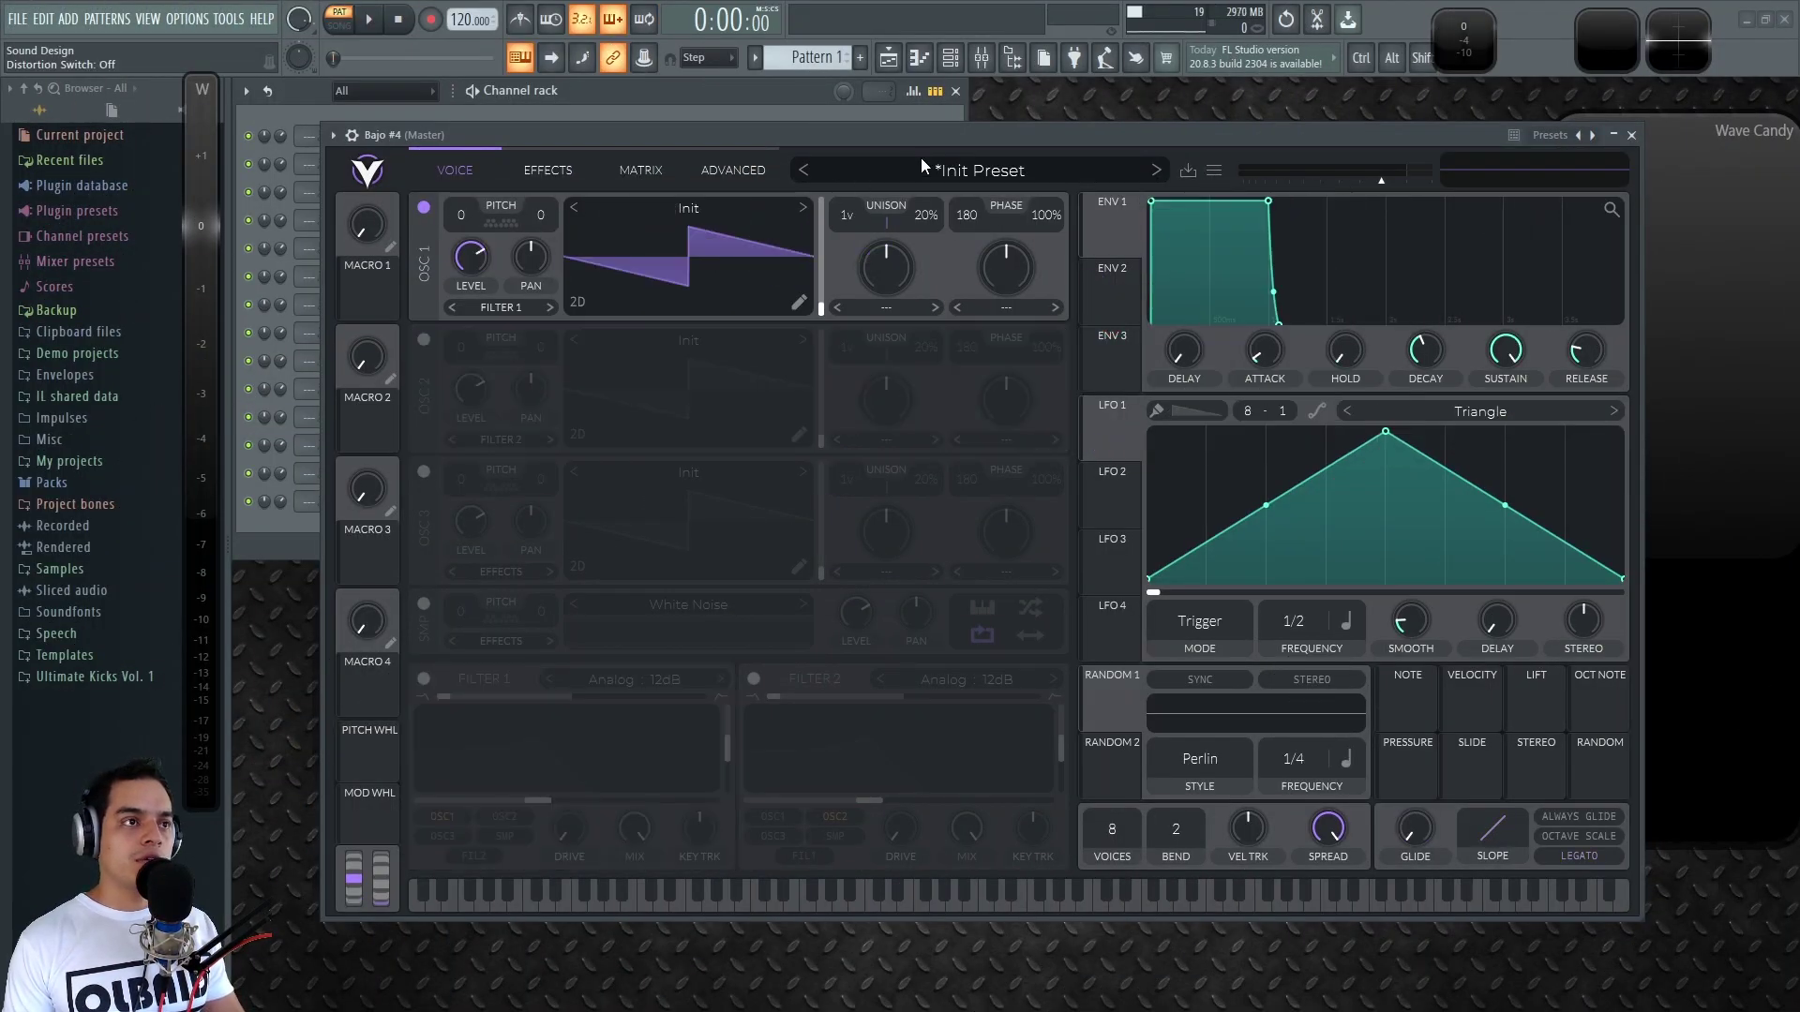
drag(931, 141, 939, 131)
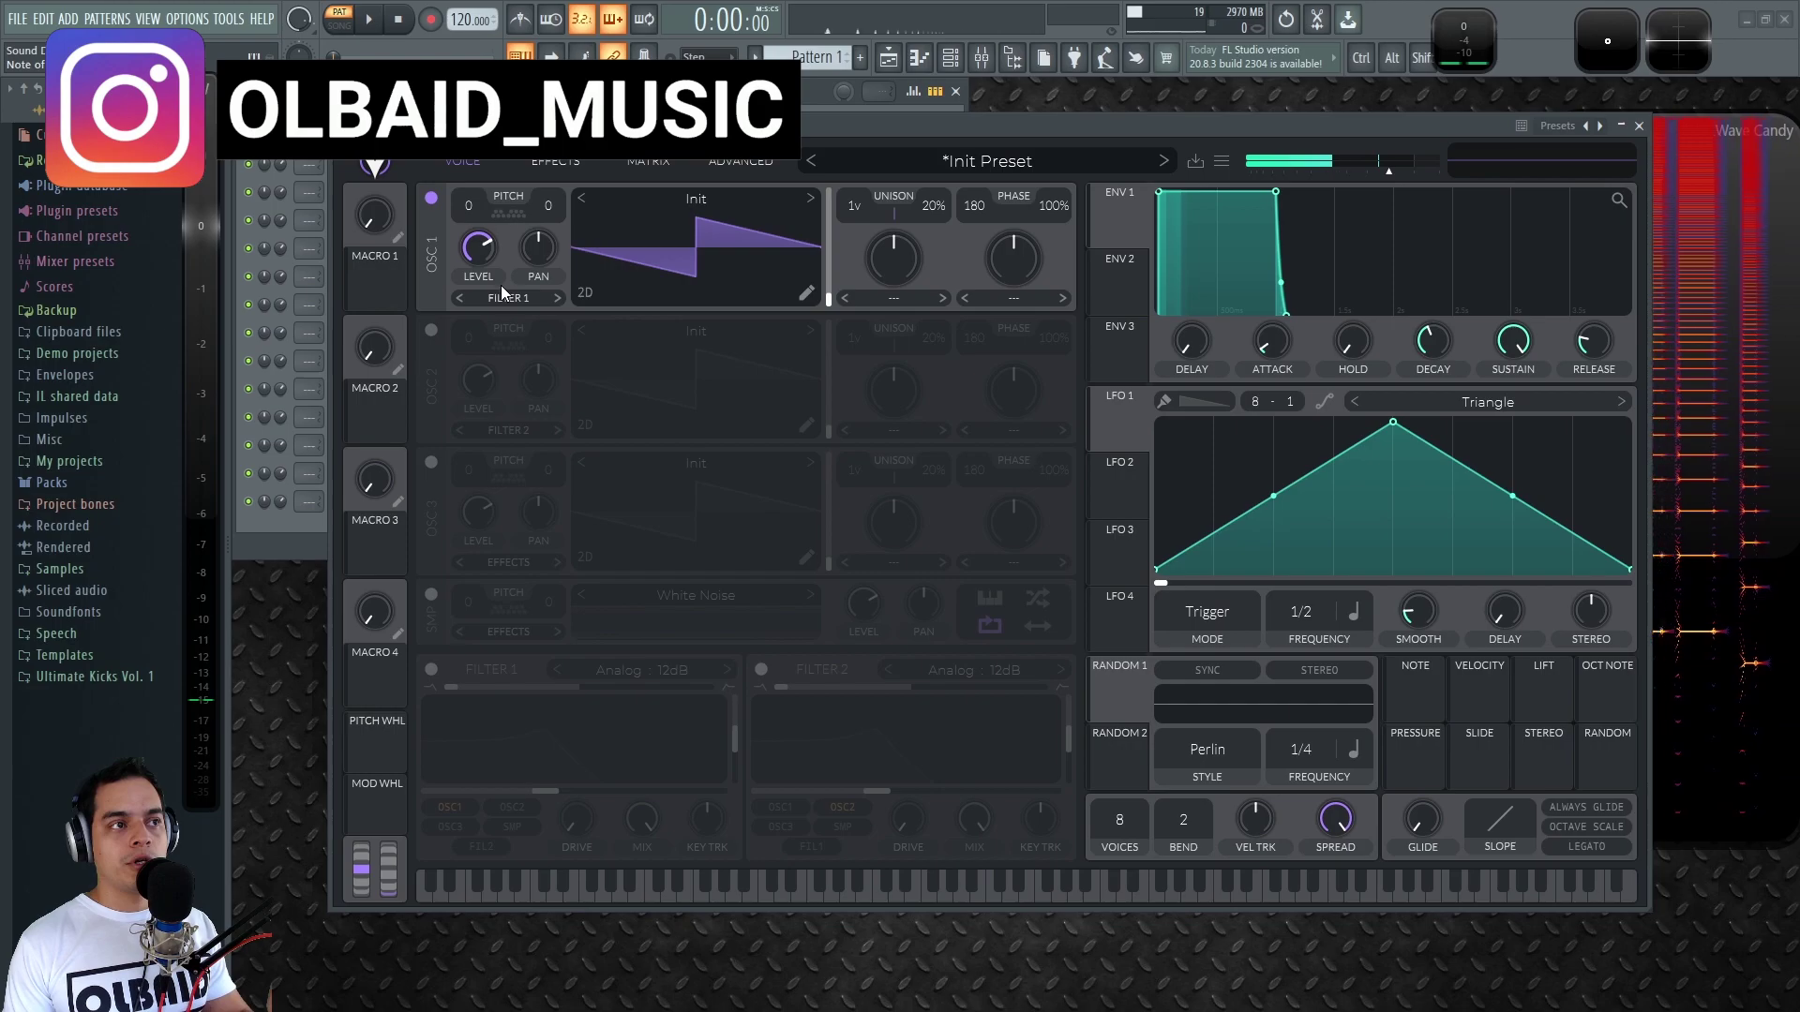
Load the Basic Shapes wavetable in oscillator 1 and move its frame to the narrow pulse shape
click(812, 201)
click(812, 201)
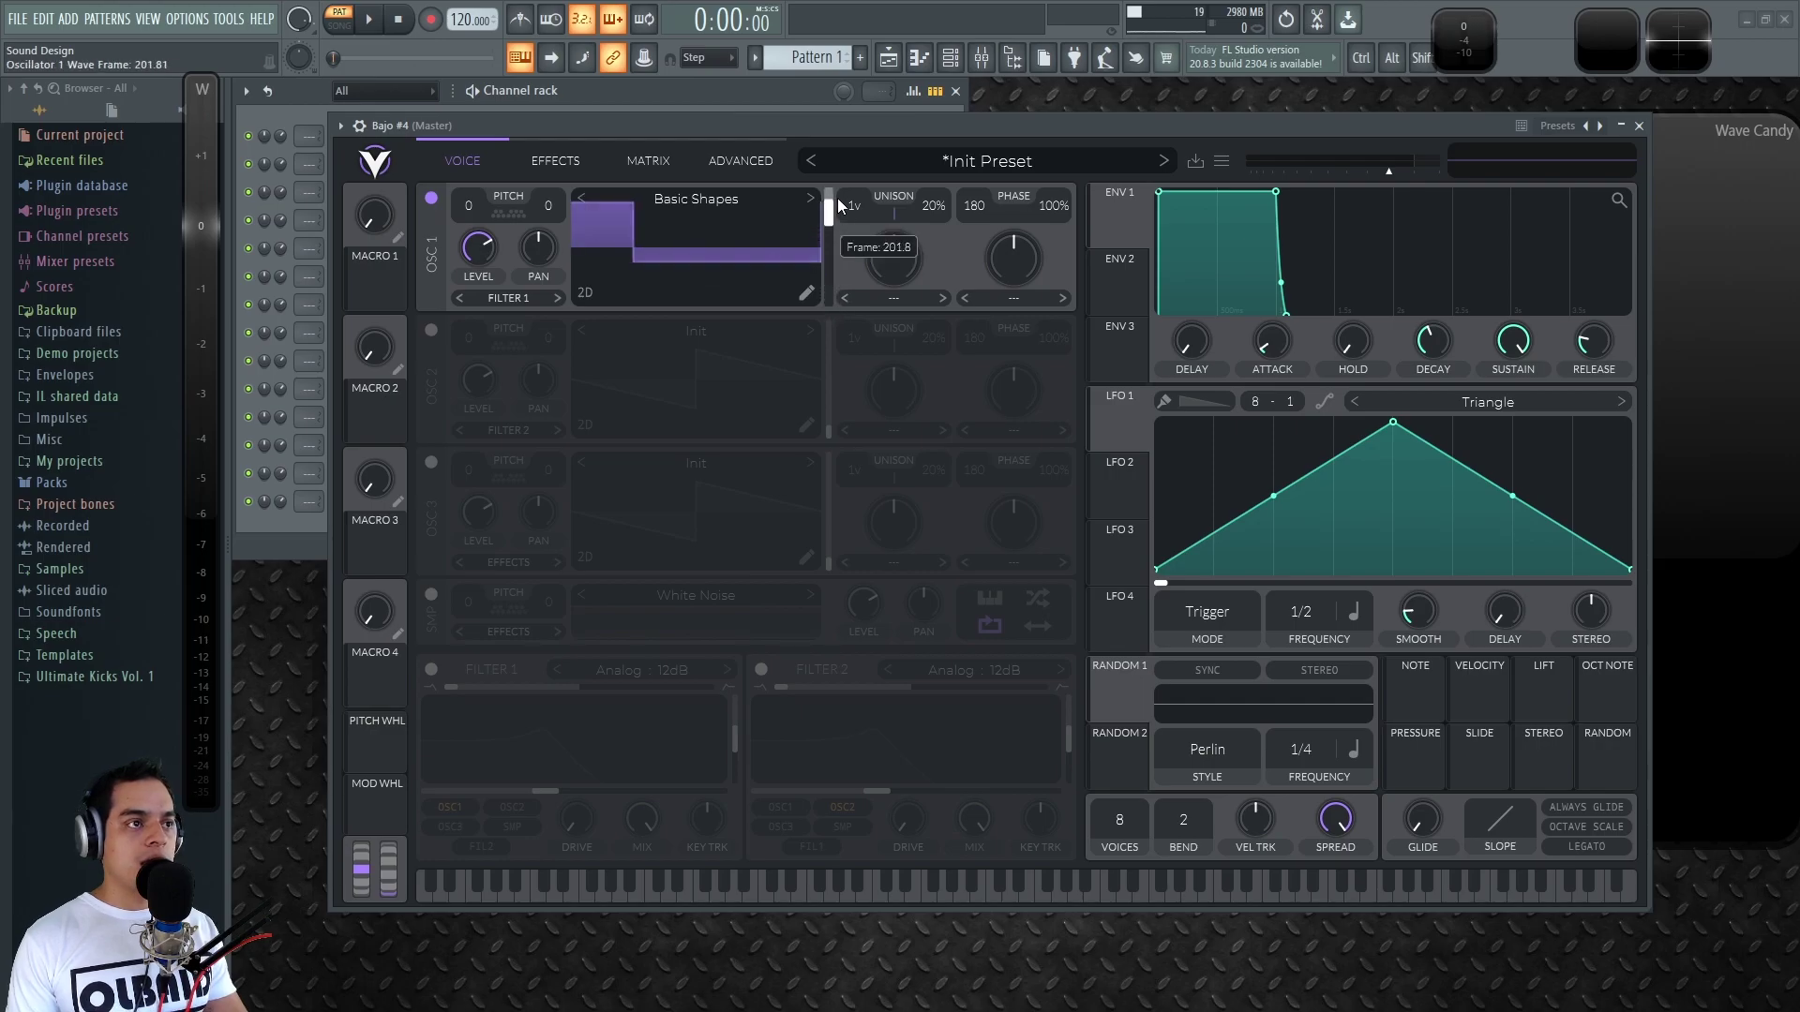
mouse_move(836, 188)
mouse_down()
mouse_move(836, 217)
mouse_move(836, 178)
mouse_up()
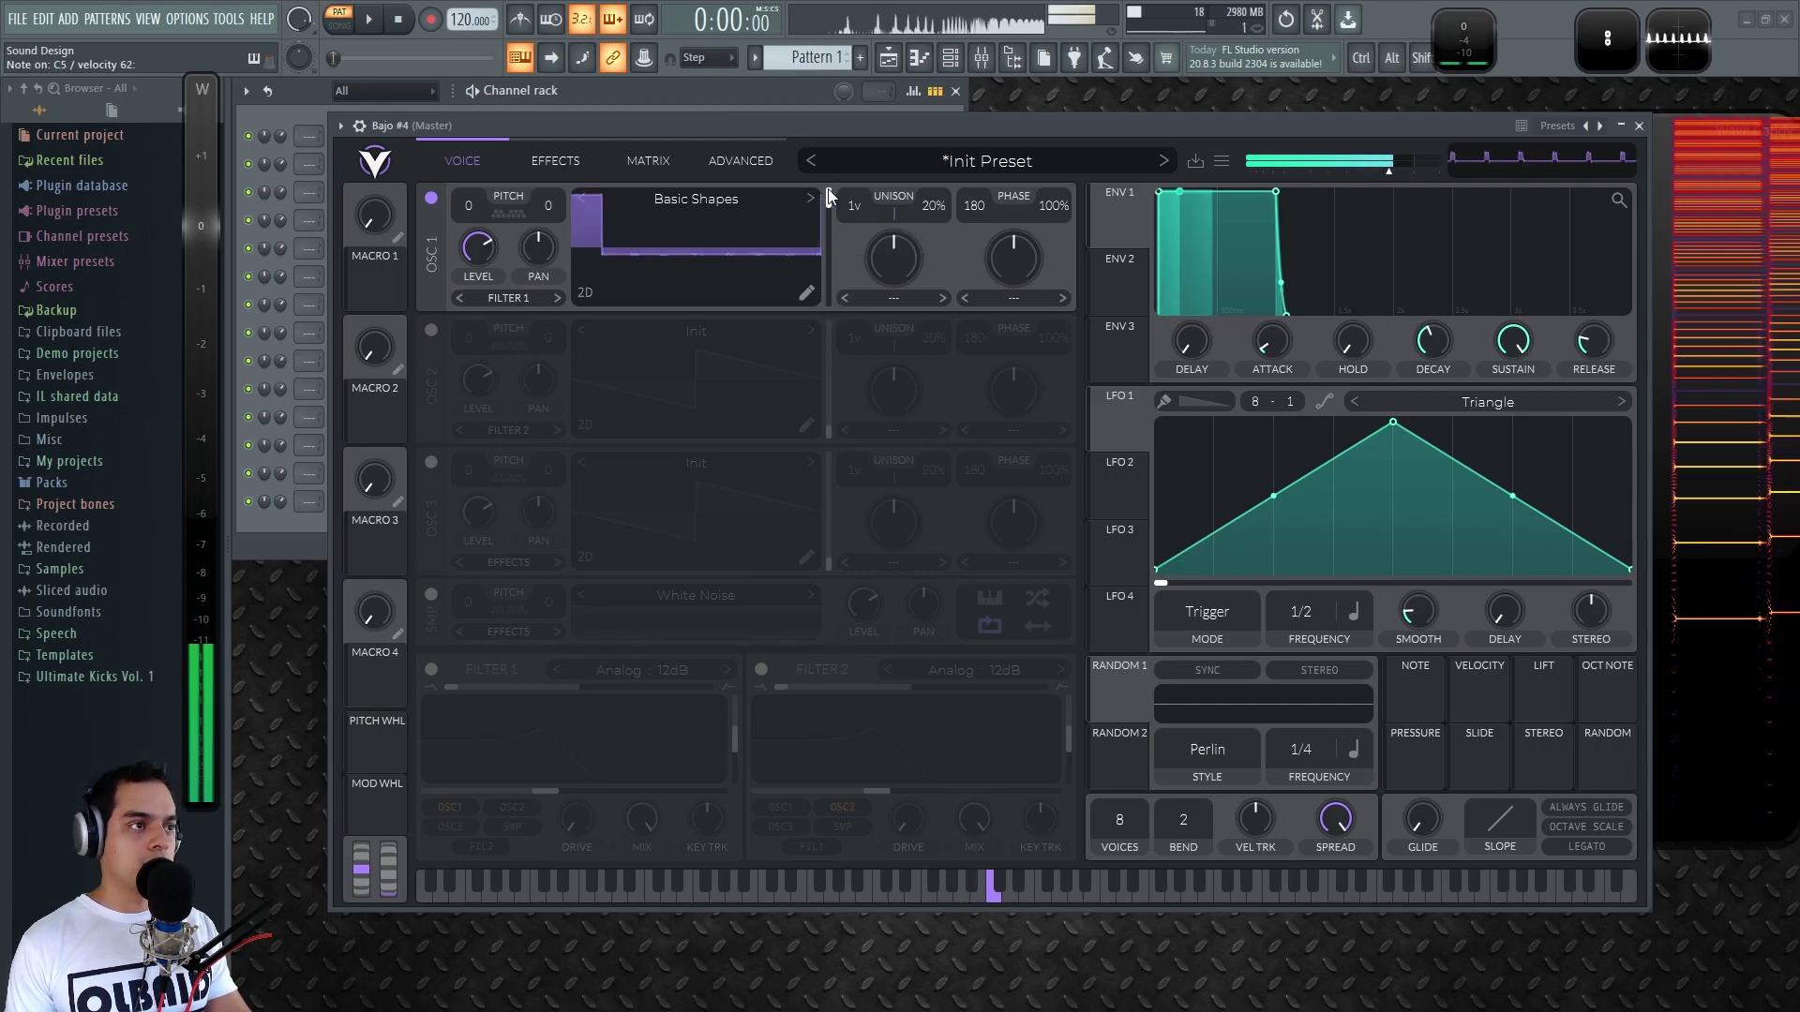
Transpose oscillator 1 to -24 semitones and give it 7 unison voices with 6% detune
drag(482, 201, 483, 453)
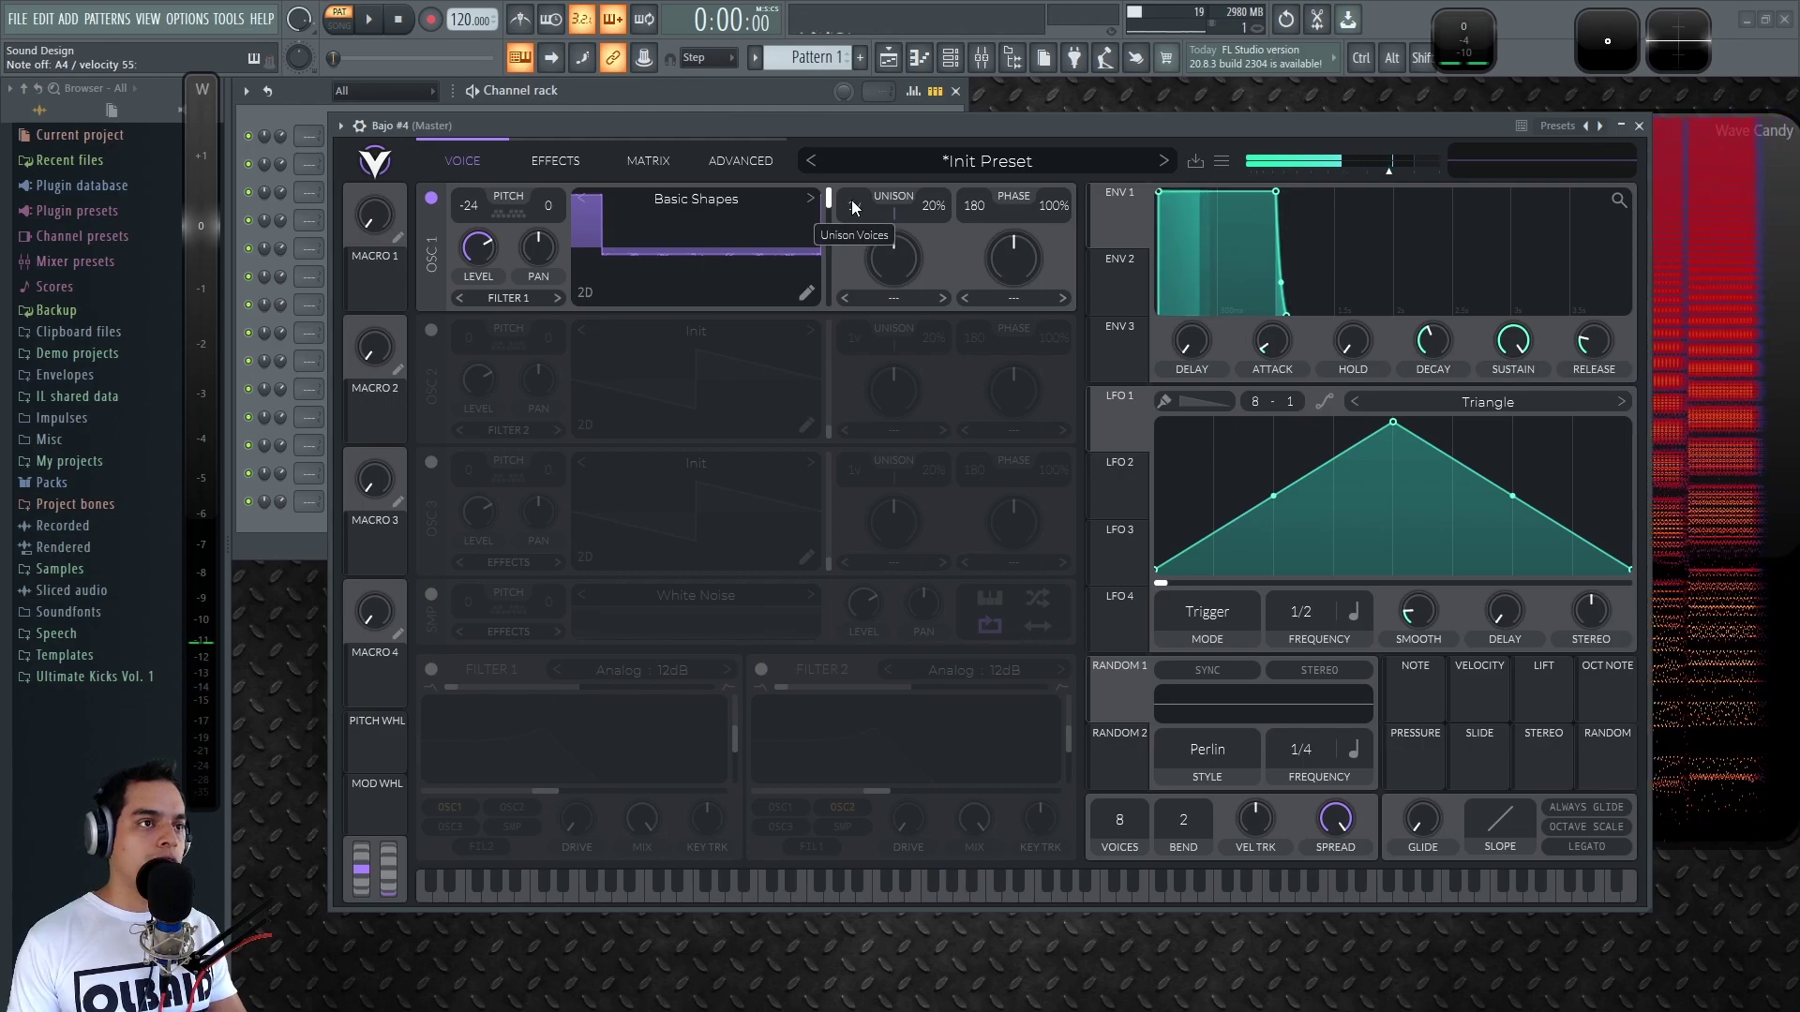
drag(851, 199, 862, 142)
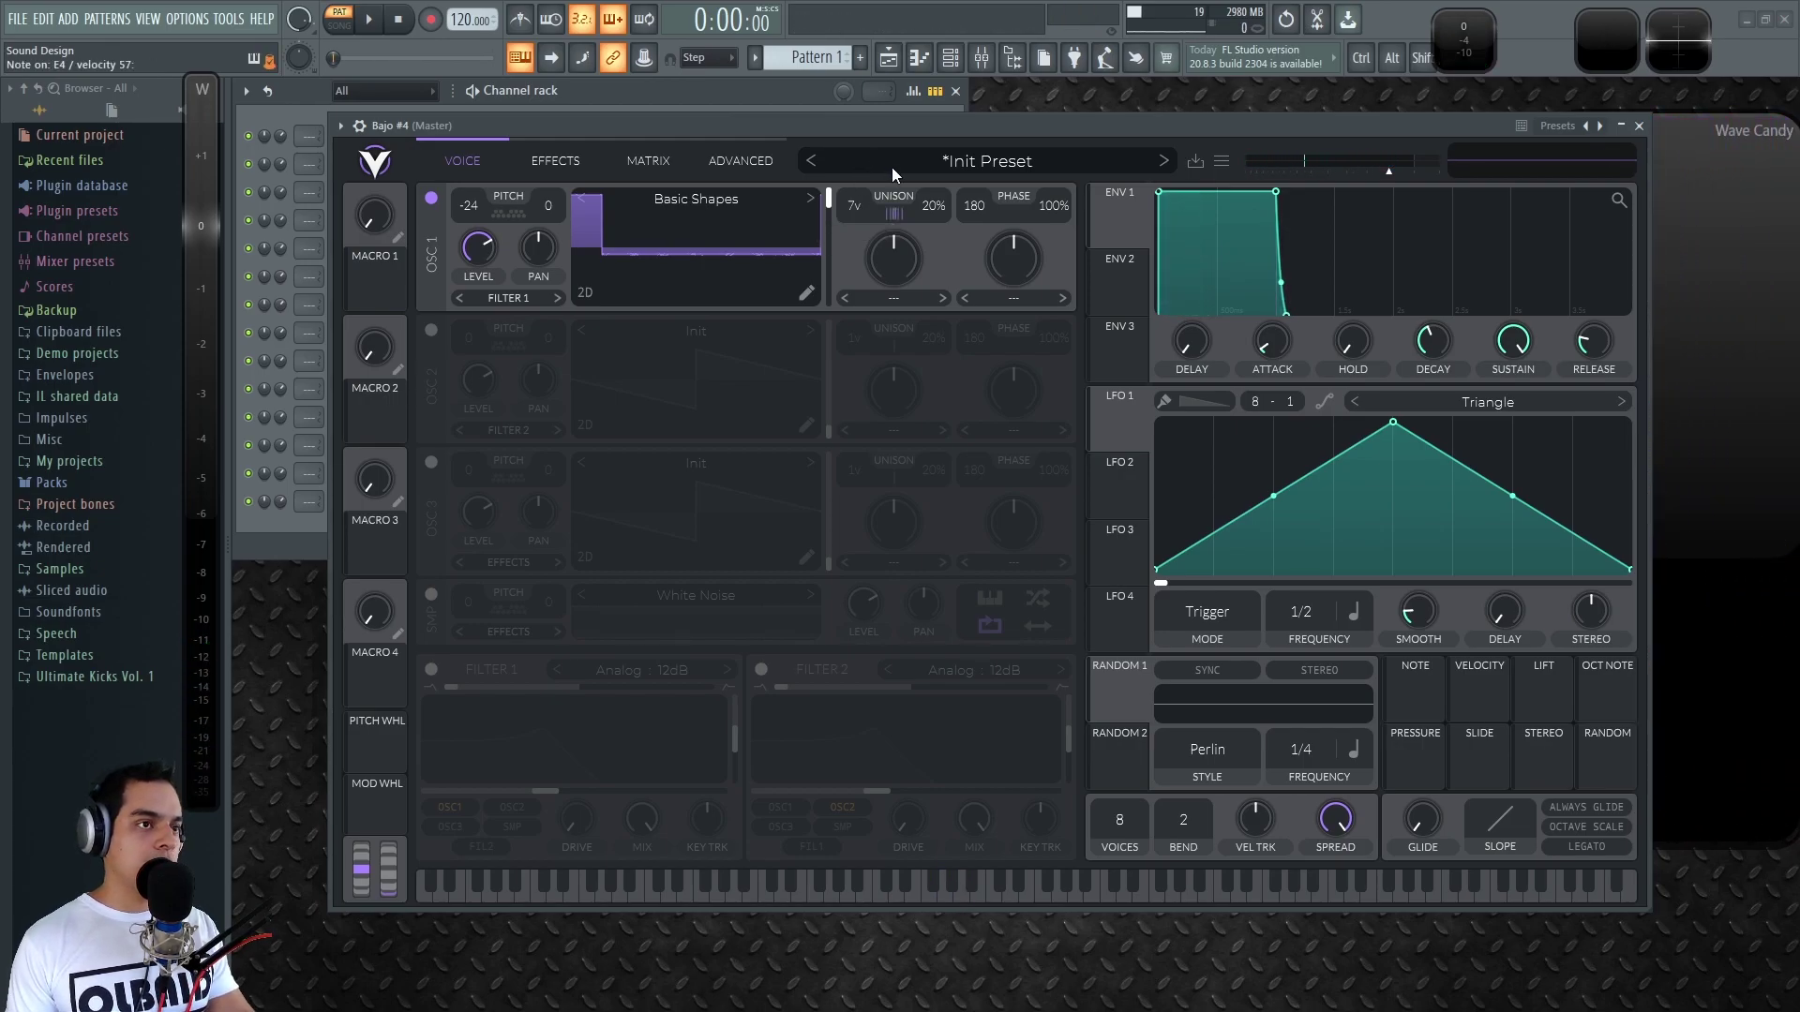
drag(941, 199, 939, 229)
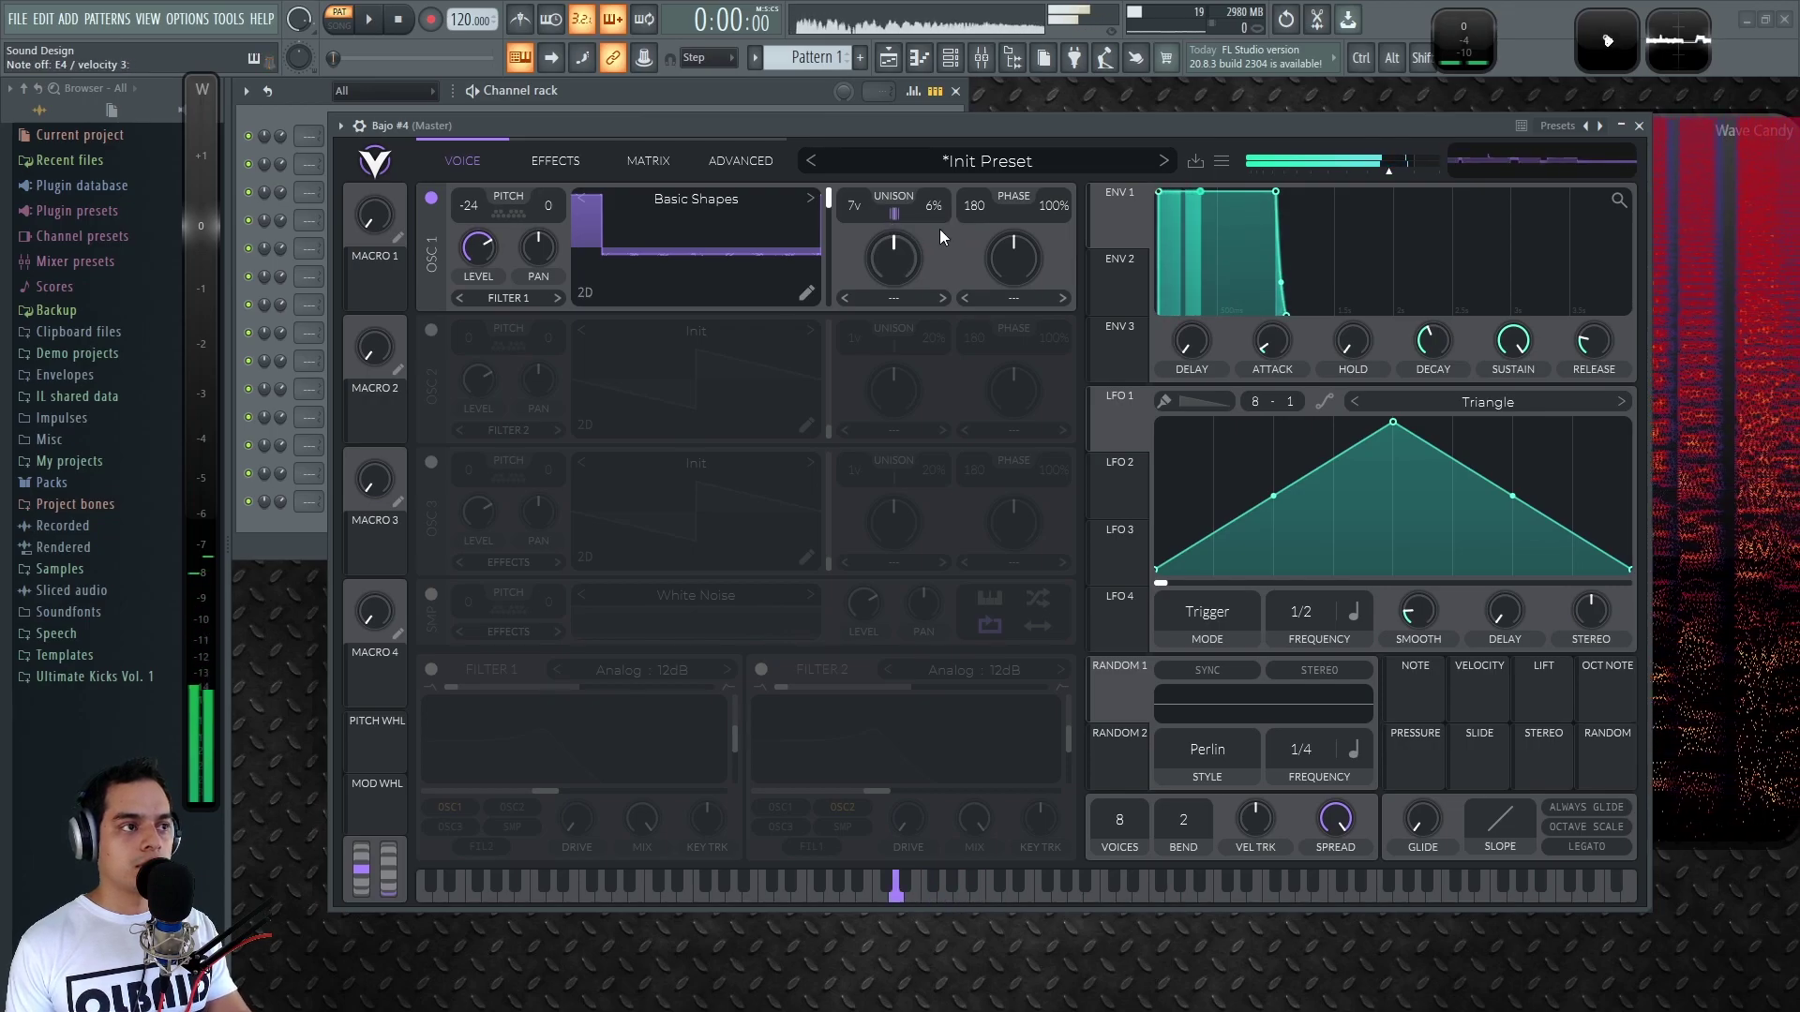
Limit the synth to 1 voice, and set envelope 1 to zero sustain with a decay slightly above 0.540 secs
drag(1127, 825, 1129, 884)
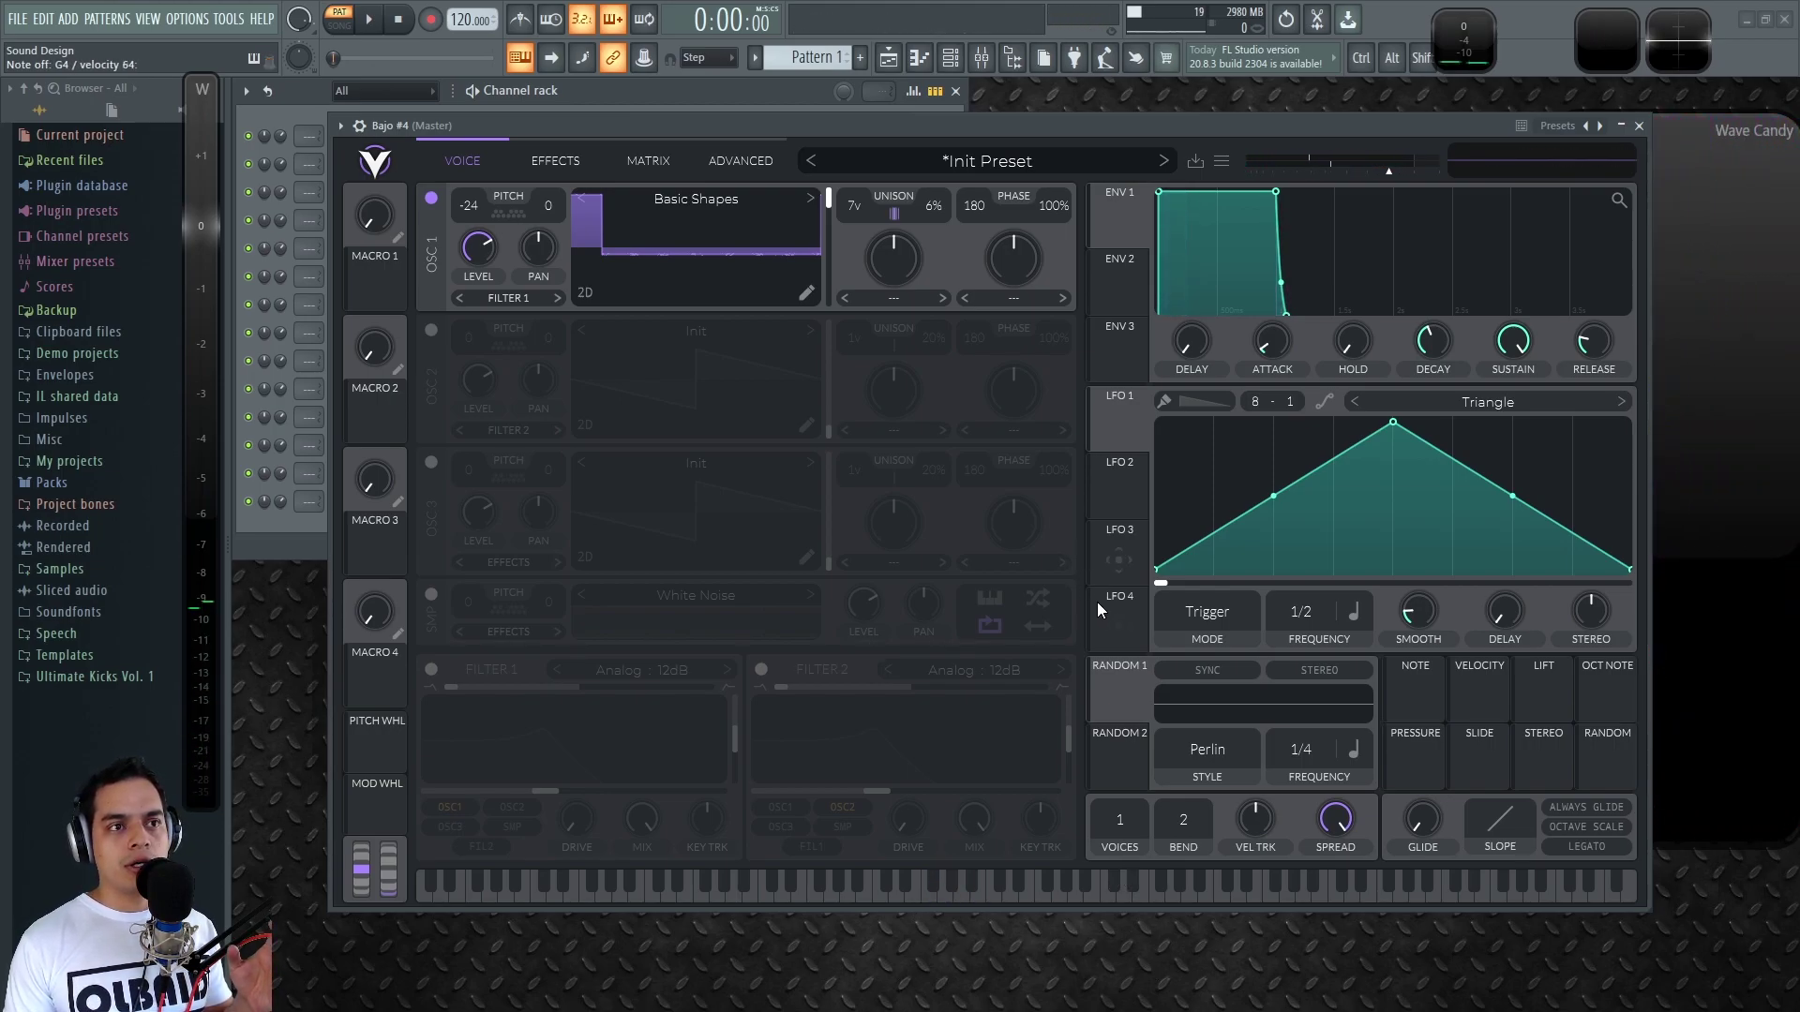
drag(1519, 439, 1549, 650)
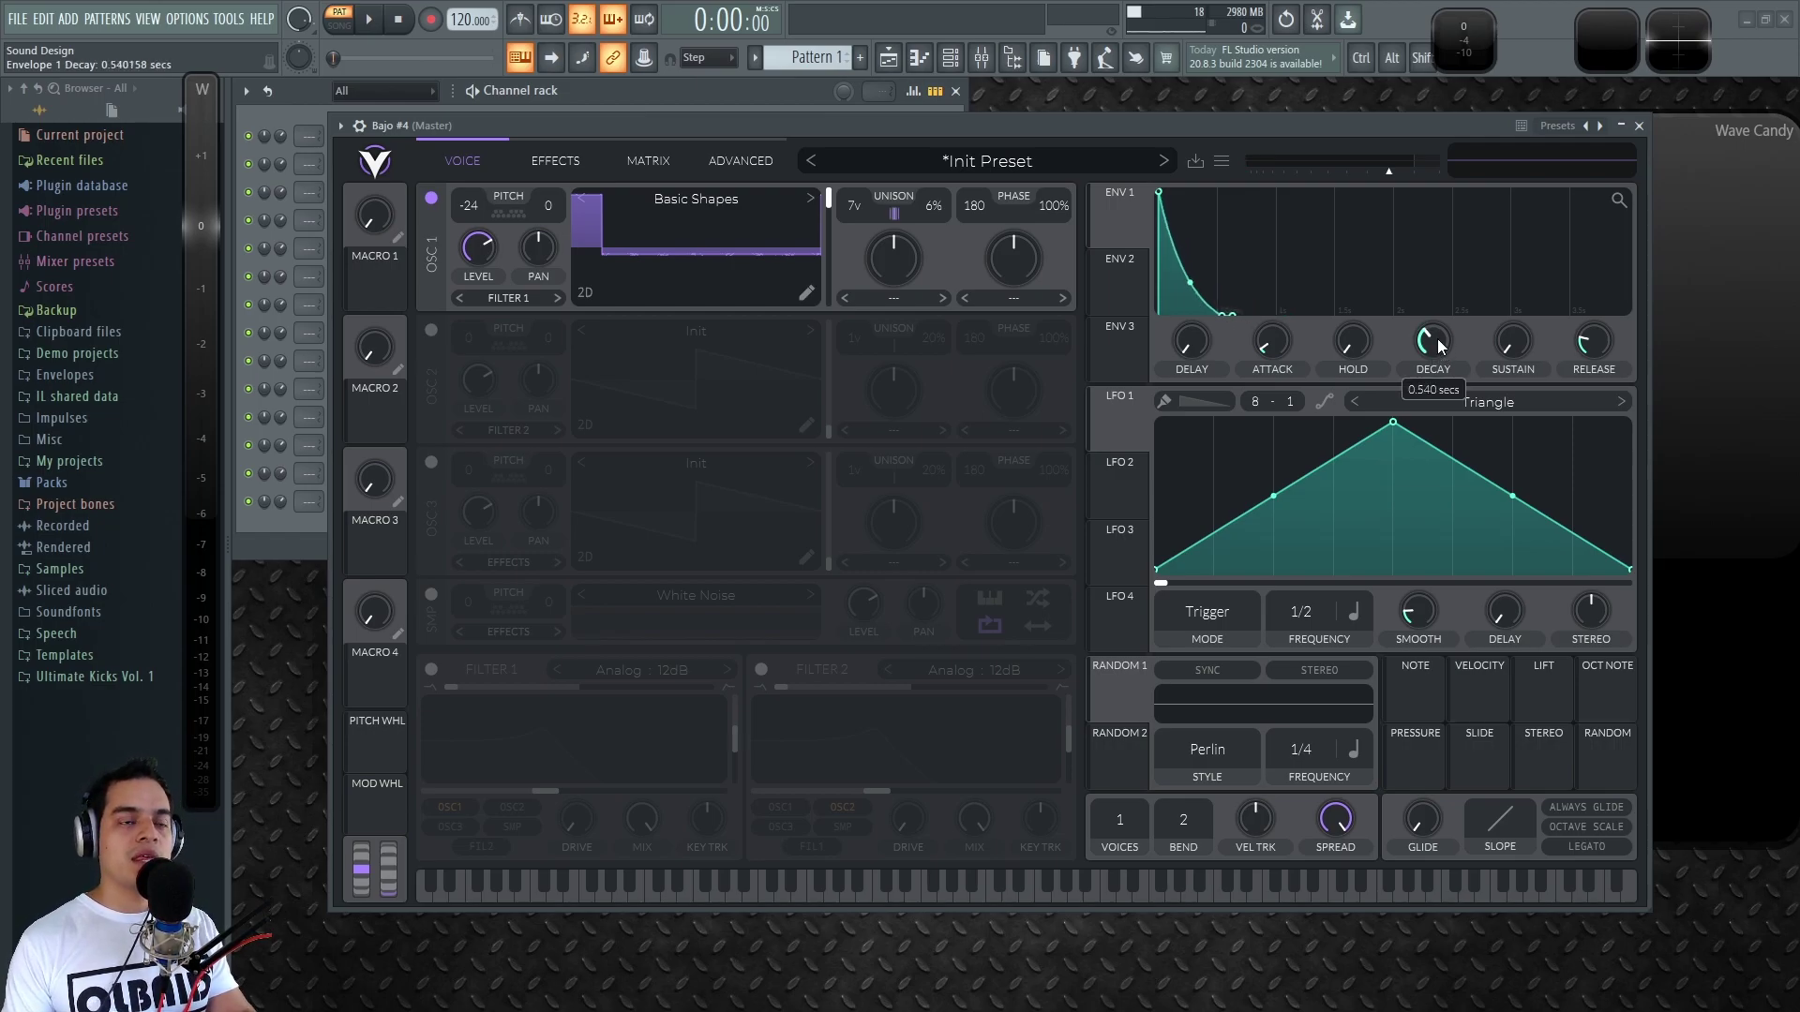
drag(1439, 345, 1439, 339)
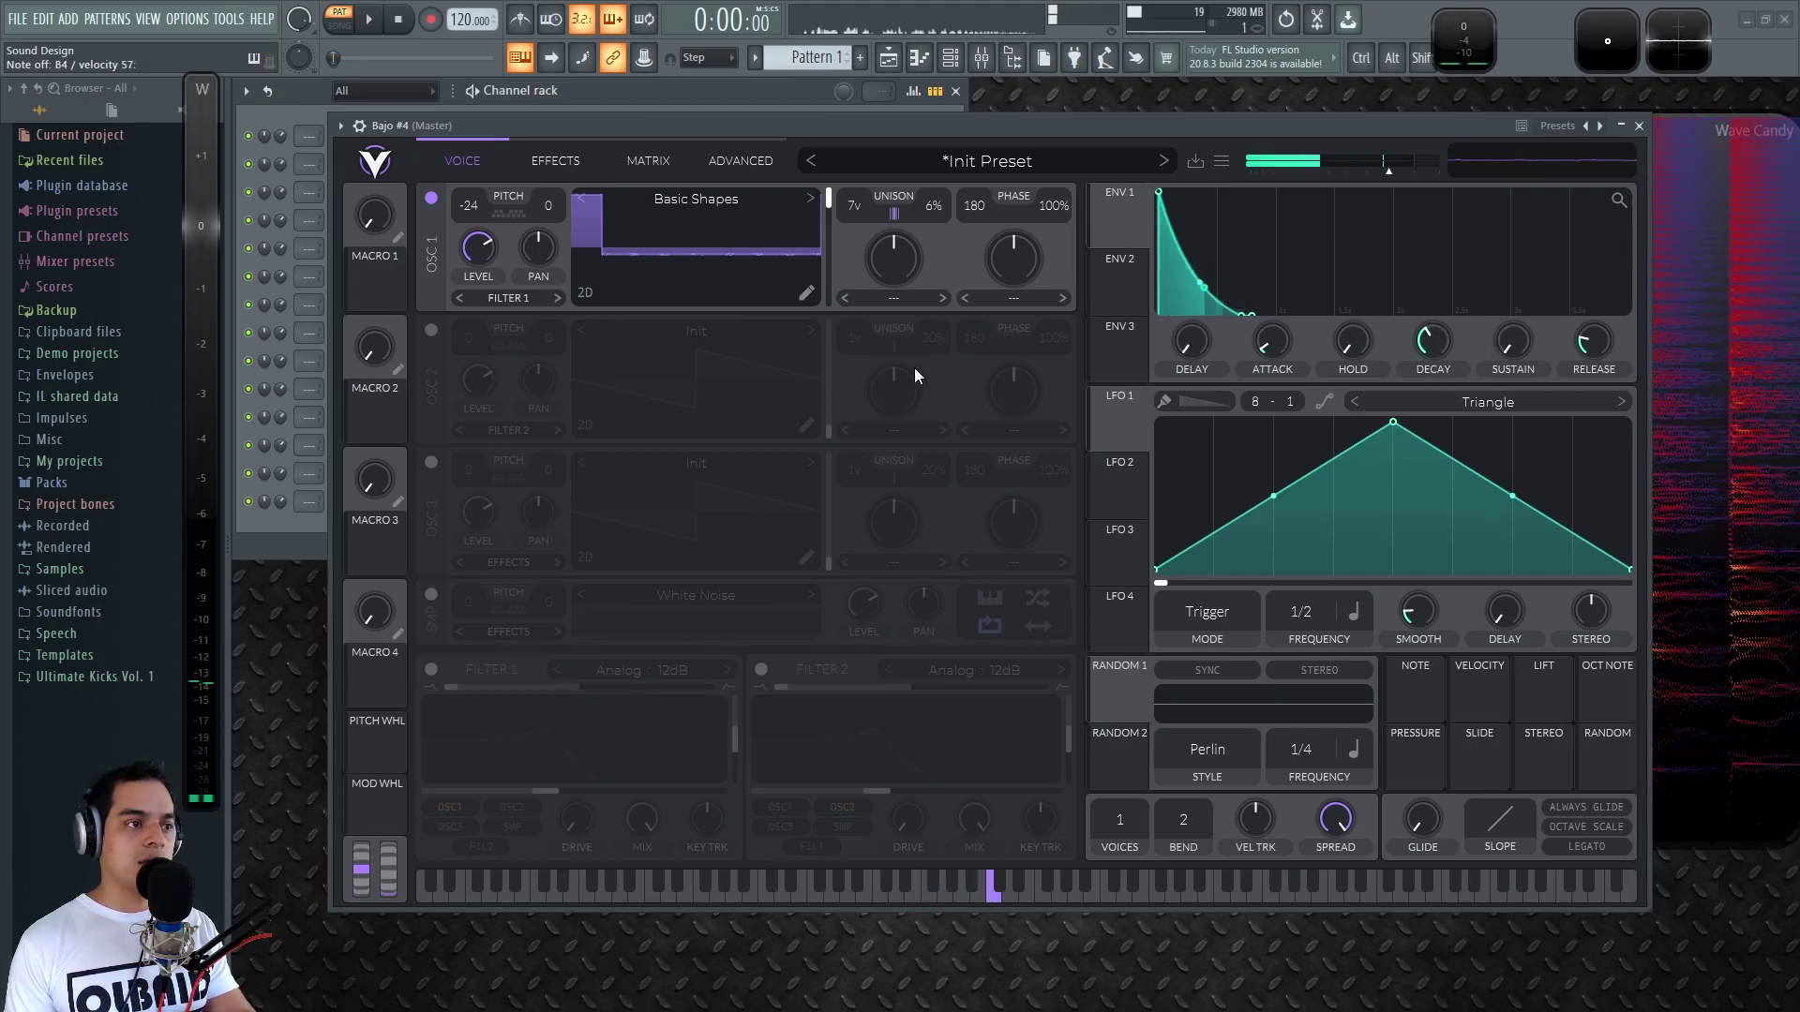
Enable filter 1 and modulate its cutoff with envelope 2, using zero sustain and a shortened decay
click(431, 665)
drag(1122, 281, 553, 791)
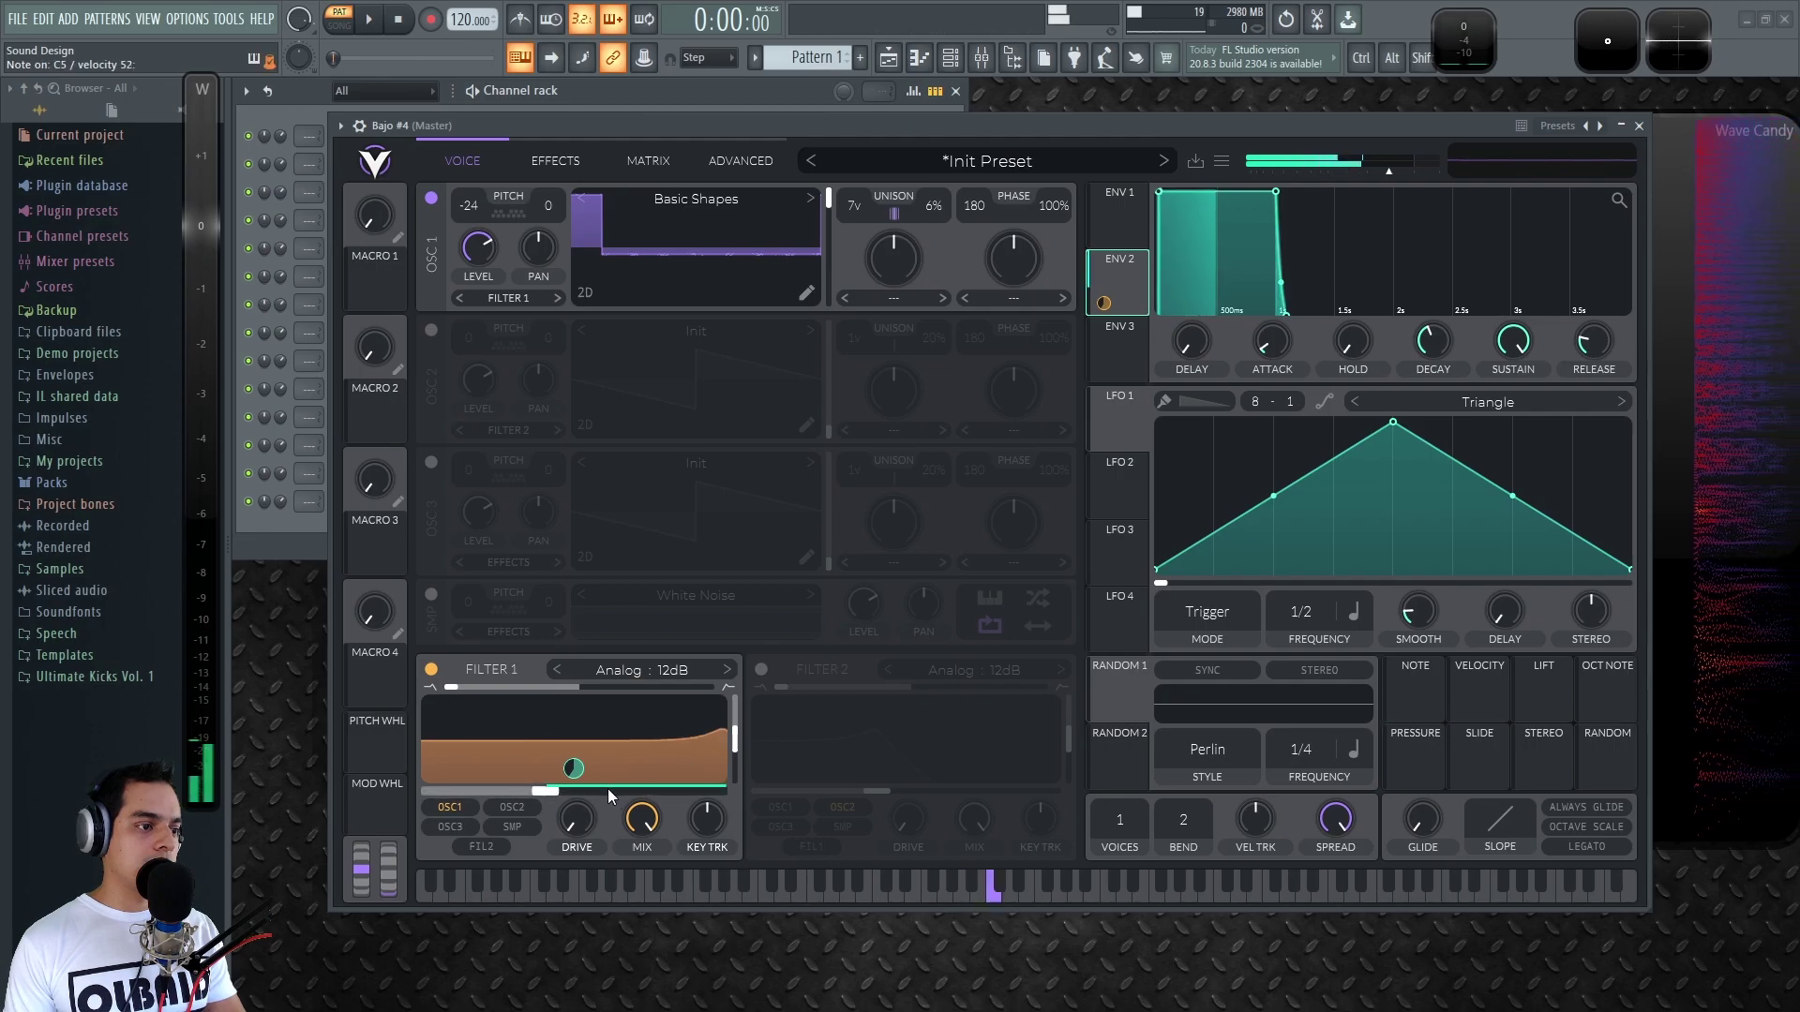
drag(1513, 342, 1492, 506)
drag(1438, 339, 1449, 351)
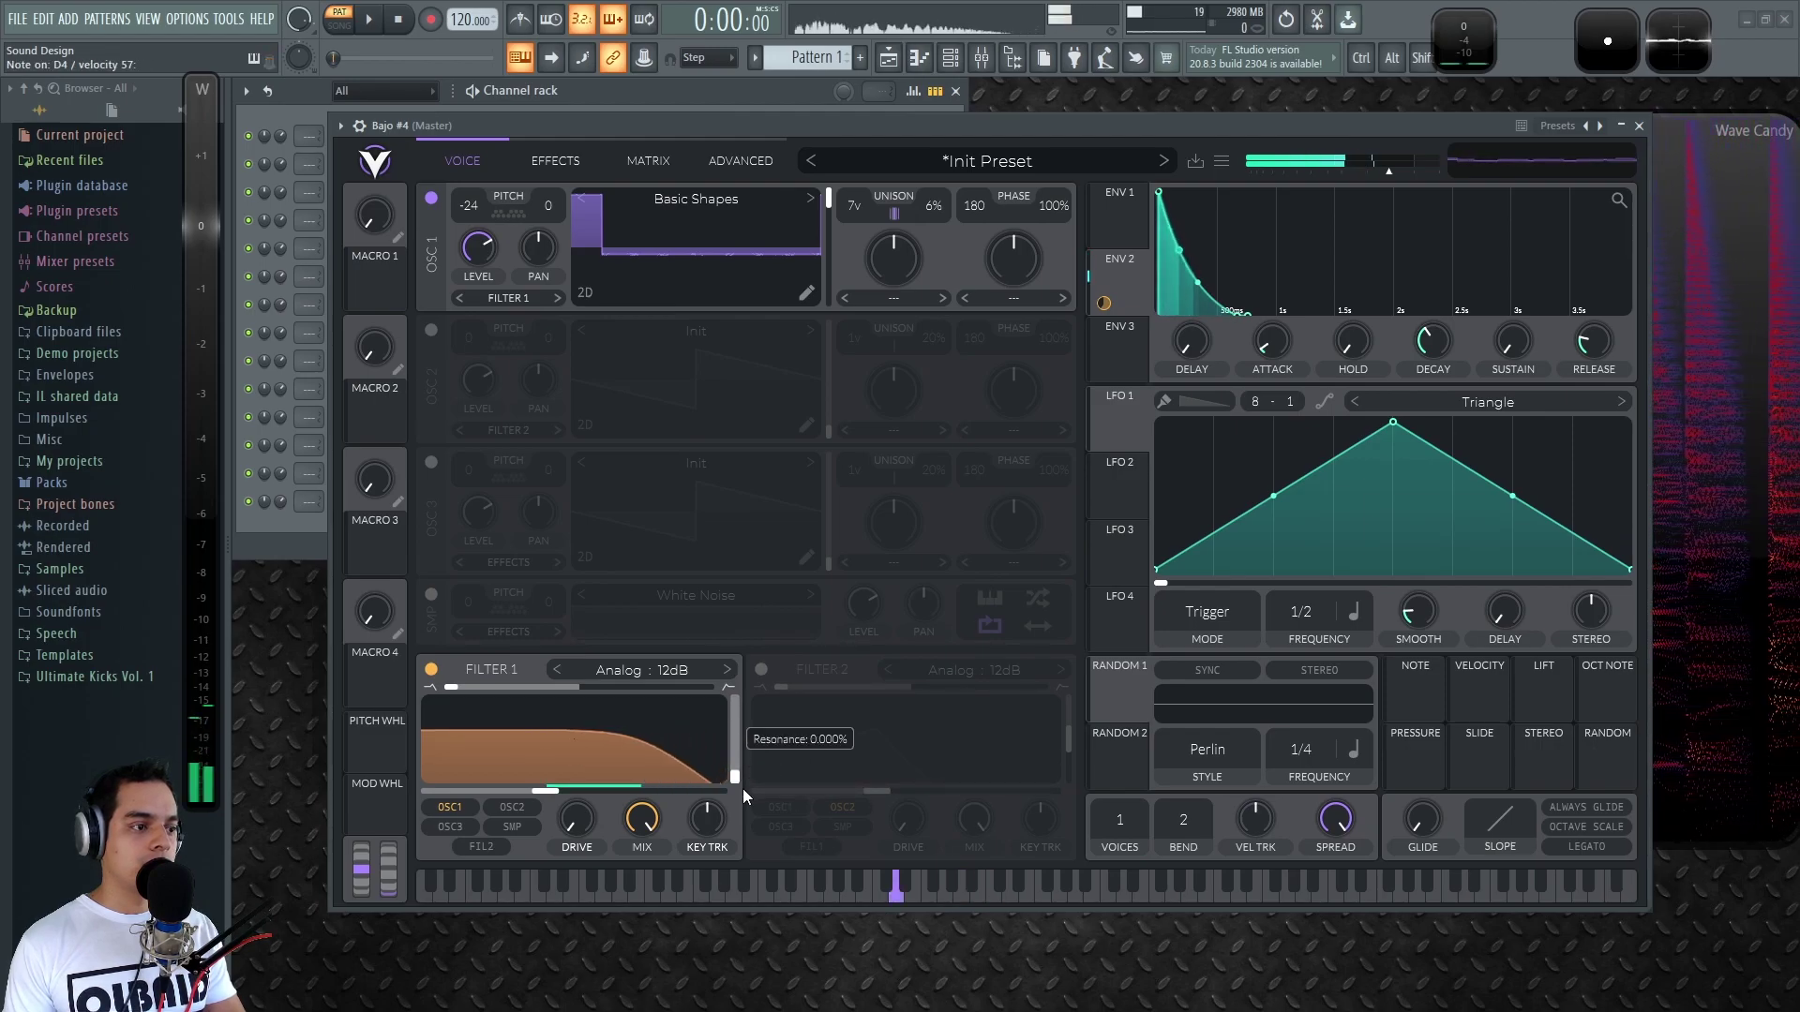
Set filter 1 to Analog 24dB with a lower cutoff, and raise the filter drive and oscillator 1's level
drag(543, 794, 474, 796)
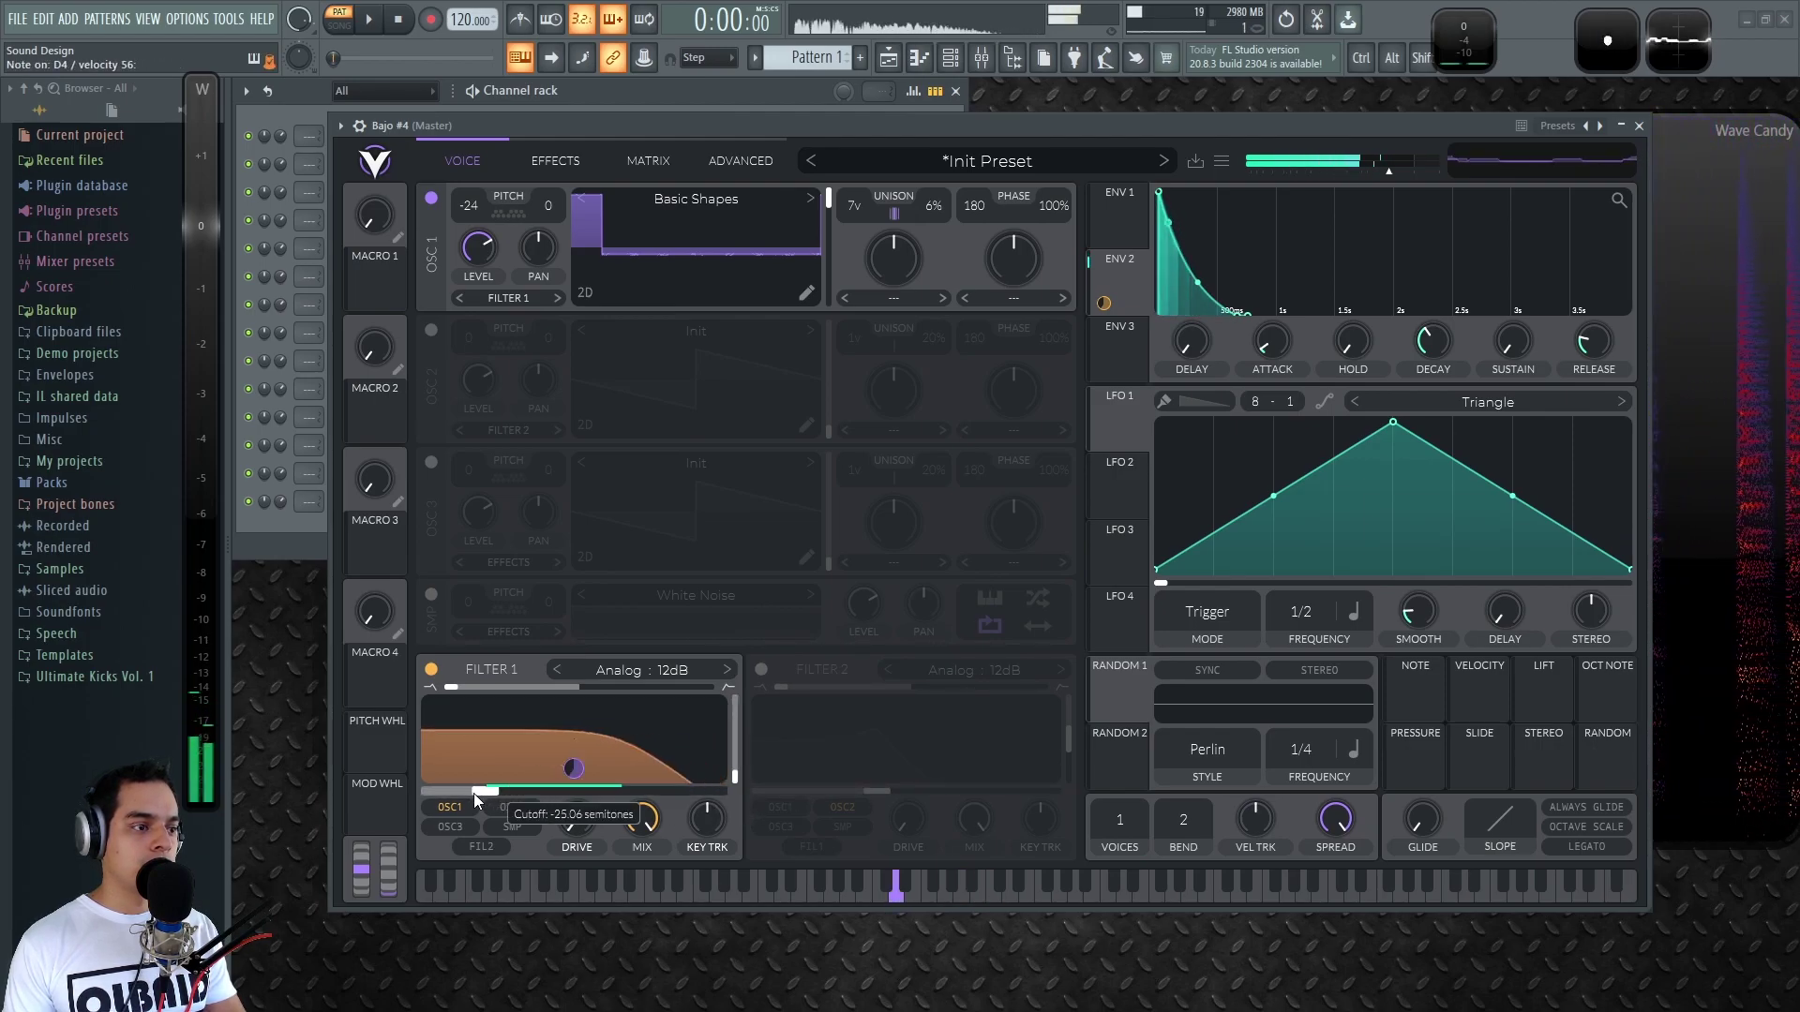
click(727, 671)
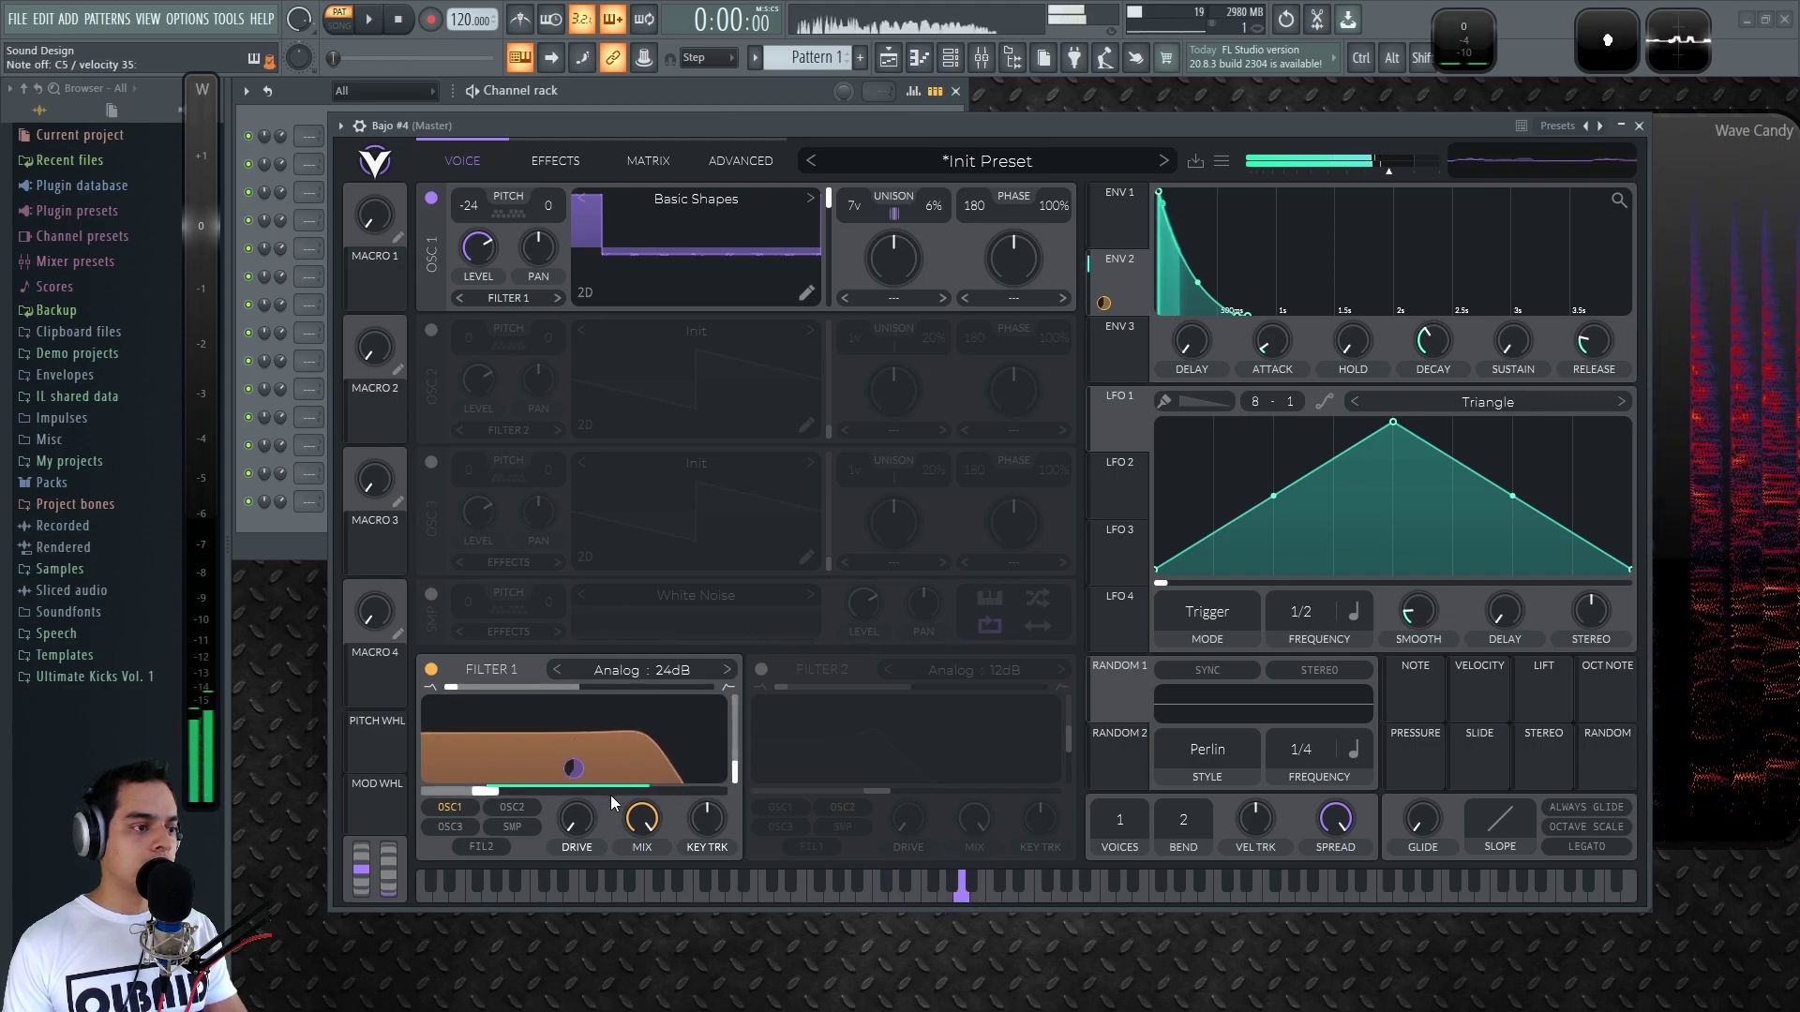
drag(487, 792, 512, 791)
drag(572, 572, 575, 627)
drag(575, 817, 574, 846)
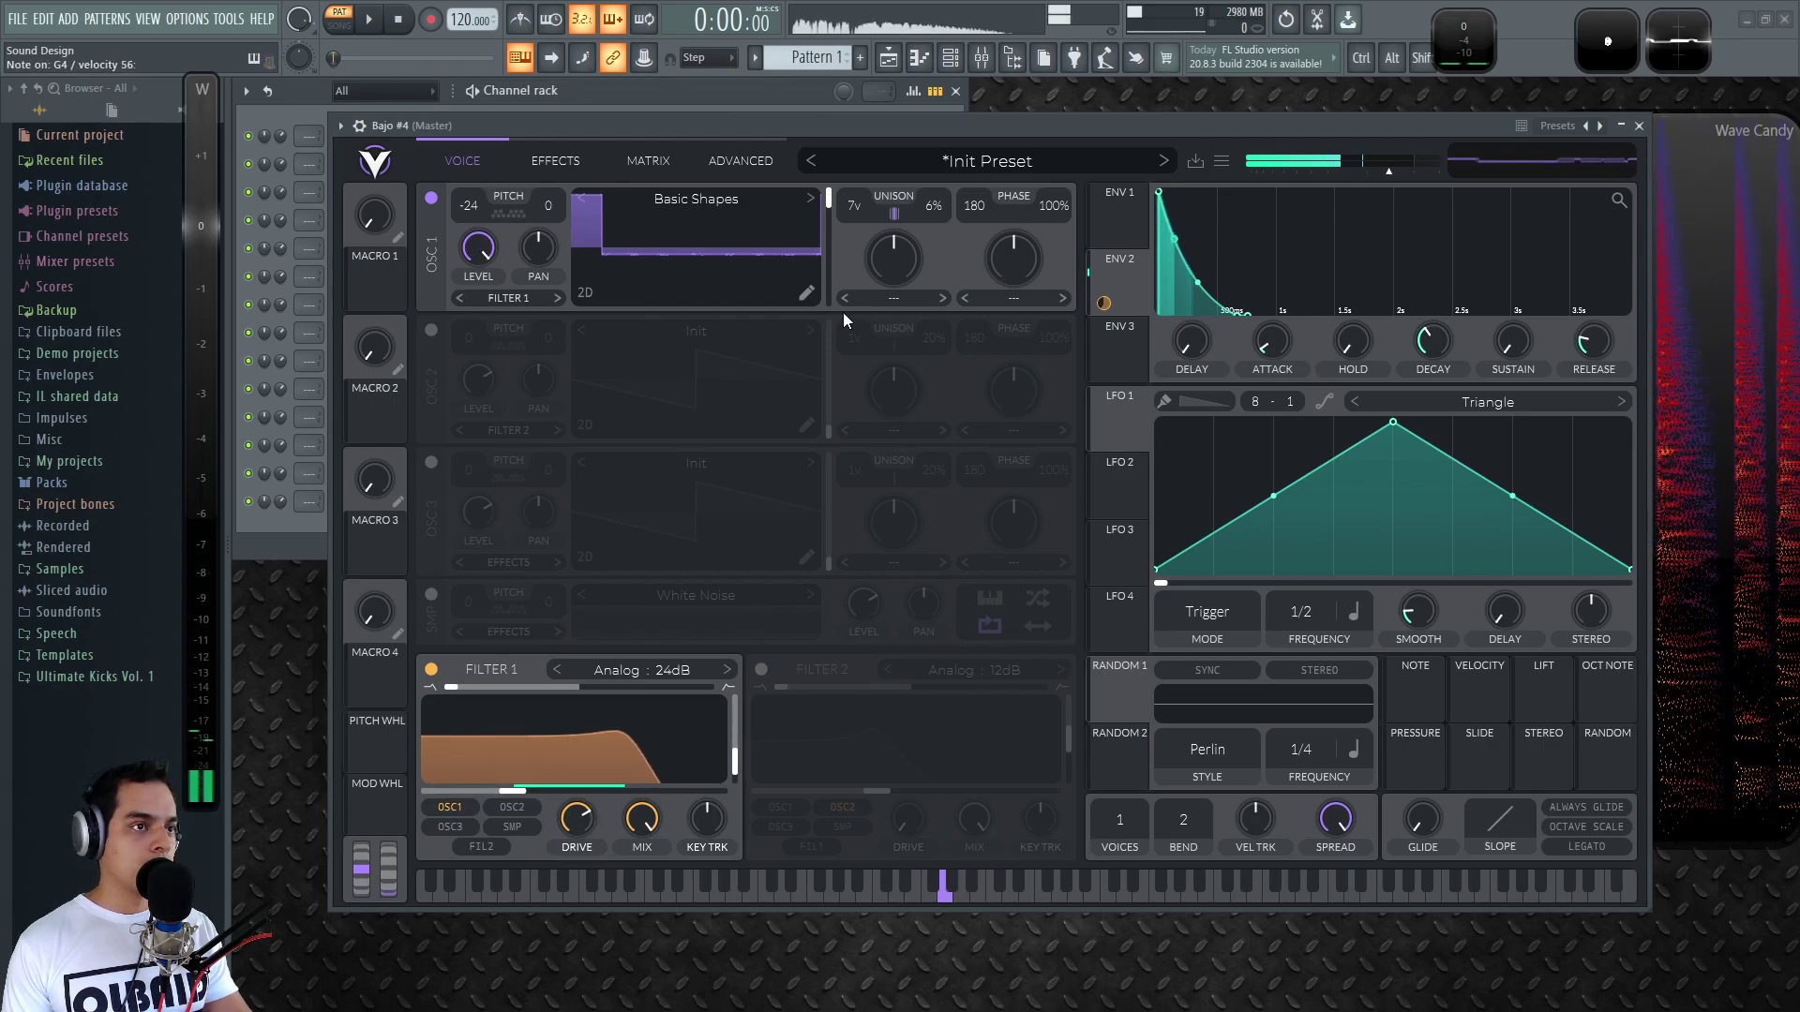
Apply the Formant Scale spectral morph at 64% to oscillator 1 and modulate its amount with Random 1 at about 0.160
click(1014, 297)
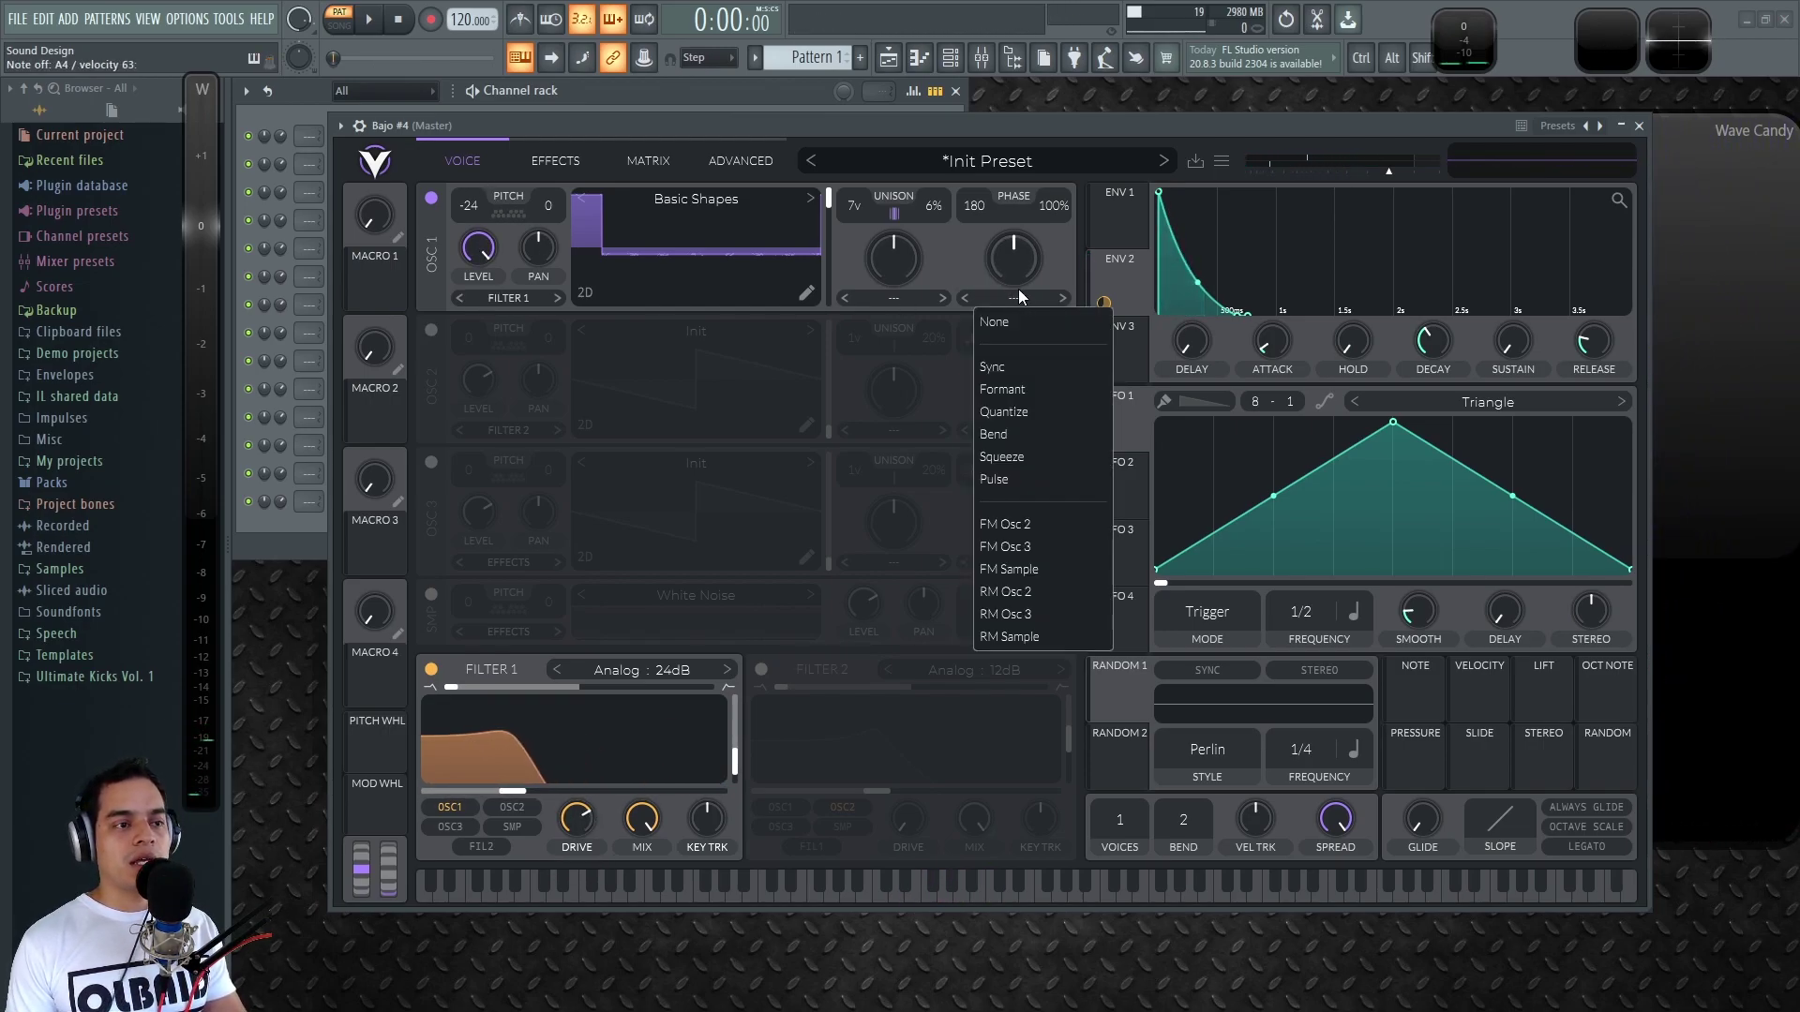
click(913, 298)
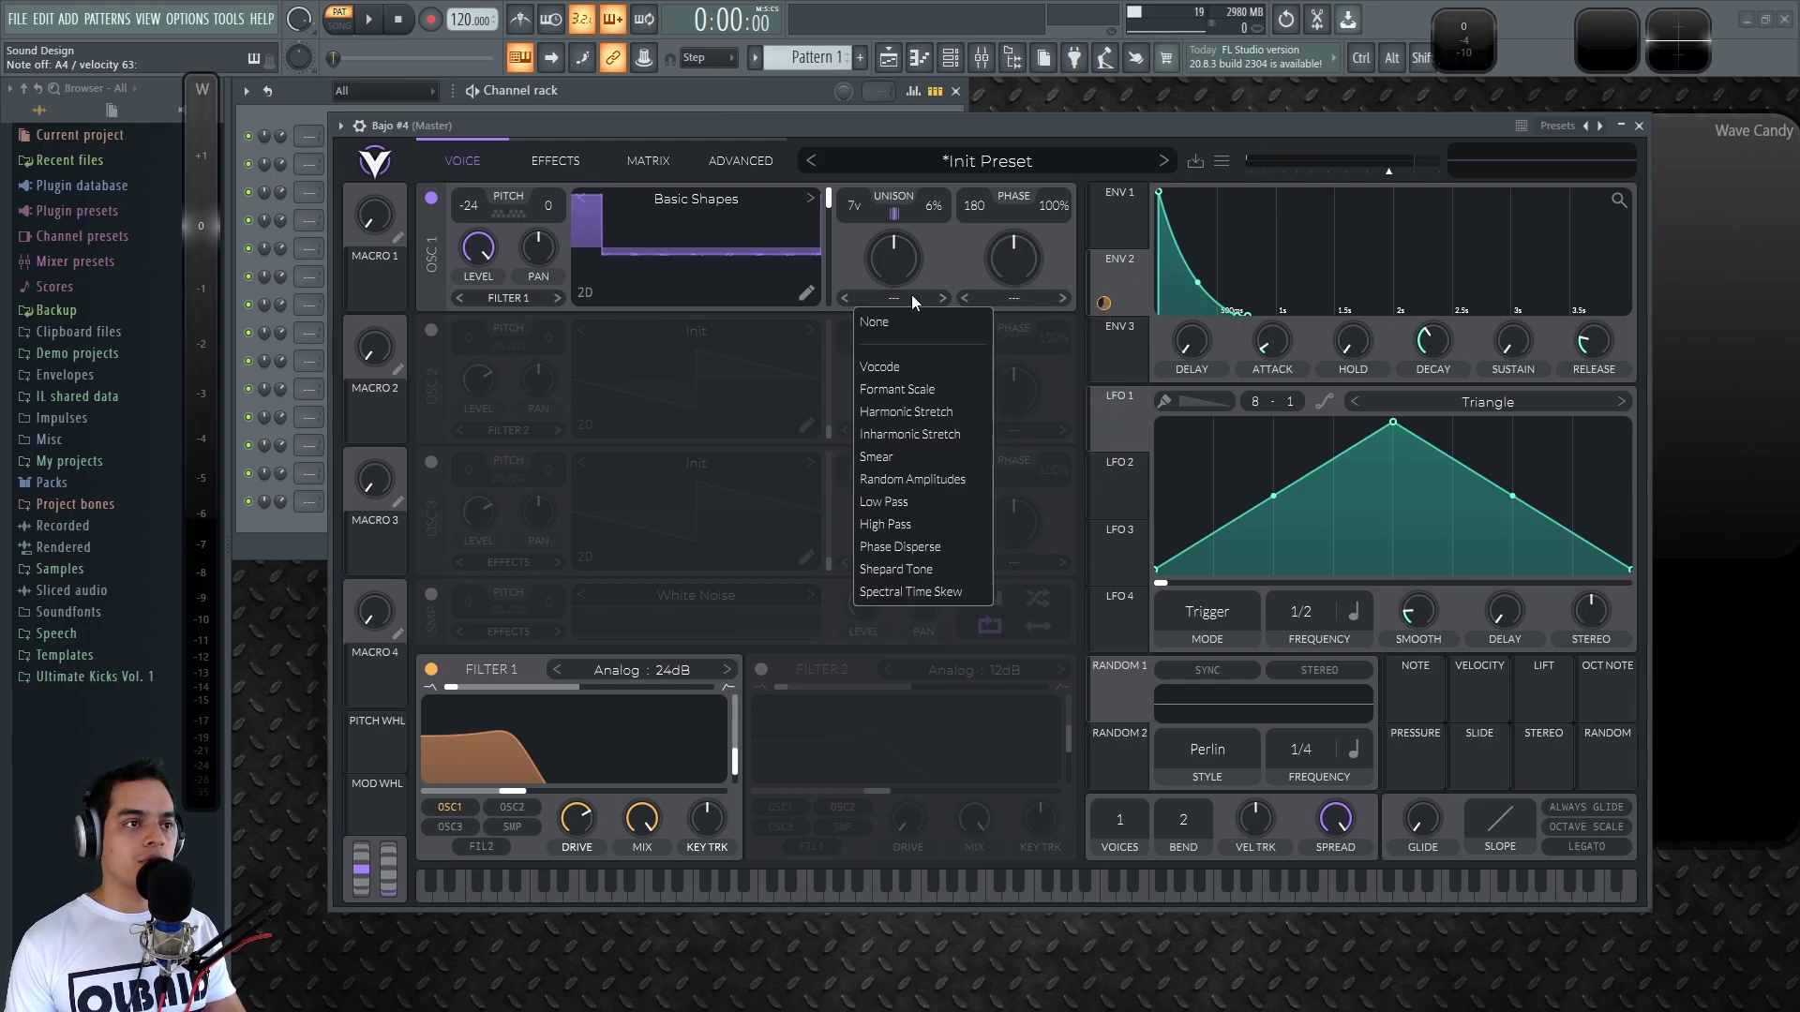
click(943, 389)
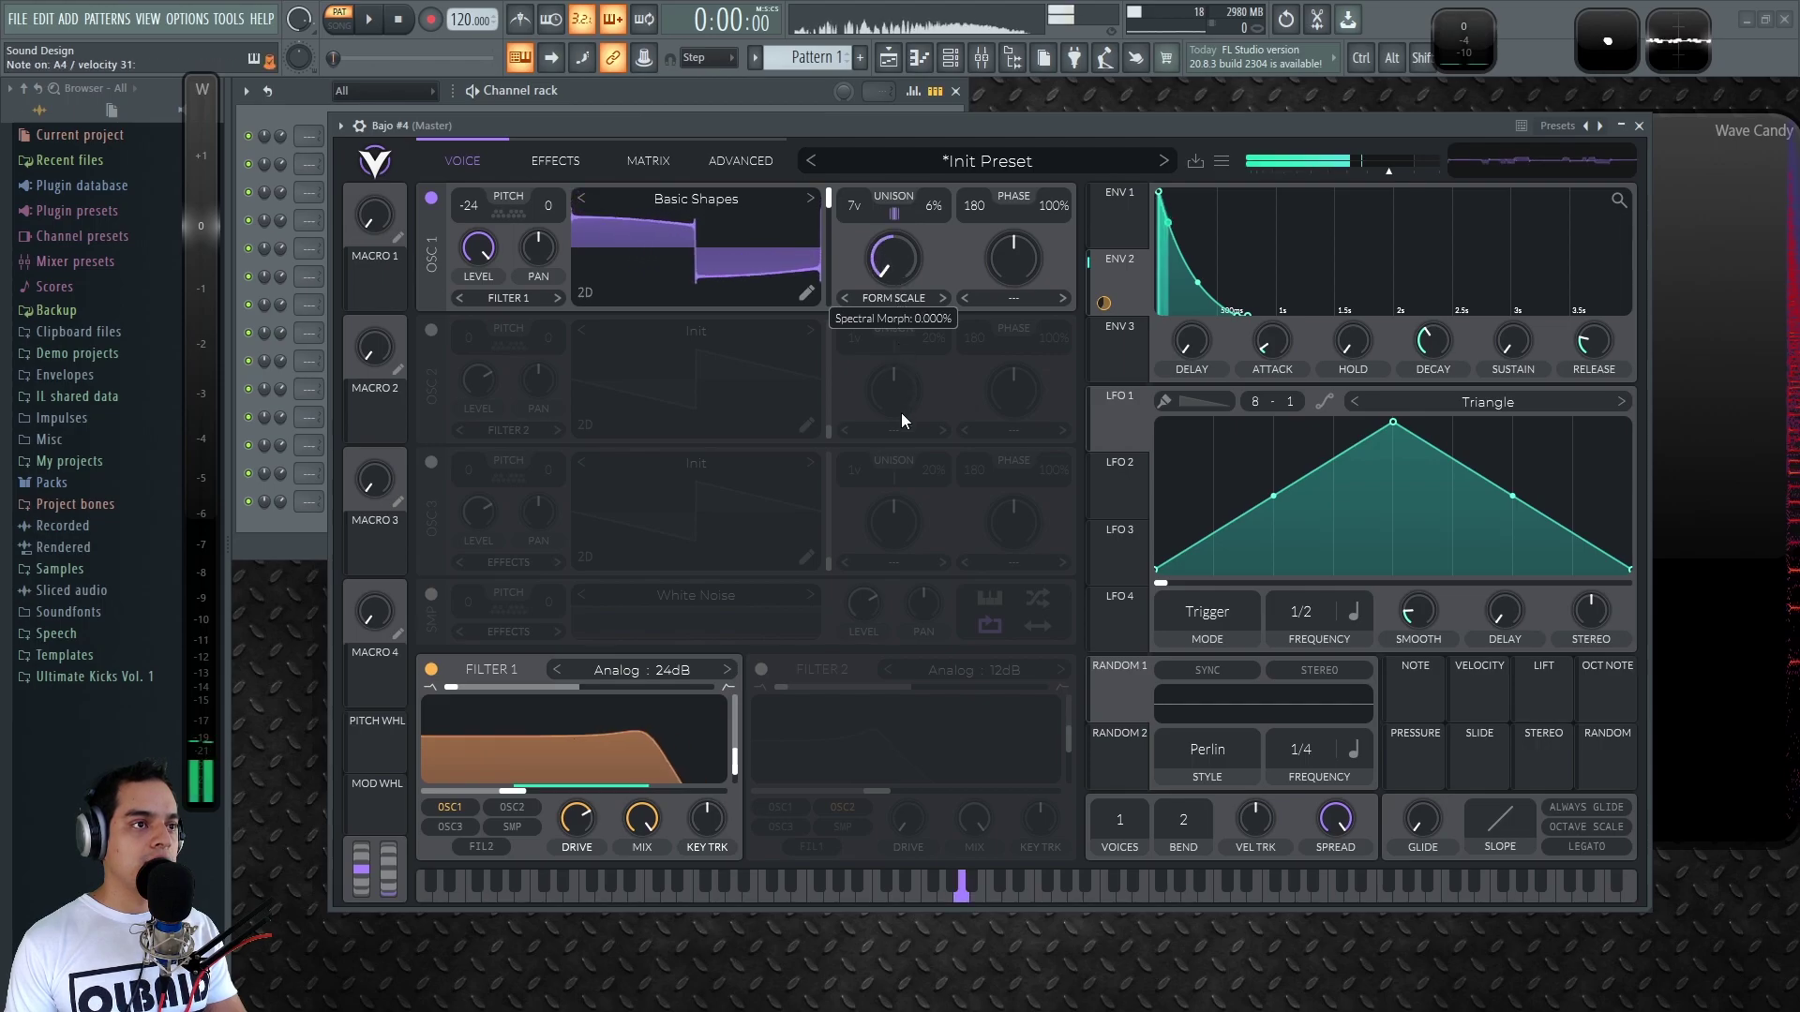
mouse_move(897, 268)
mouse_down()
mouse_move(909, 212)
mouse_move(909, 249)
mouse_up()
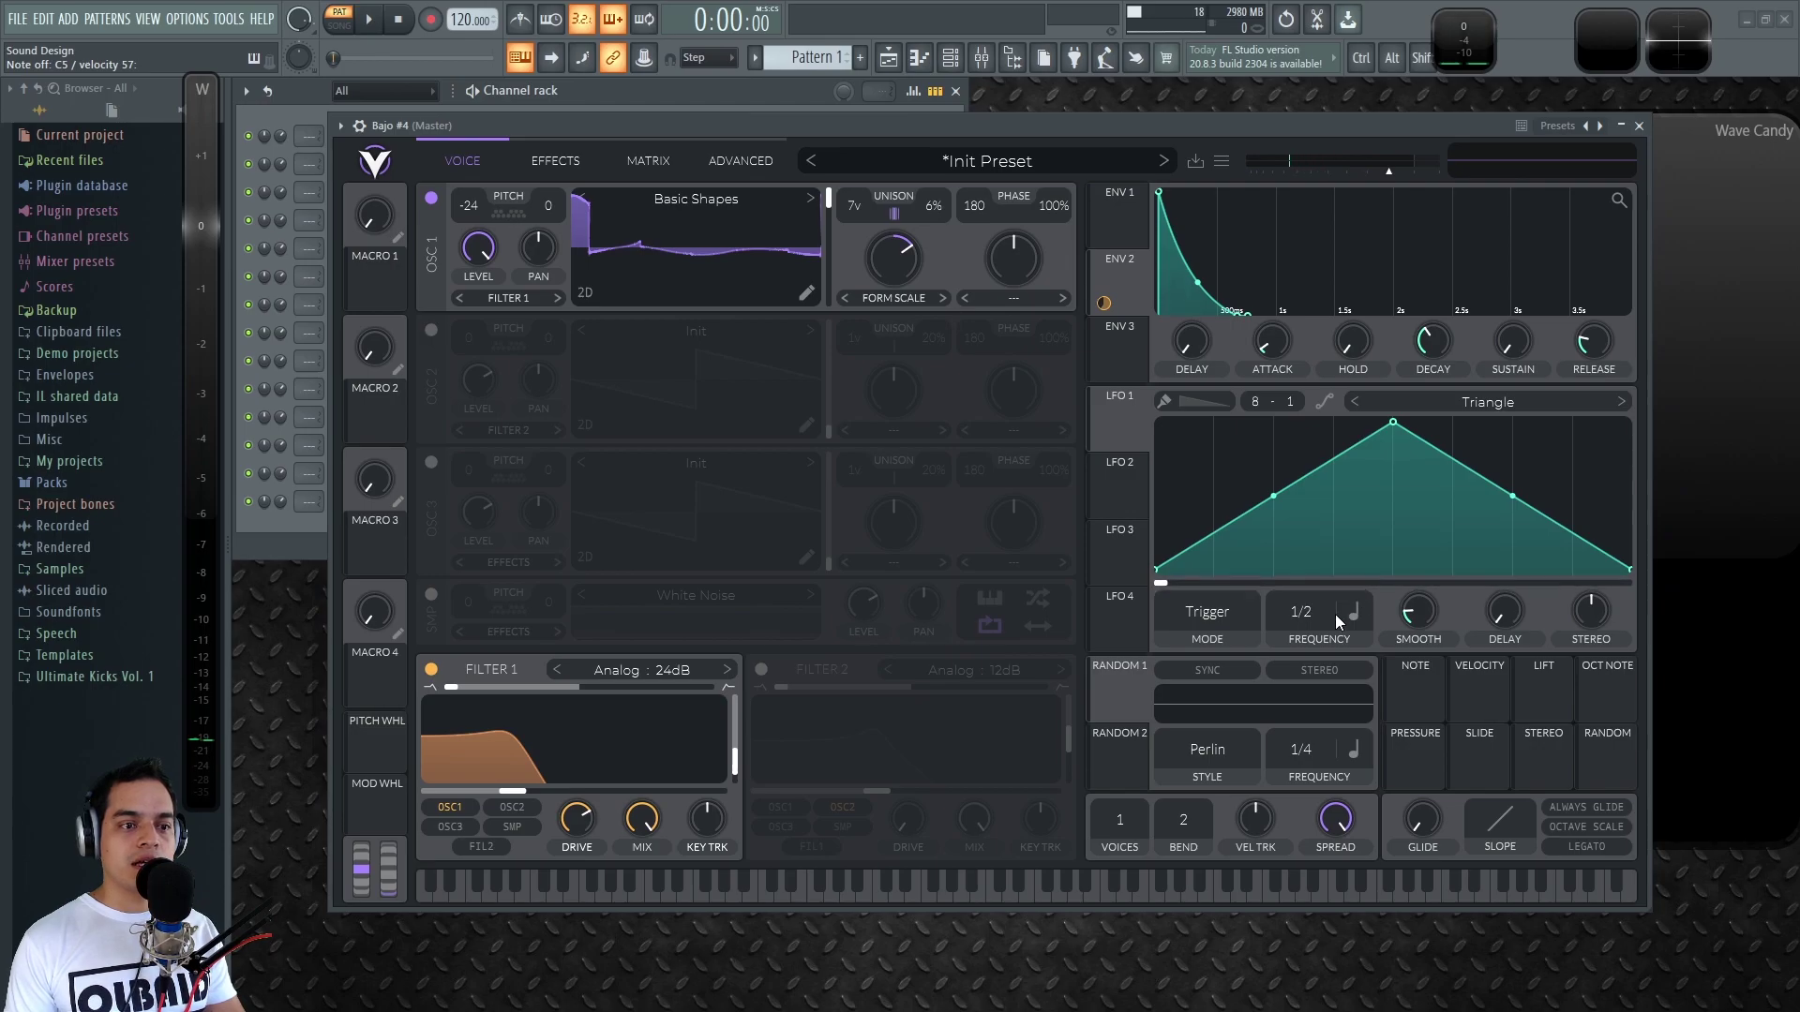
drag(1123, 692, 896, 260)
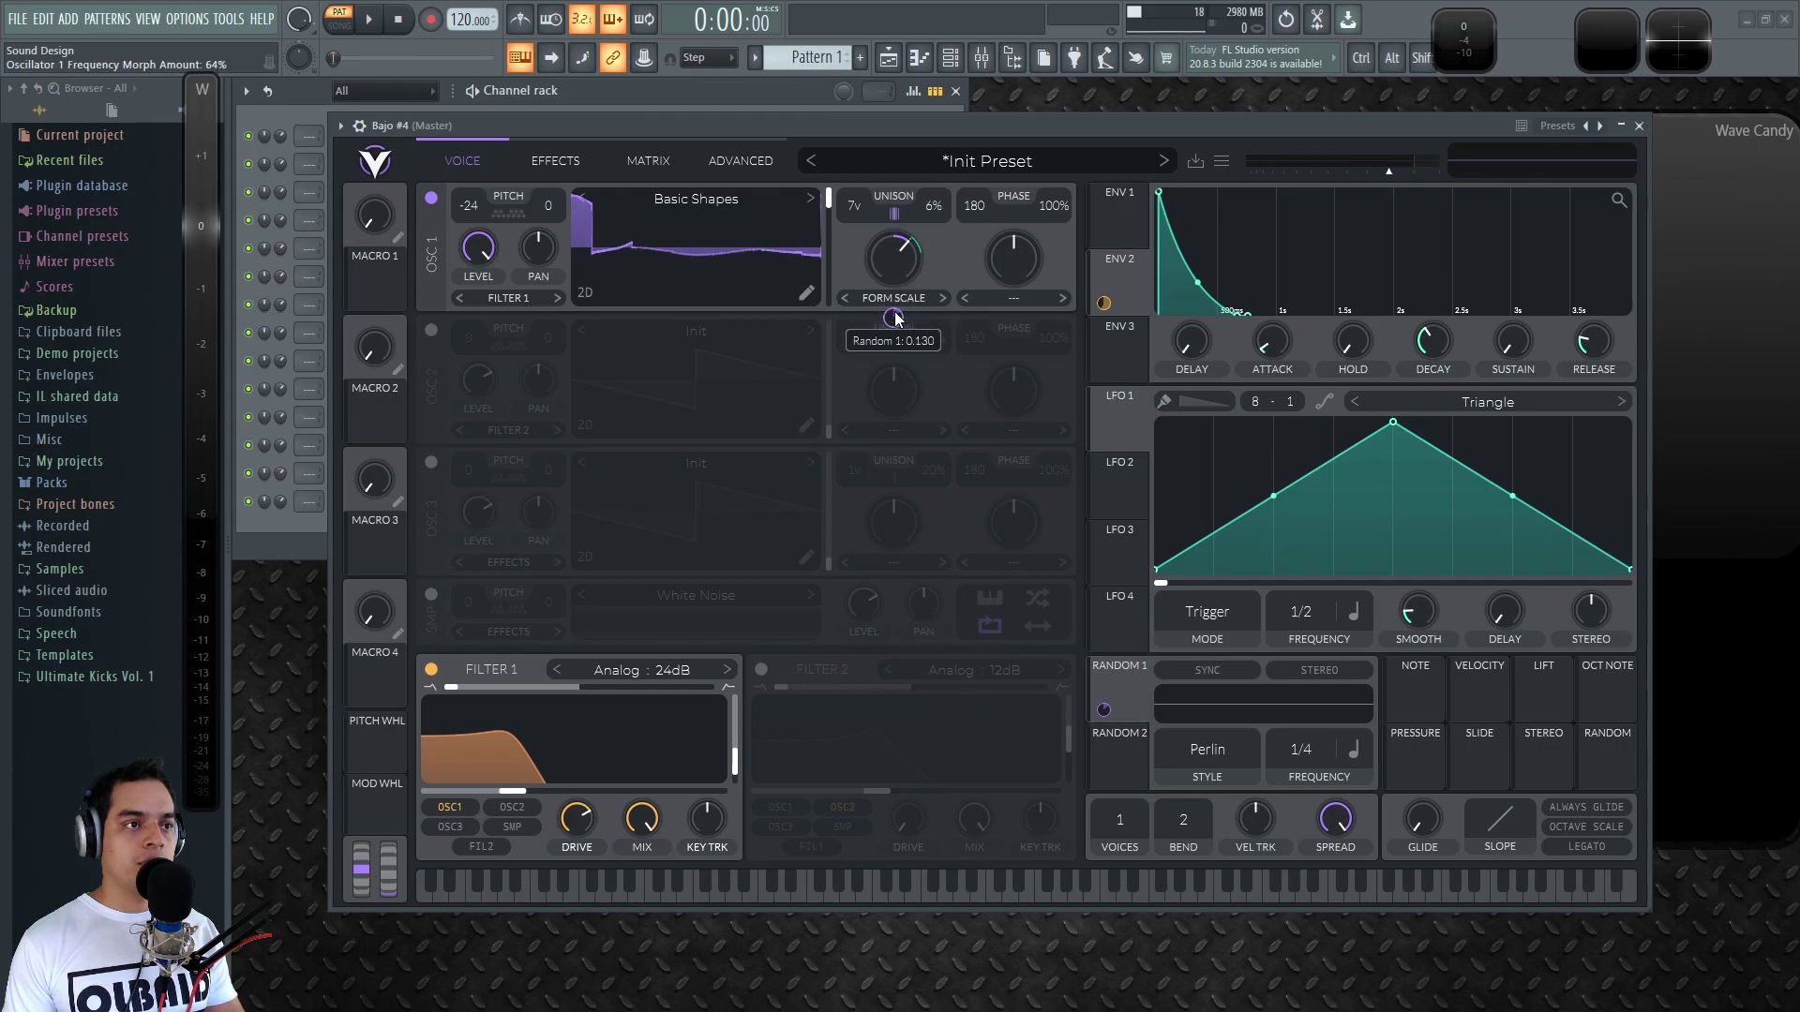
key(z)
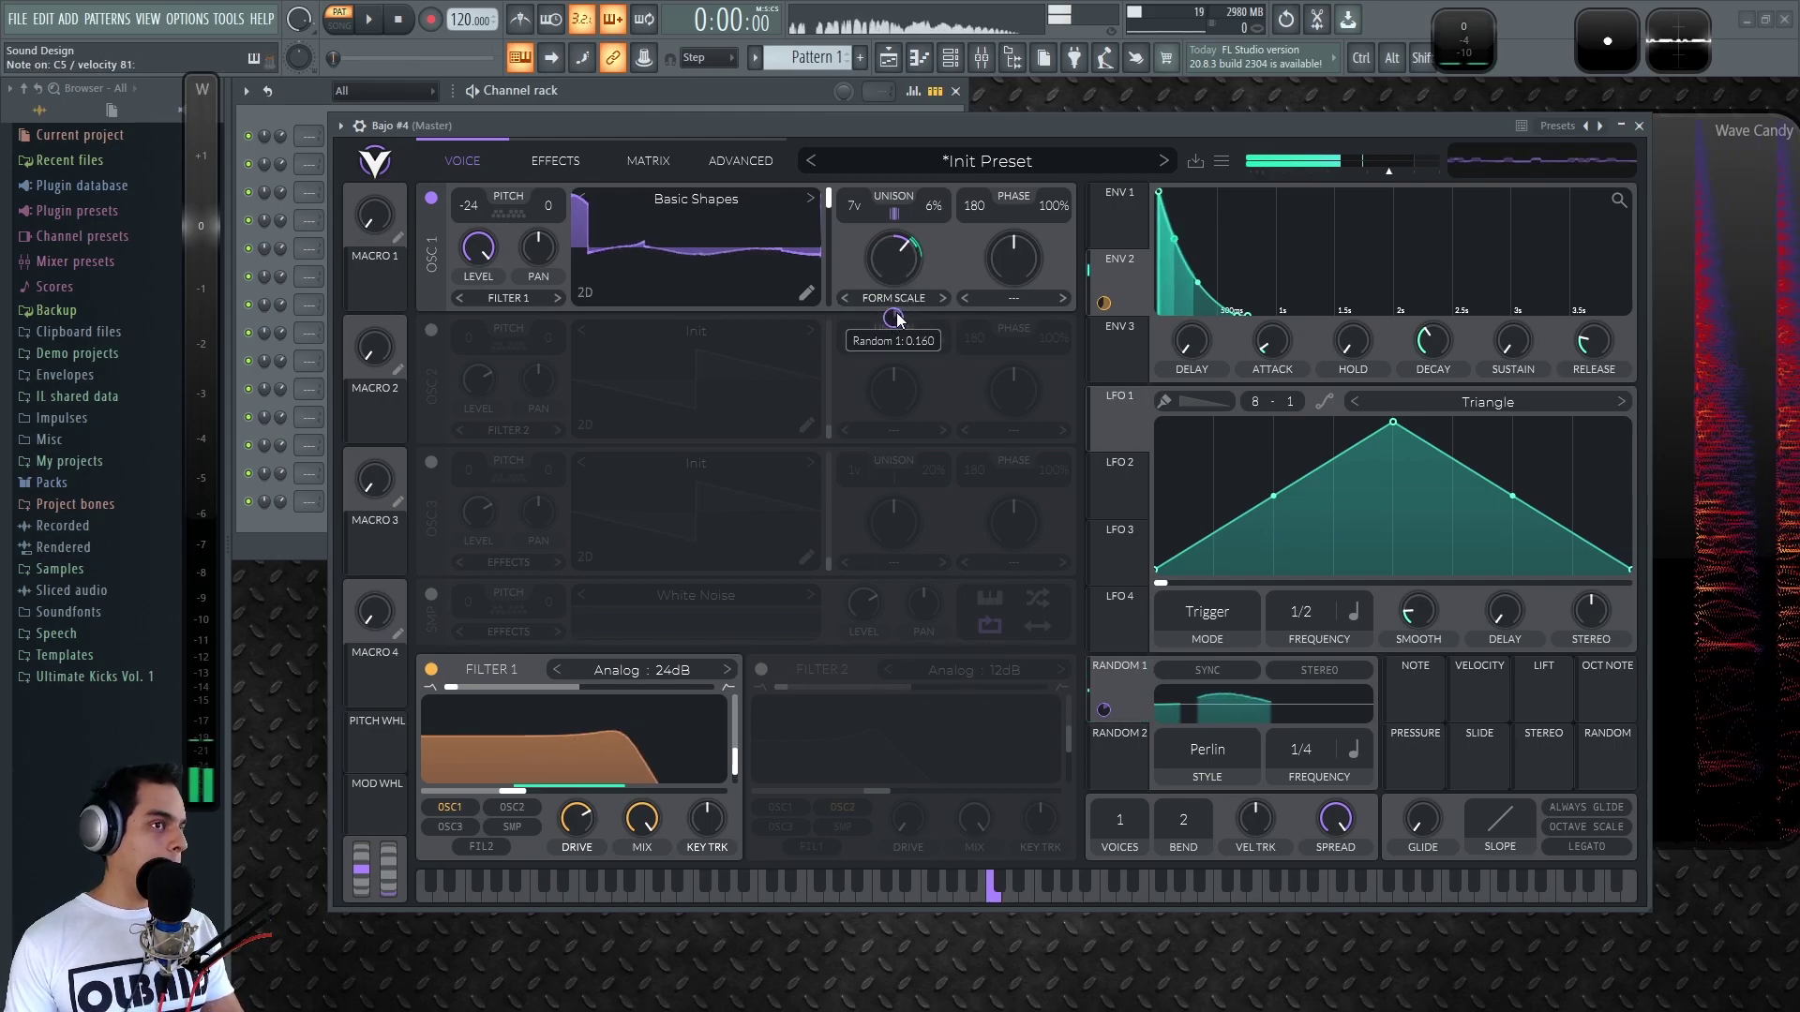
Set Random 1's frequency to 1/16 and lower oscillator 1's spectral morph amount to about 41%
drag(1290, 748, 1301, 790)
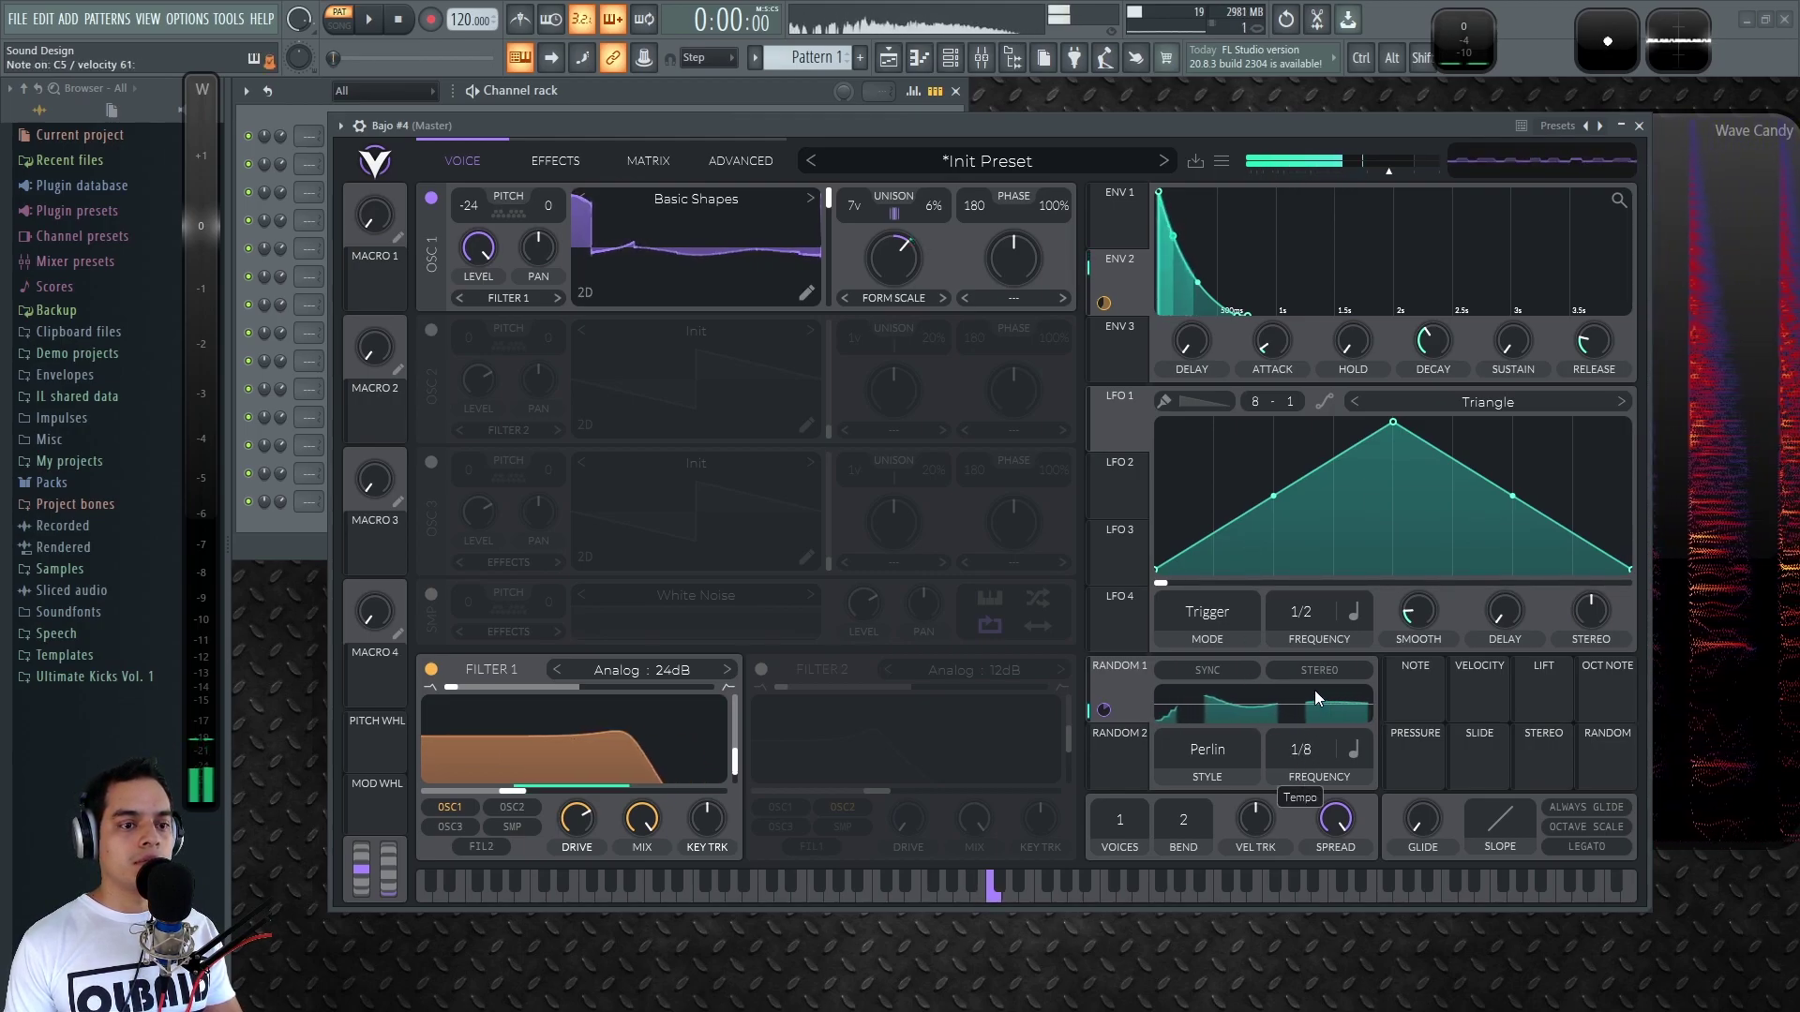
mouse_move(1302, 756)
mouse_down()
mouse_move(1310, 706)
mouse_move(1312, 727)
mouse_up()
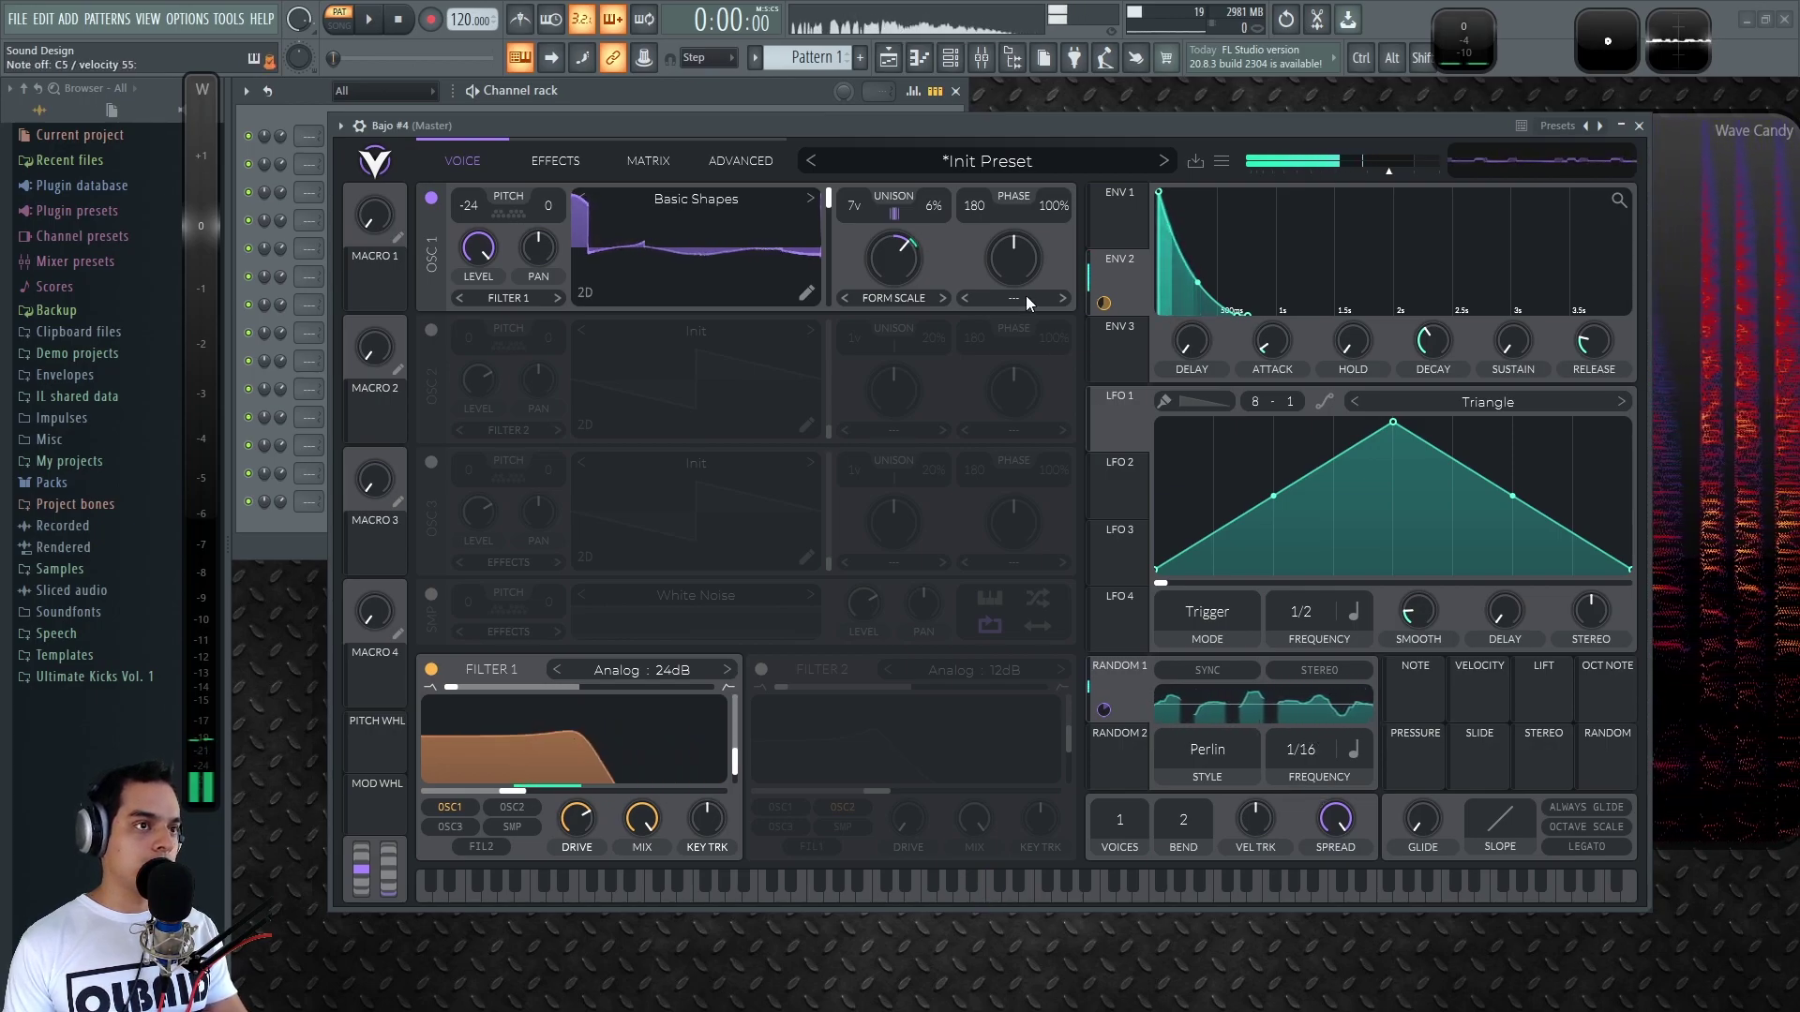
drag(912, 268, 914, 275)
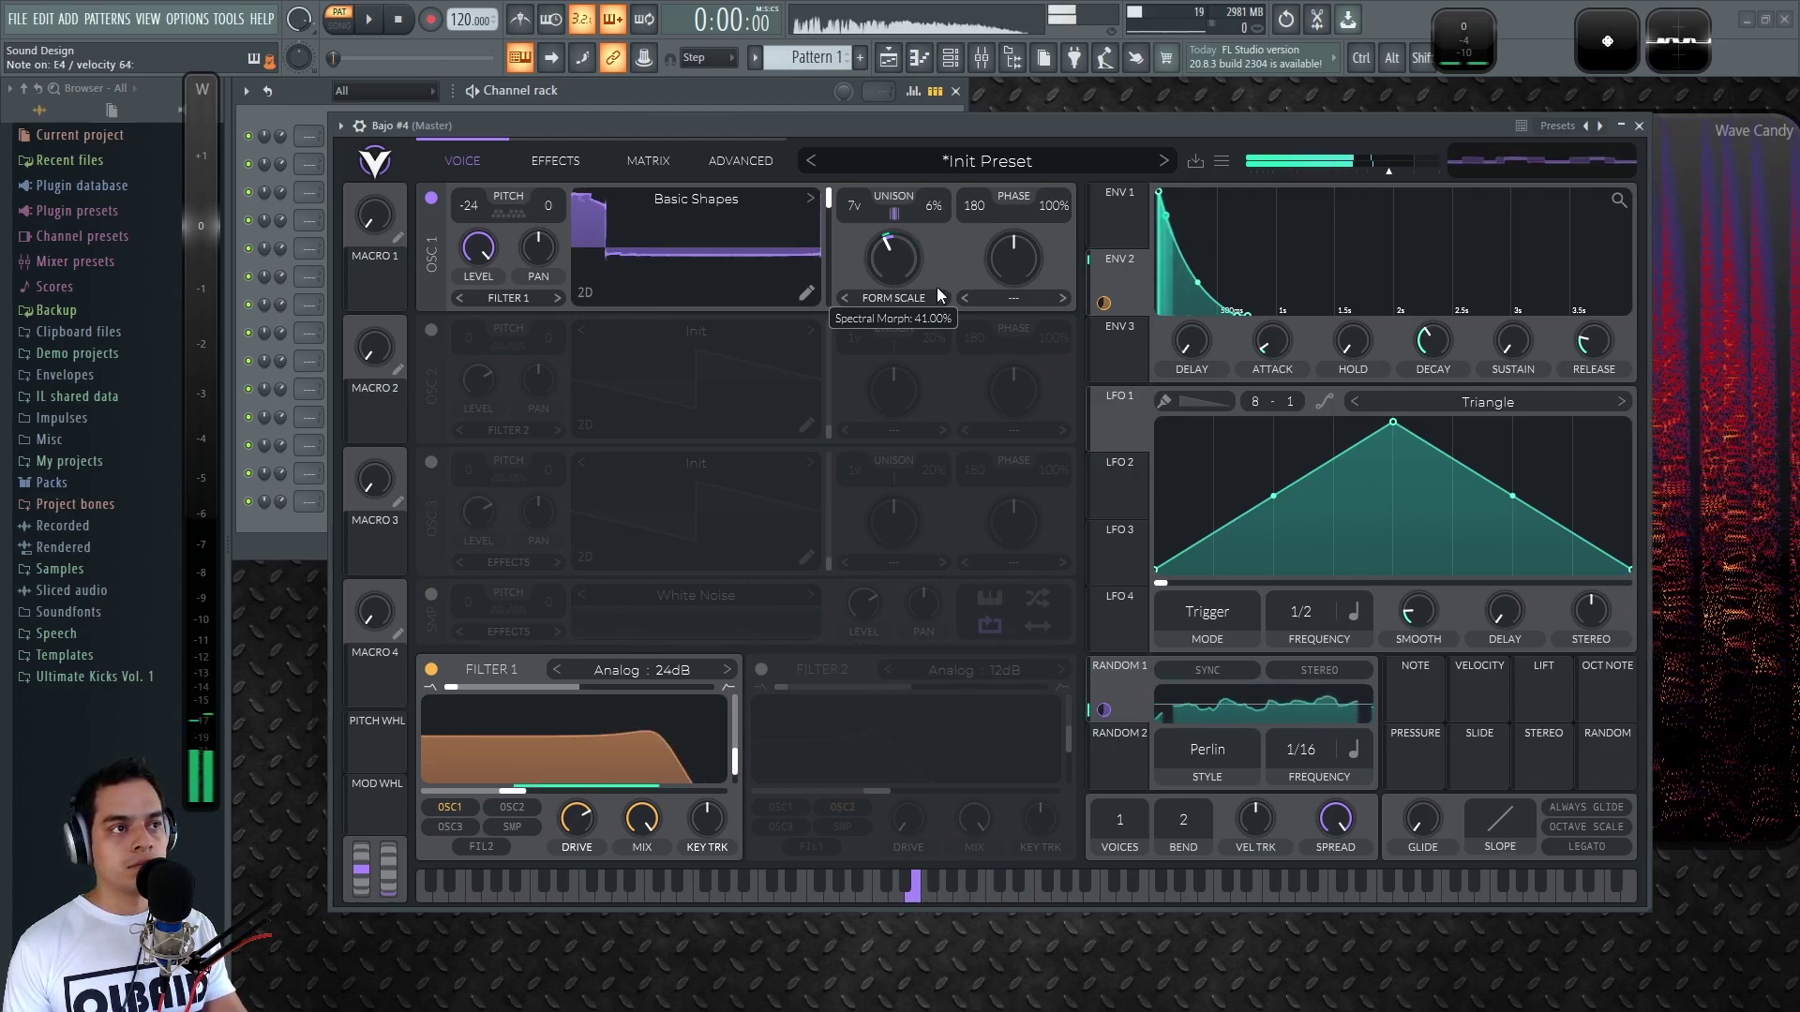
Enable the Soft Clip distortion effect, raise its drive, and set its filter to Post
click(556, 161)
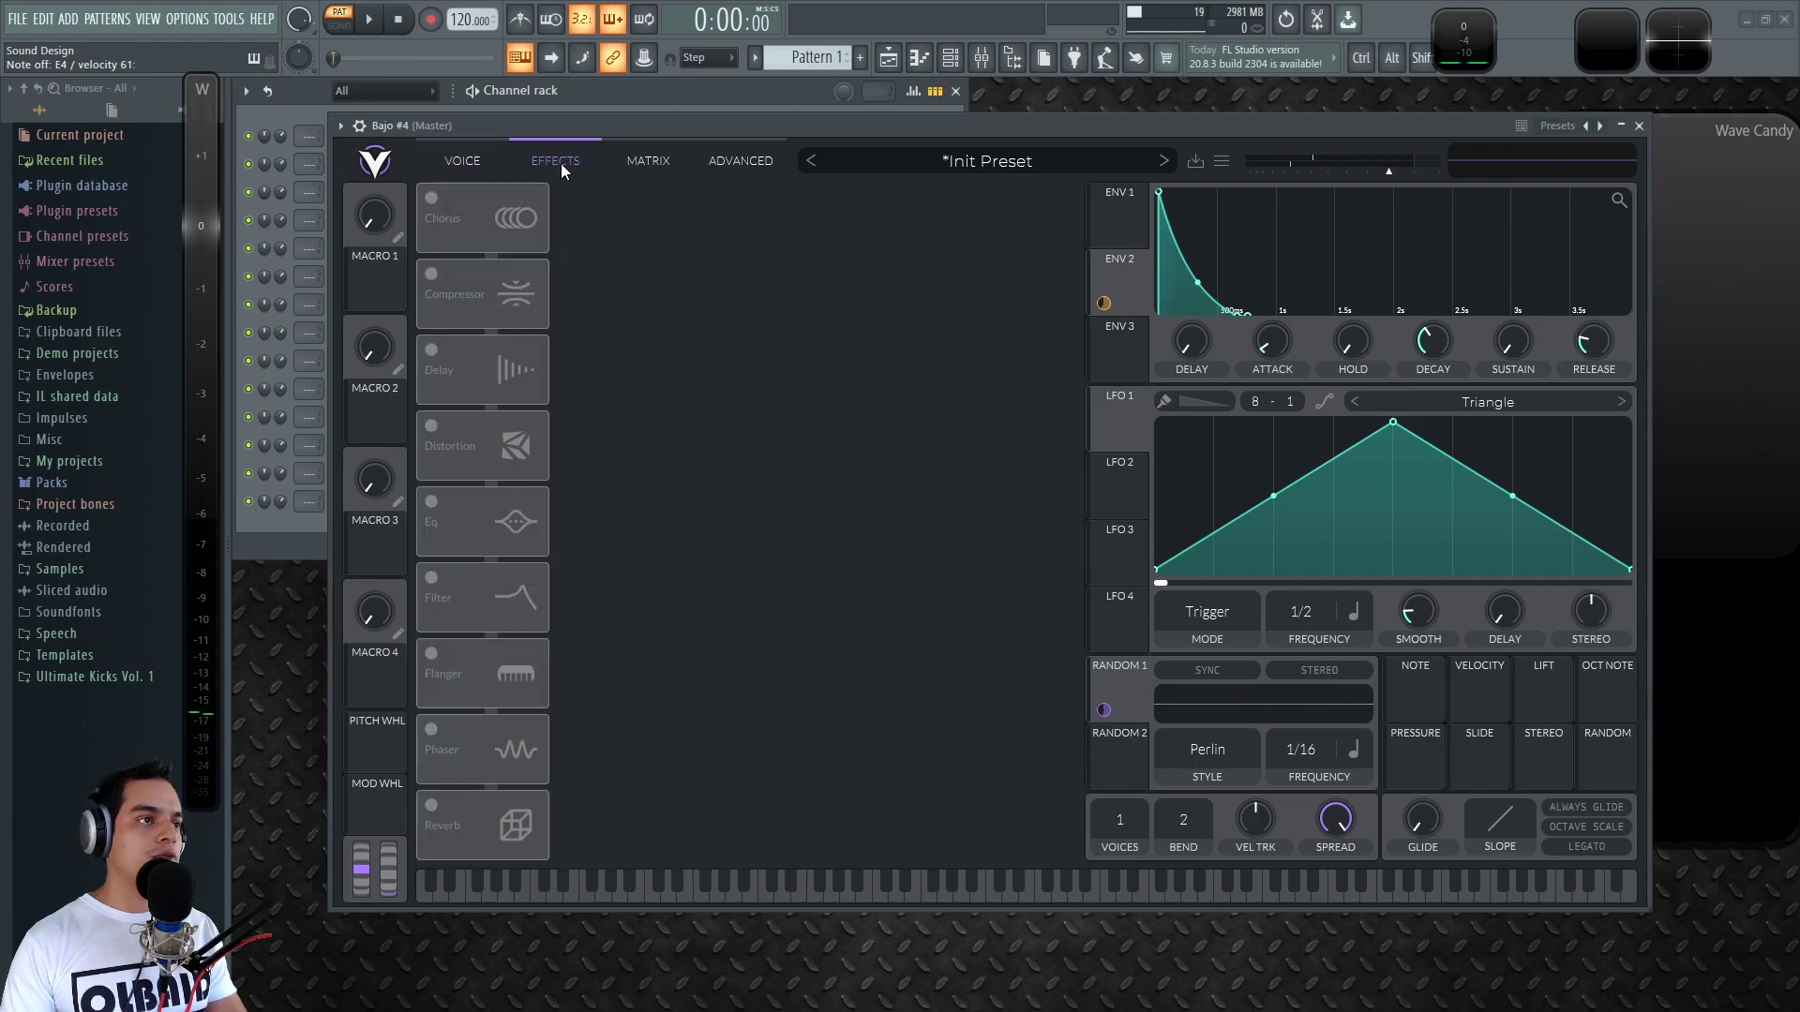
click(469, 445)
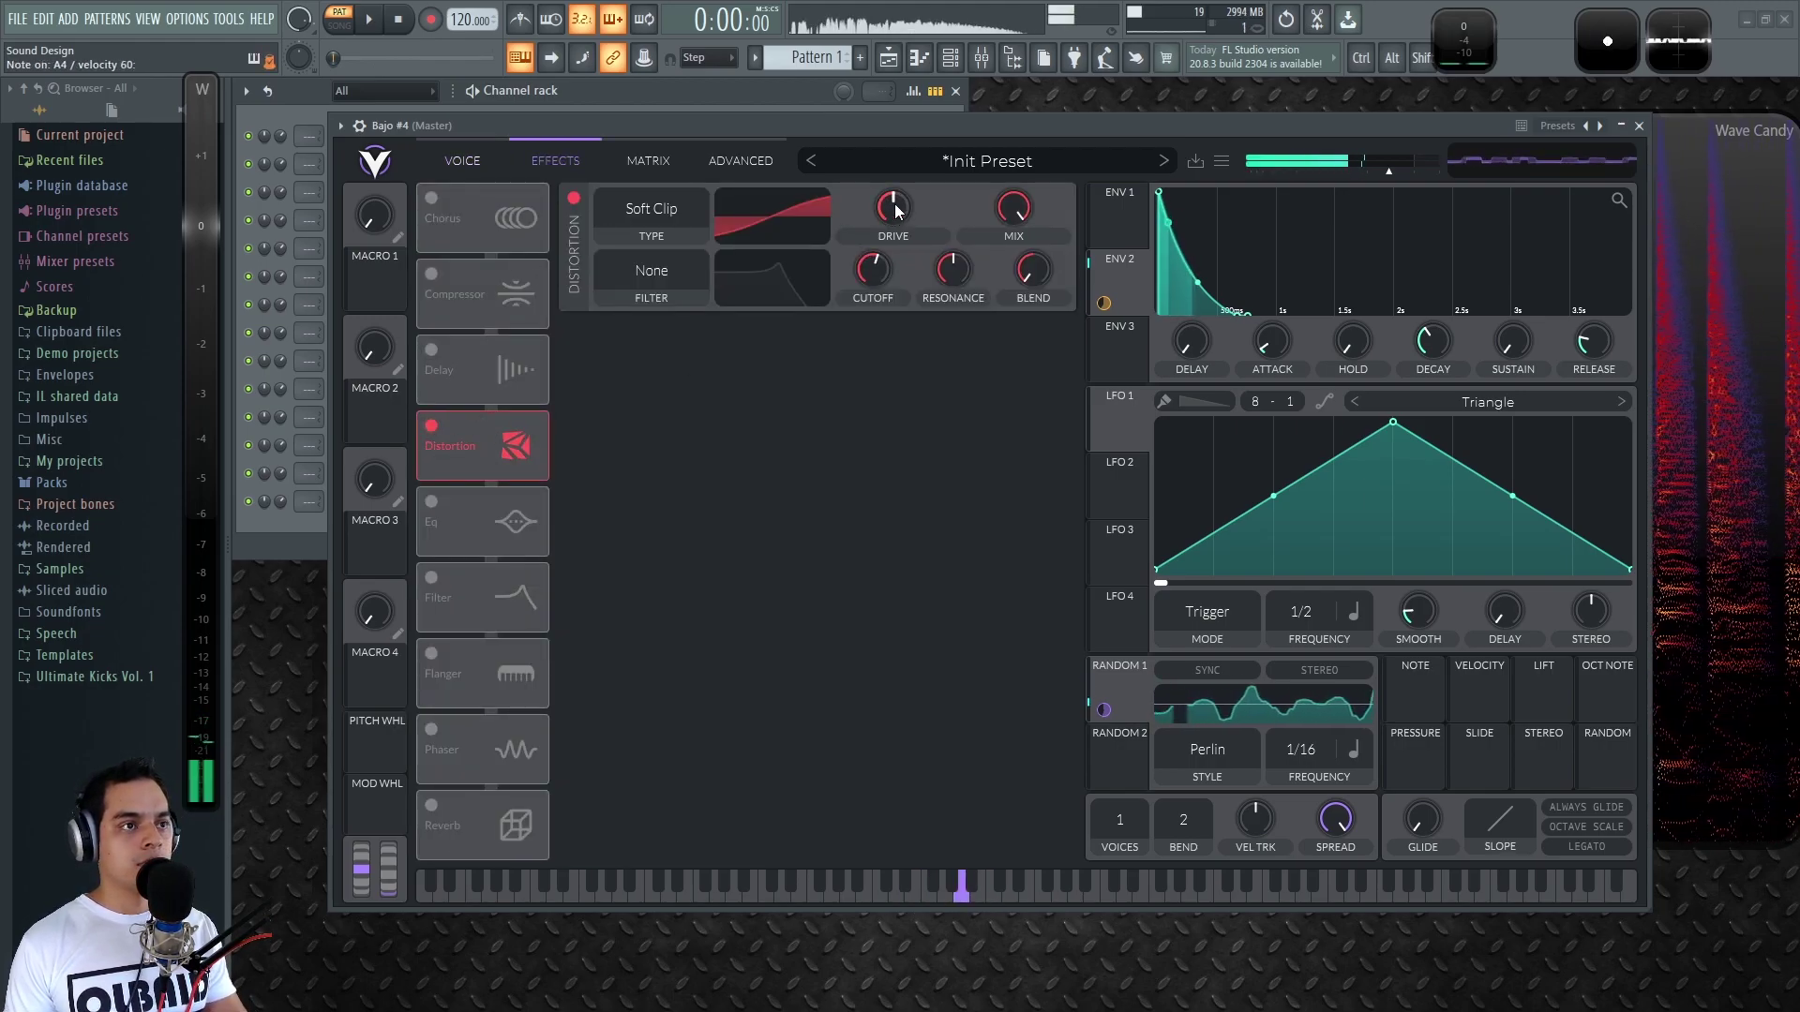
mouse_move(897, 199)
drag(898, 189, 902, 188)
click(645, 271)
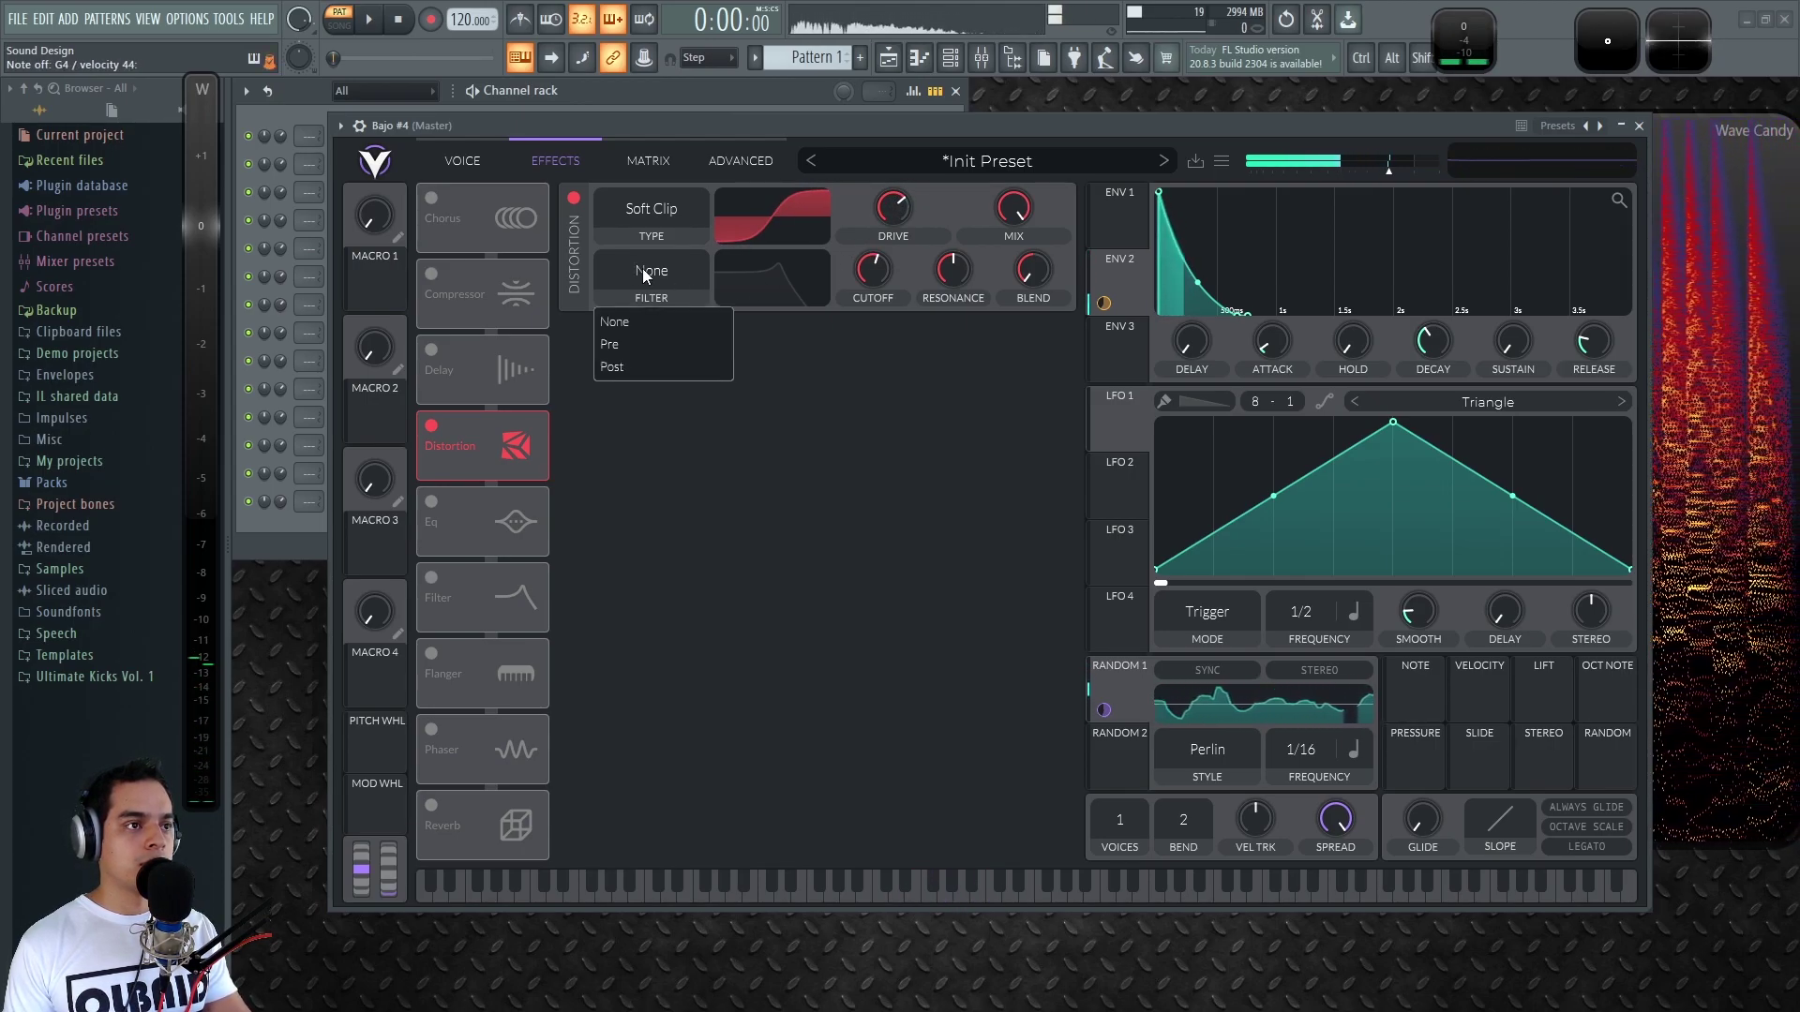
click(639, 365)
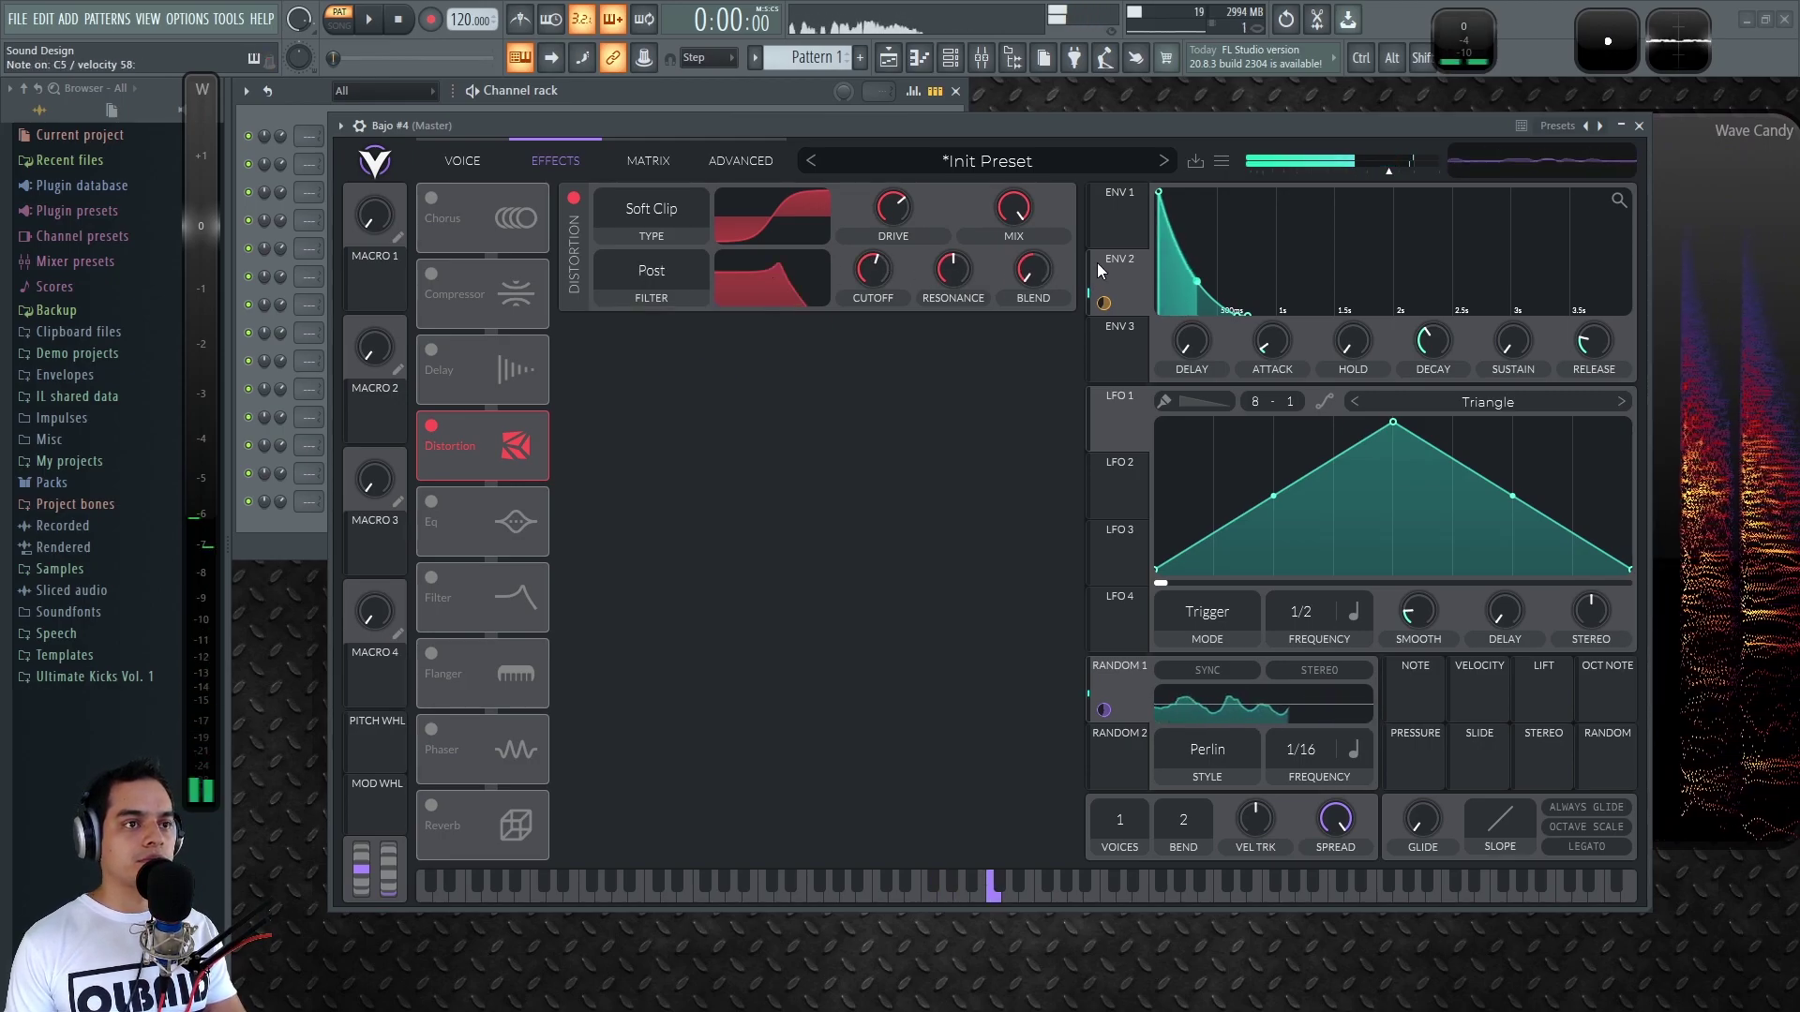
Modulate the distortion filter's cutoff with envelope 2 at about 71.36, lowering the base cutoff and setting resonance to about 28.5%
drag(1103, 303, 872, 313)
drag(960, 260, 967, 285)
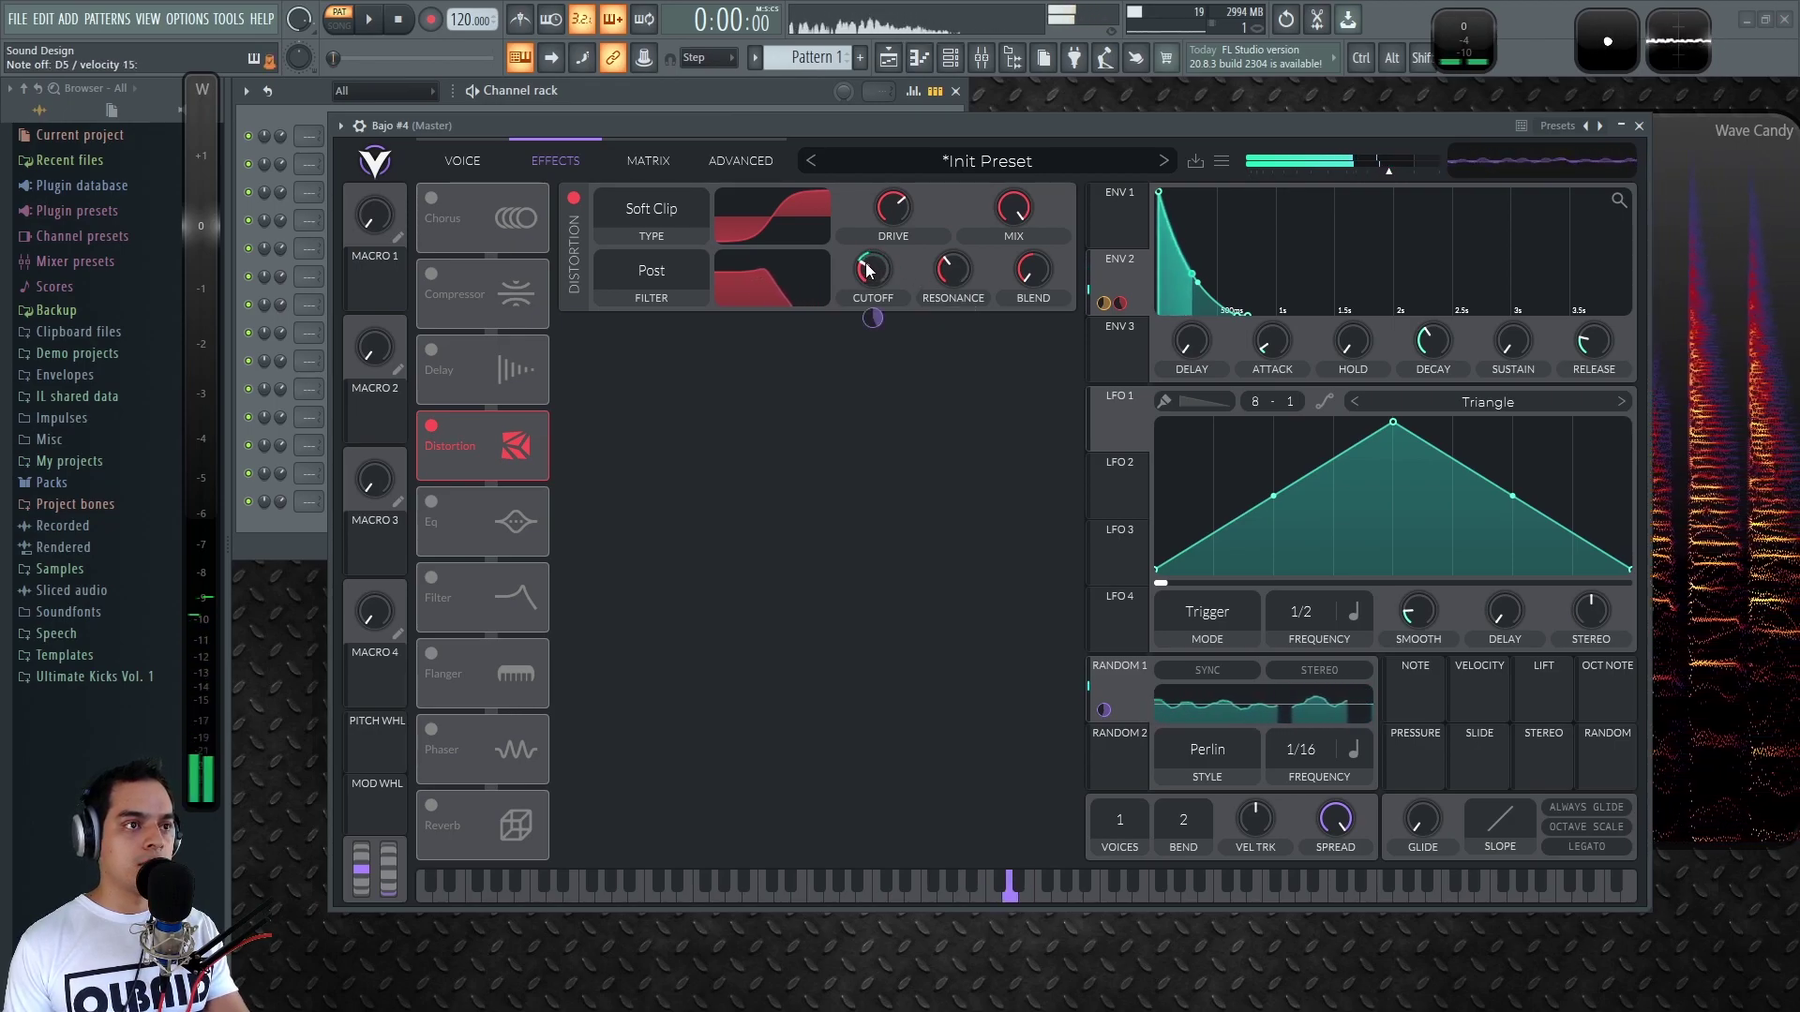
drag(871, 314, 871, 300)
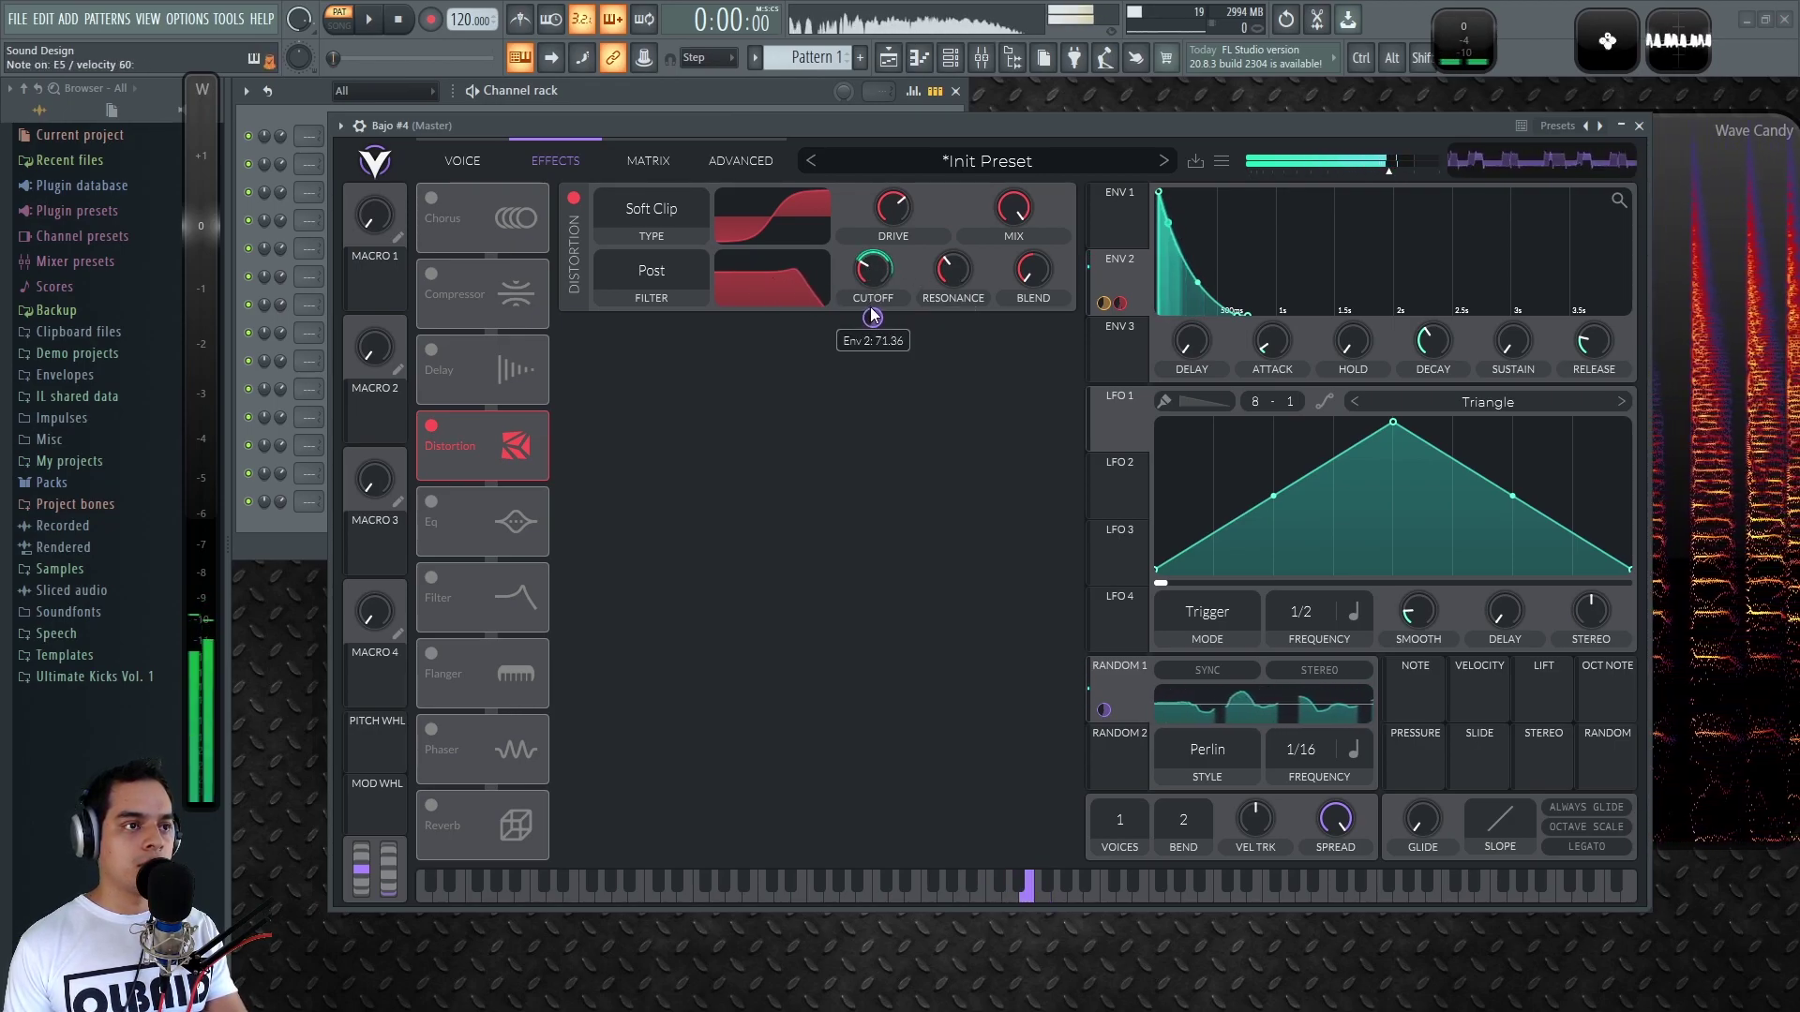
drag(949, 277, 949, 289)
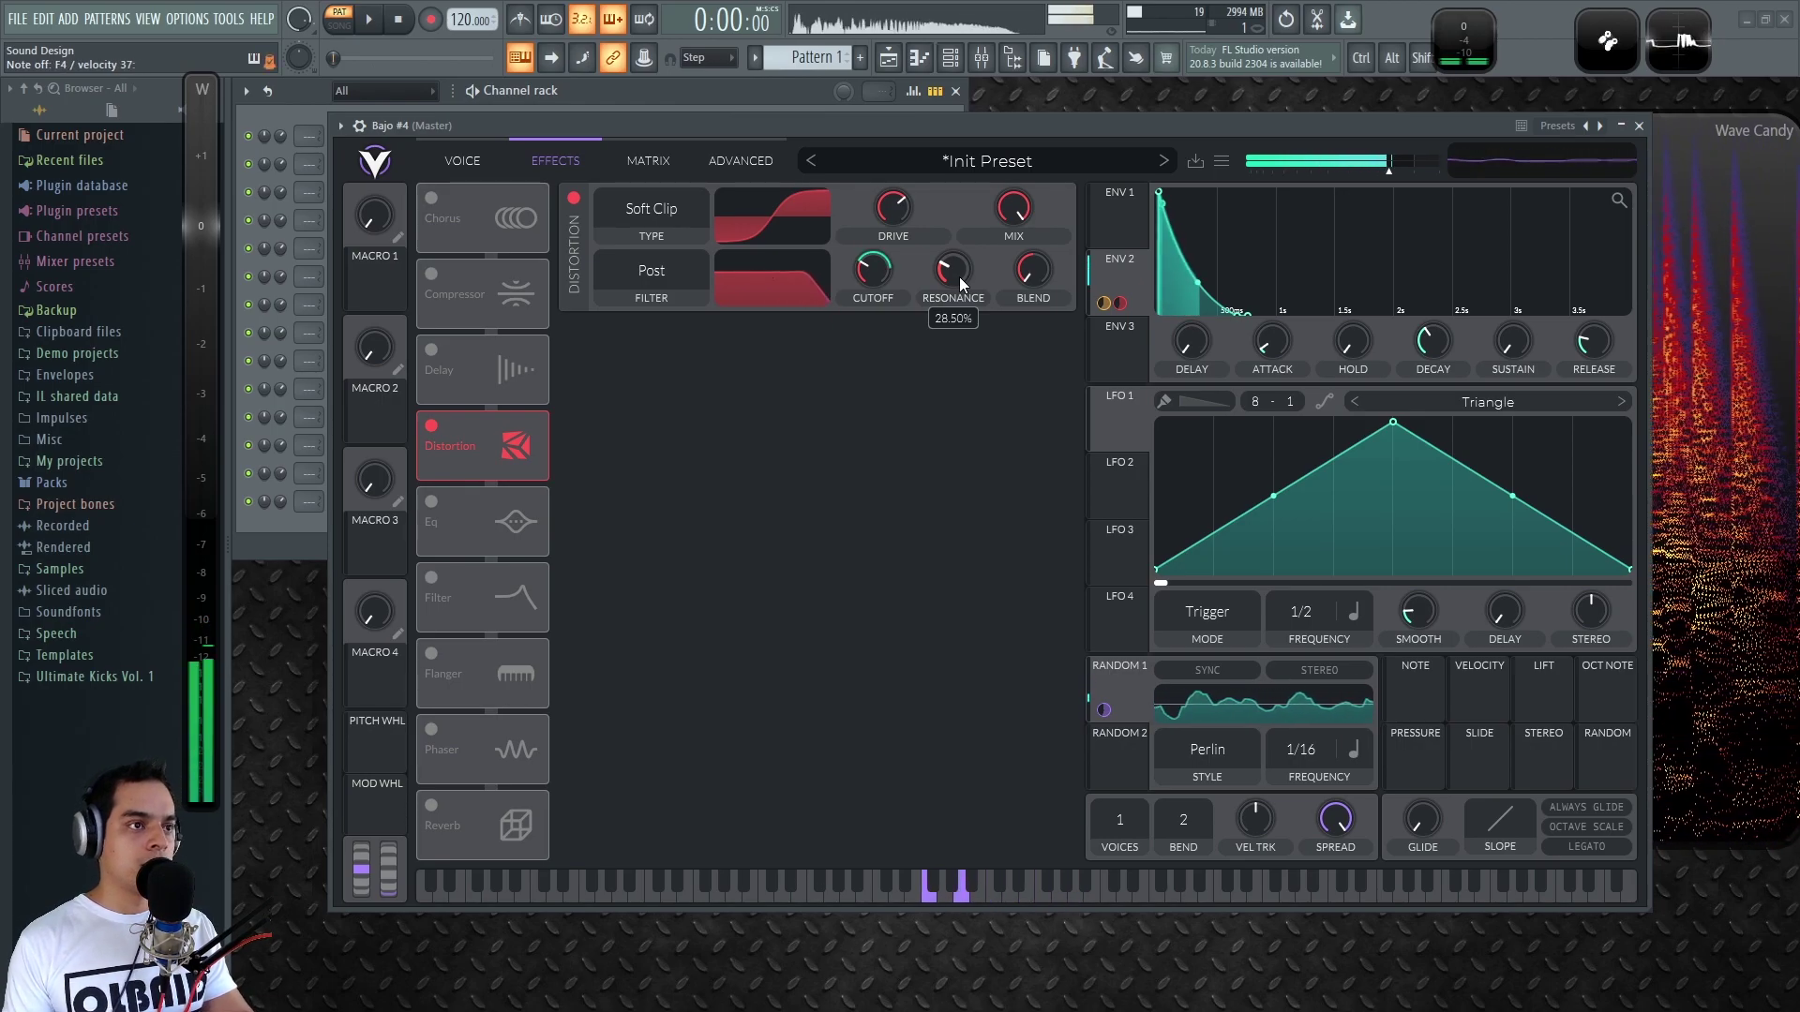
Enable the delay effect, place it after the distortion in the chain, and set its mode to Ping Pong
click(448, 359)
drag(494, 374, 501, 441)
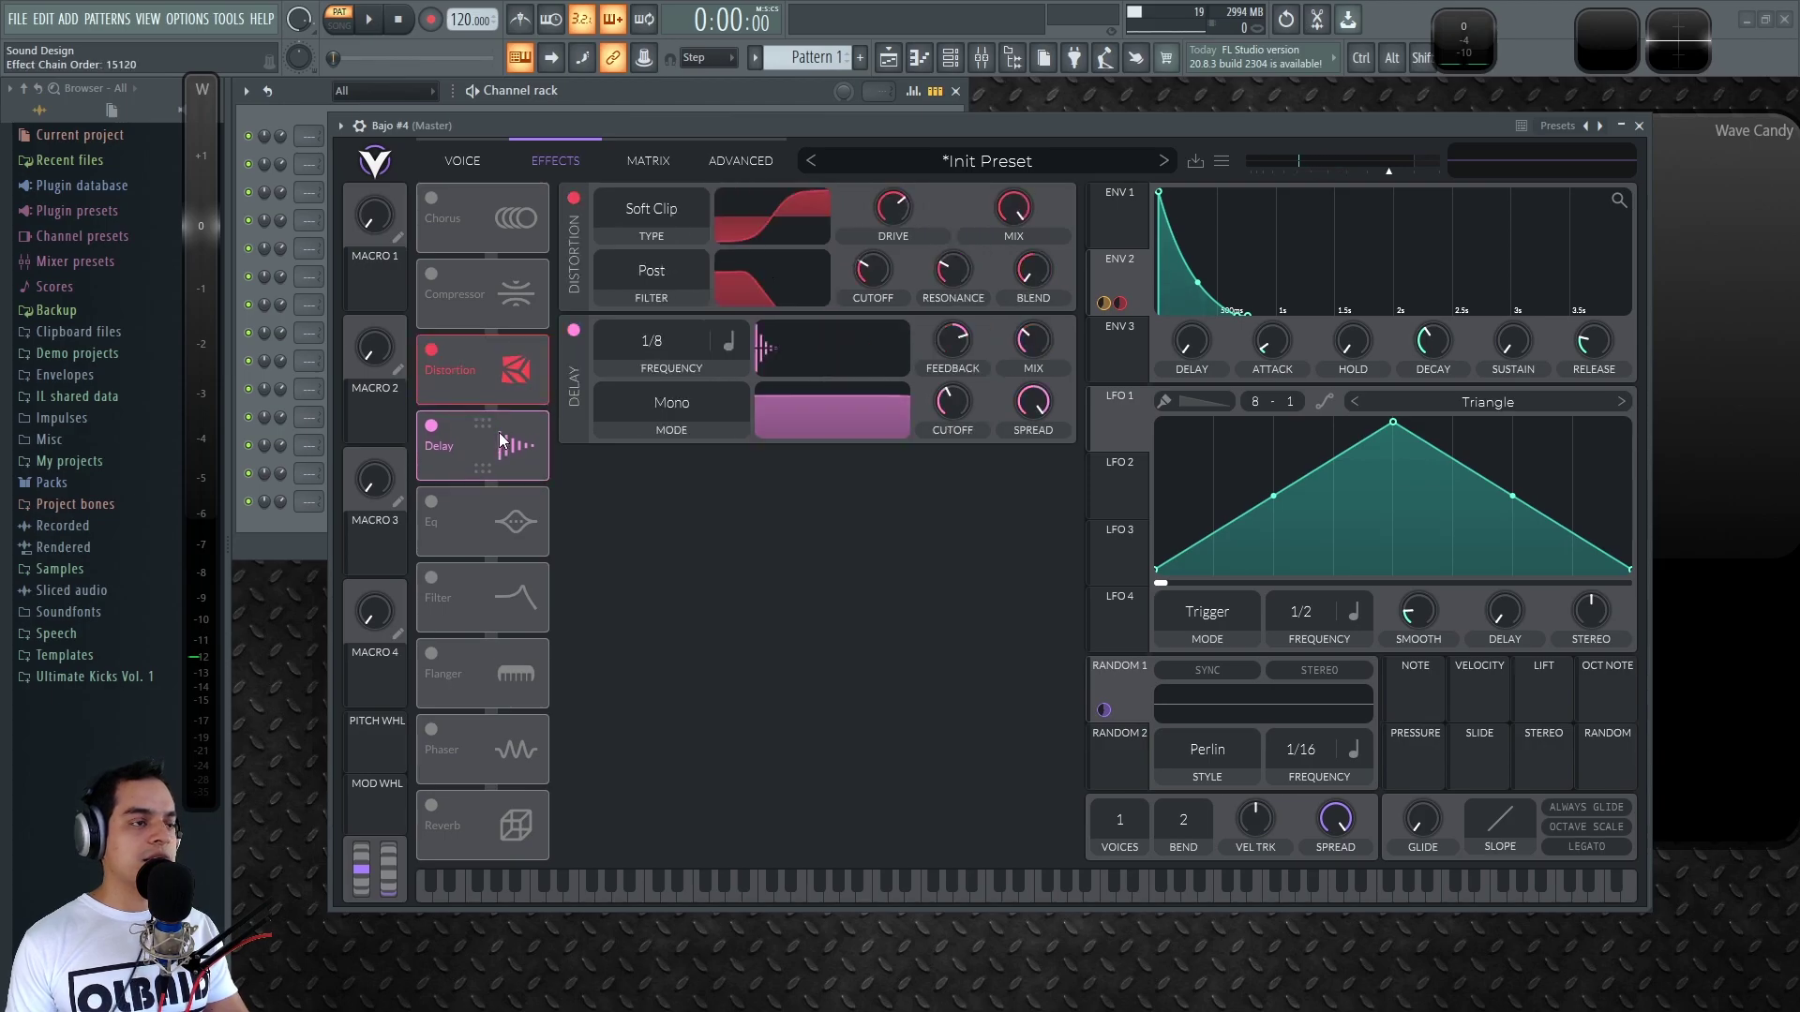
click(680, 401)
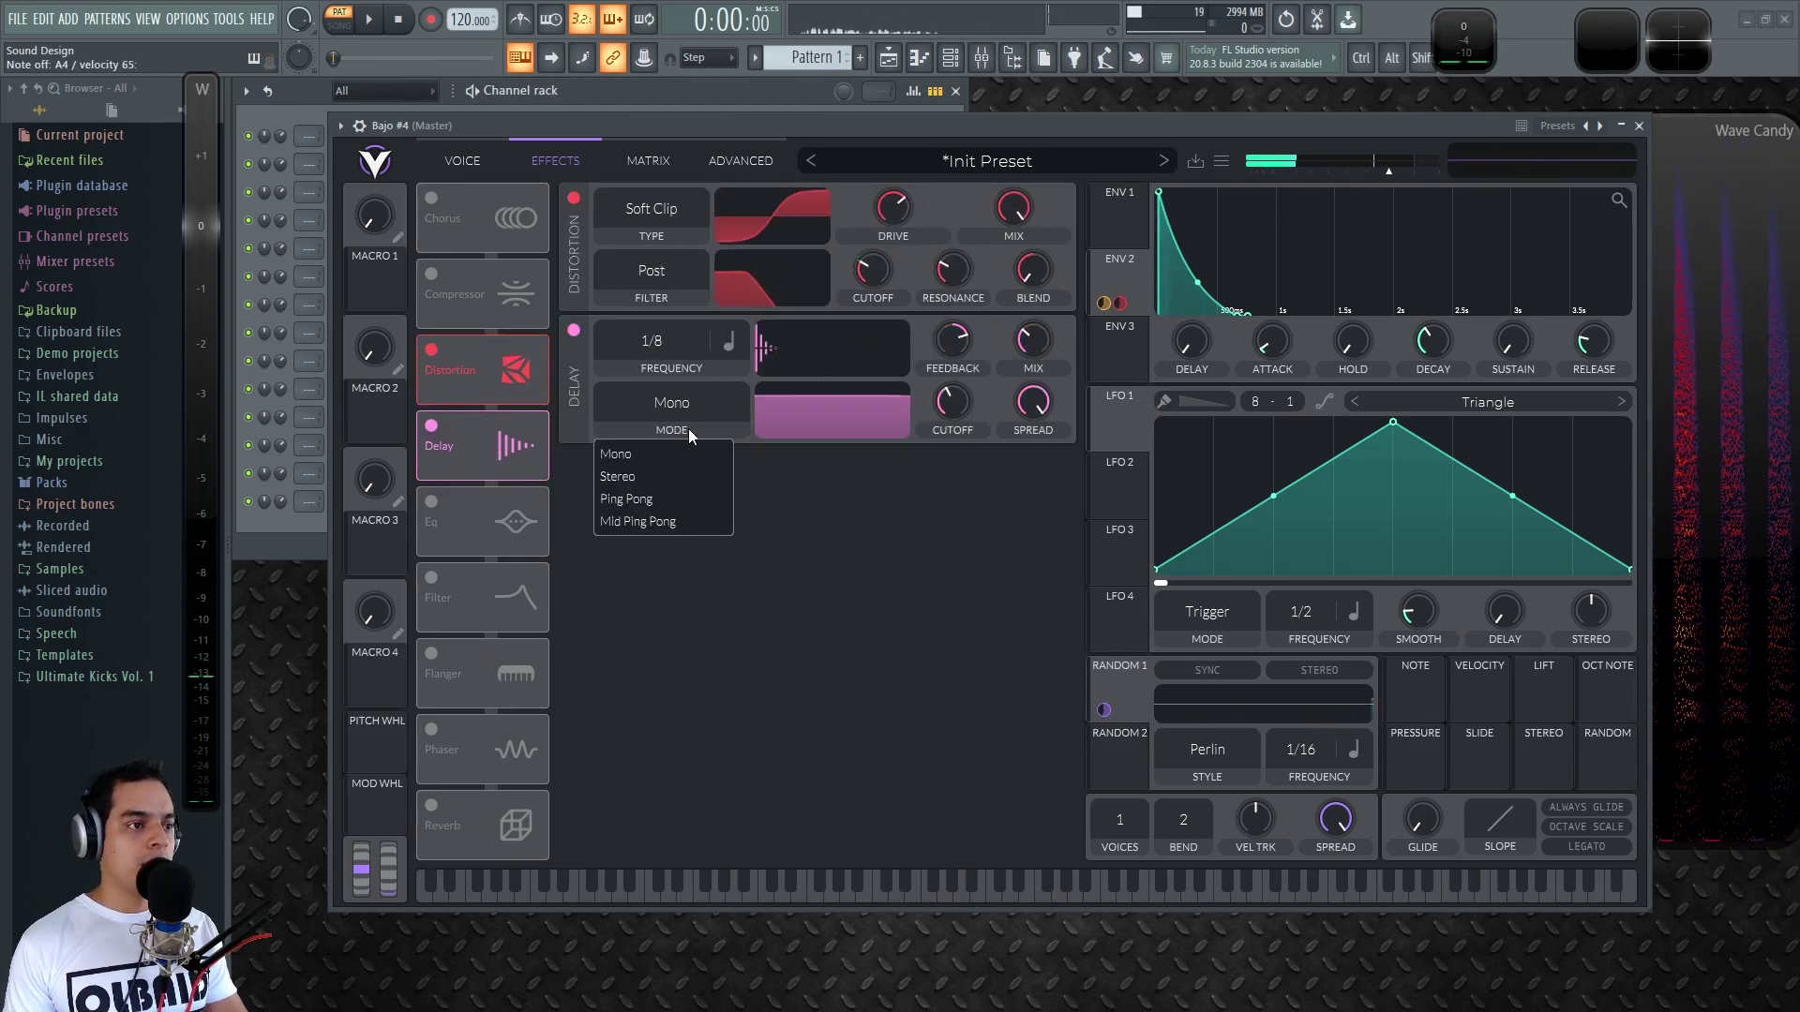
click(658, 499)
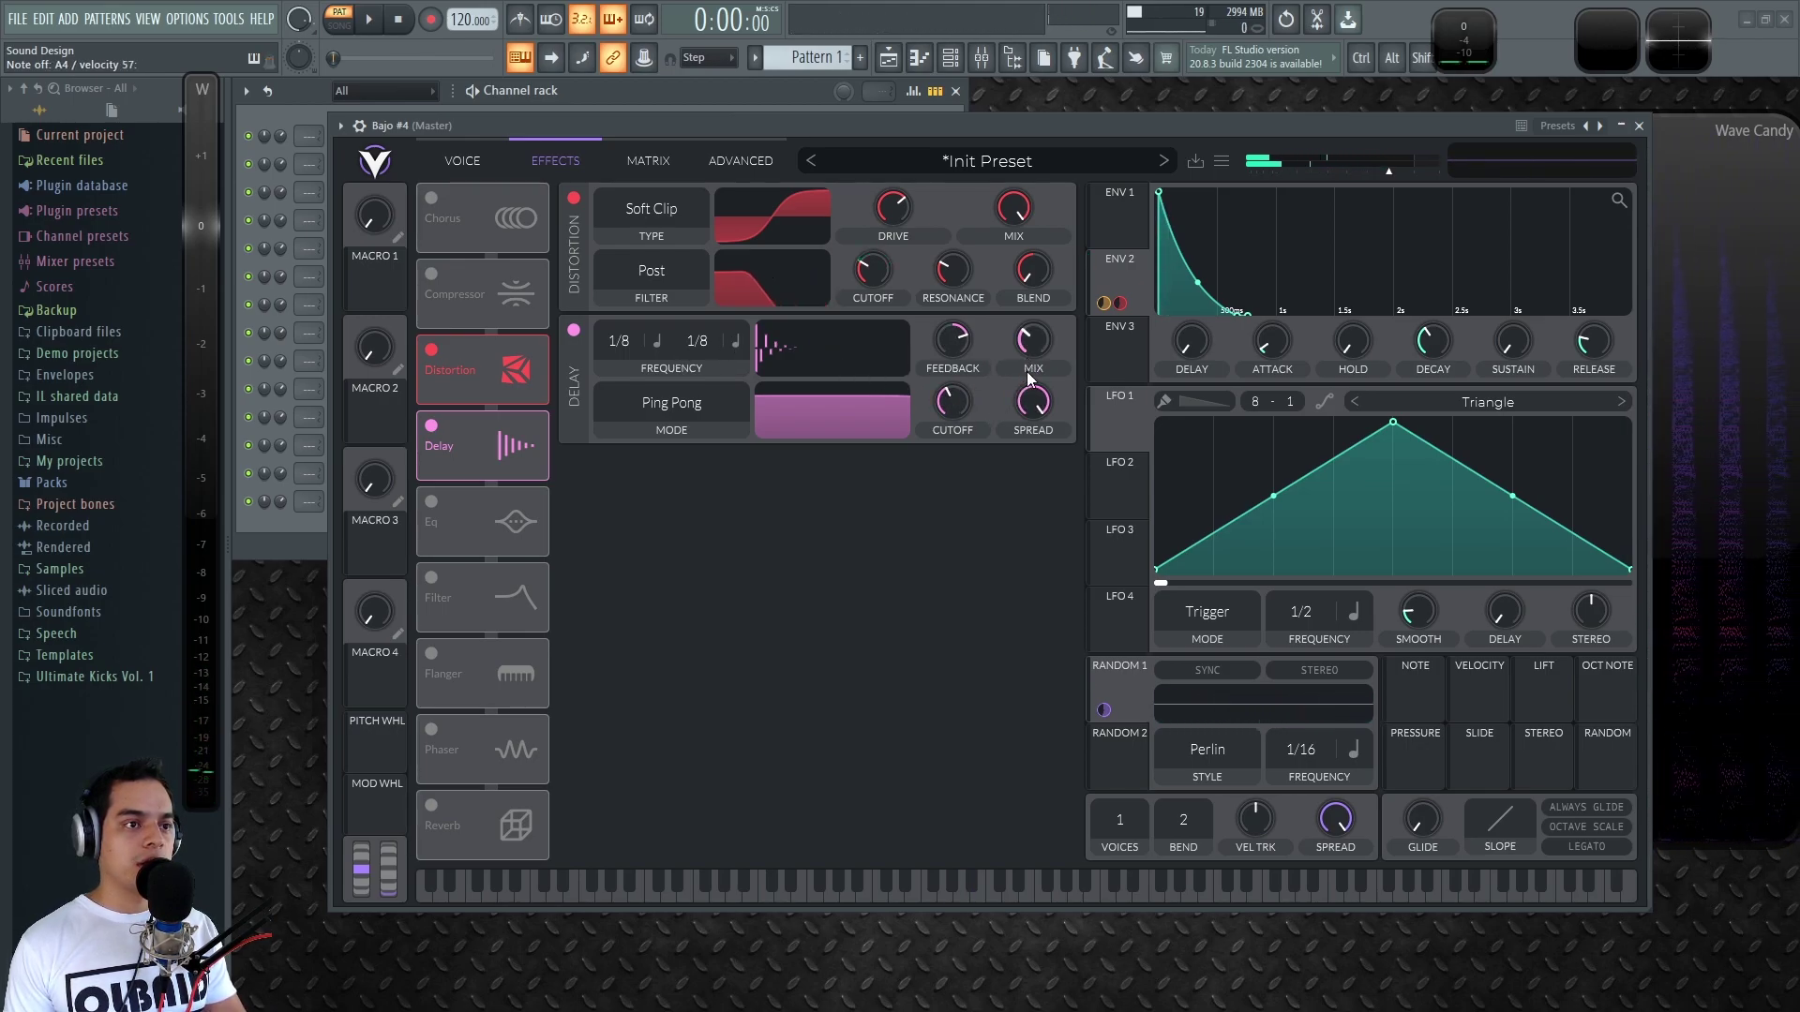
Narrow the delay's filter to minimum spread with a raised cutoff, and reduce the delay's mix and feedback
drag(1045, 405, 1027, 357)
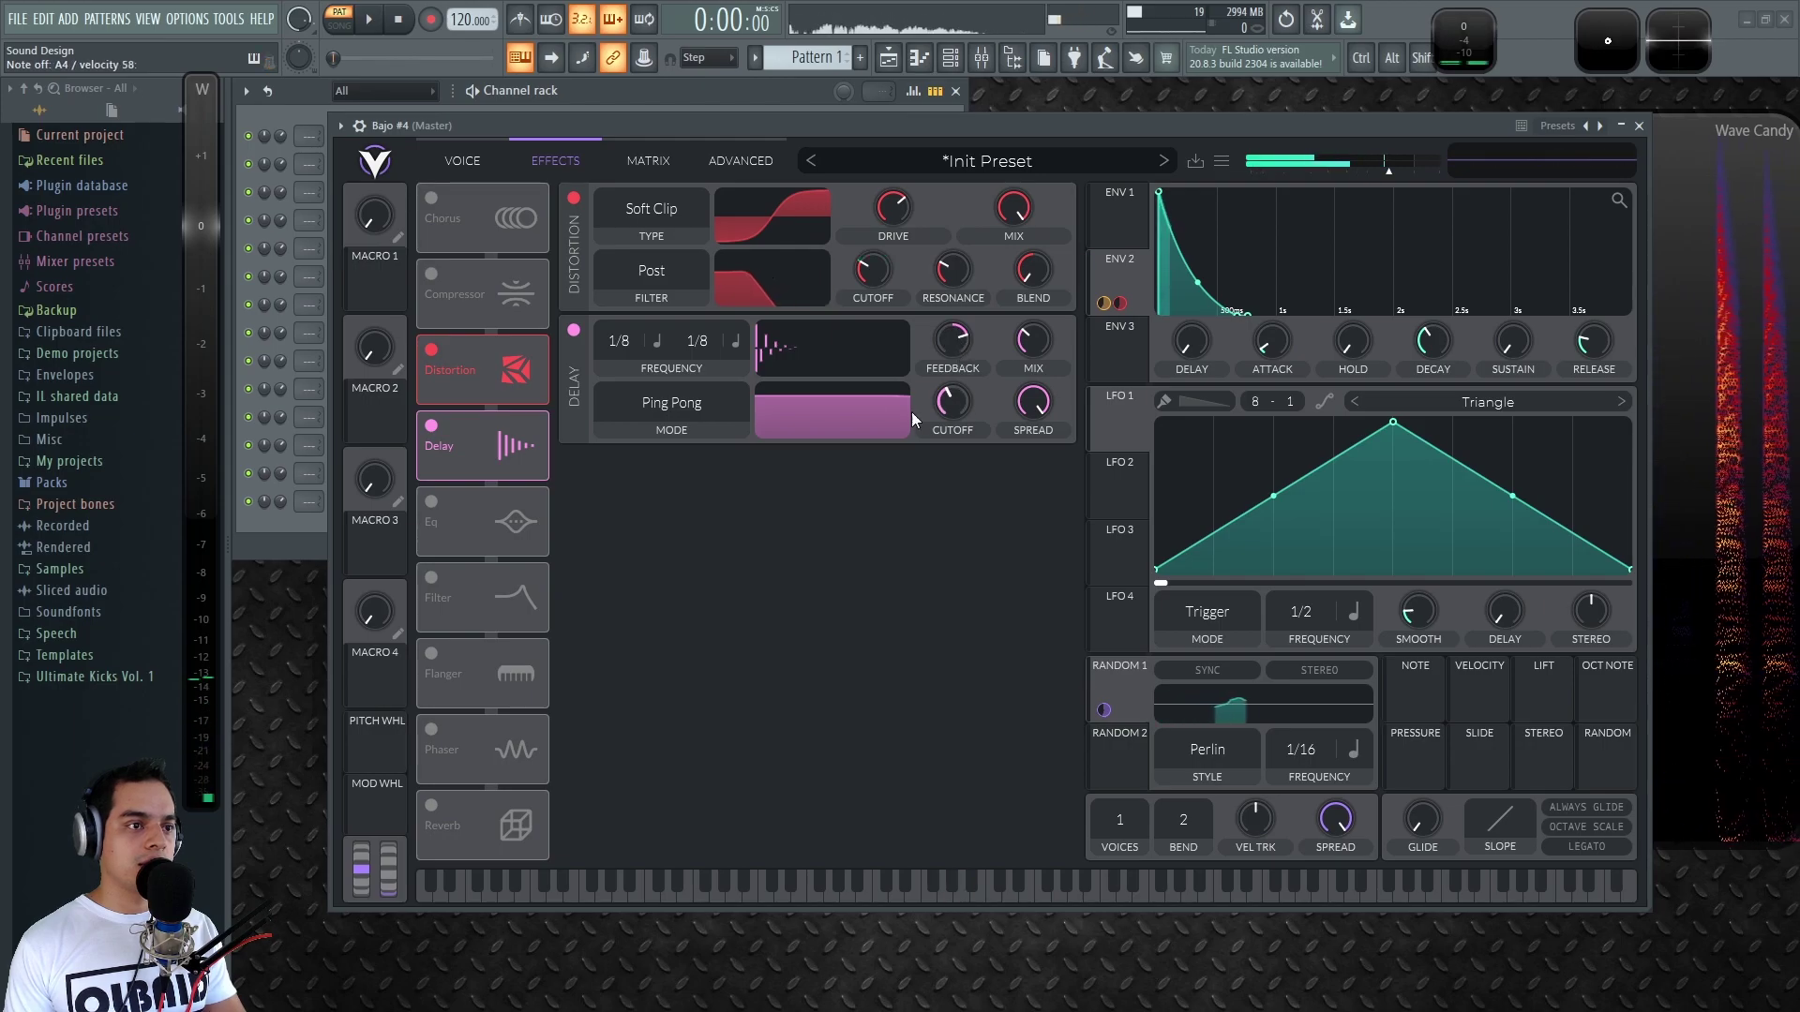
drag(793, 441, 837, 459)
key(n)
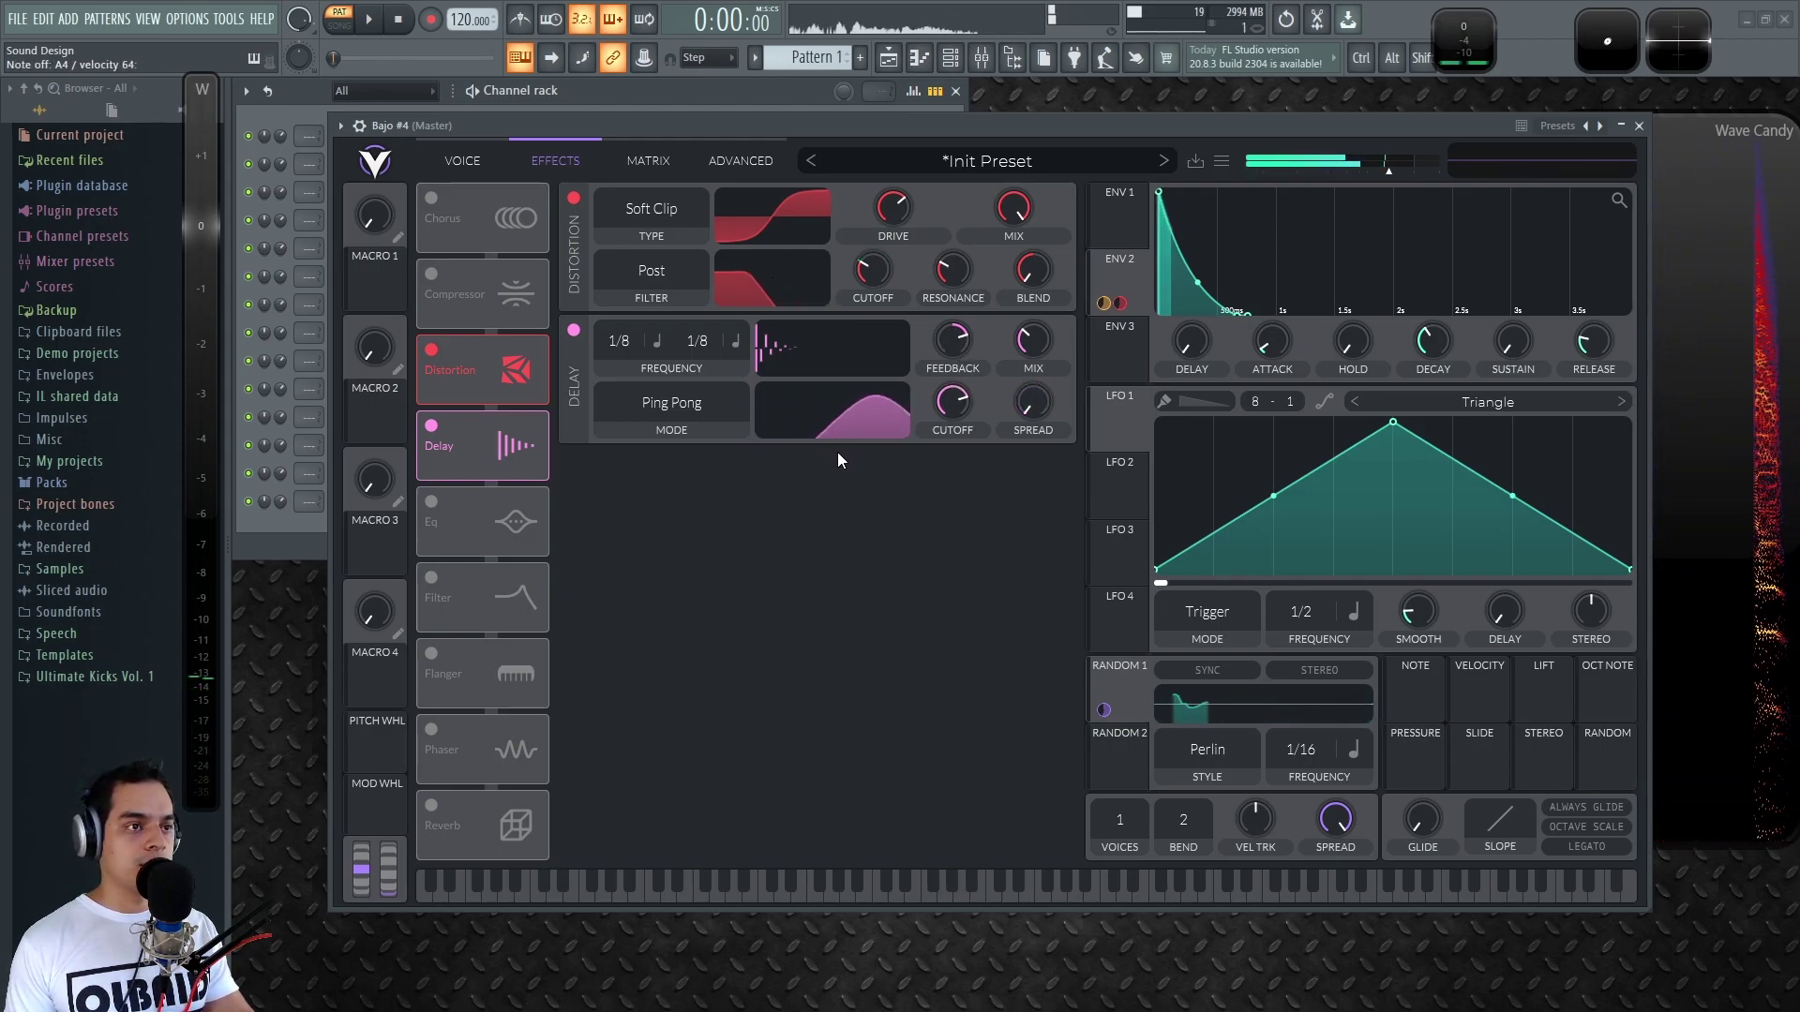
drag(862, 418, 857, 418)
key(n)
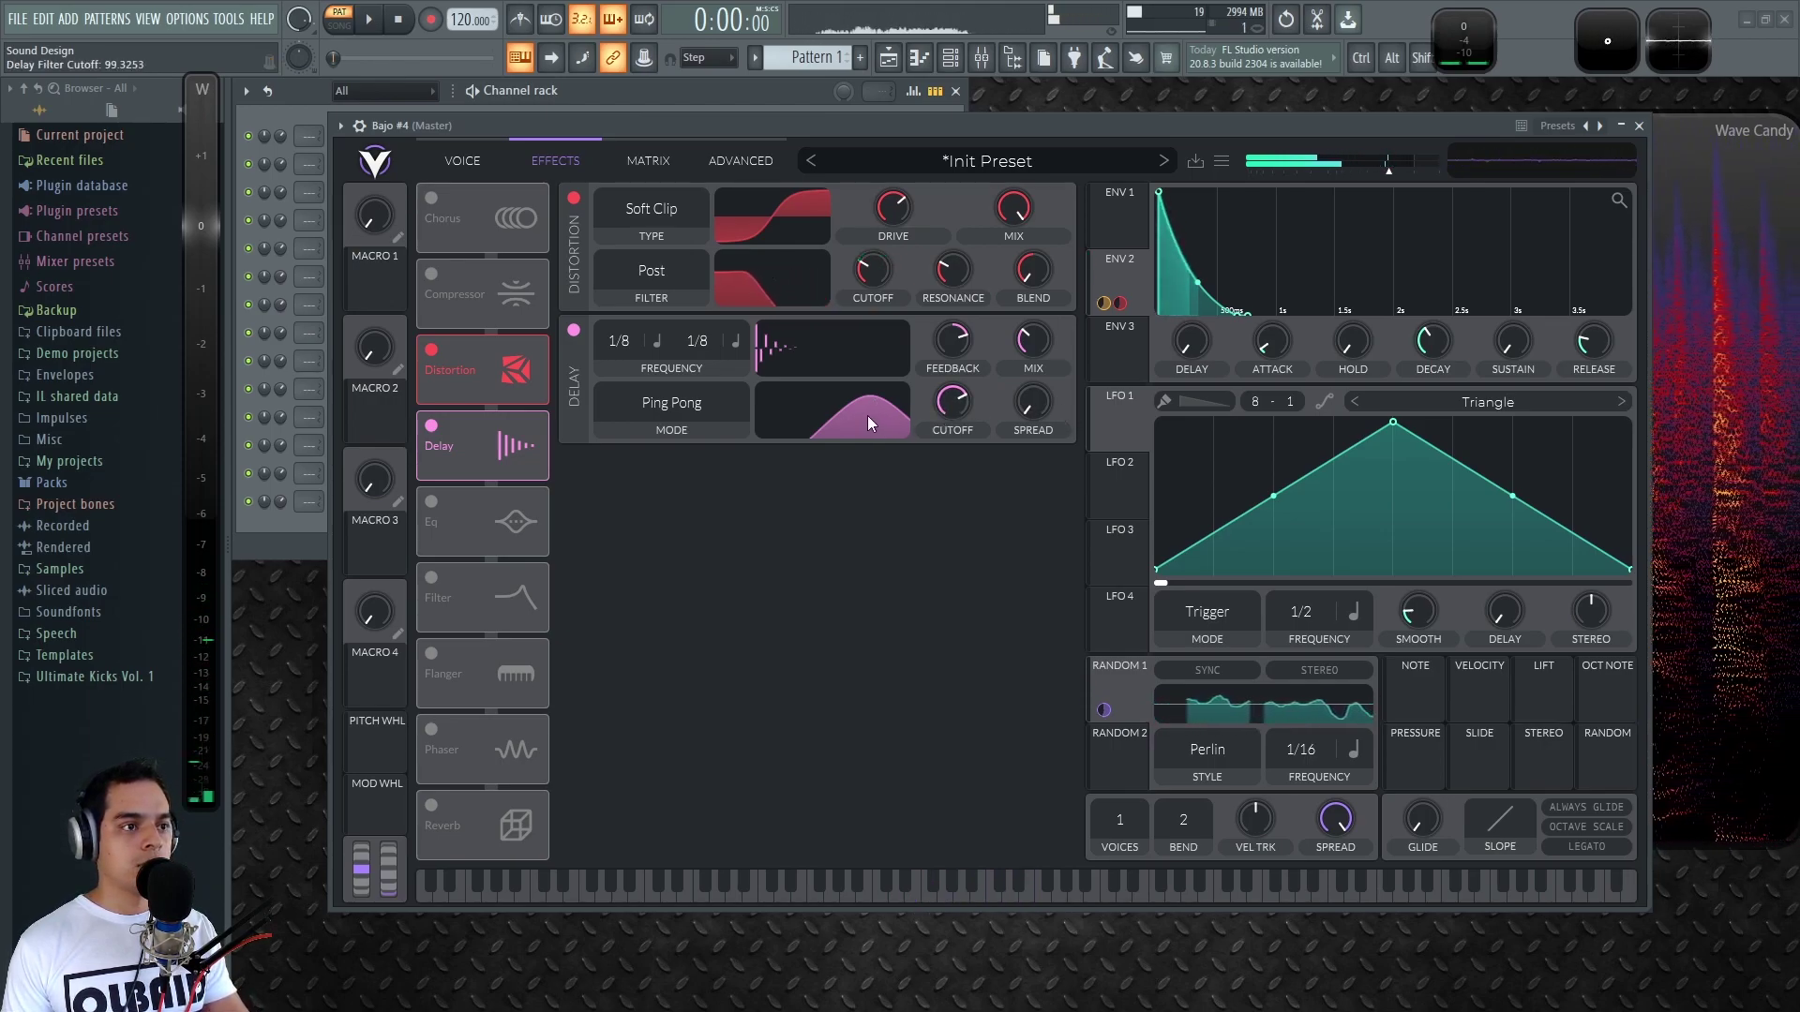
drag(867, 414, 852, 418)
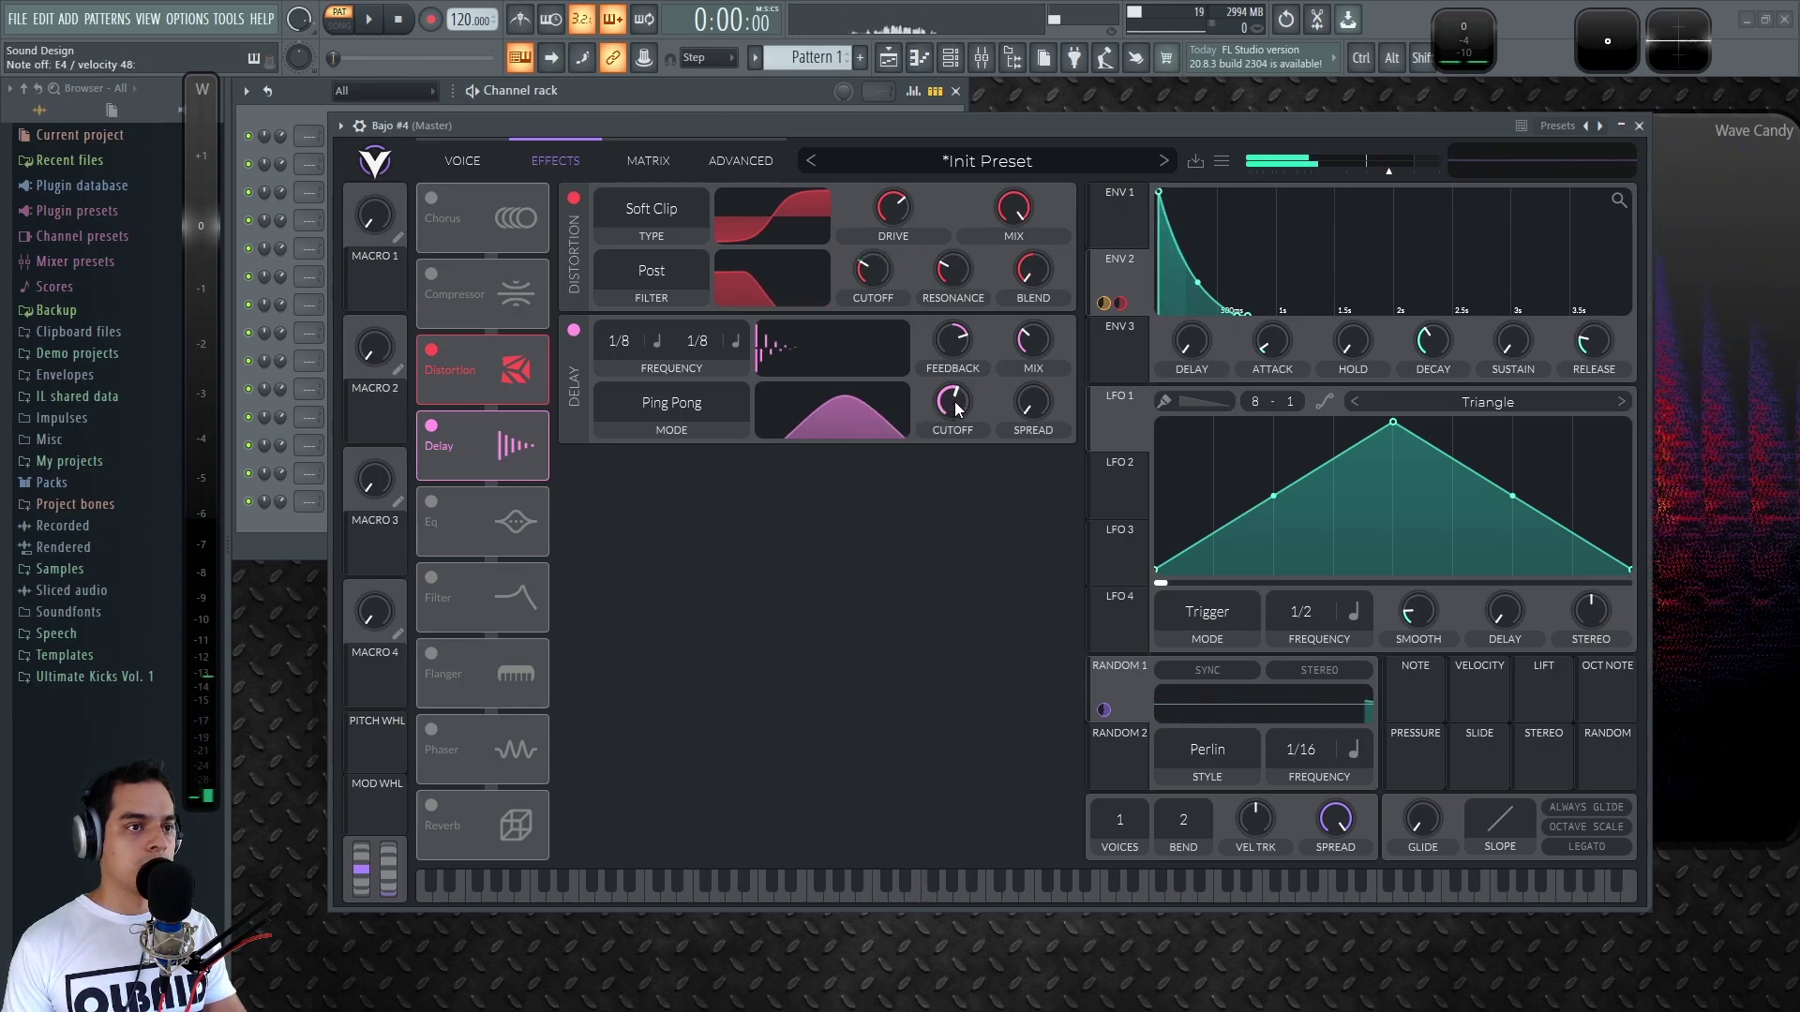
drag(1036, 336, 1031, 358)
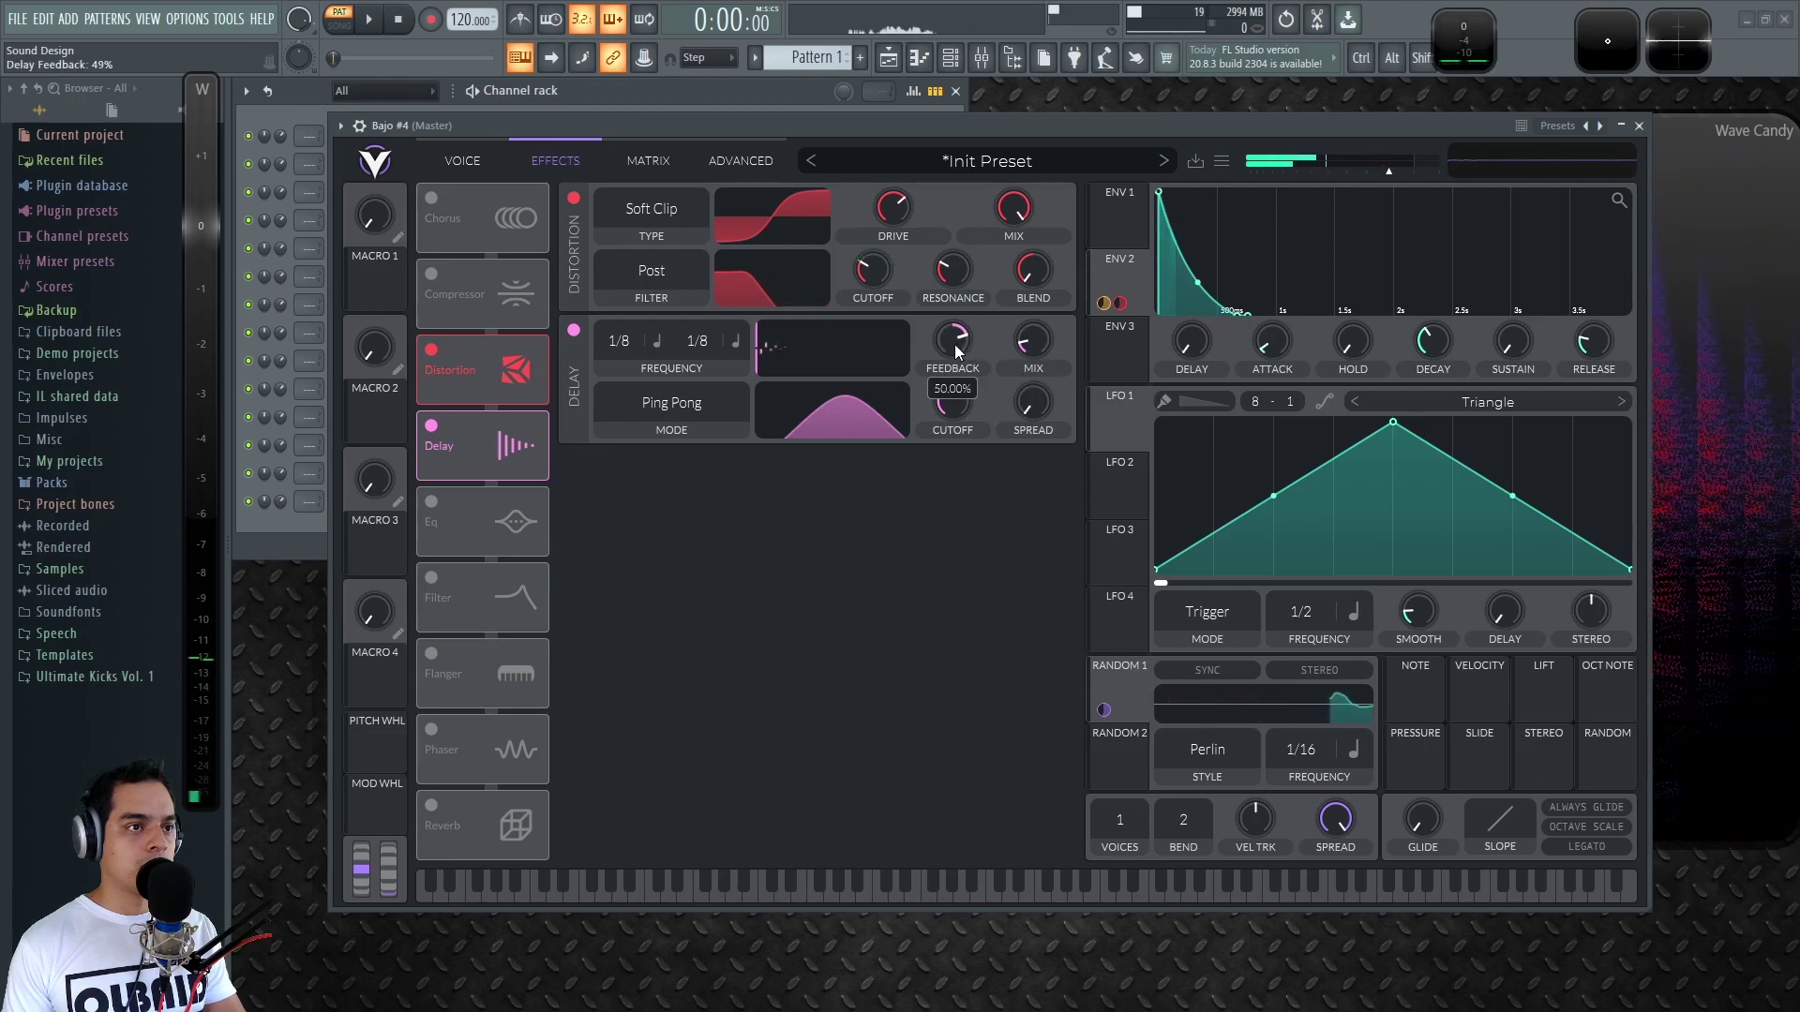
drag(1027, 352, 1027, 354)
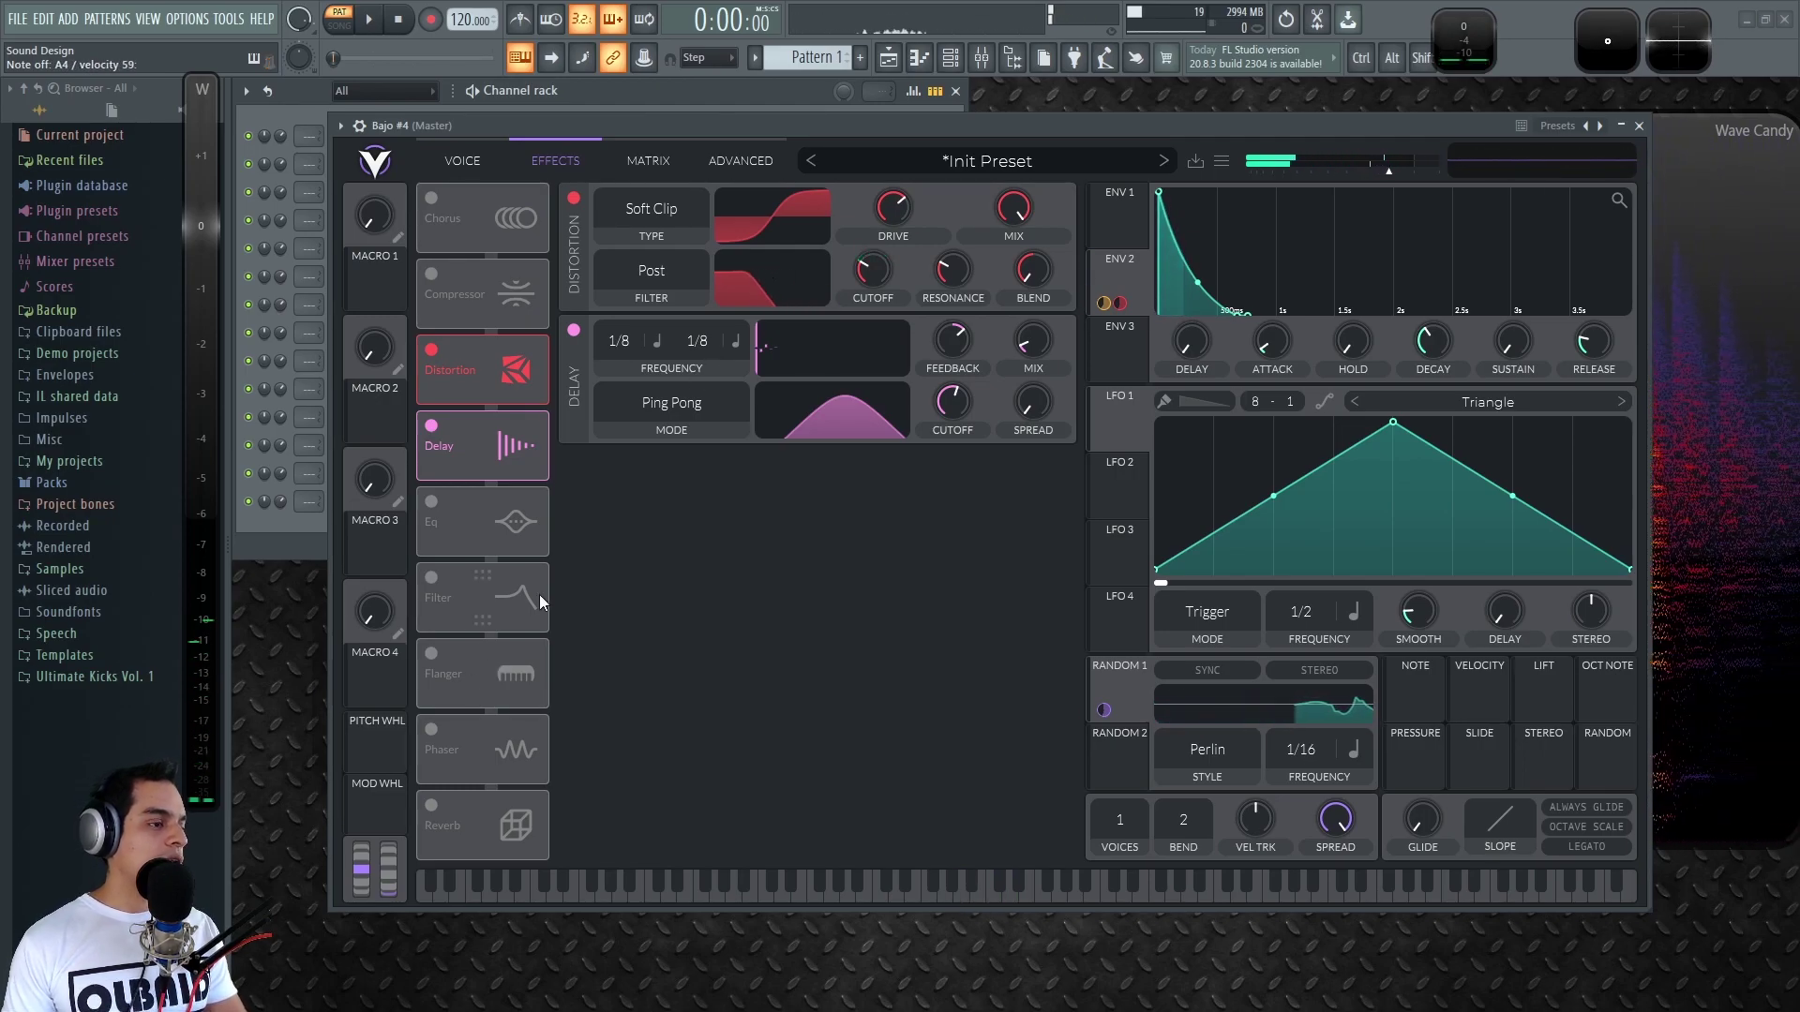
Try the chorus and switch it off again, and enable the flanger with a reduced mix
click(429, 201)
click(458, 201)
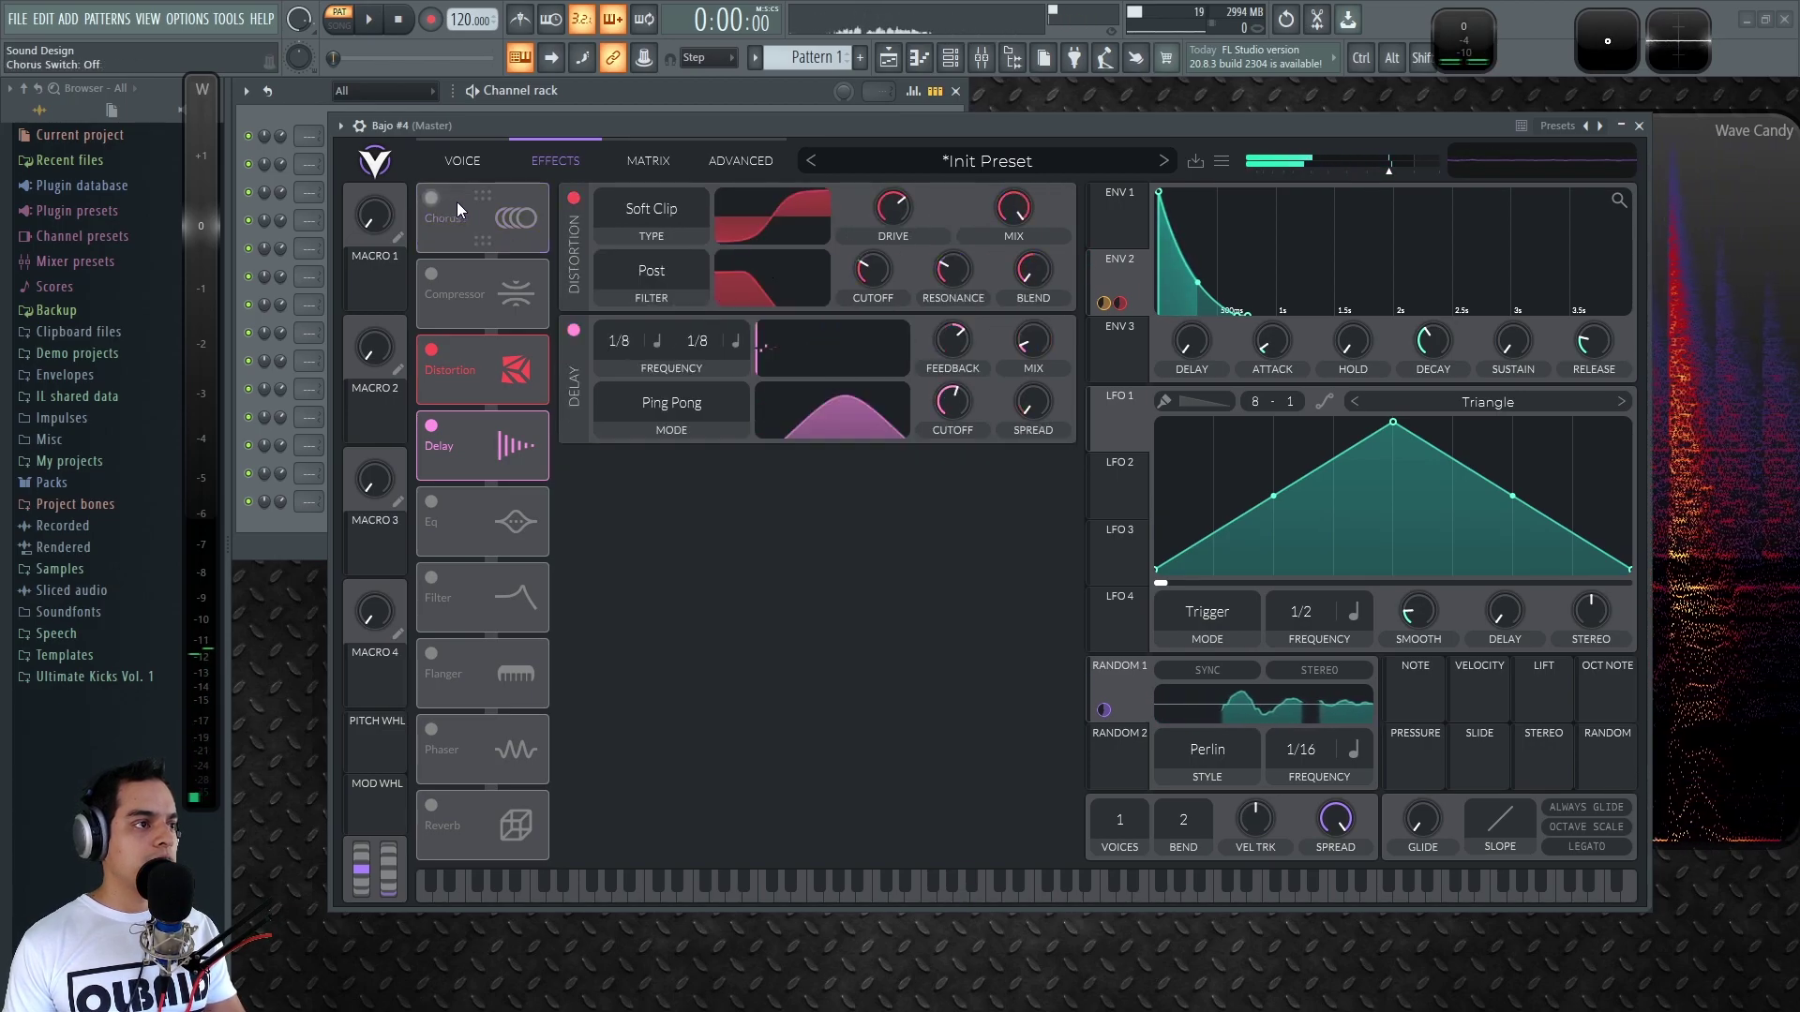
click(431, 654)
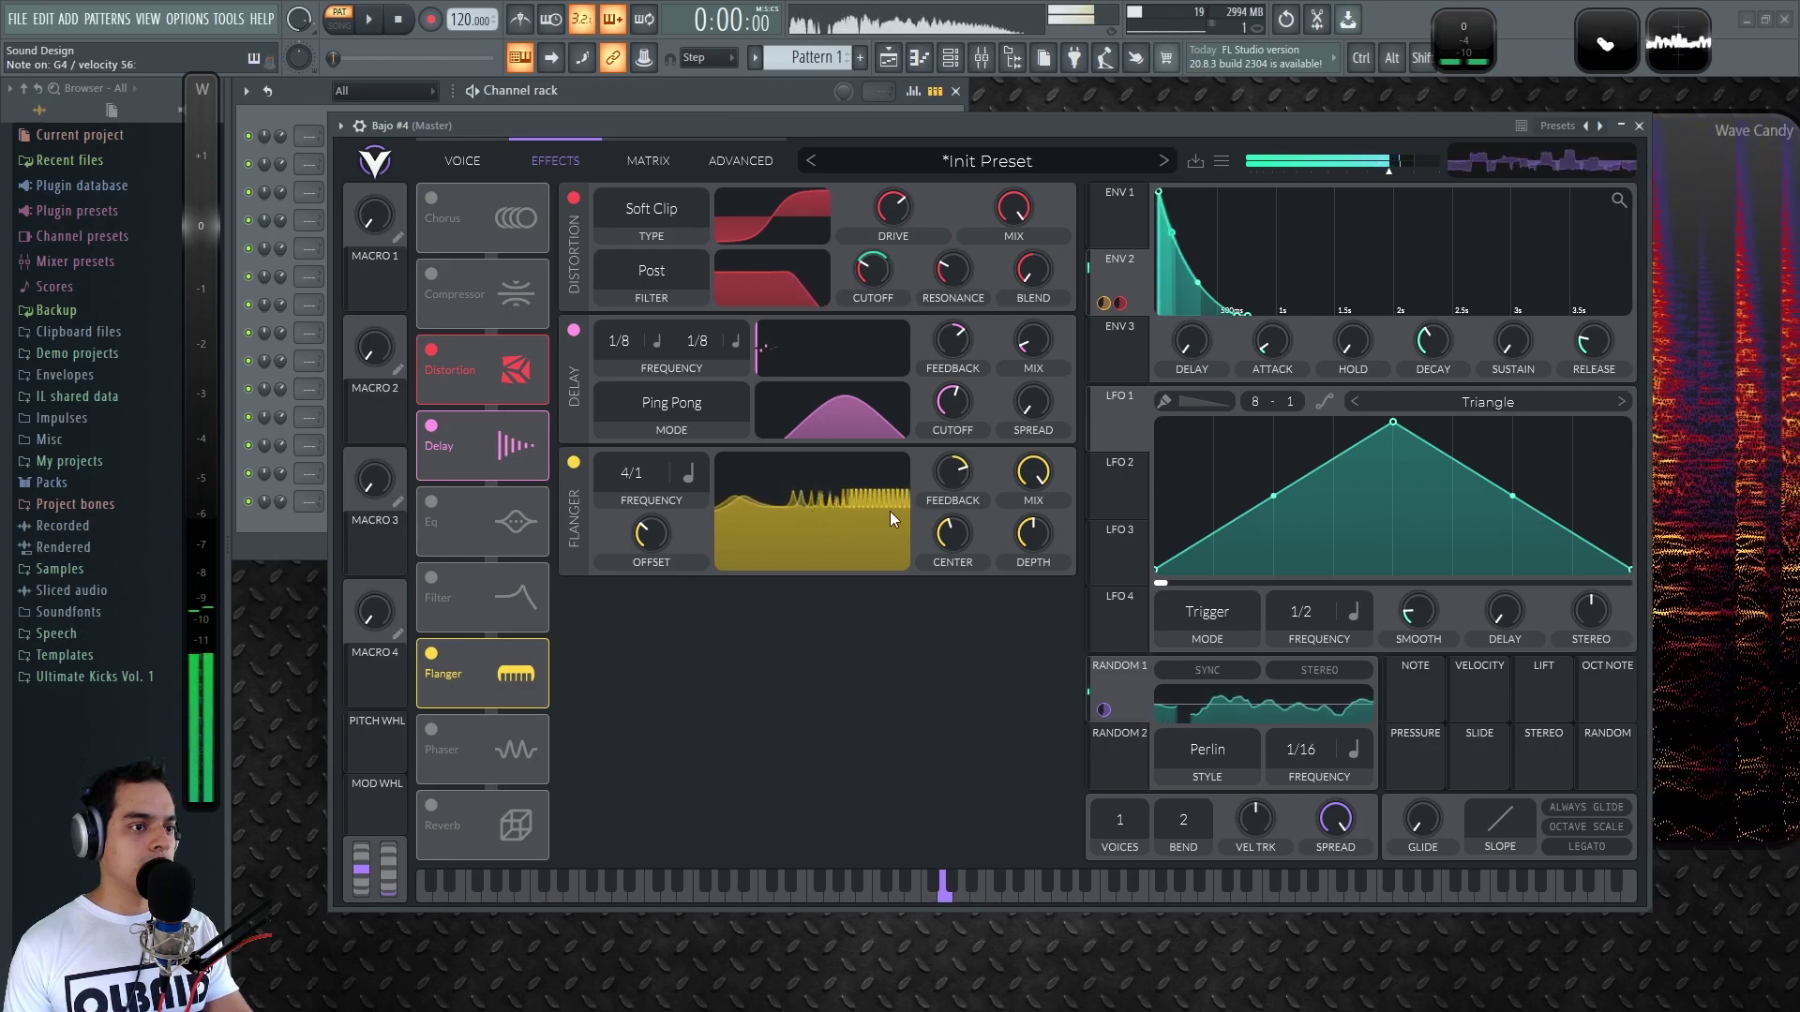
drag(1032, 474, 1031, 547)
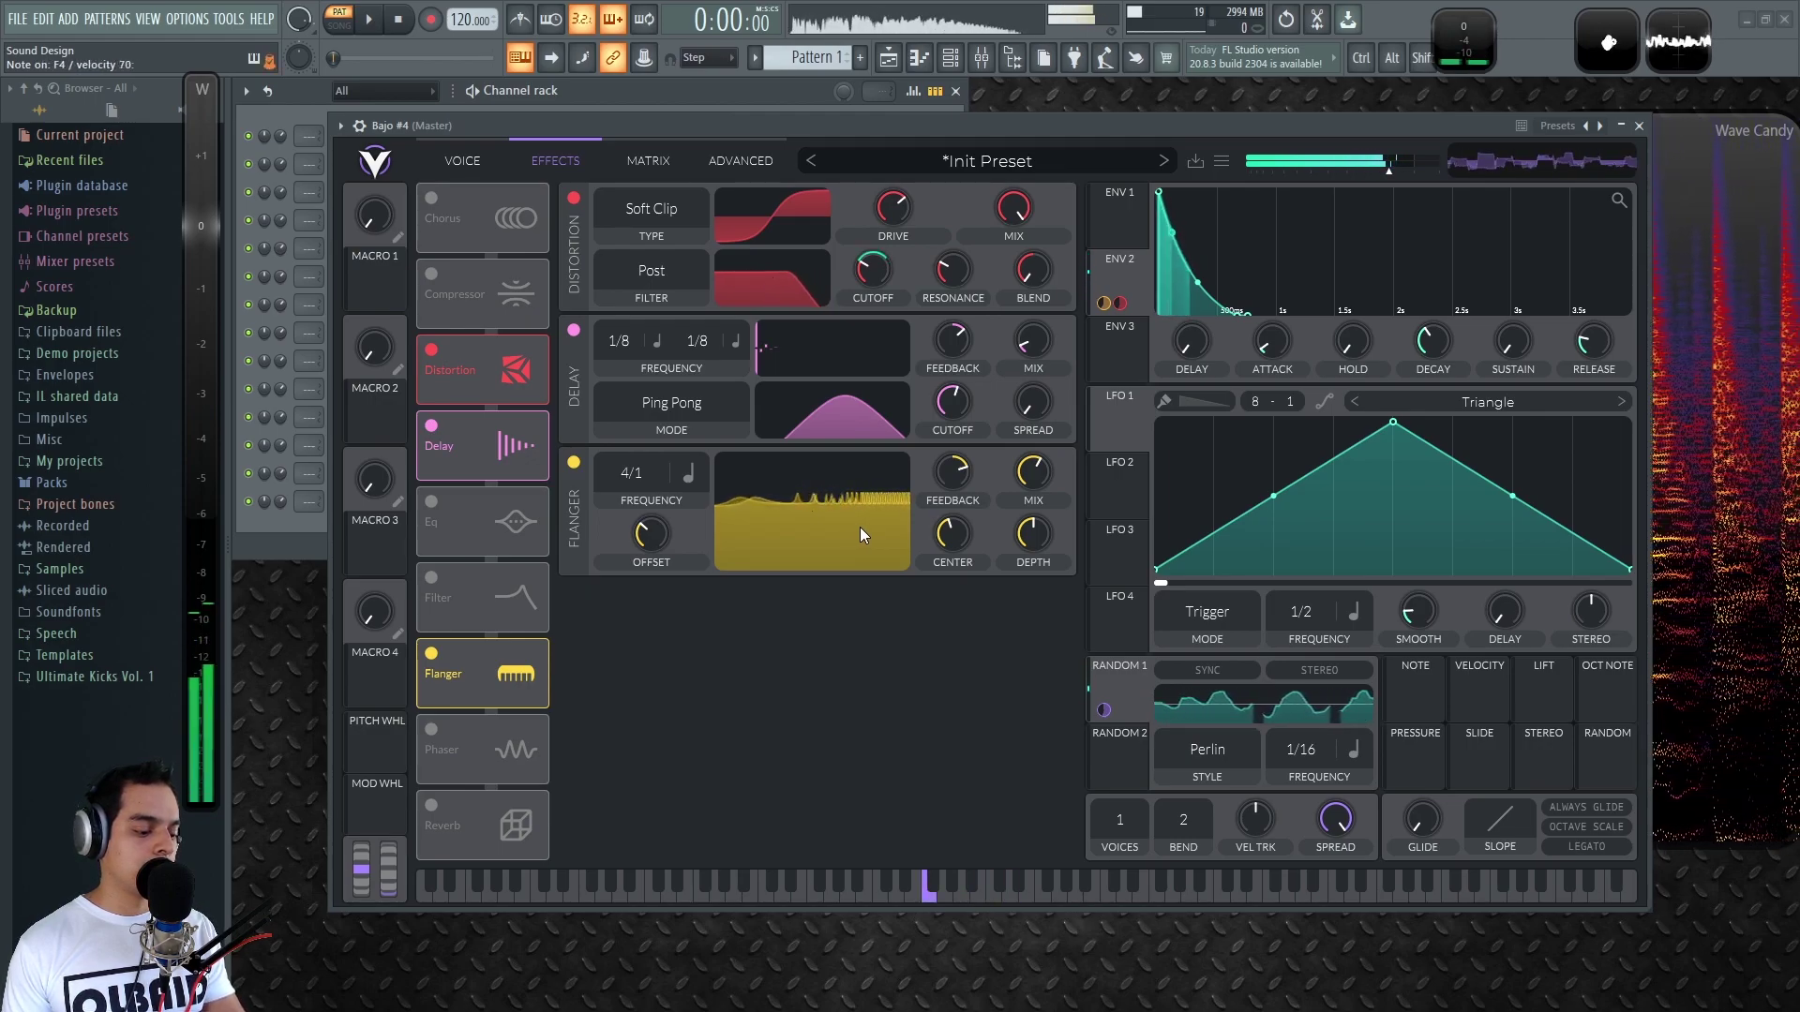
Enable the reverb effect and fine-tune its mix, keeping the distortion ahead of the delay
click(431, 805)
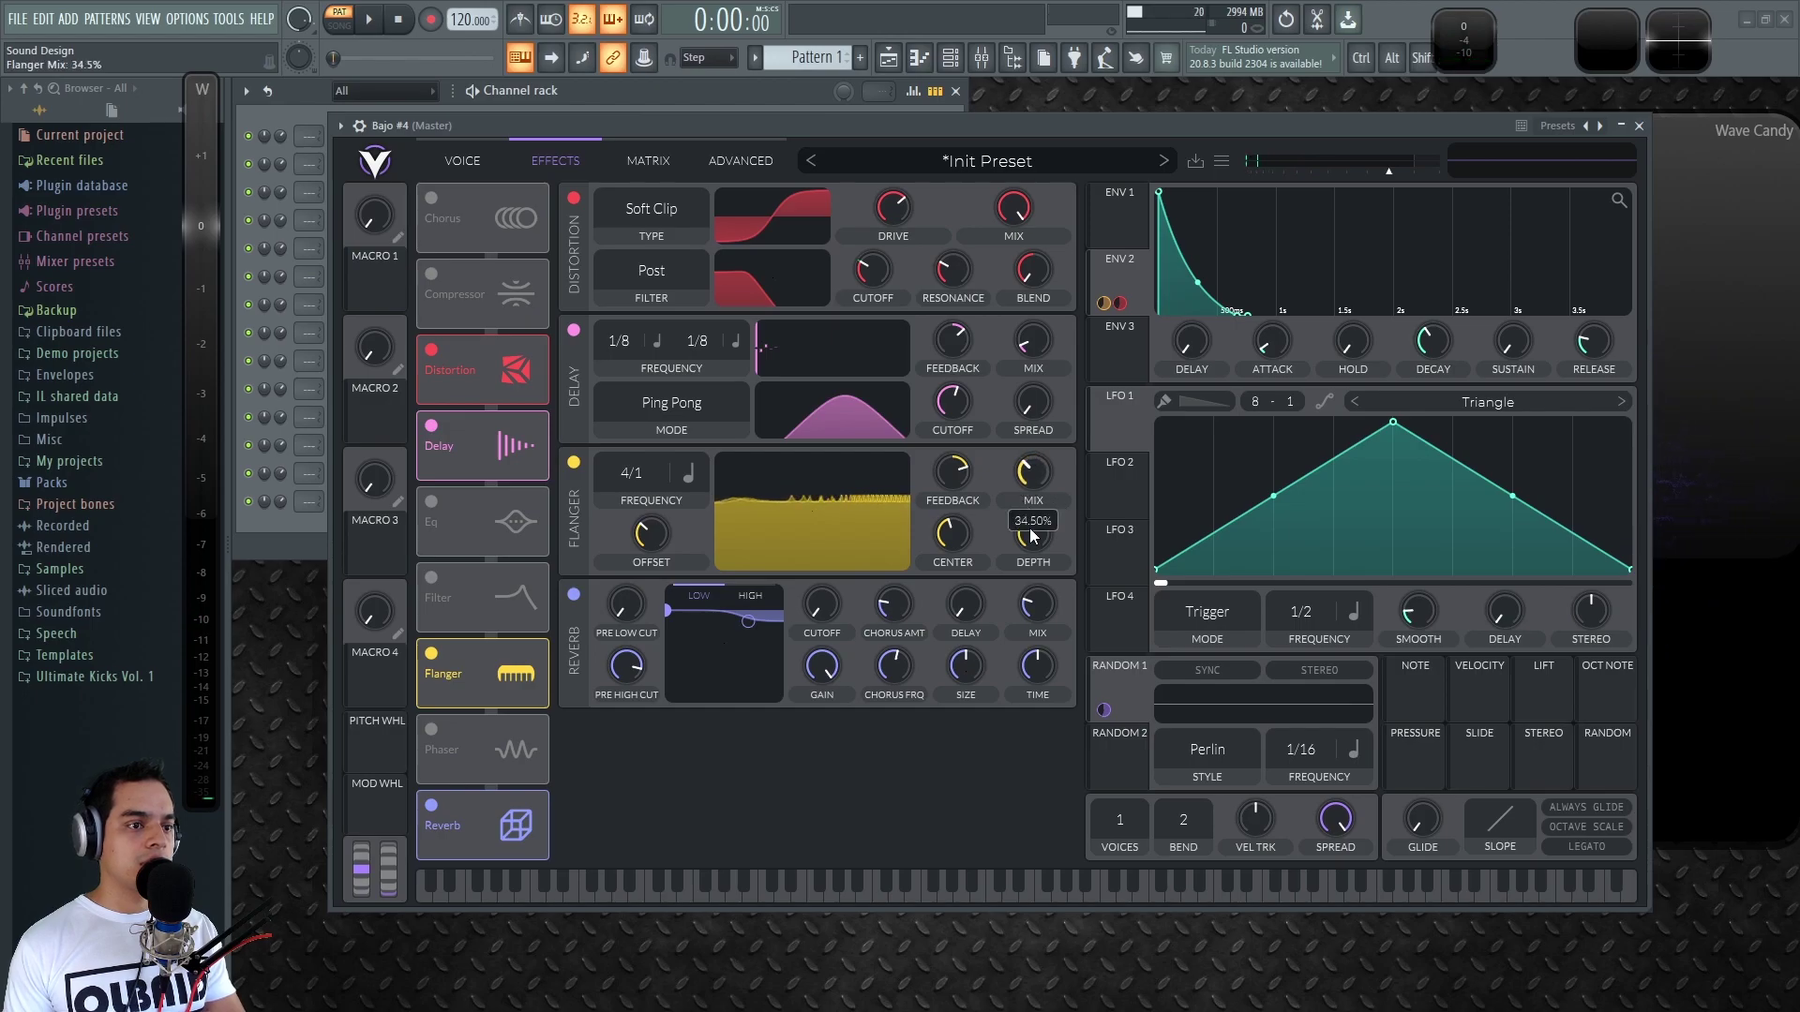
drag(1034, 617, 1028, 615)
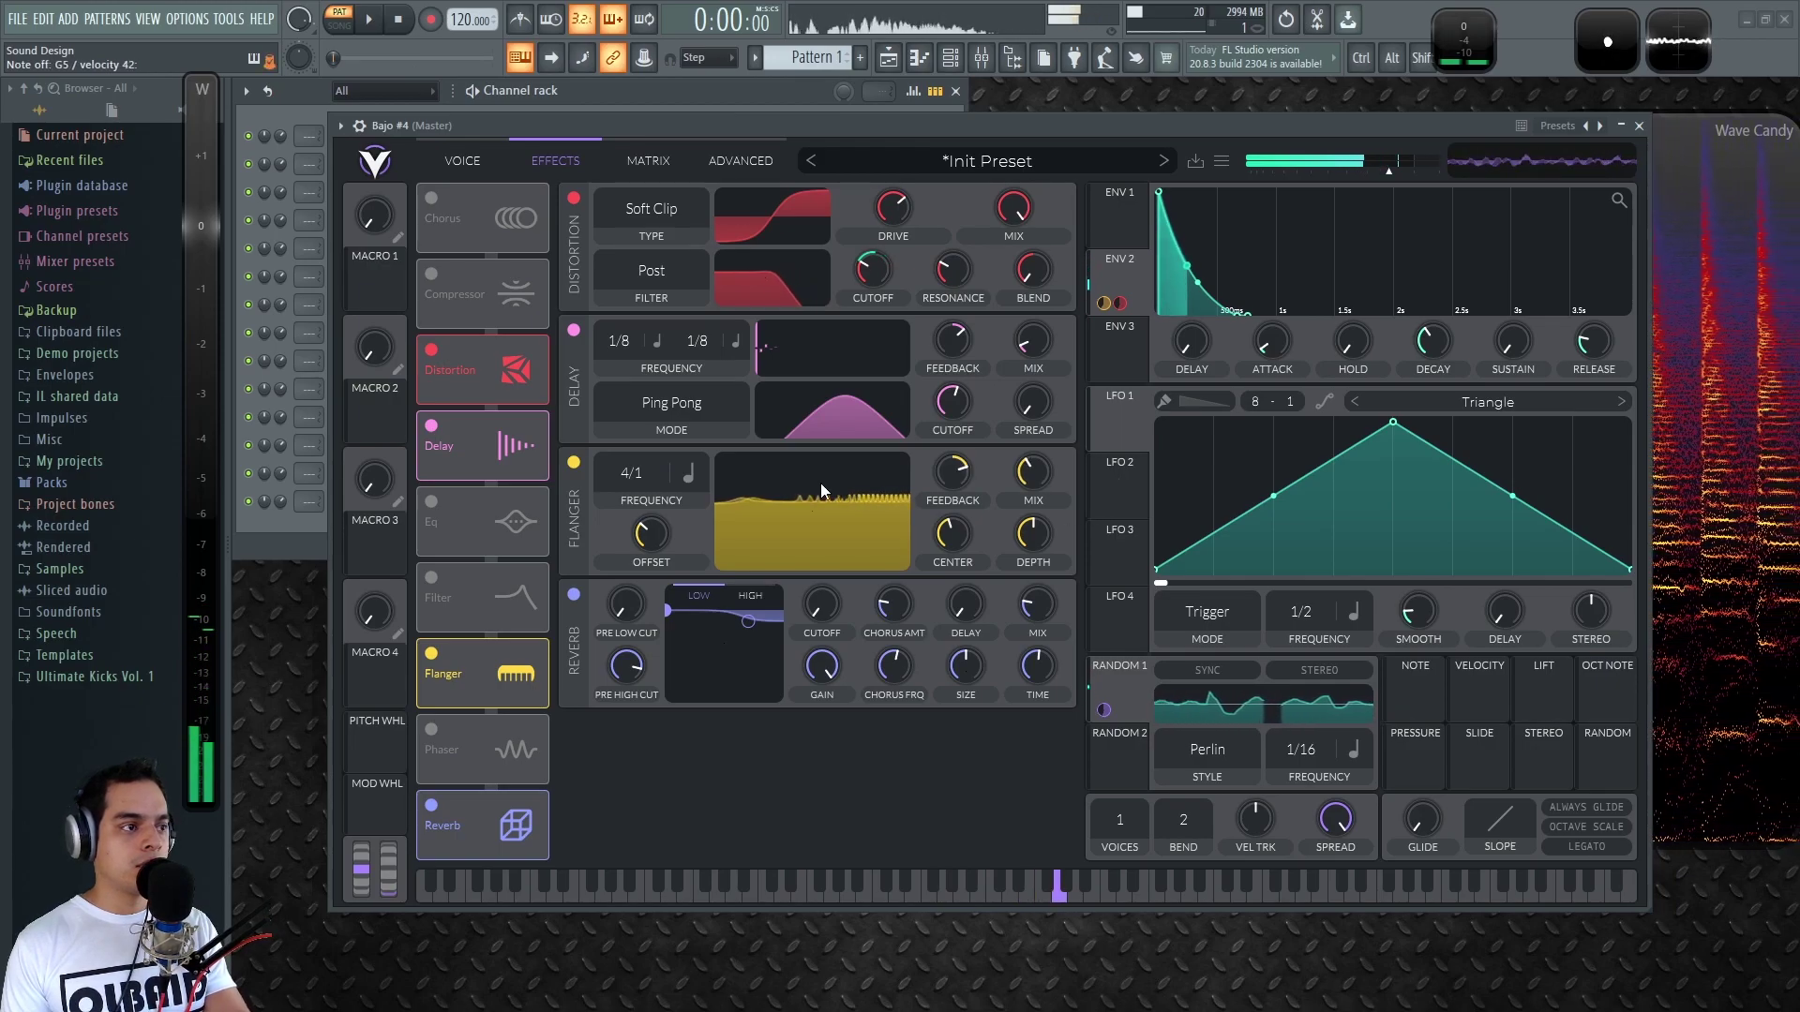
drag(487, 372, 482, 418)
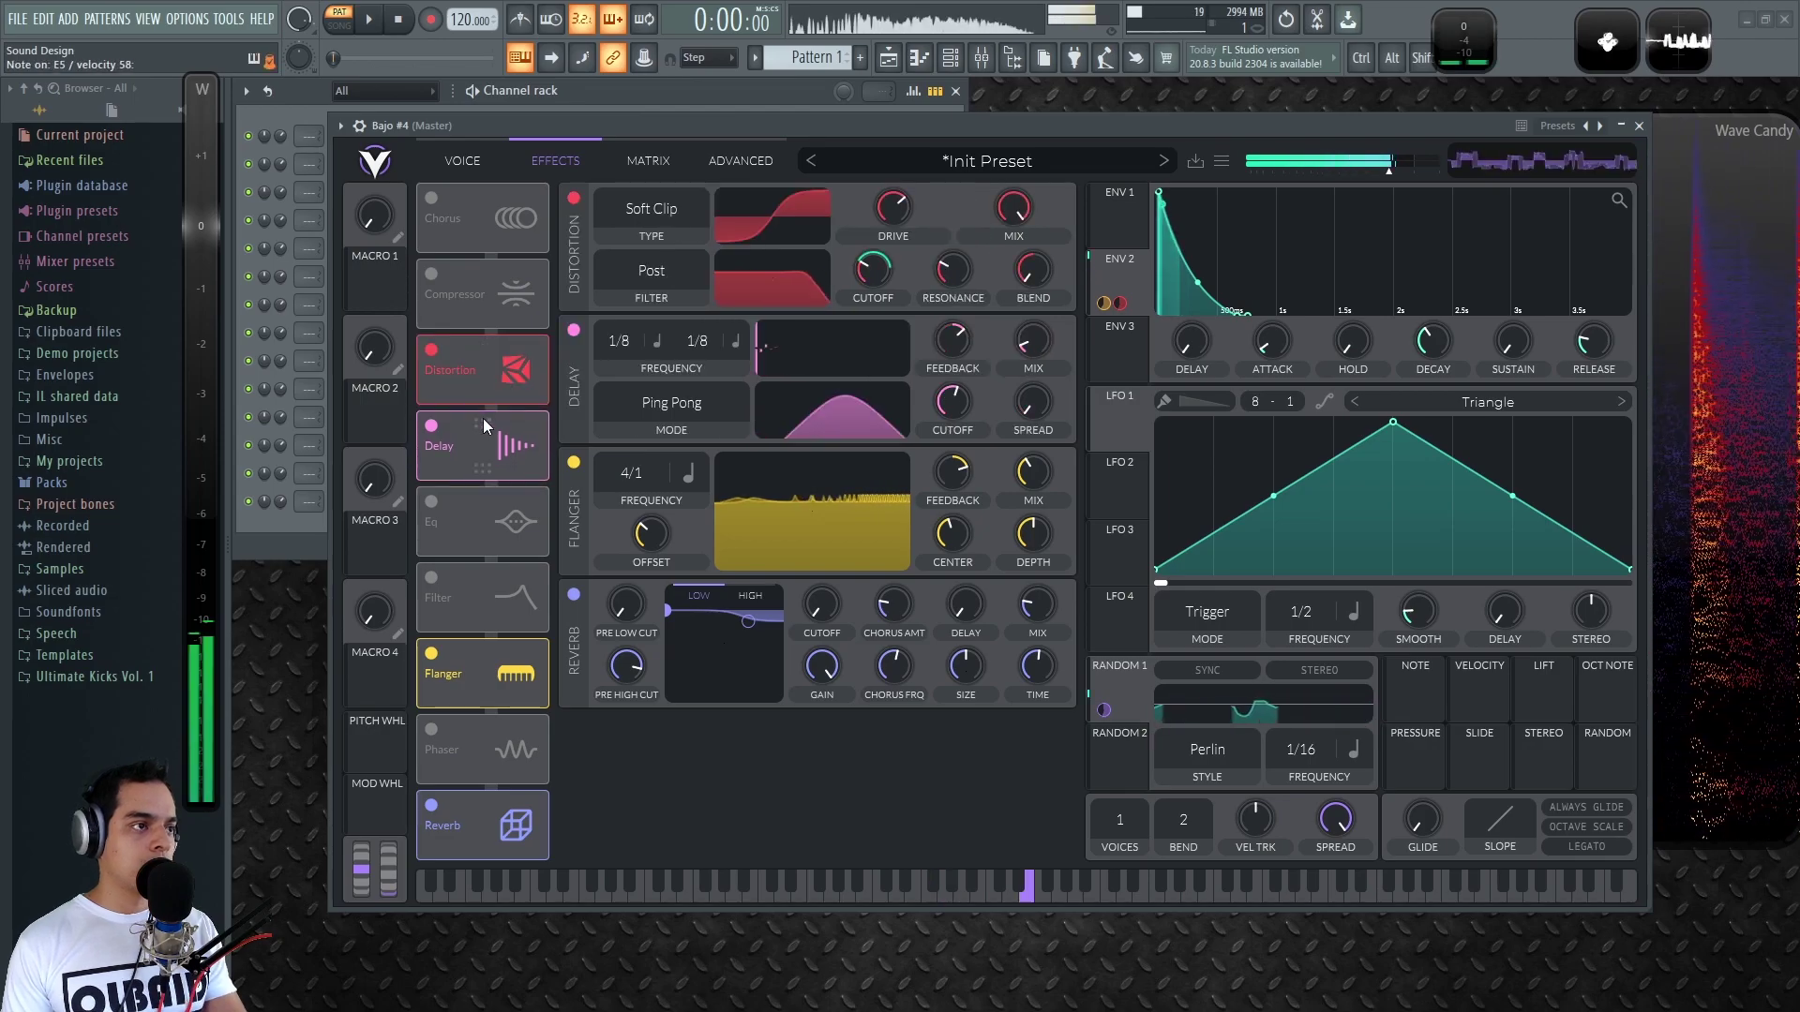
Enable the Multiband compressor ahead of the distortion, adjust its low and high band thresholds, and raise its attack
click(431, 273)
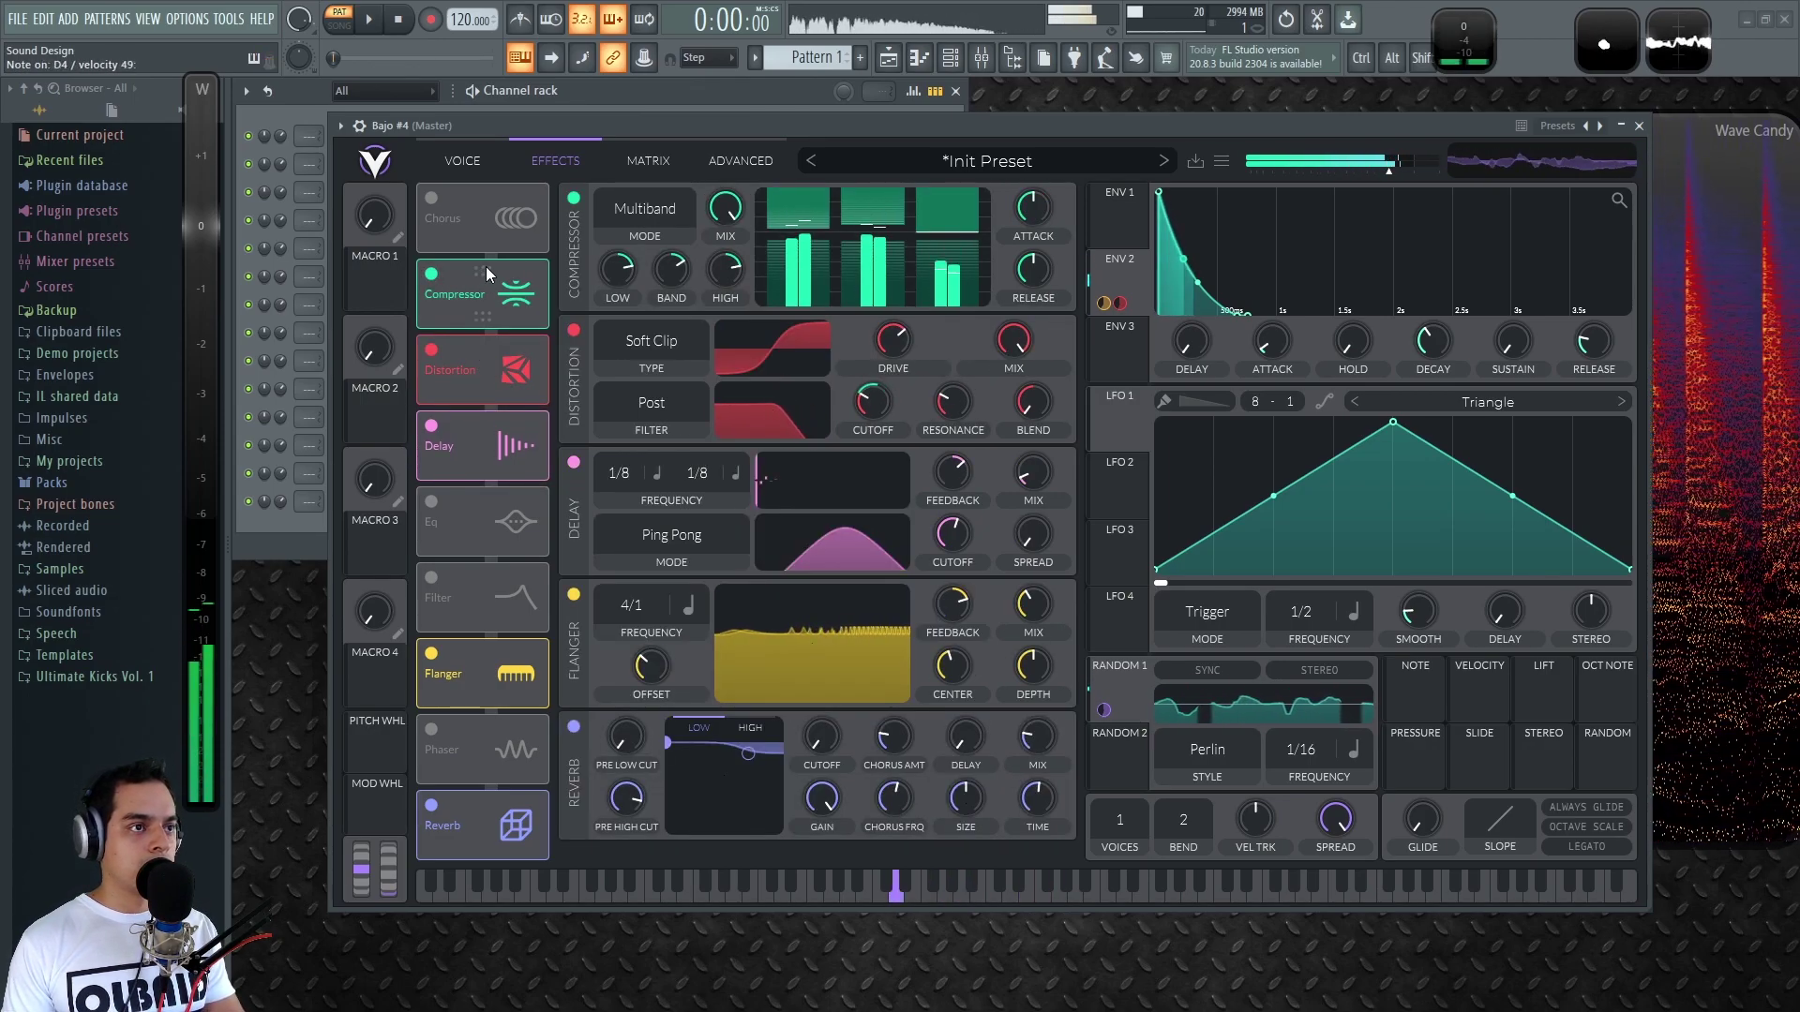
drag(778, 218, 778, 236)
drag(960, 231, 960, 228)
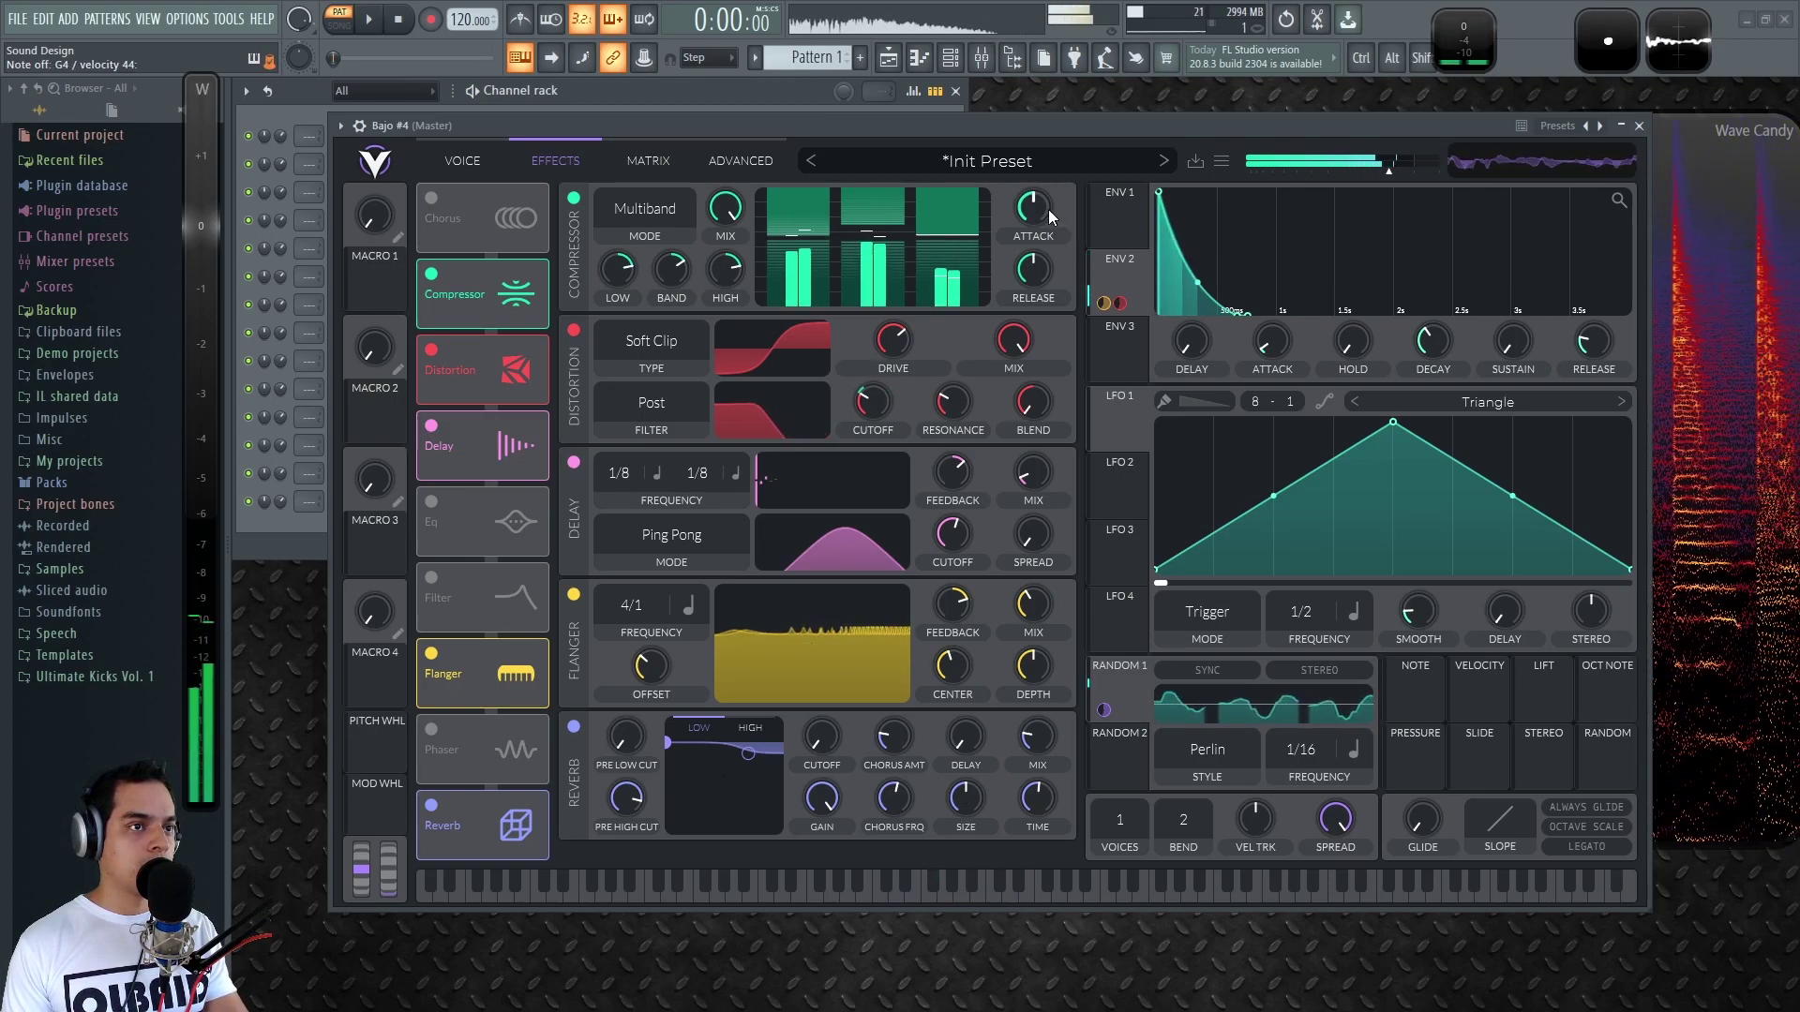
mouse_move(1038, 212)
mouse_down()
mouse_move(1046, 142)
mouse_move(1034, 195)
mouse_up()
drag(443, 324, 521, 295)
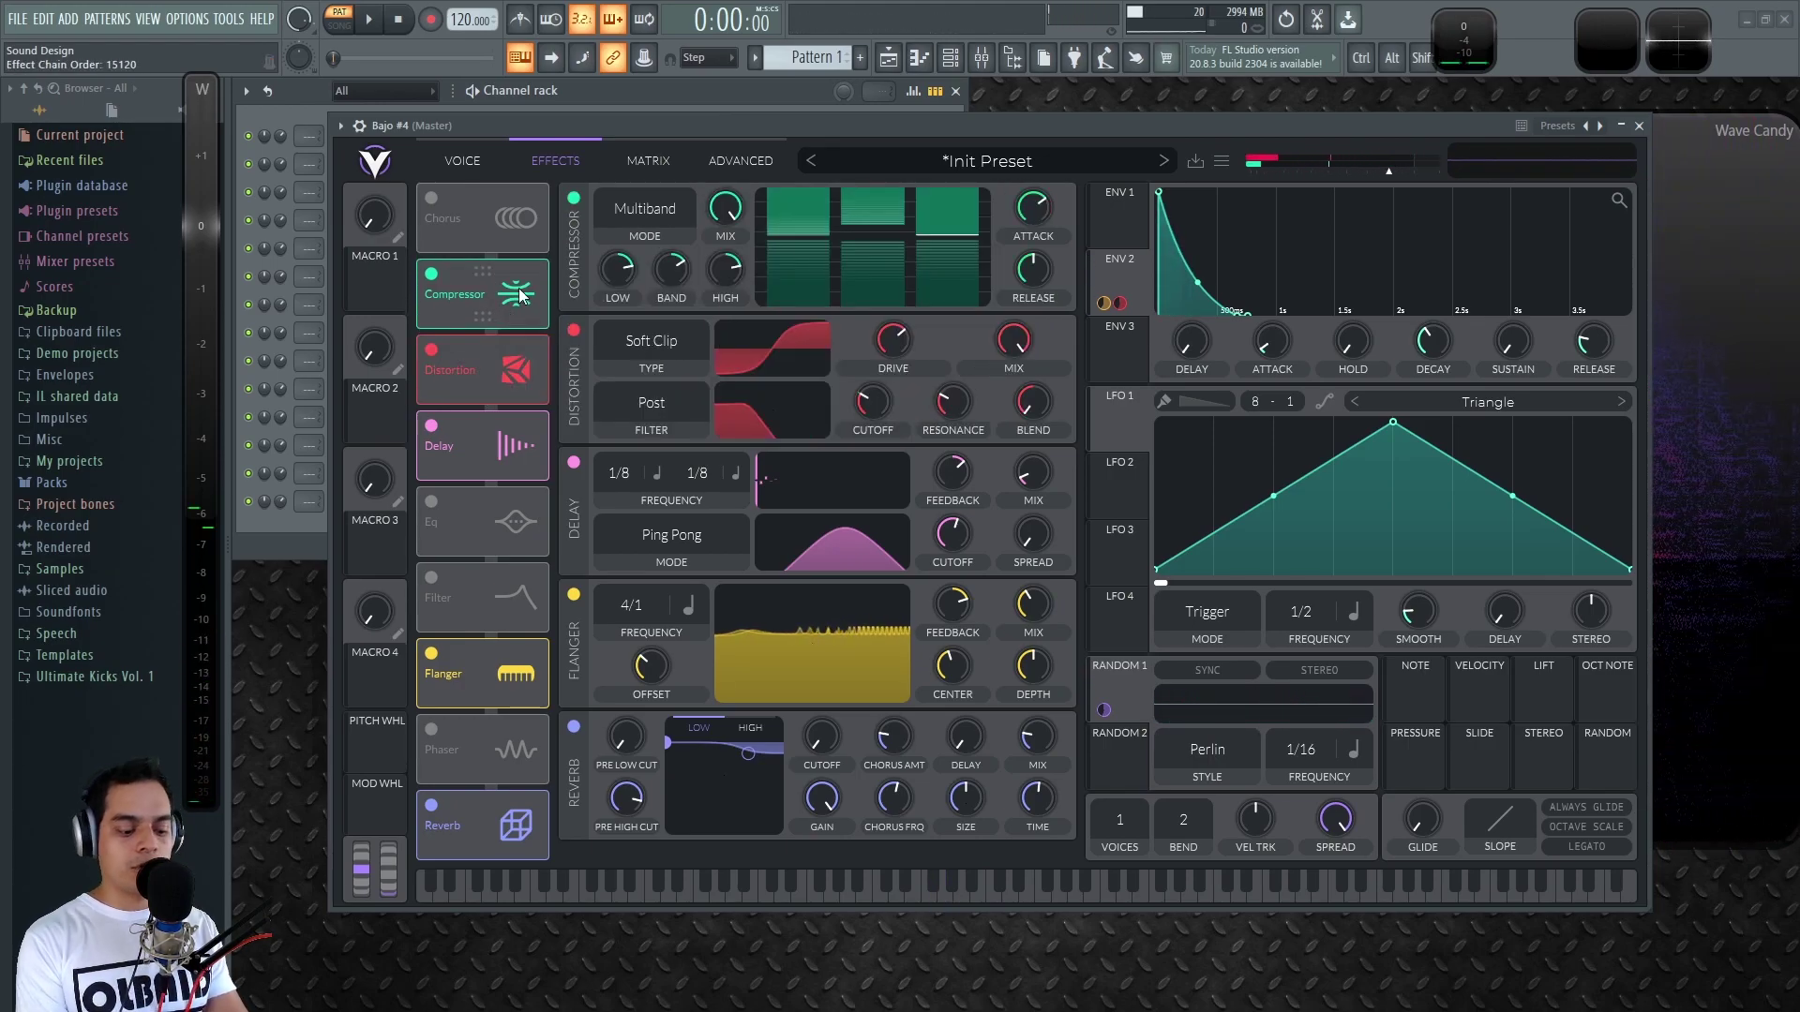